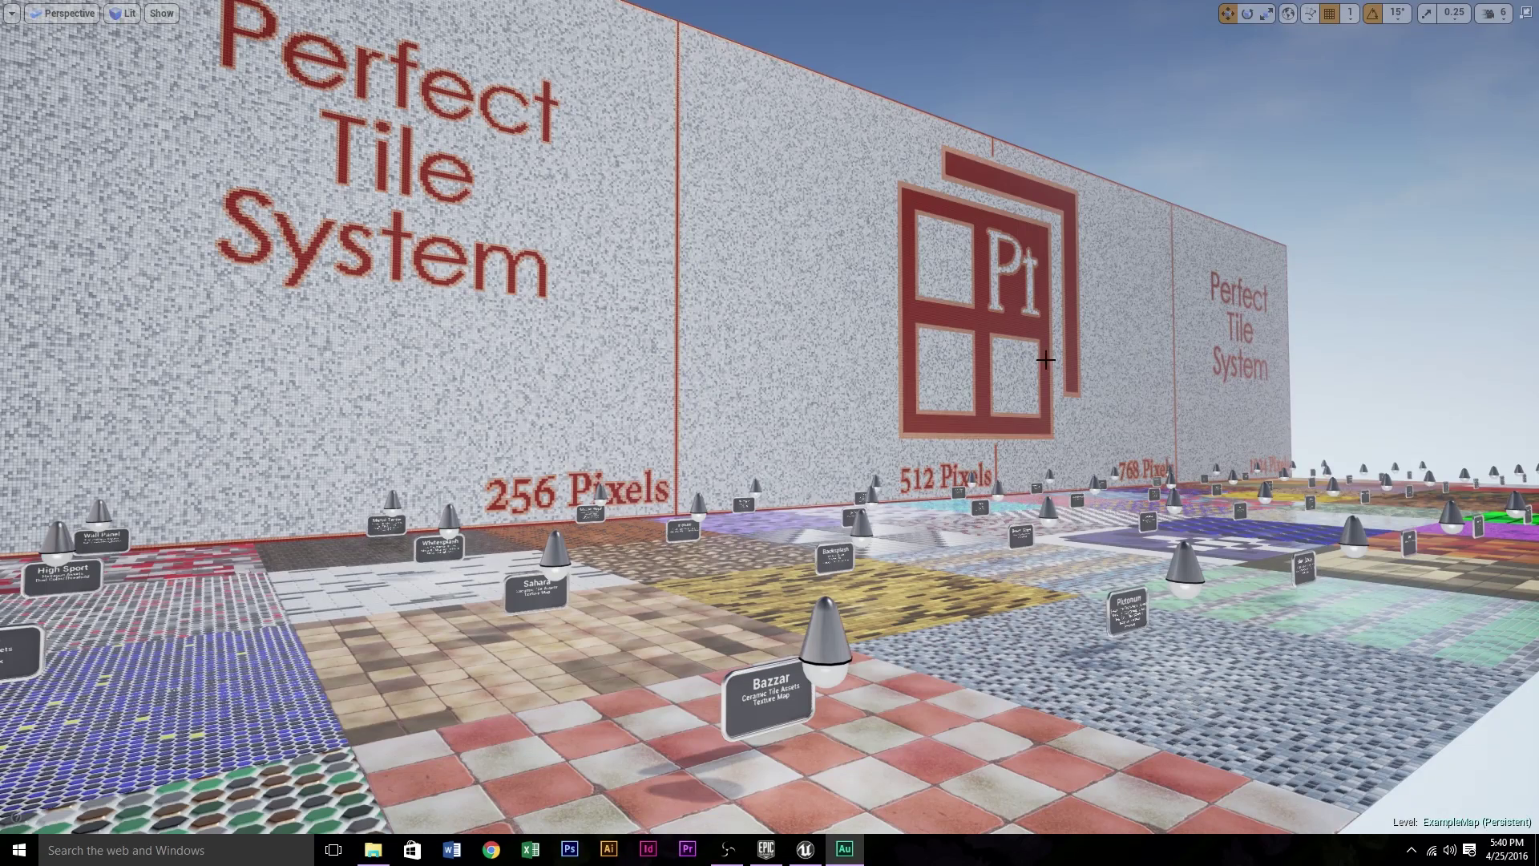
Fly across the tile sample floor to view the Standard Bricks POM sample up close
right_click_drag(876, 404, 869, 418)
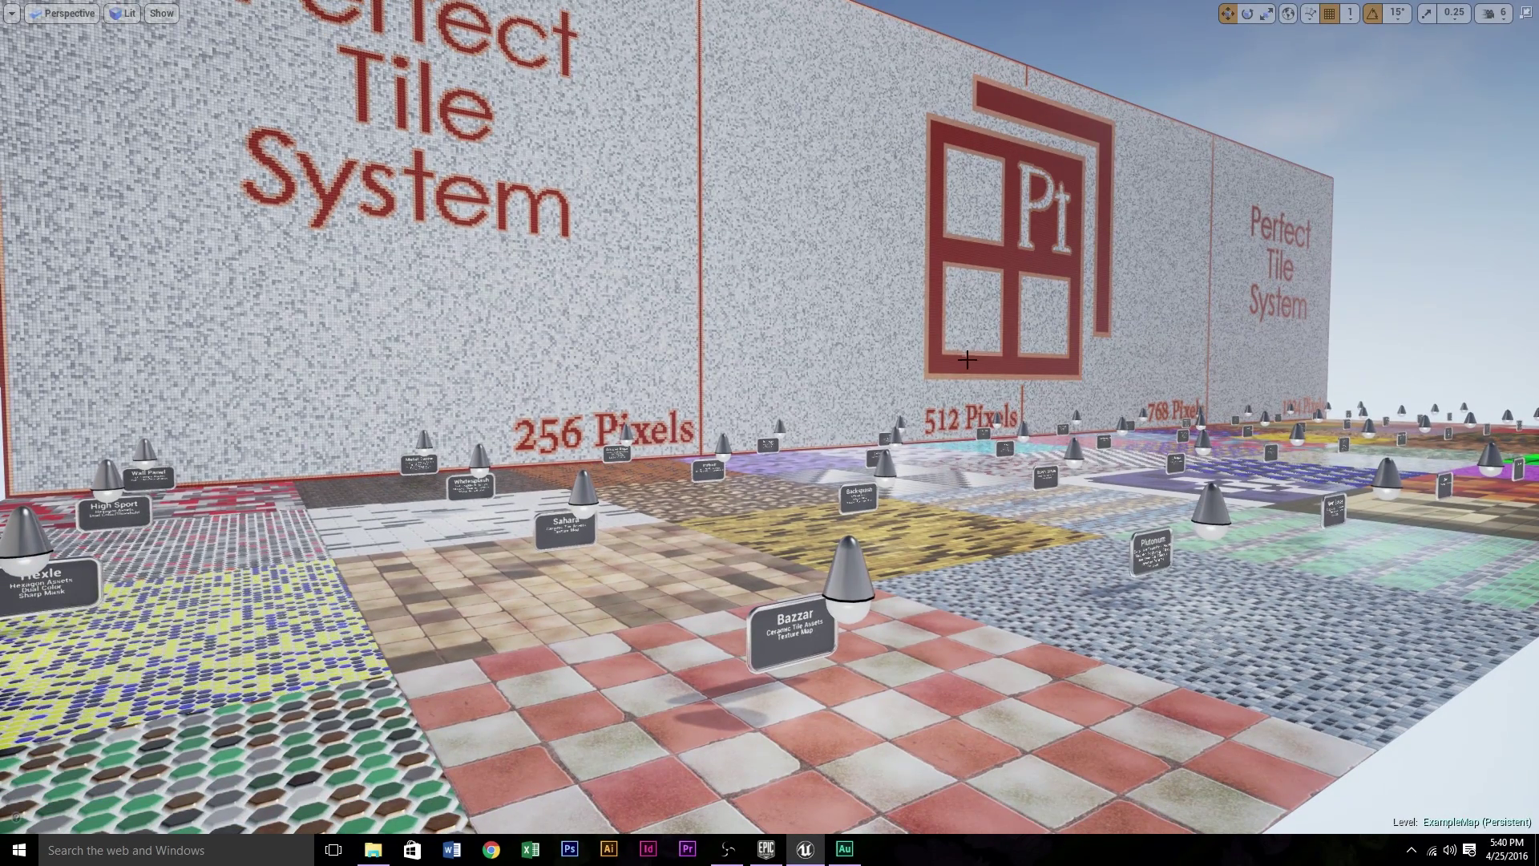
right_click_drag(832, 487, 769, 538)
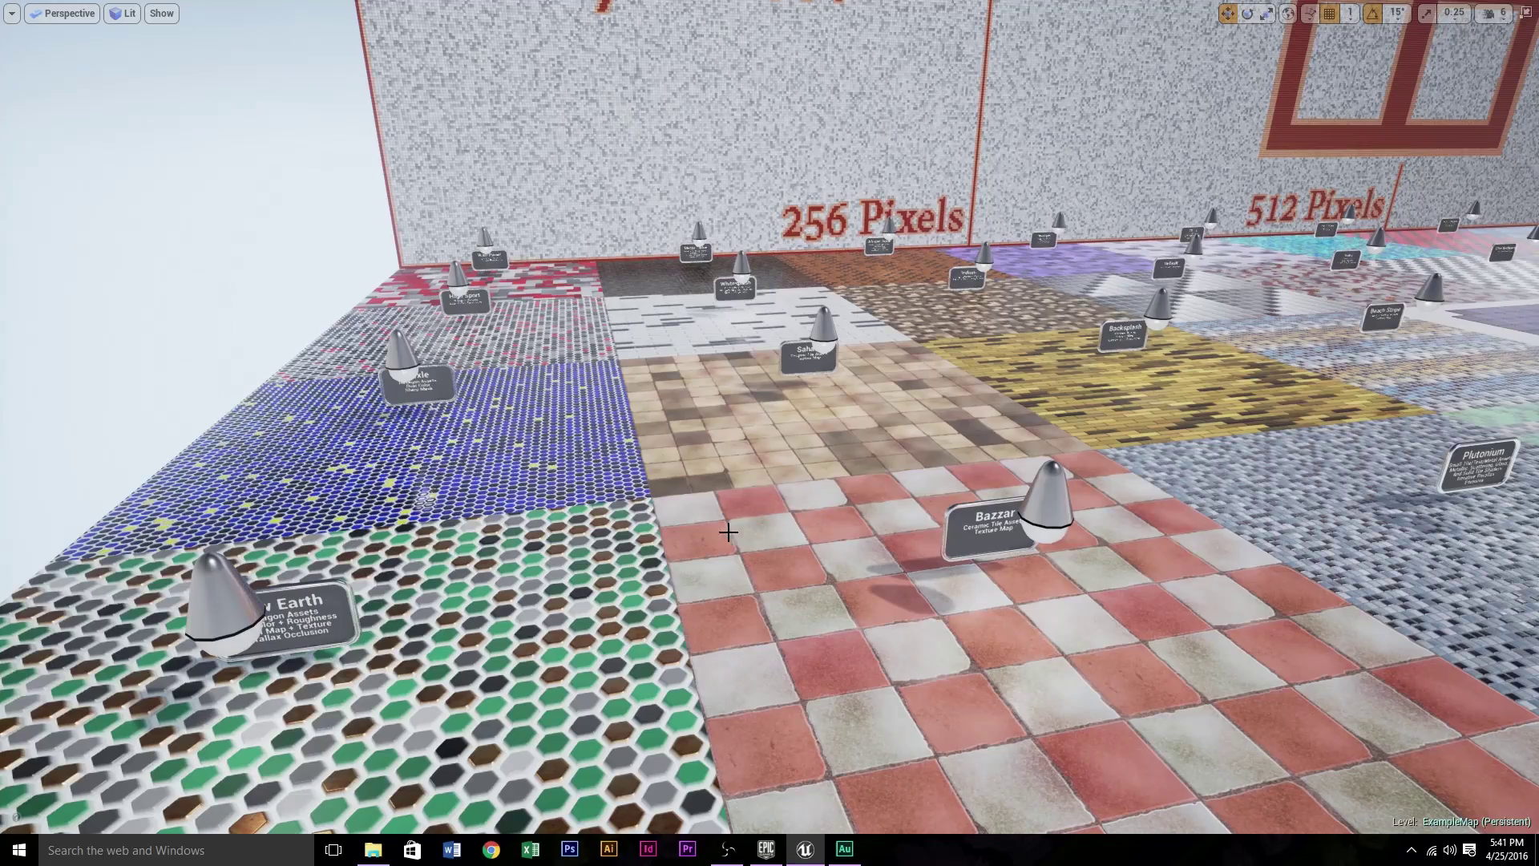
right_click_drag(707, 585, 797, 637)
key("d")
key("a")
key("d")
key("w")
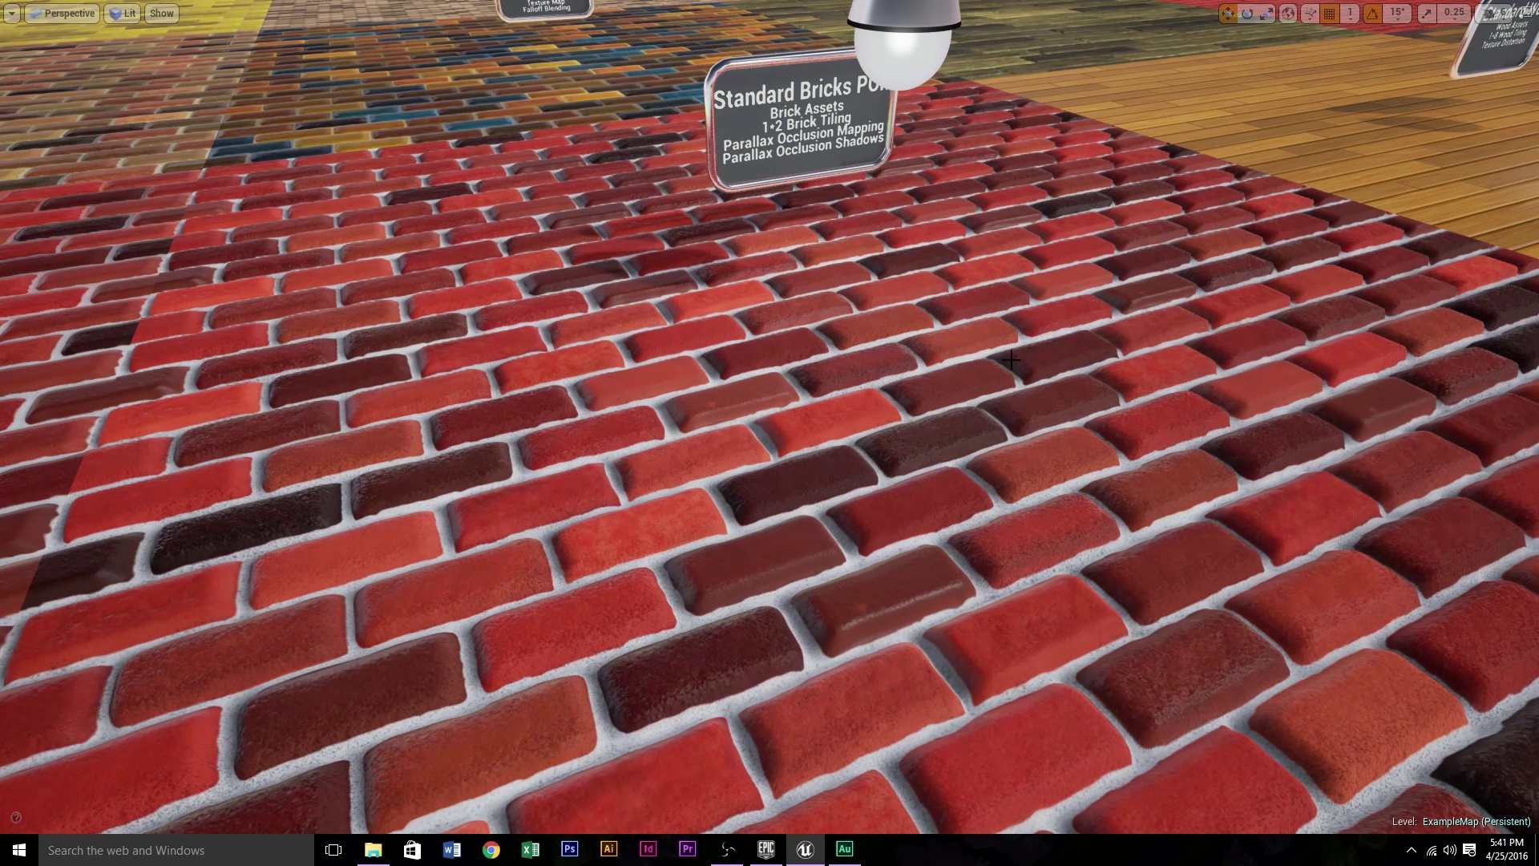
Exit the immersive view, search the PerfectTileSystem folder for "bricks", and open the Bricks_StandardPOM_Inst material instance in a maximized editor
key("F11")
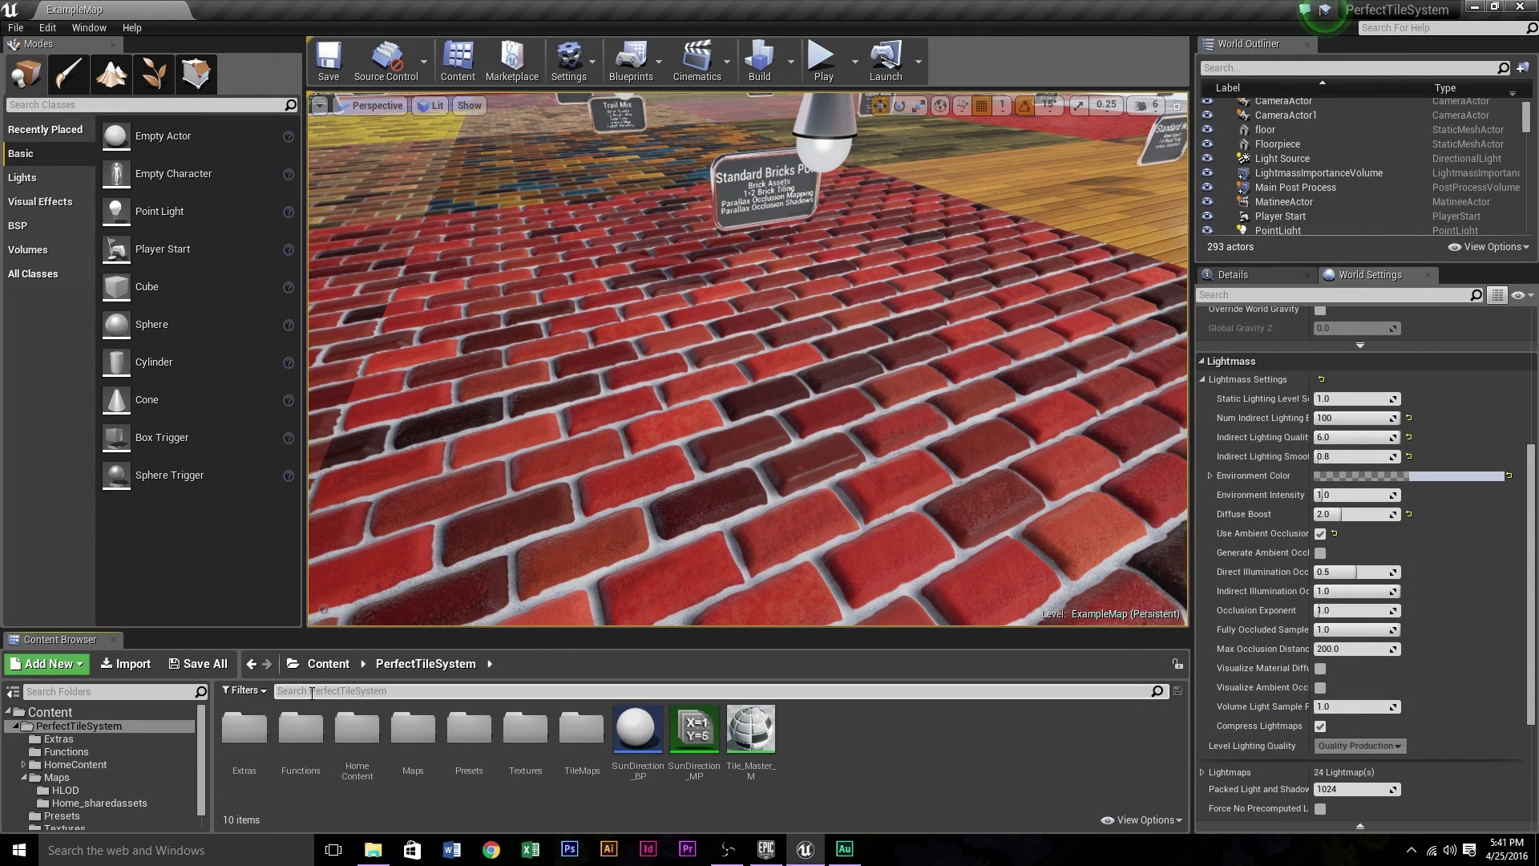
left_click(312, 694)
type("bricks")
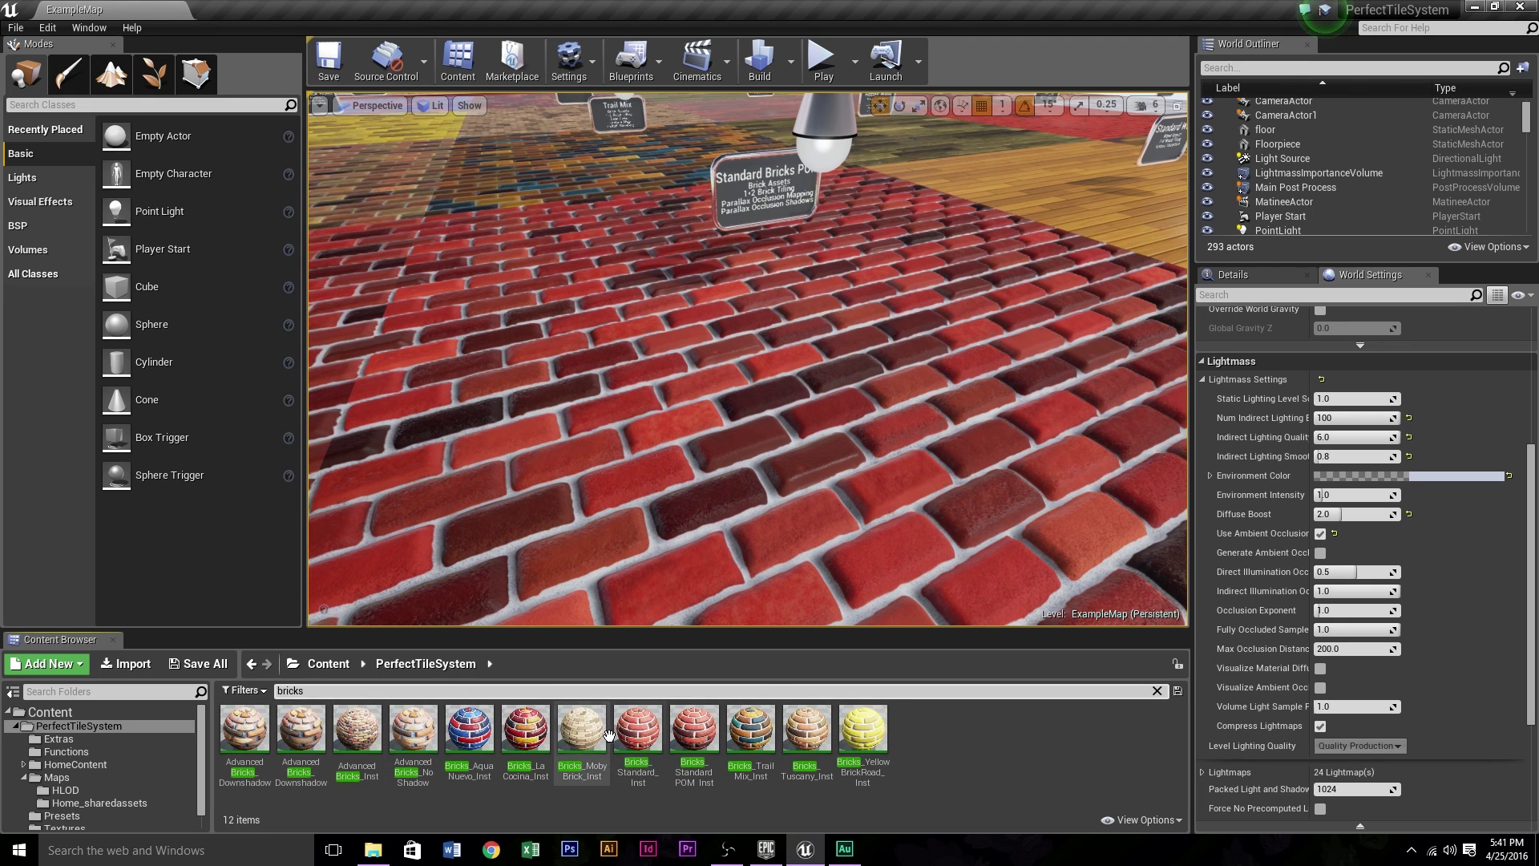
double_click(695, 727)
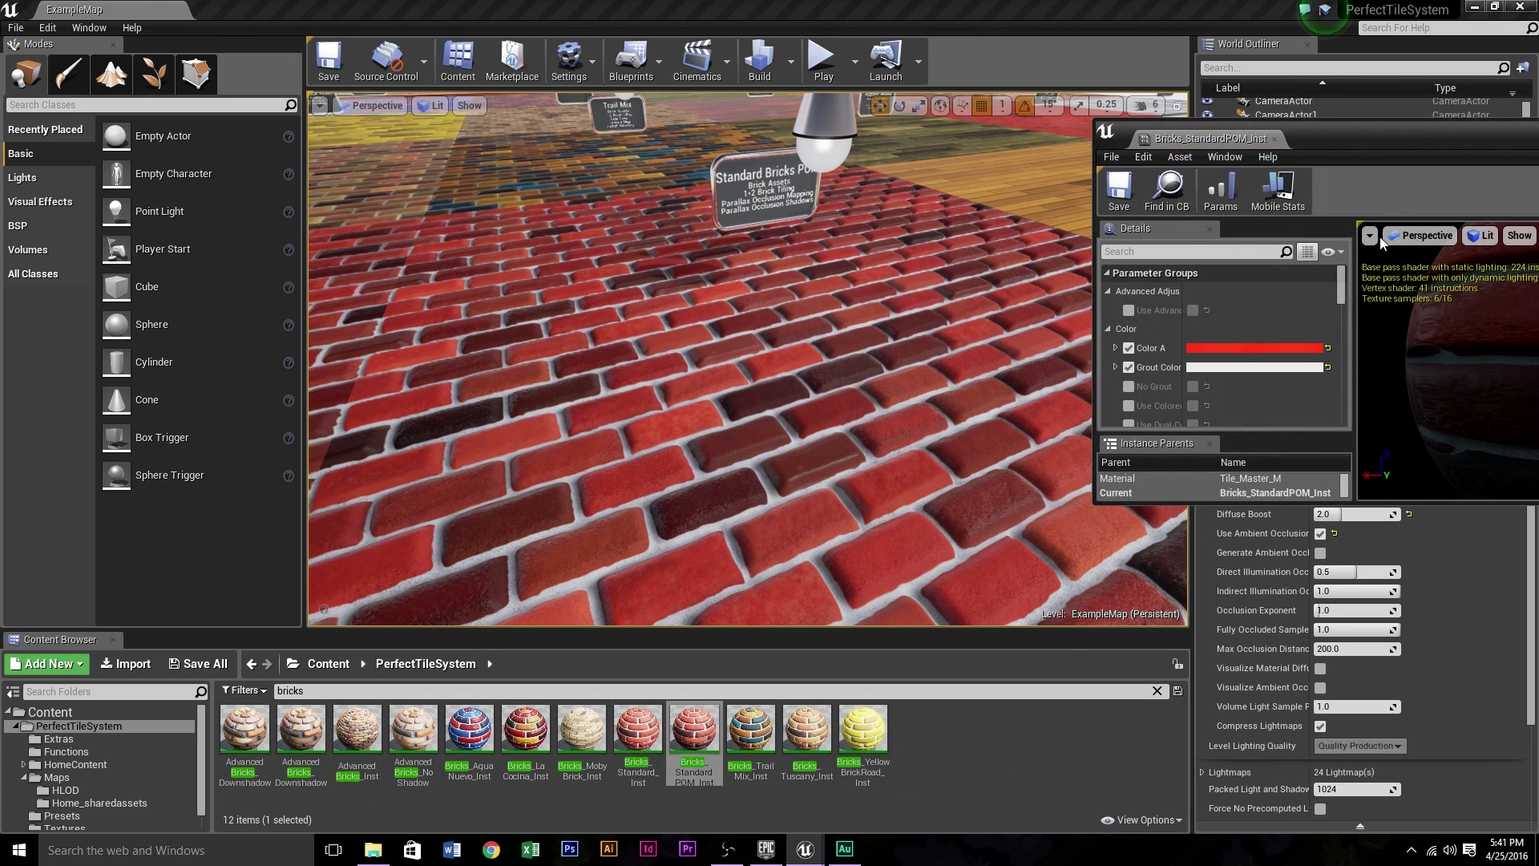
left_click_drag(1380, 126, 752, 13)
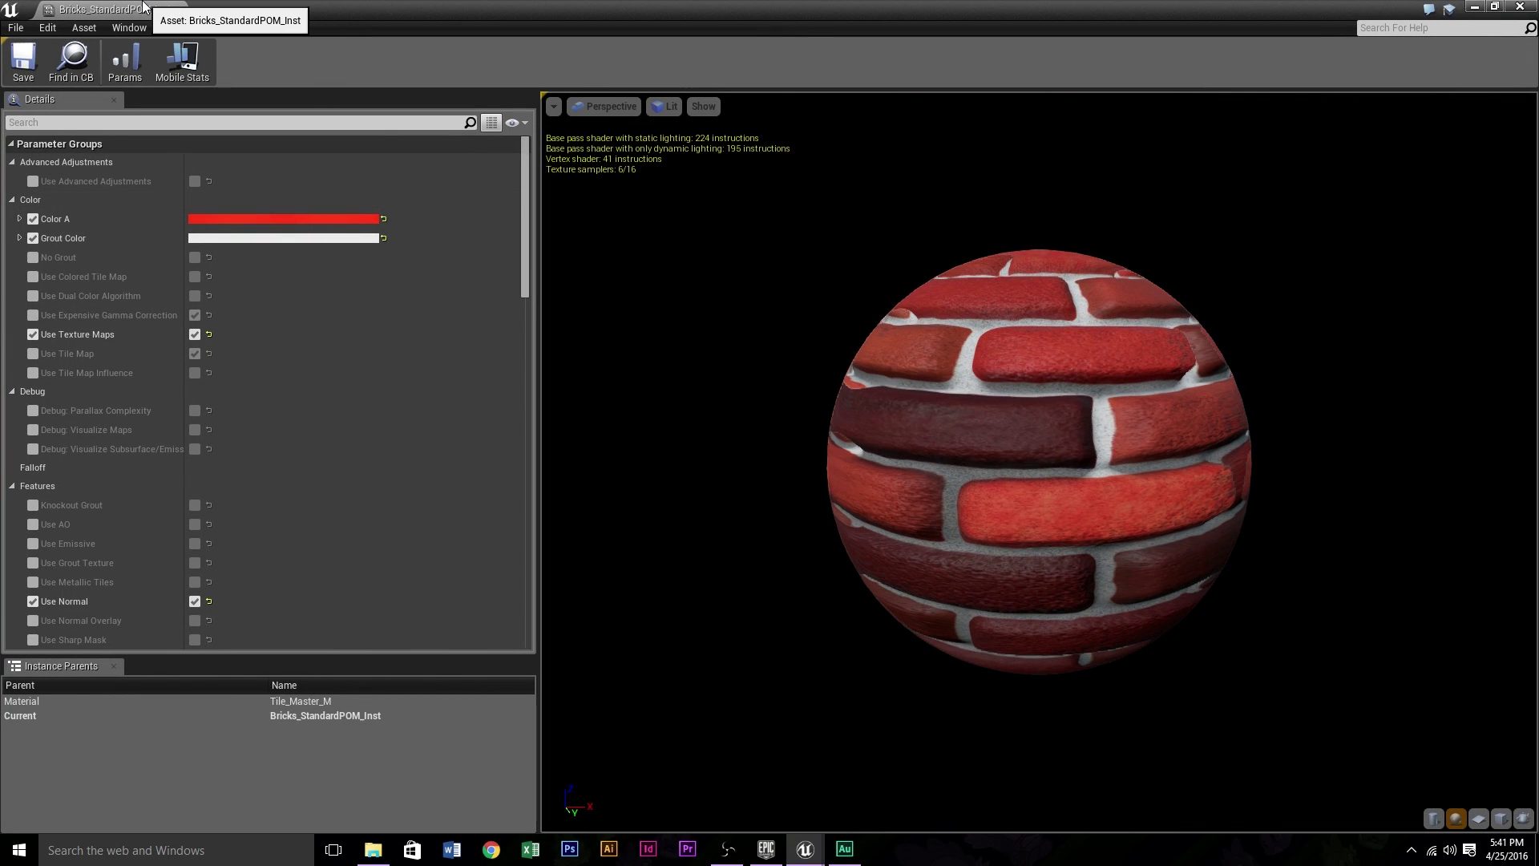
Examine the parallax occlusion bricks on the preview sphere and close the material instance
right_click_drag(944, 398, 943, 336)
right_click_drag(779, 363, 778, 461)
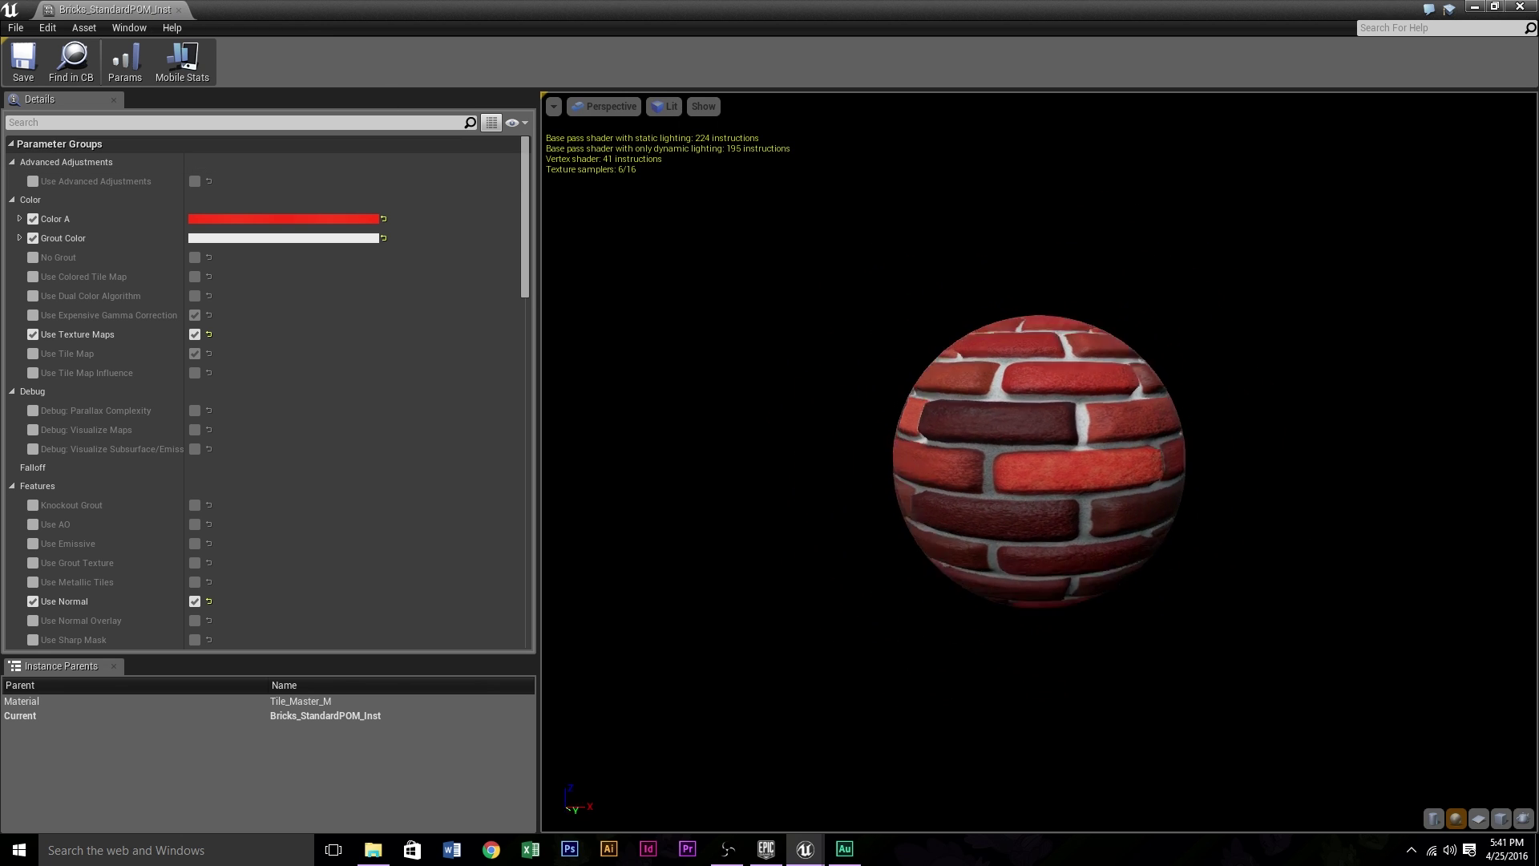
mouse_move(778, 363)
left_mouse_down()
mouse_move(778, 296)
mouse_move(778, 363)
left_mouse_up()
middle_click(136, 5)
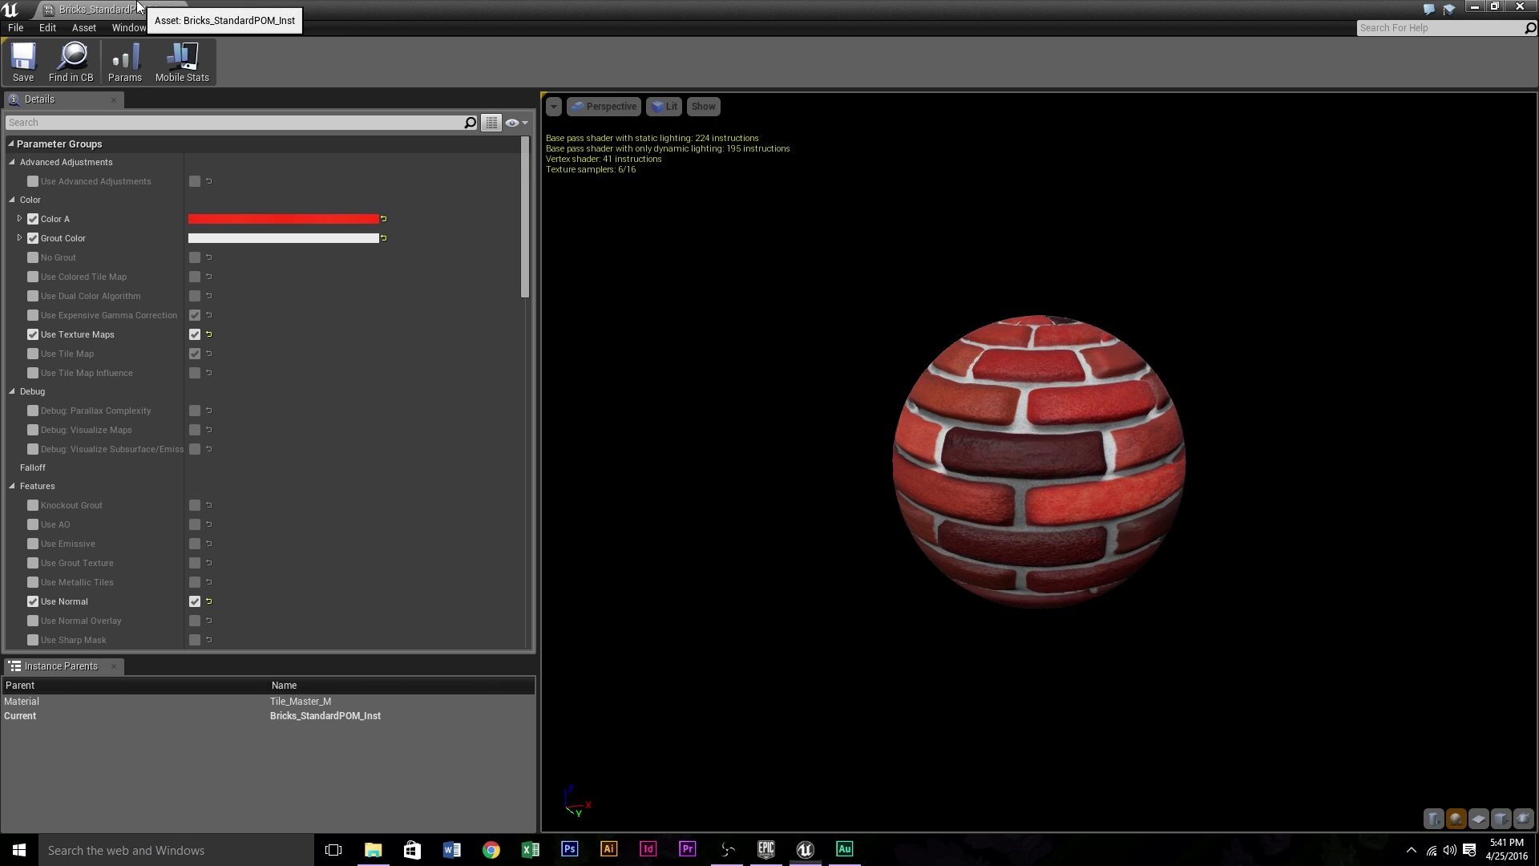
Compare the Standard Bricks POM floor with the neighbouring Standard Bricks iterative parallax sample in the level
right_click_drag(632, 387, 578, 353)
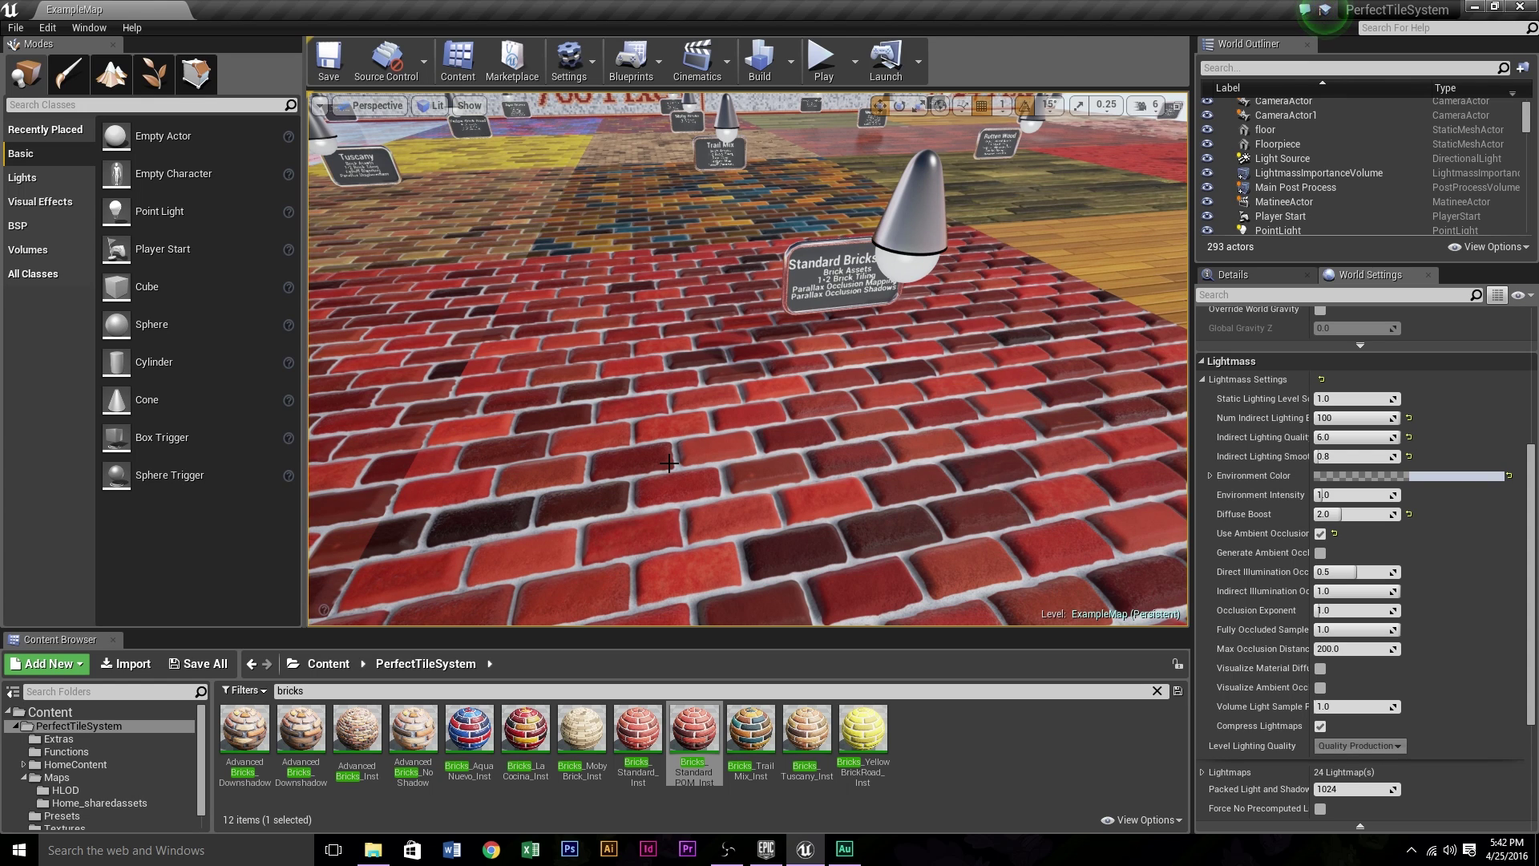
scroll(681, 401, "down", 4)
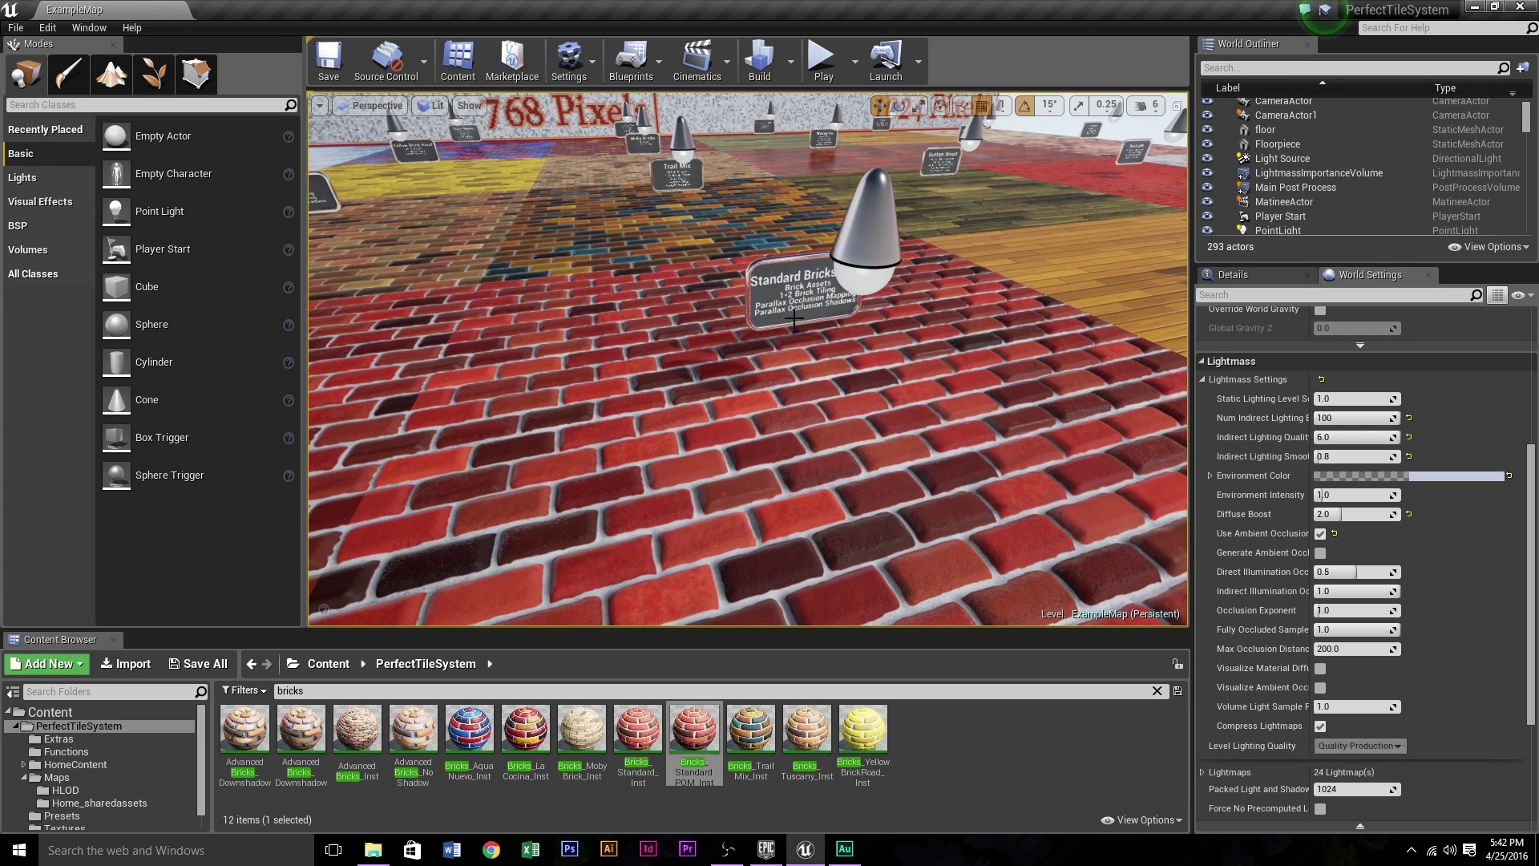
right_click_drag(572, 503, 400, 561)
right_click_drag(669, 398, 697, 564)
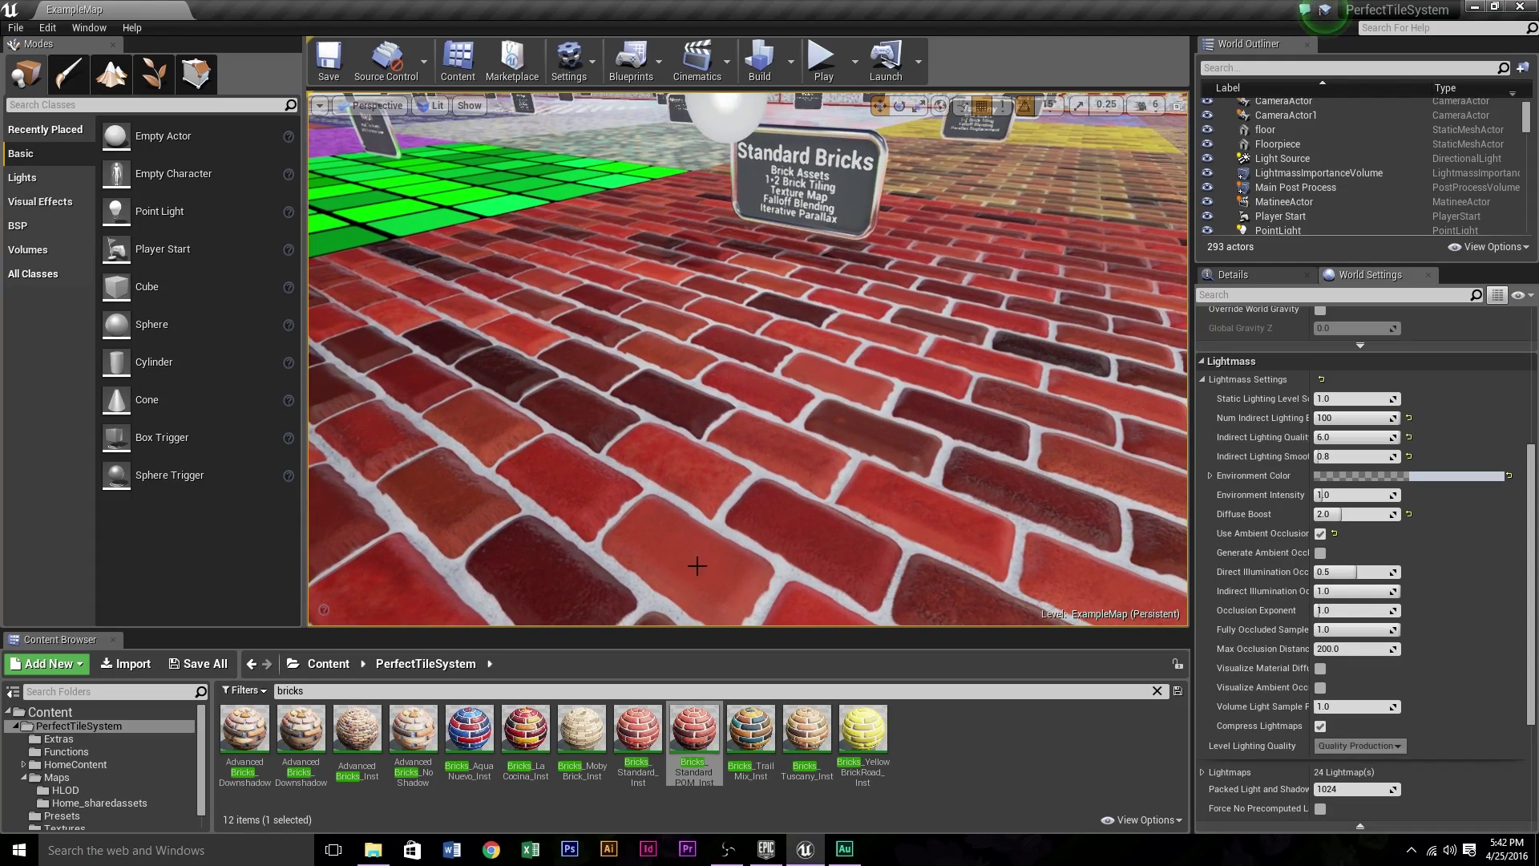
Open the Bricks_Standard_Inst material instance, examine its bricks on the preview sphere, and return to the Standard Bricks sample in the level
double_click(635, 728)
scroll(742, 324, "down", 5)
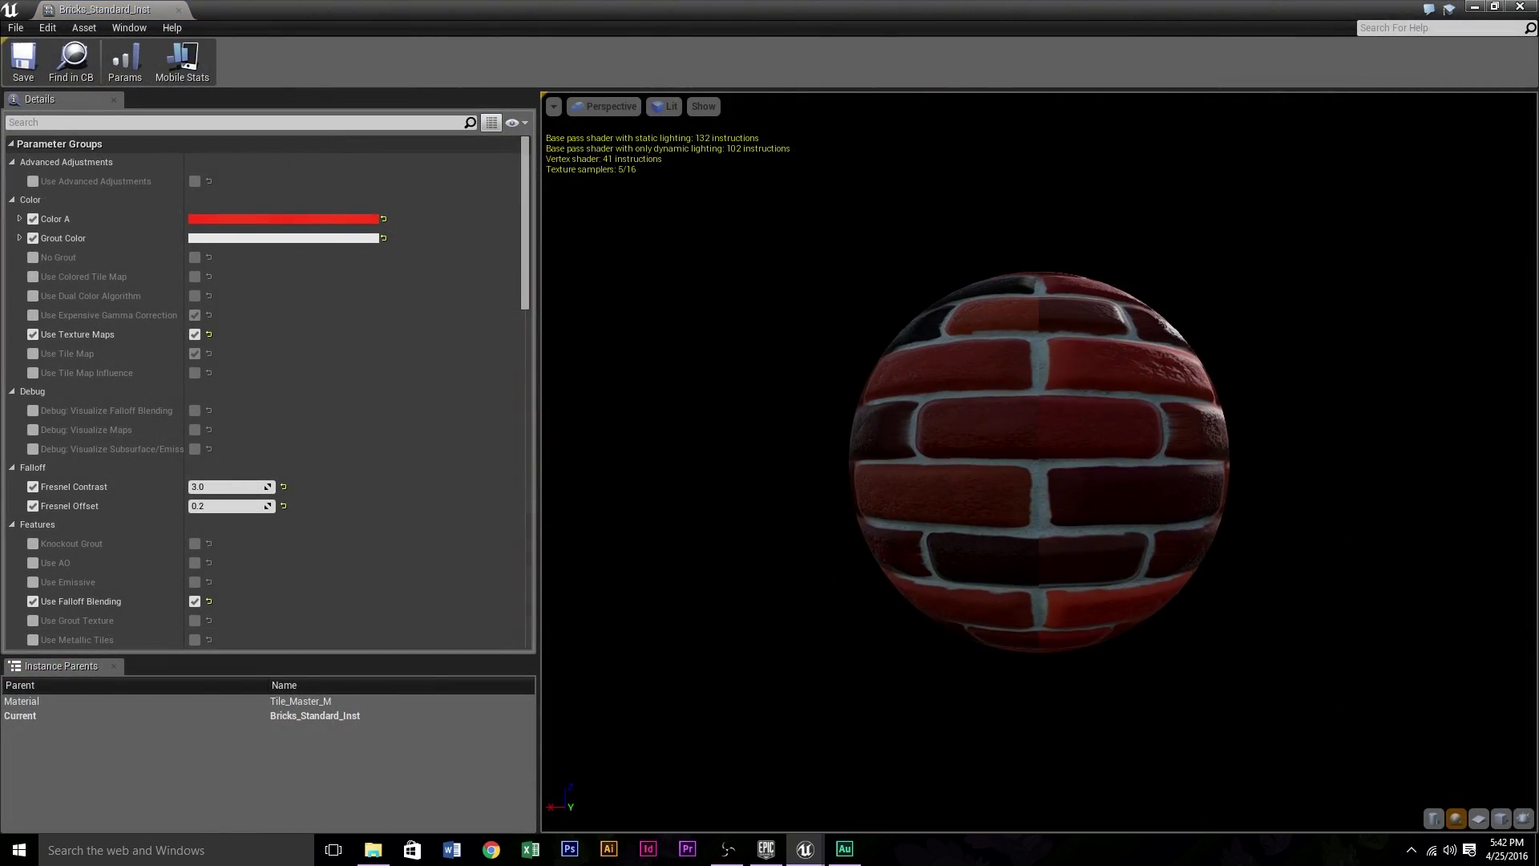
scroll(1007, 447, "up", 2)
left_click_drag(1006, 447, 809, 445)
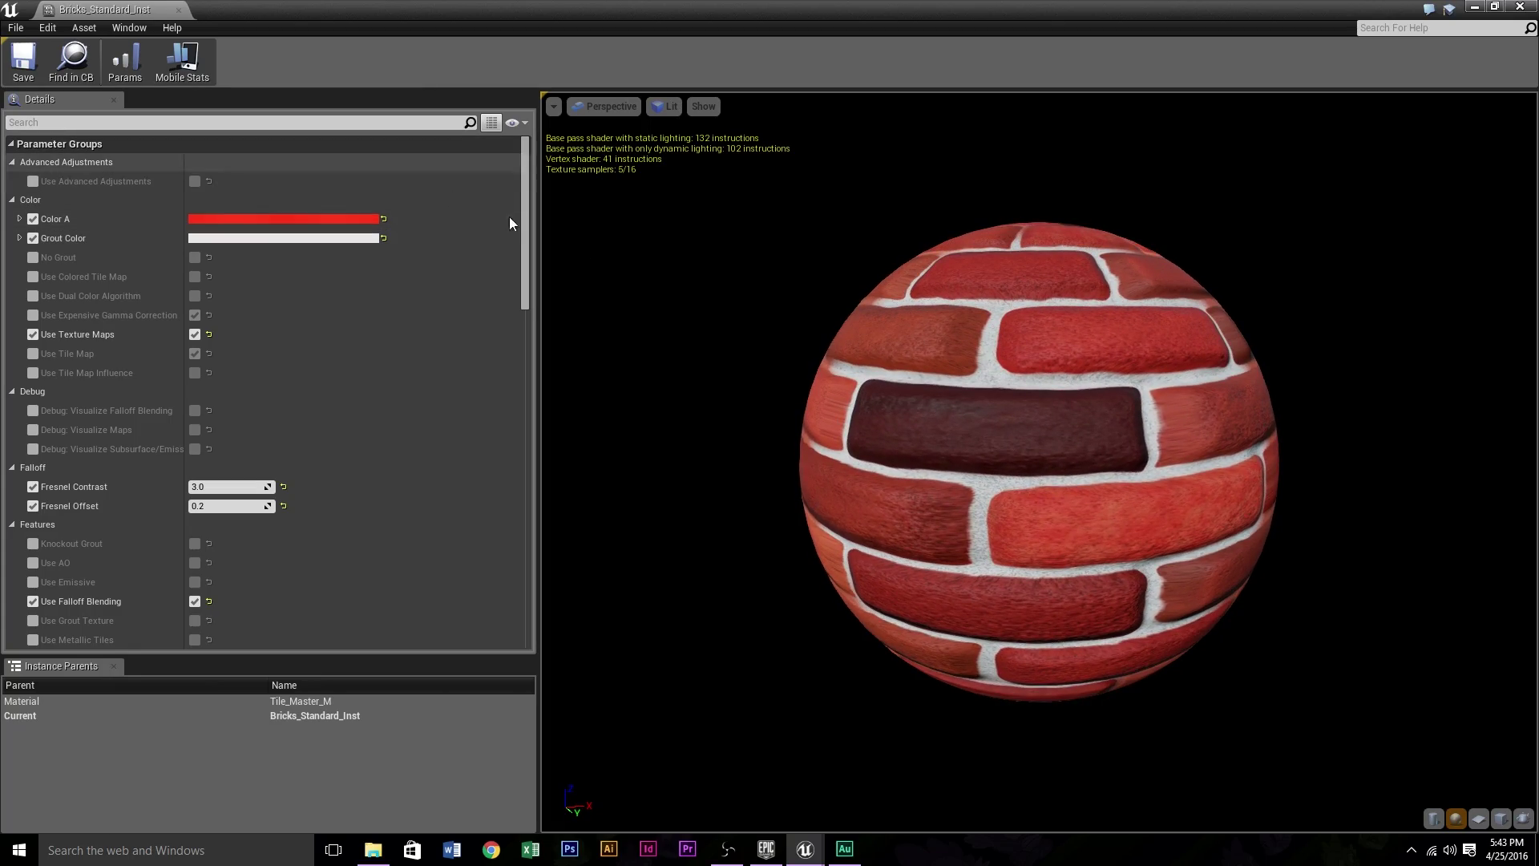
left_click_drag(802, 355, 863, 327)
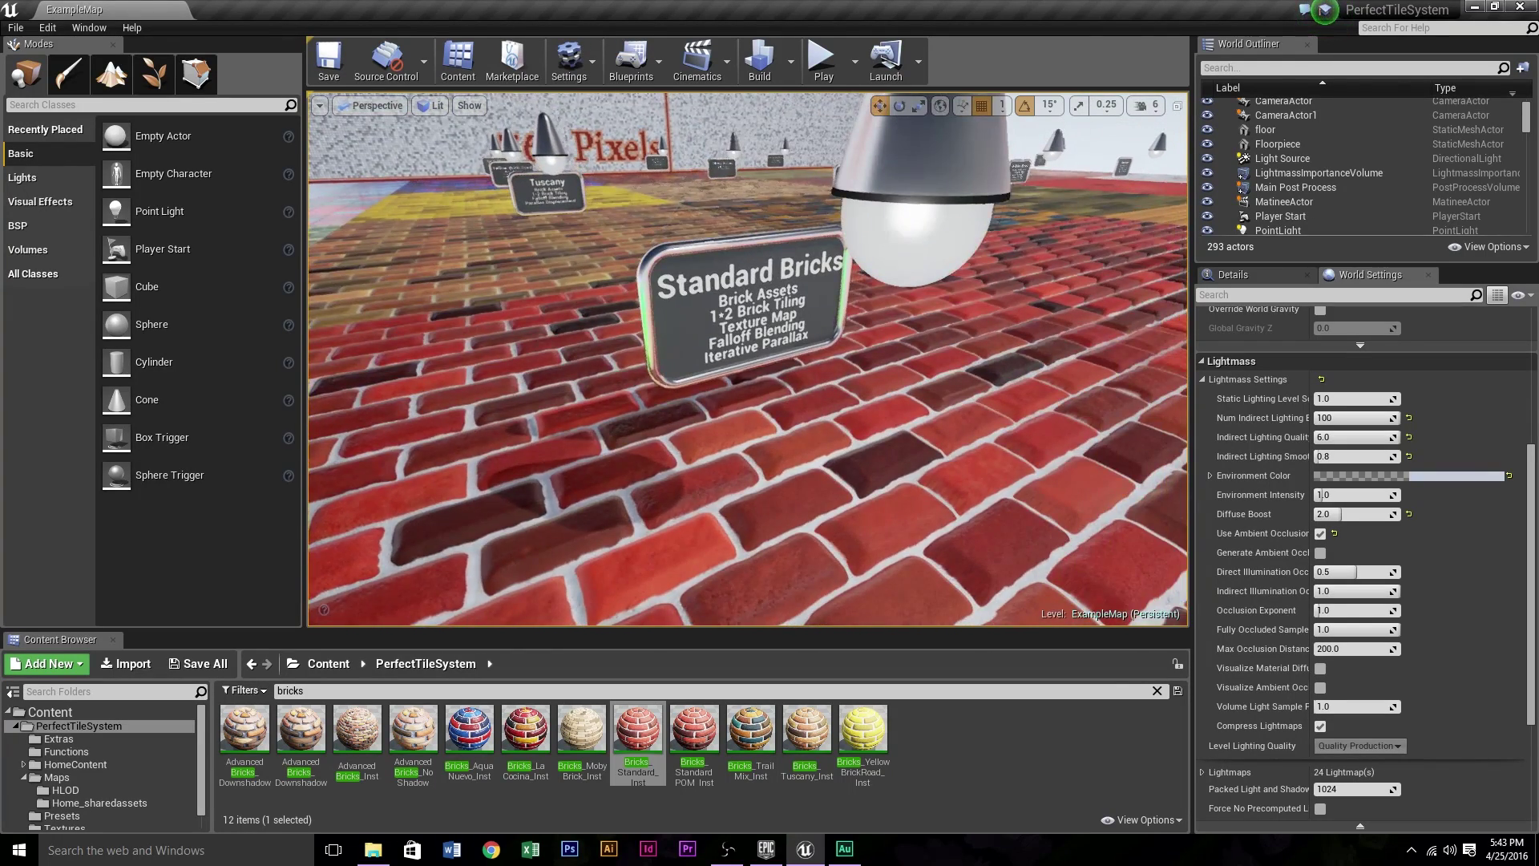
left_click_drag(943, 400, 942, 474)
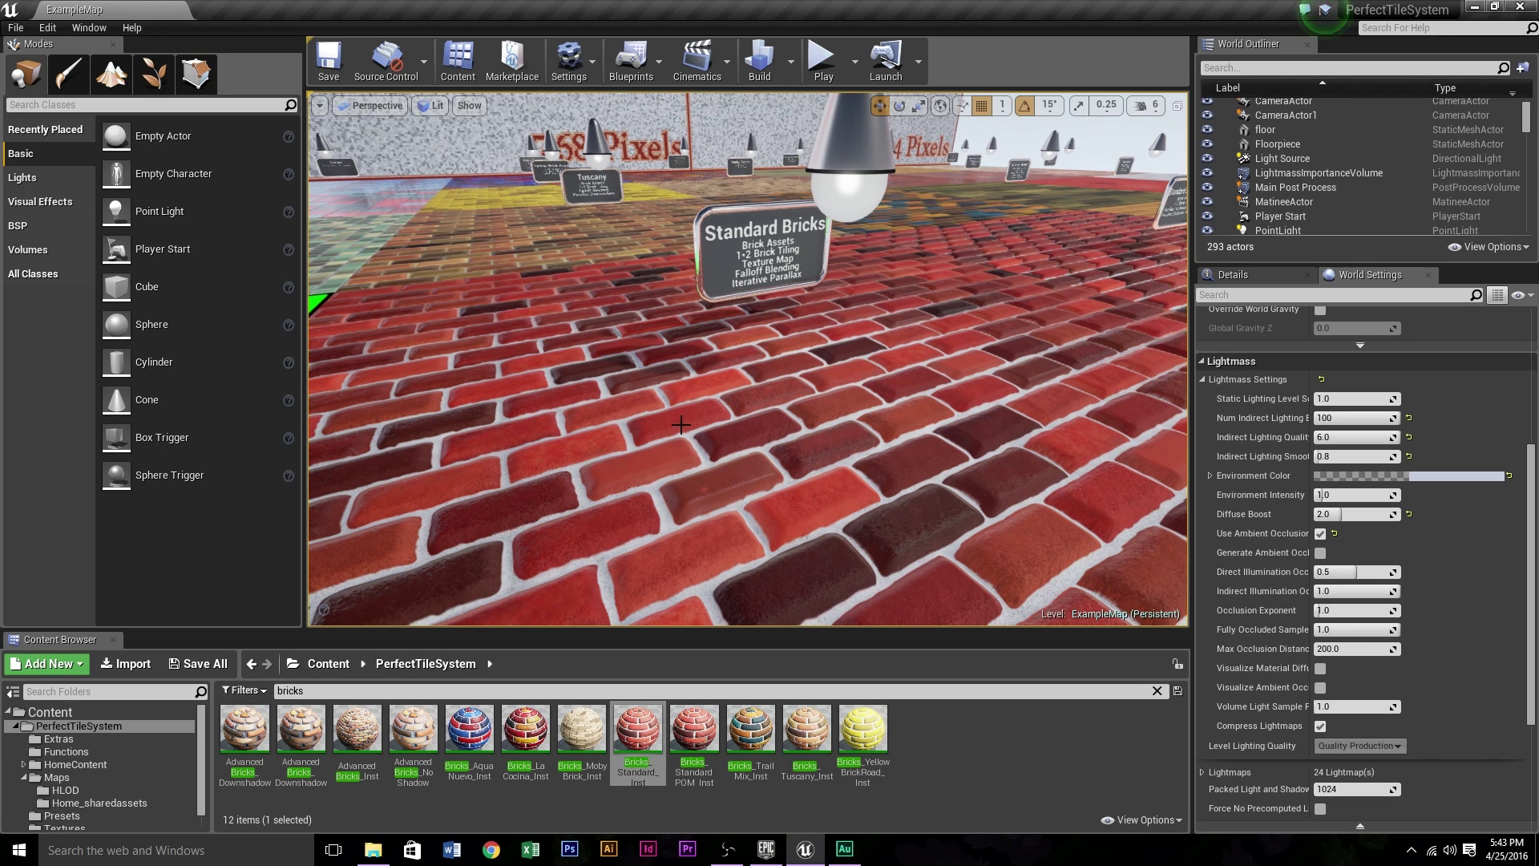
Clear the "bricks" asset search and open the Tile_Master_M material from the PerfectTileSystem folder
left_click(64, 724)
left_click(50, 712)
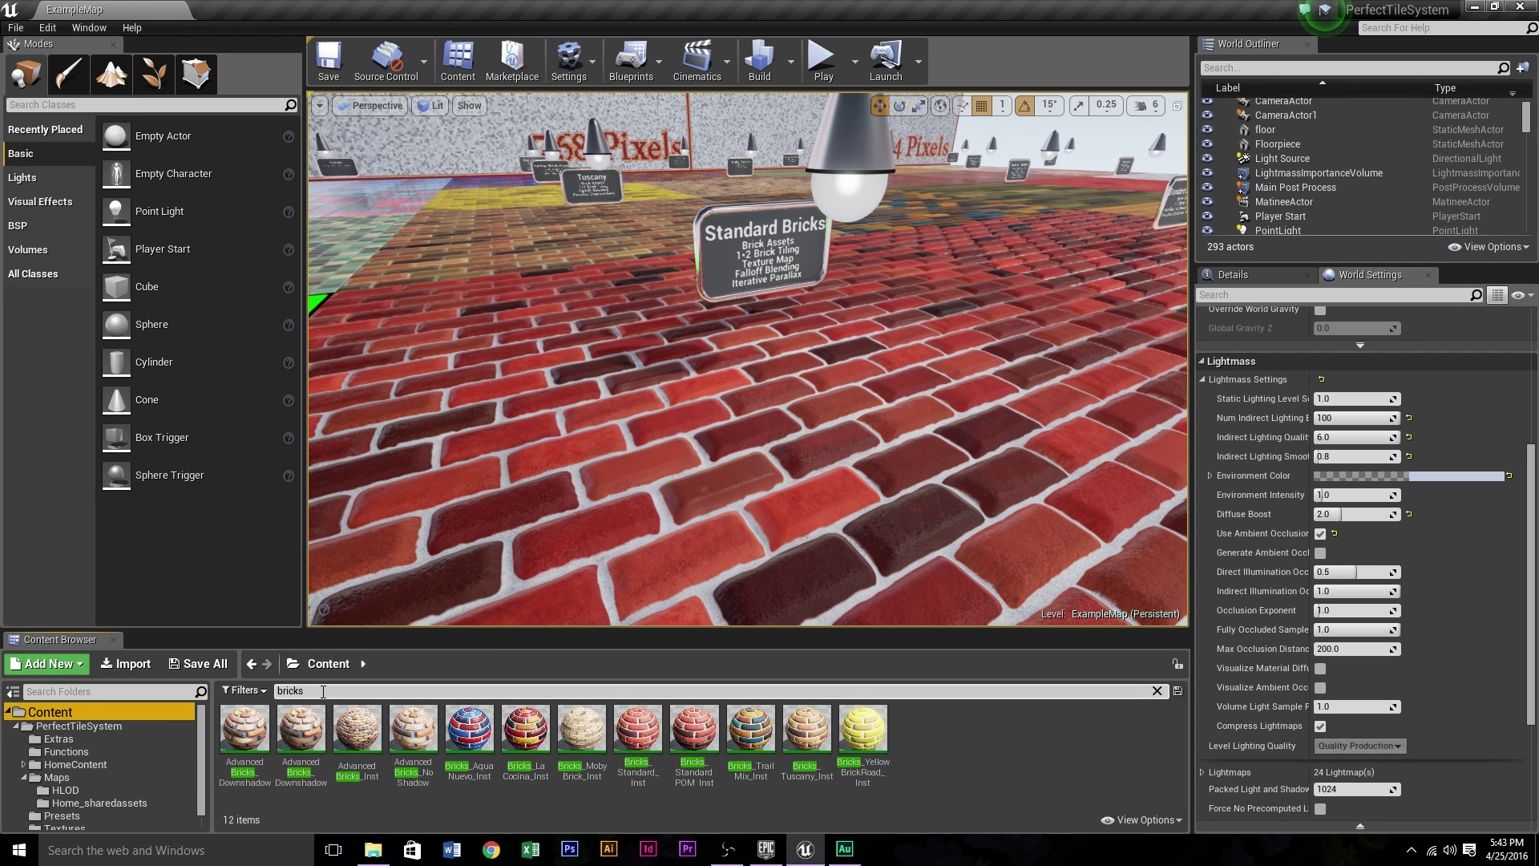
left_click(301, 730)
left_click_drag(317, 691, 36, 667)
key("BackSpace")
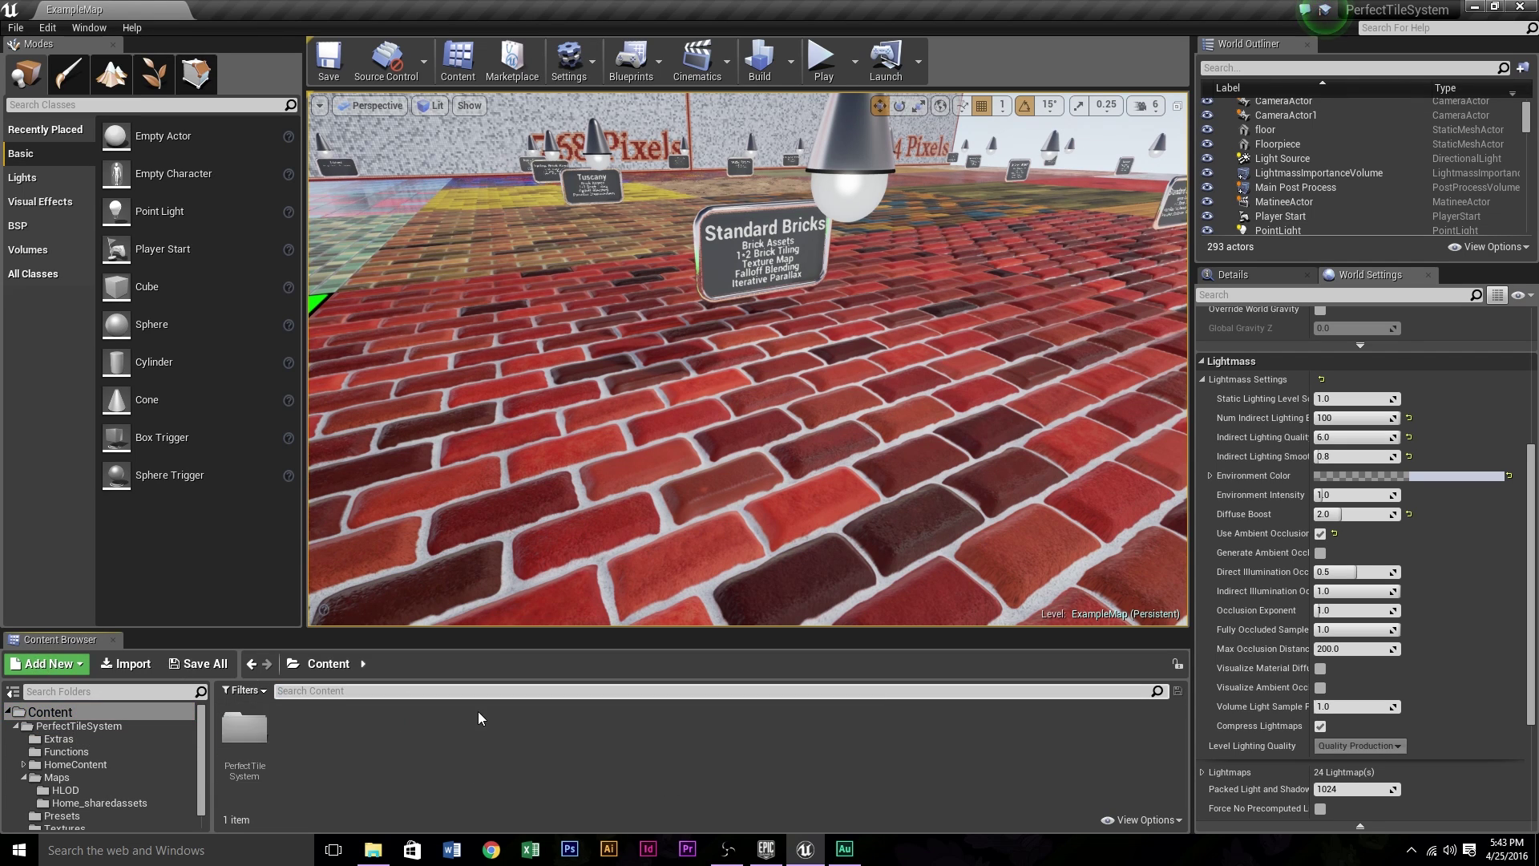
double_click(256, 731)
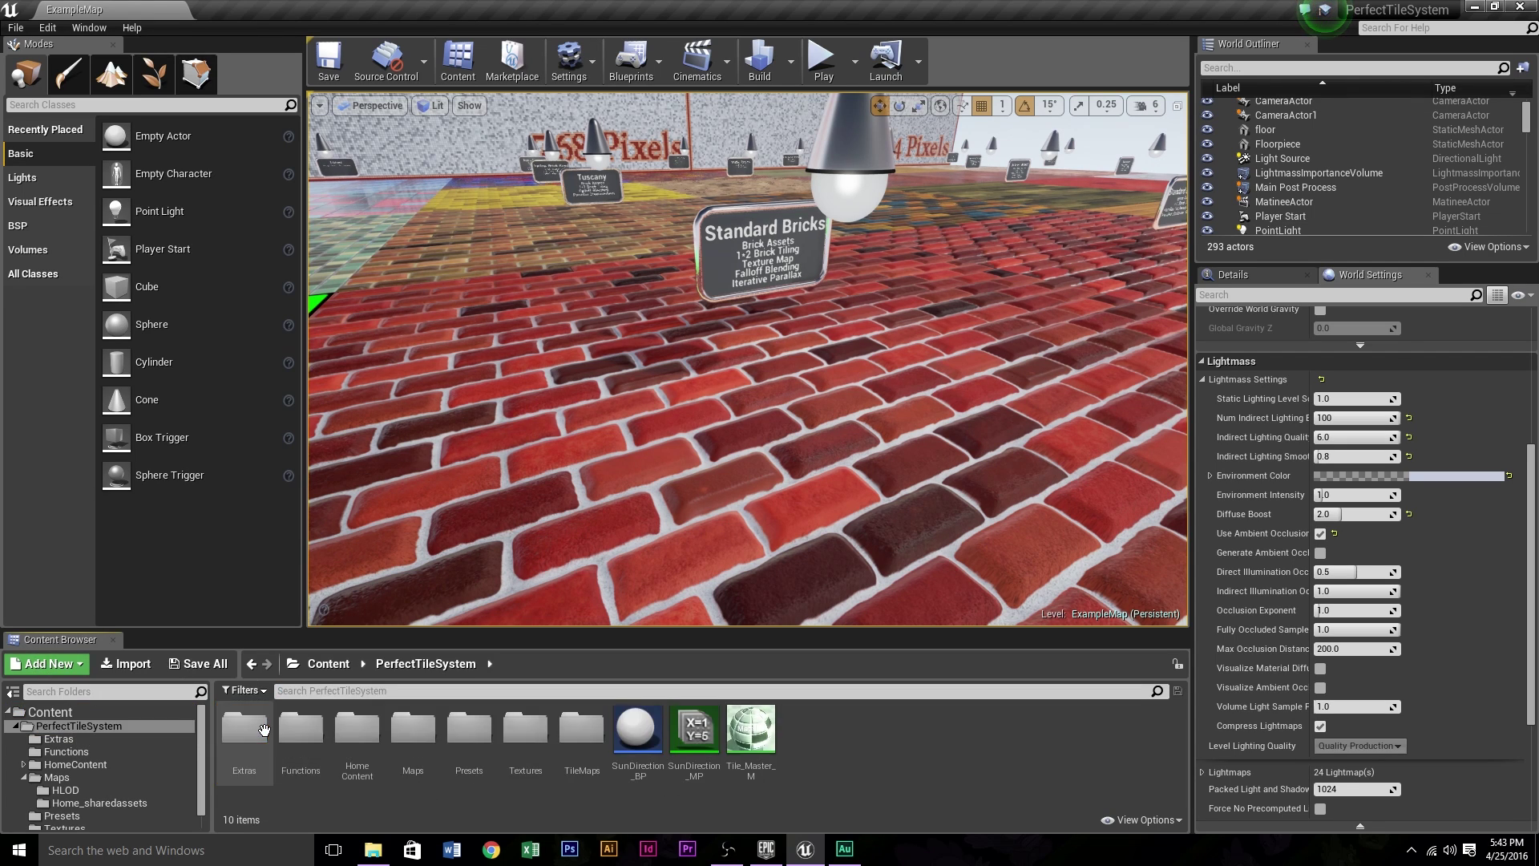
double_click(747, 733)
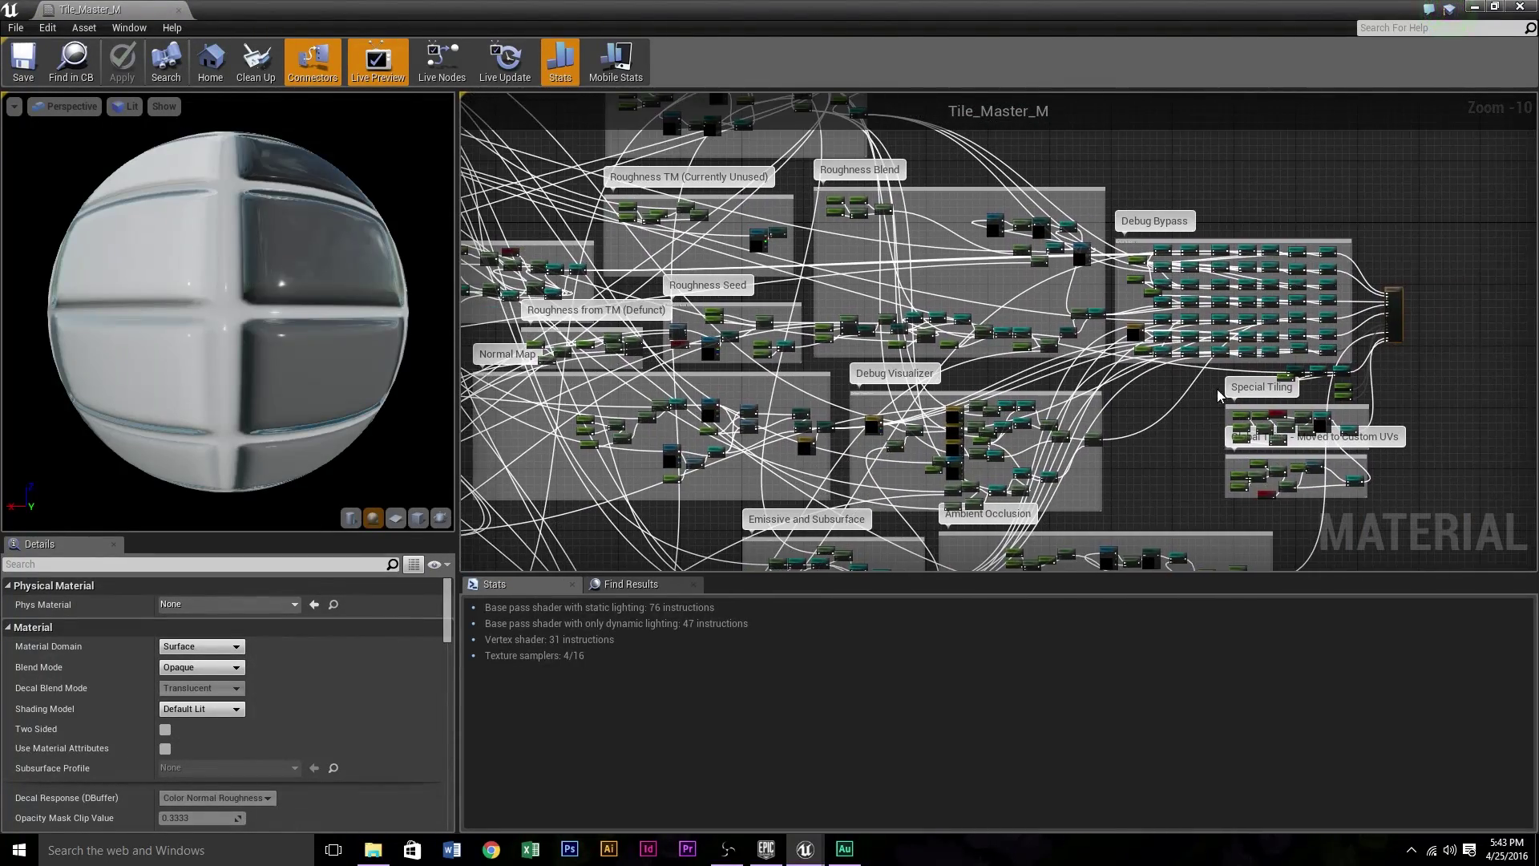
Look through the Tile_Master_M graph for the official Parallax Occlusion group and the parallax switch nodes beside it
right_click_drag(1217, 388, 1272, 428)
scroll(1066, 293, "up", 6)
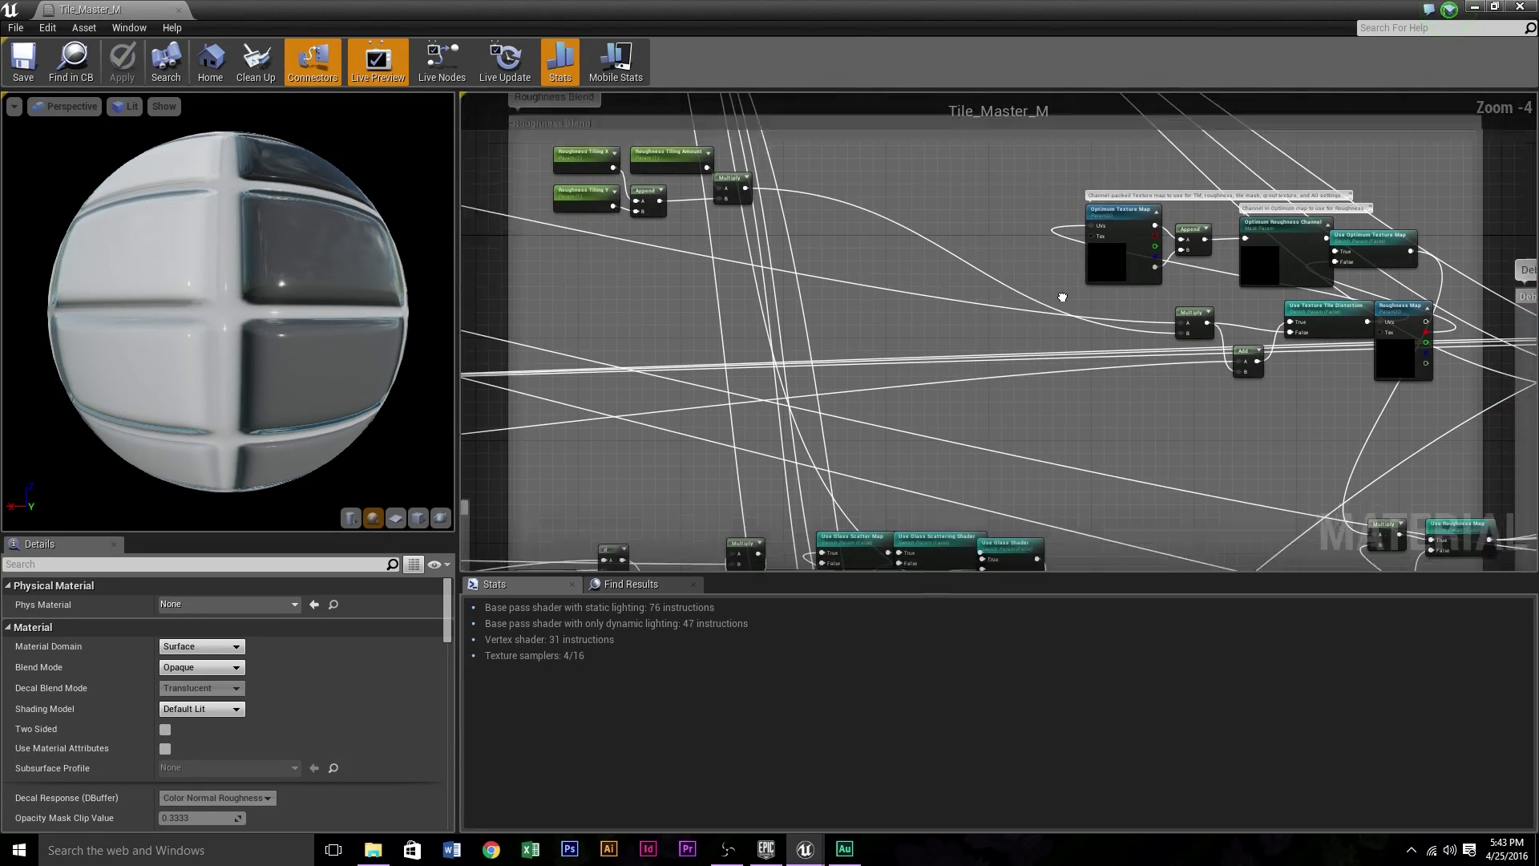
right_click_drag(1066, 293, 1536, 382)
scroll(1385, 354, "down", 6)
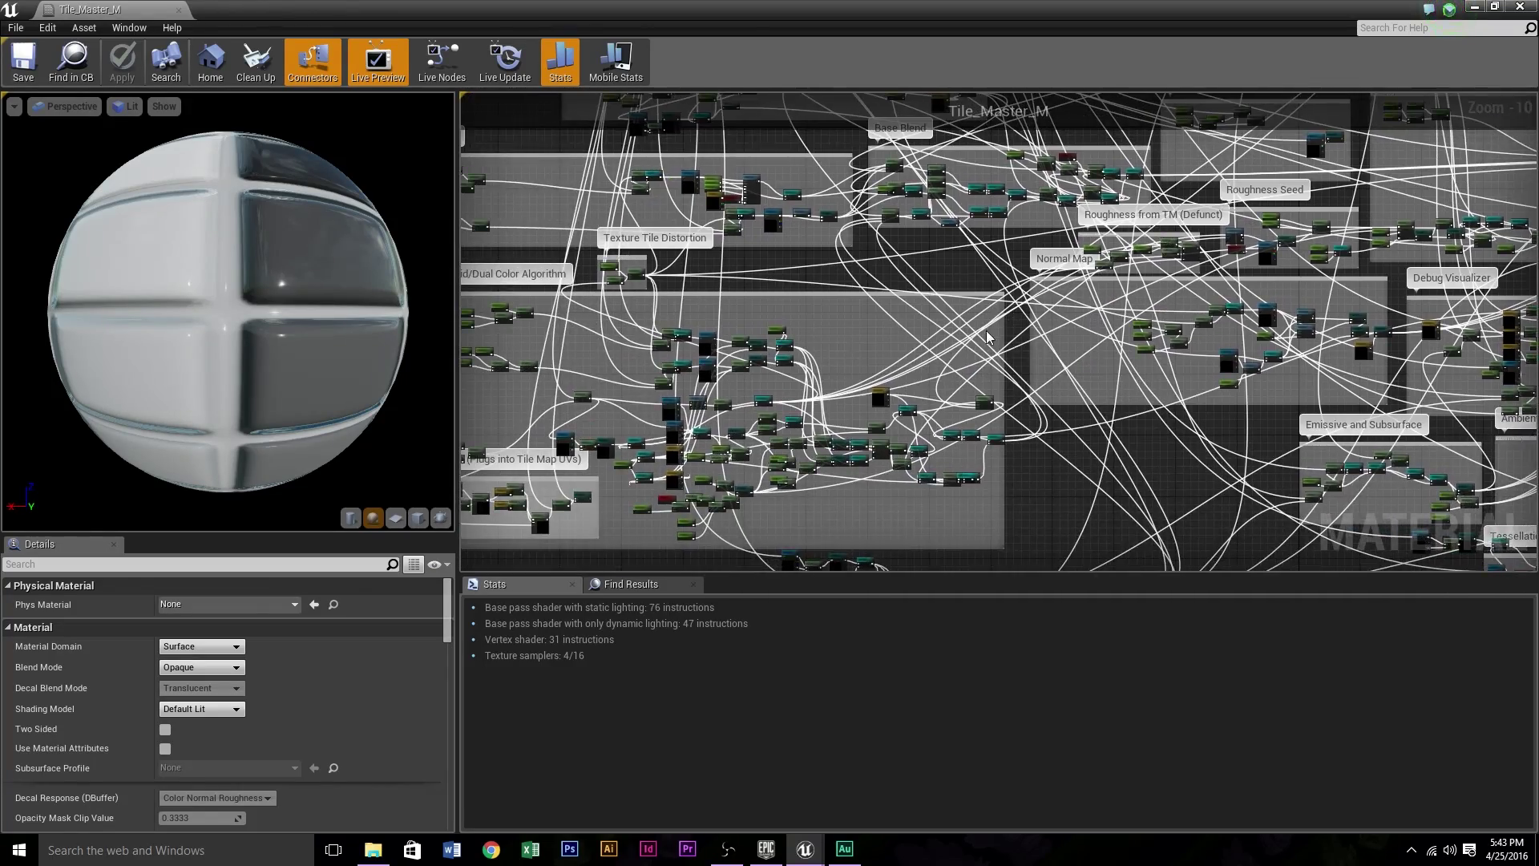
scroll(988, 337, "up", 5)
right_click_drag(1077, 344, 695, 530)
scroll(696, 531, "down", 7)
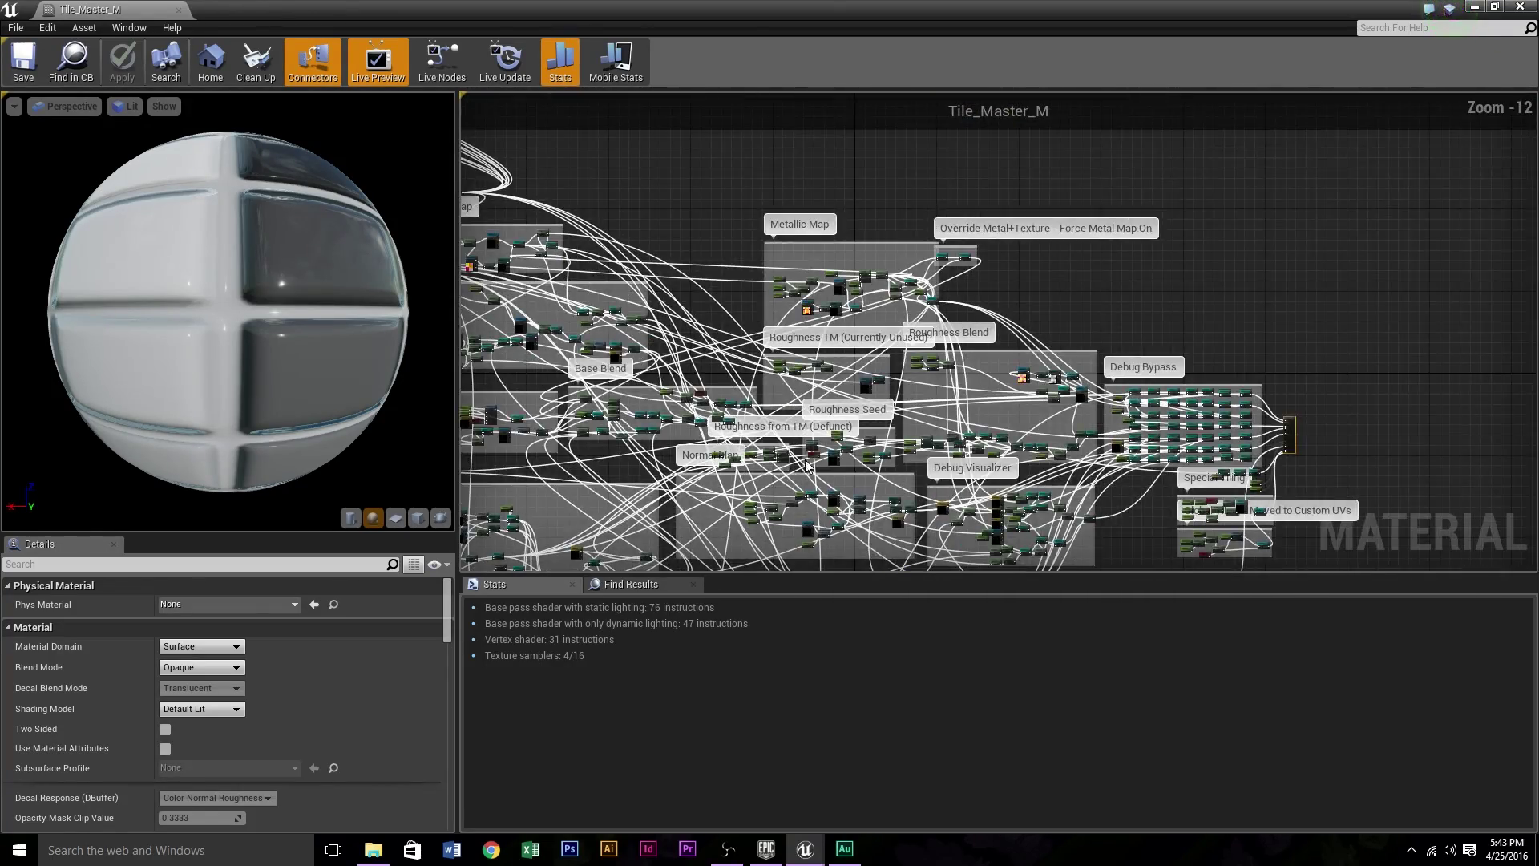
right_click_drag(473, 140, 1000, 66)
scroll(915, 359, "up", 5)
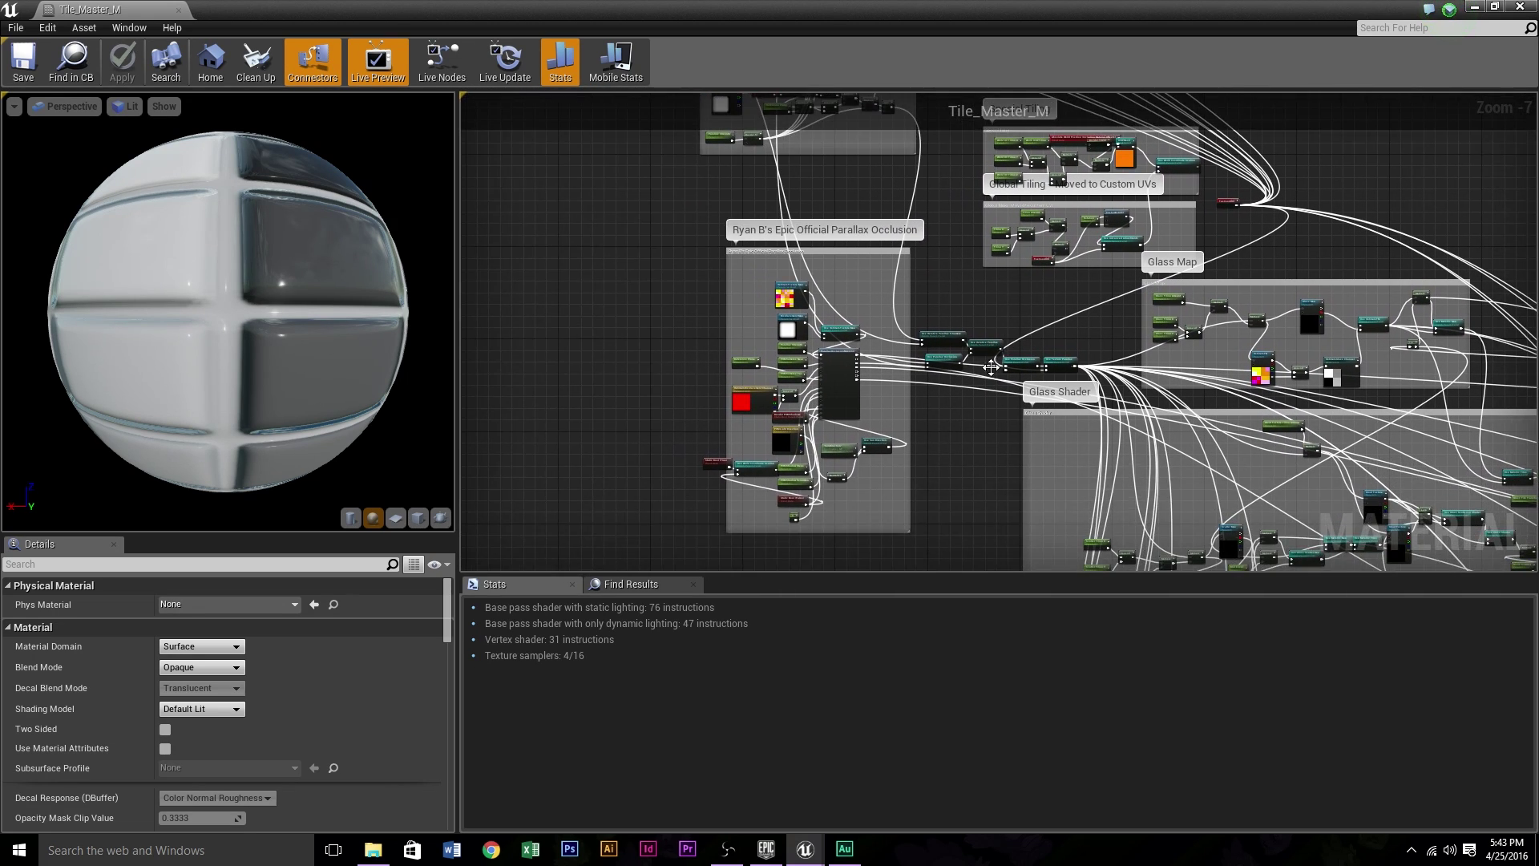
scroll(994, 370, "up", 4)
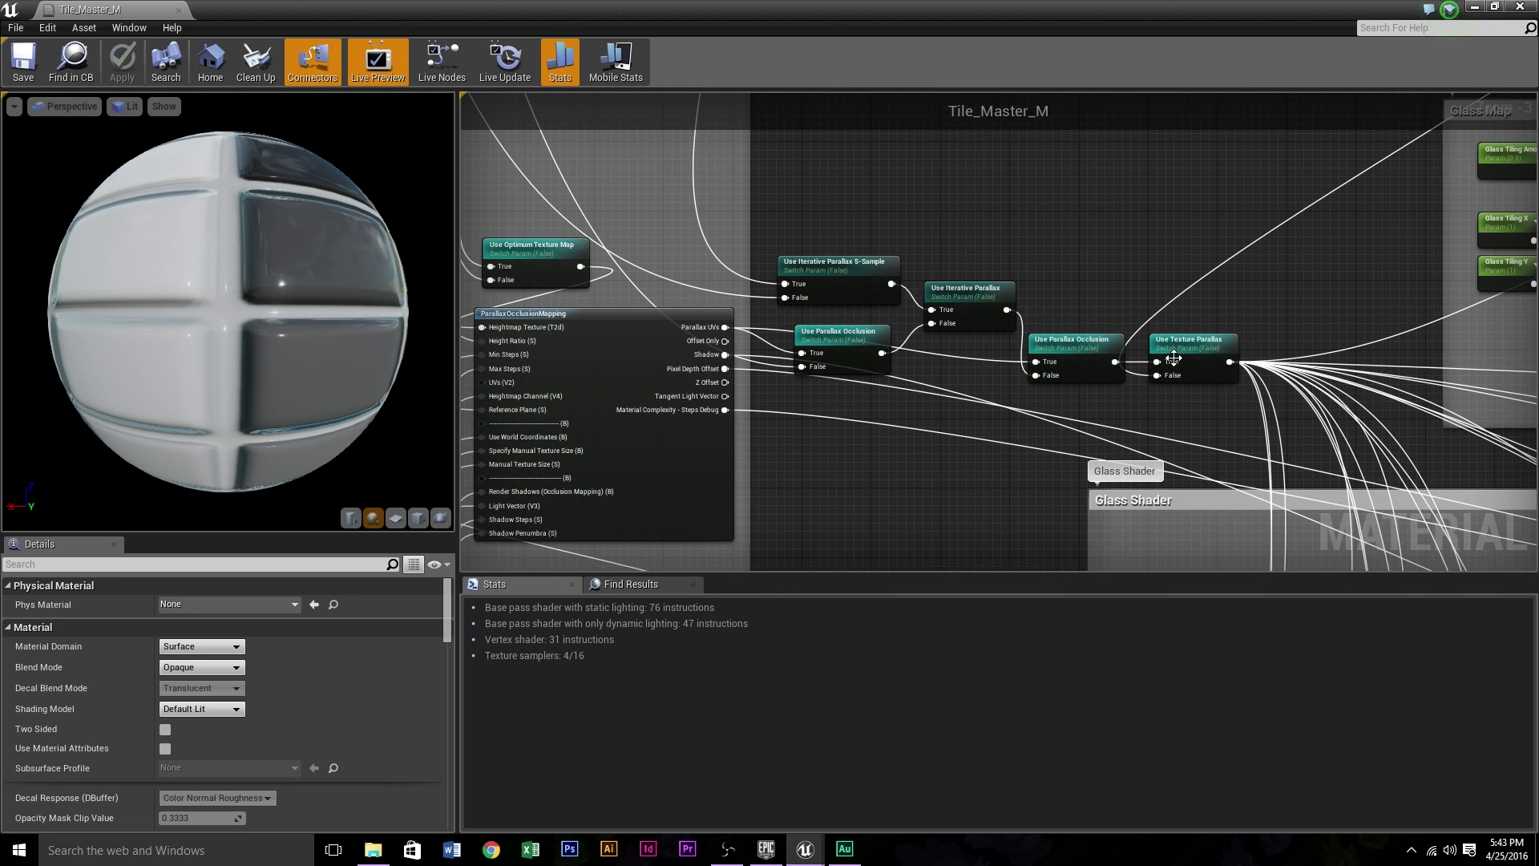
Examine the sample parallax groups in the graph, focusing on the nodes of the 1 - Sample Parallax group
right_click_drag(791, 216, 1321, 94)
right_click_drag(1323, 2, 1282, 455)
scroll(1281, 455, "down", 4)
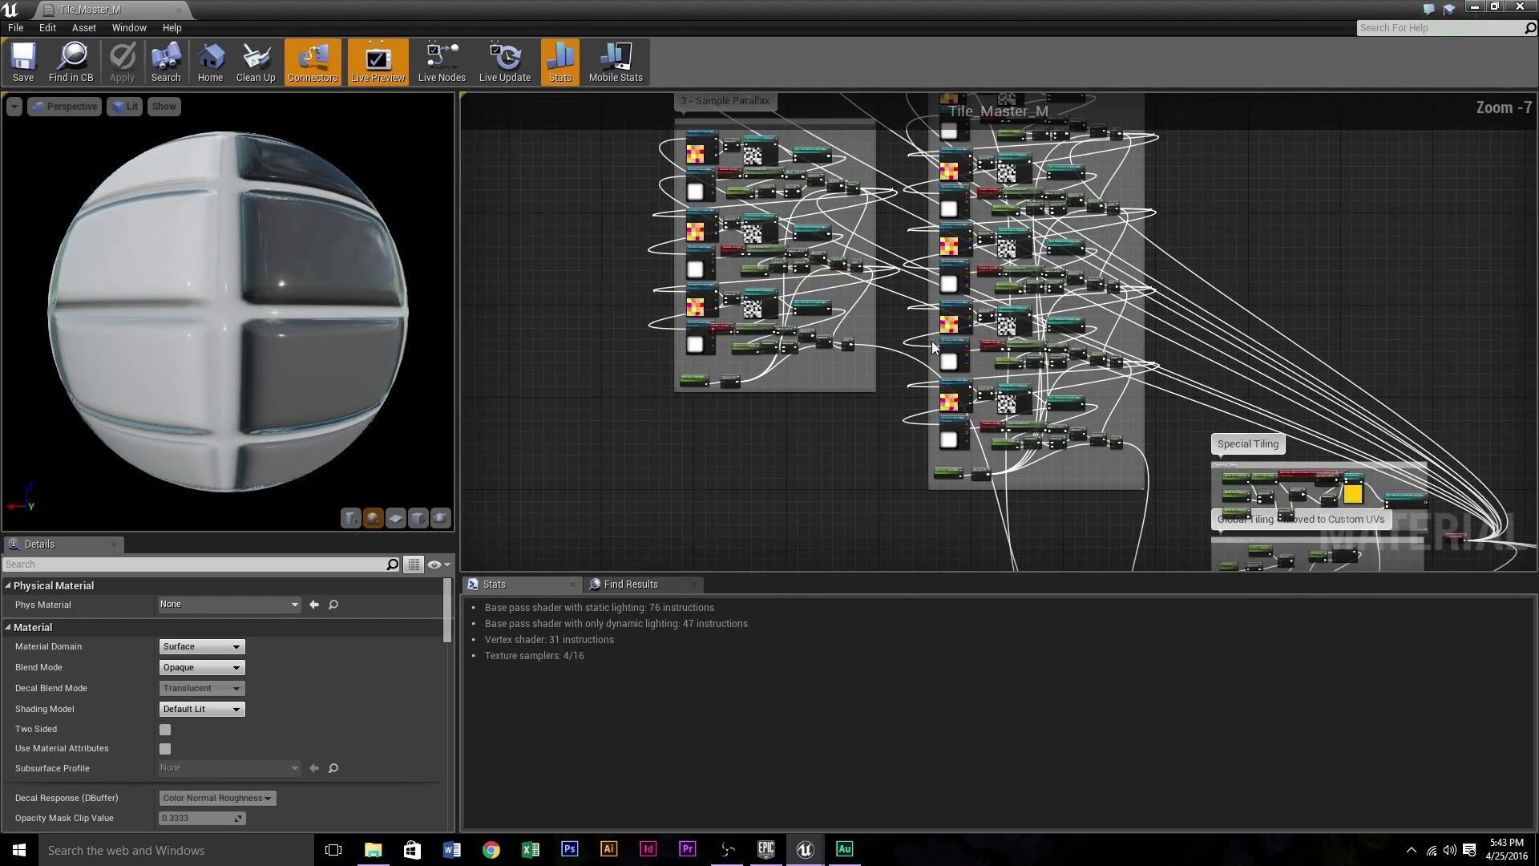
right_click_drag(966, 493, 980, 557)
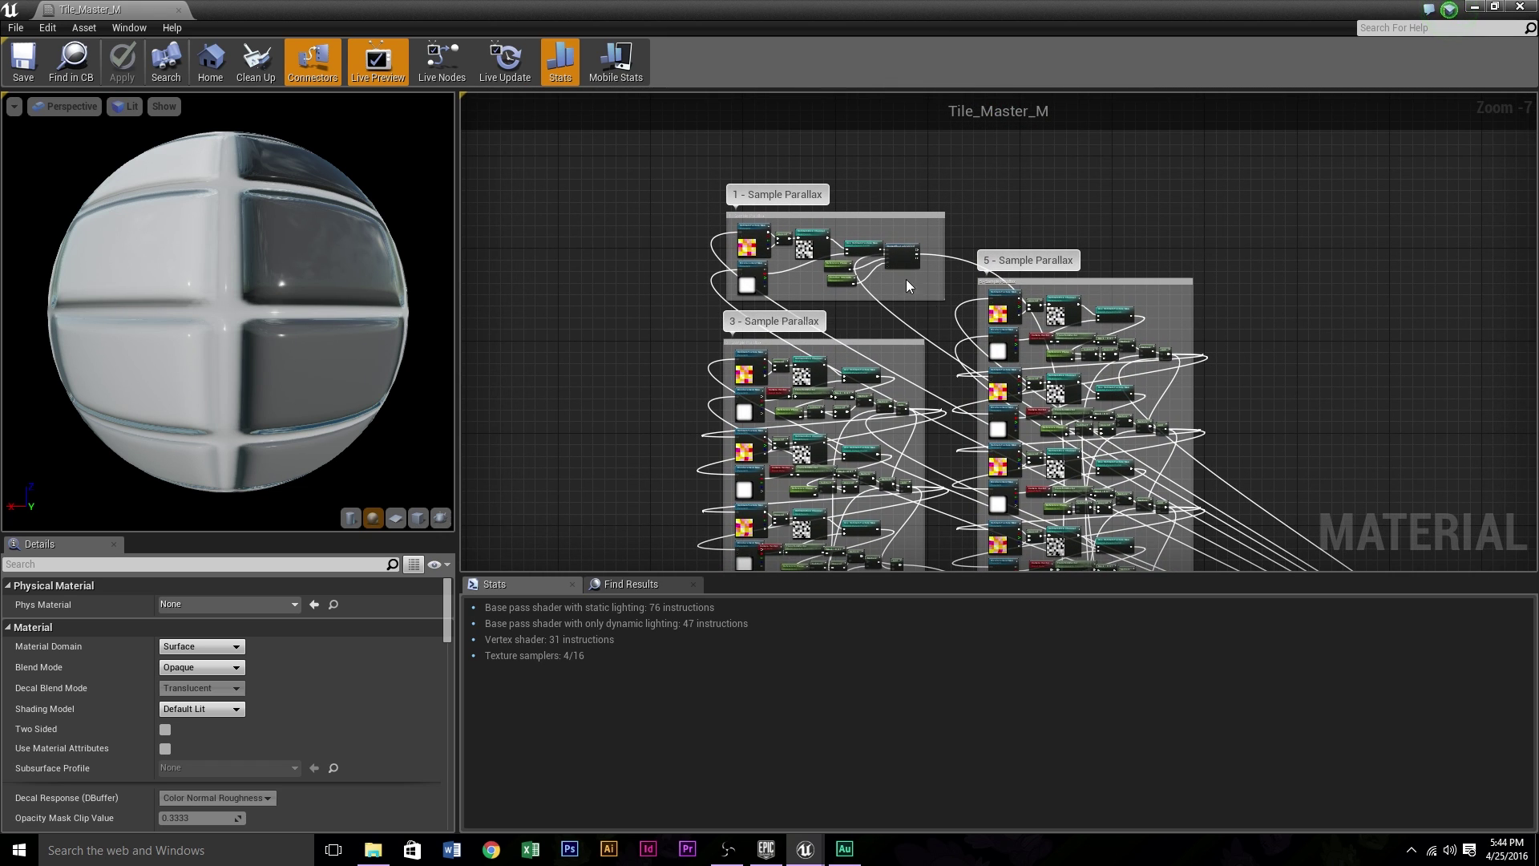
scroll(906, 279, "up", 6)
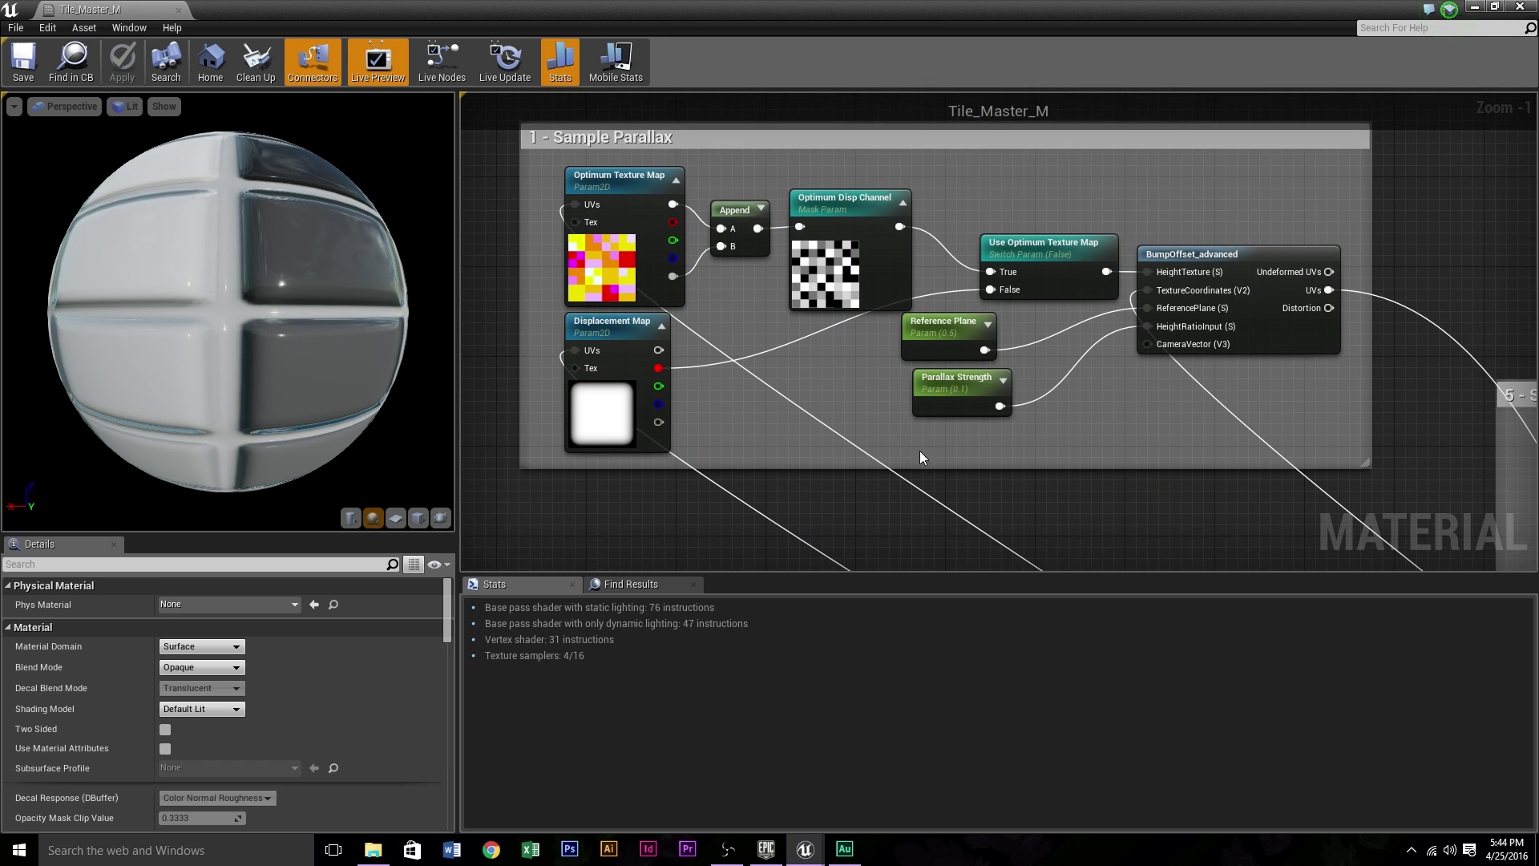
right_click_drag(1148, 441, 64, 198)
right_click_drag(930, 441, 1049, 359)
right_click_drag(1056, 515, 1044, 543)
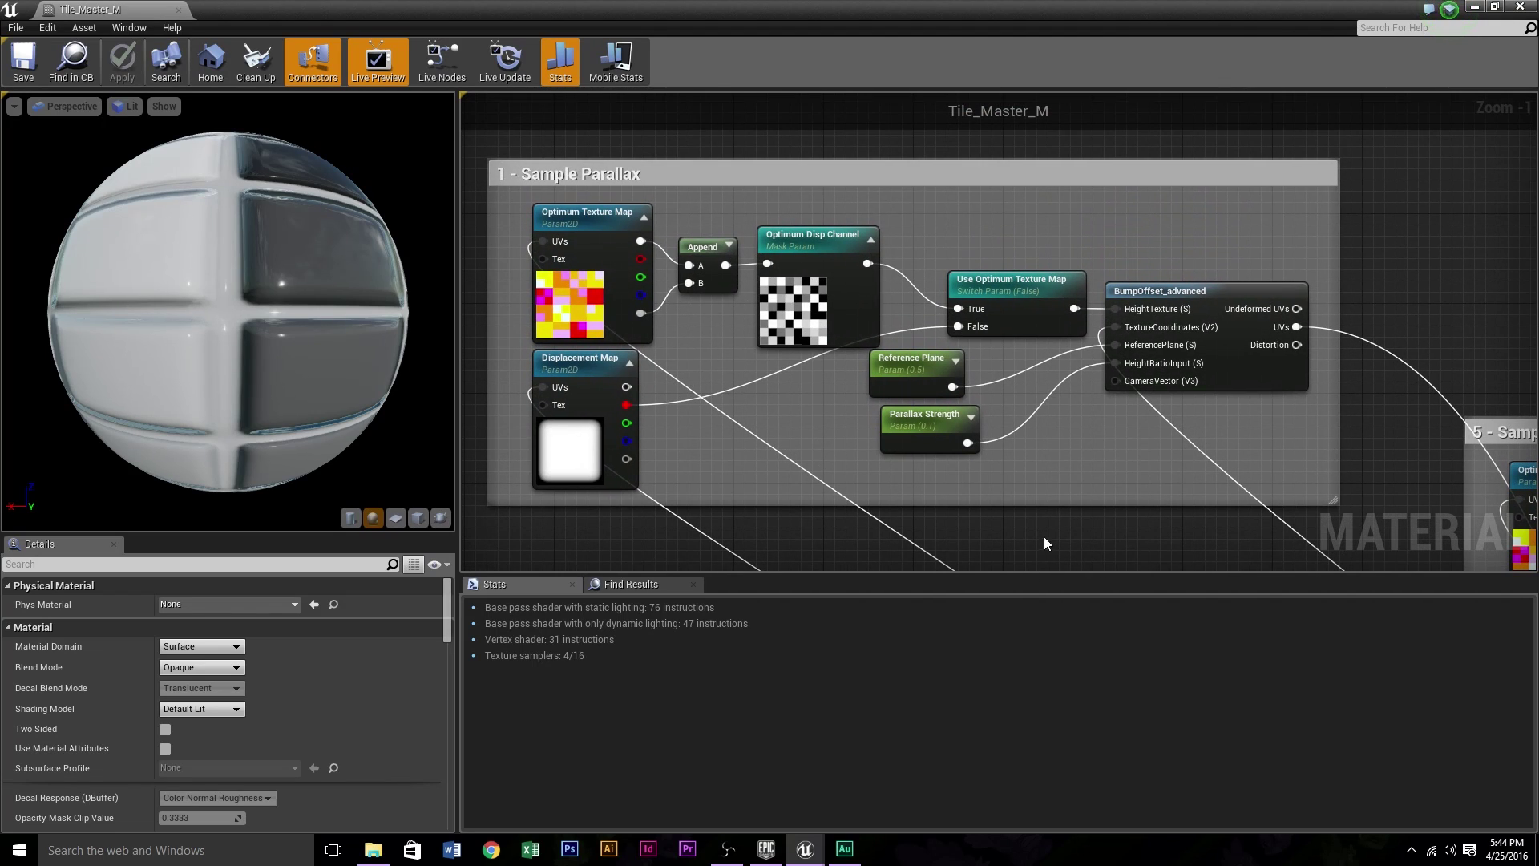
Open the BumpOffset_advanced material function, examine its nodes, and close it again
double_click(1185, 292)
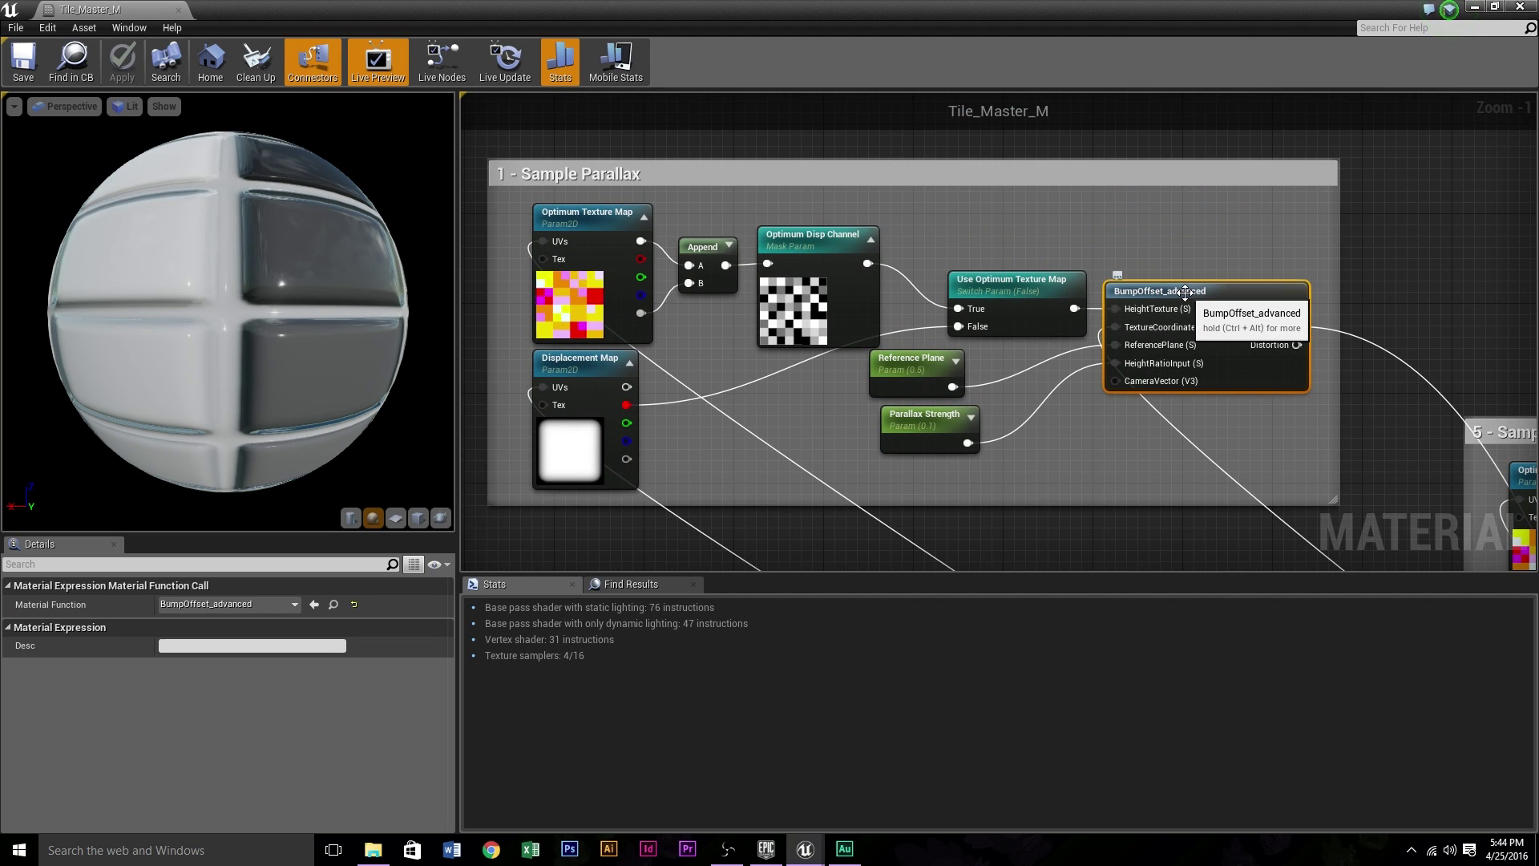
right_click_drag(627, 323, 834, 326)
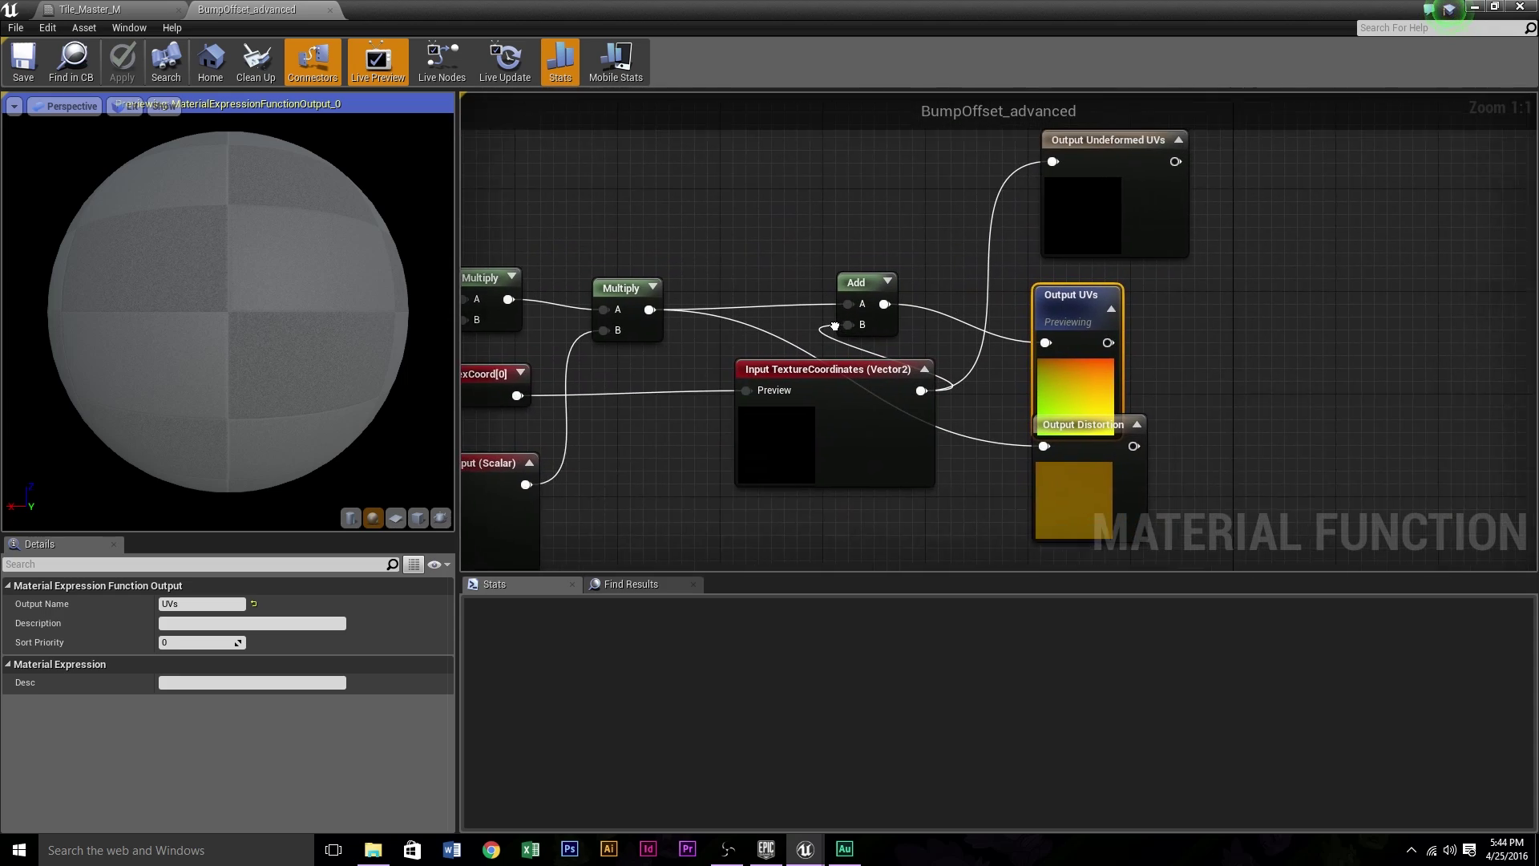
left_click(329, 9)
Examine the node chain in the 3 - Sample Parallax group and follow the graph past the 5 - Sample Parallax group
right_click_drag(1032, 416, 797, 242)
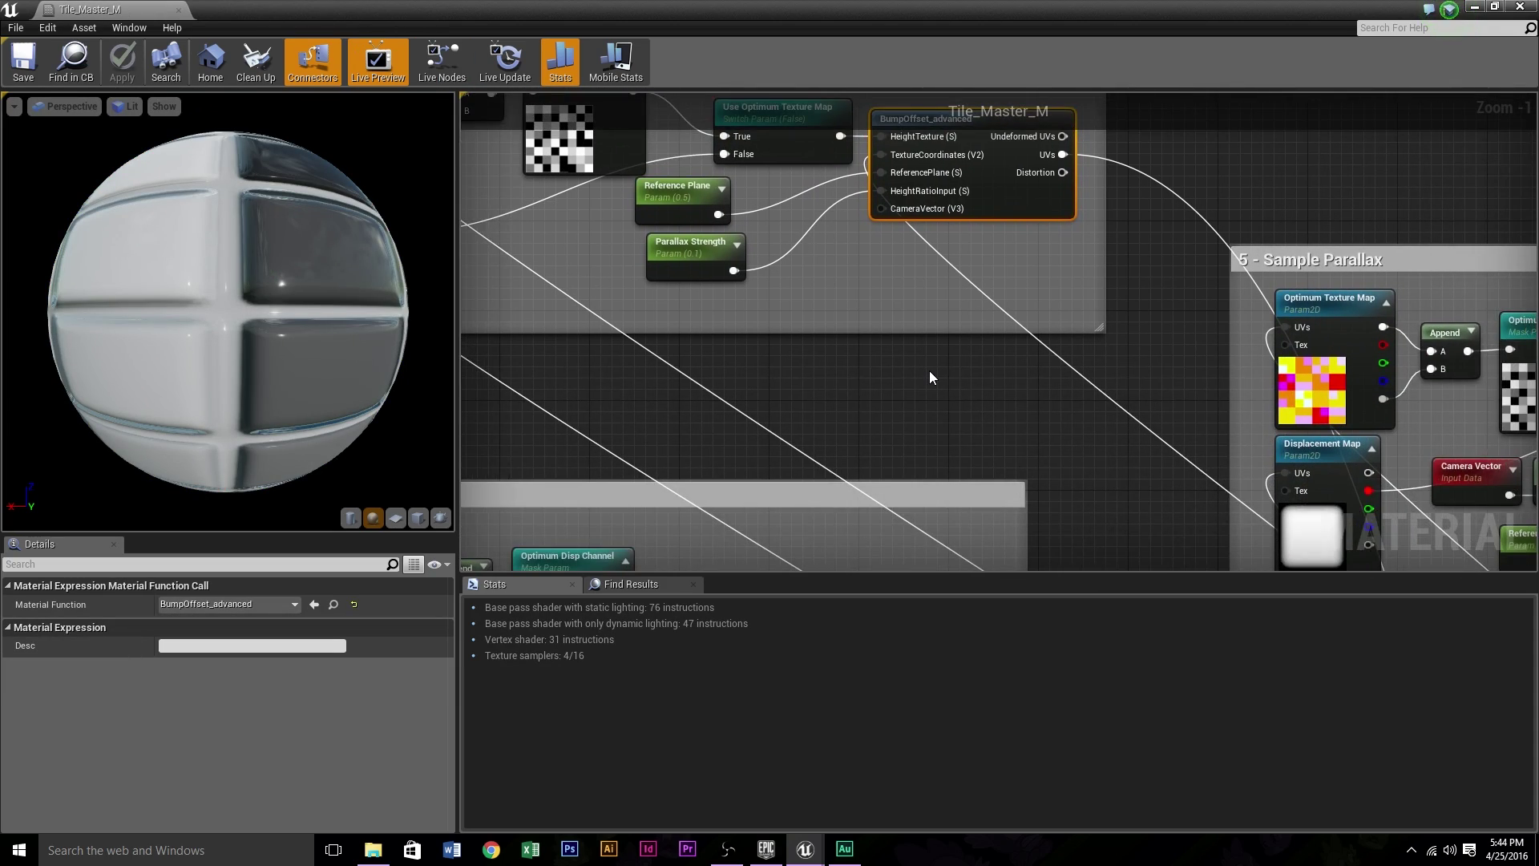
scroll(930, 370, "down", 5)
right_click_drag(929, 410, 856, 204)
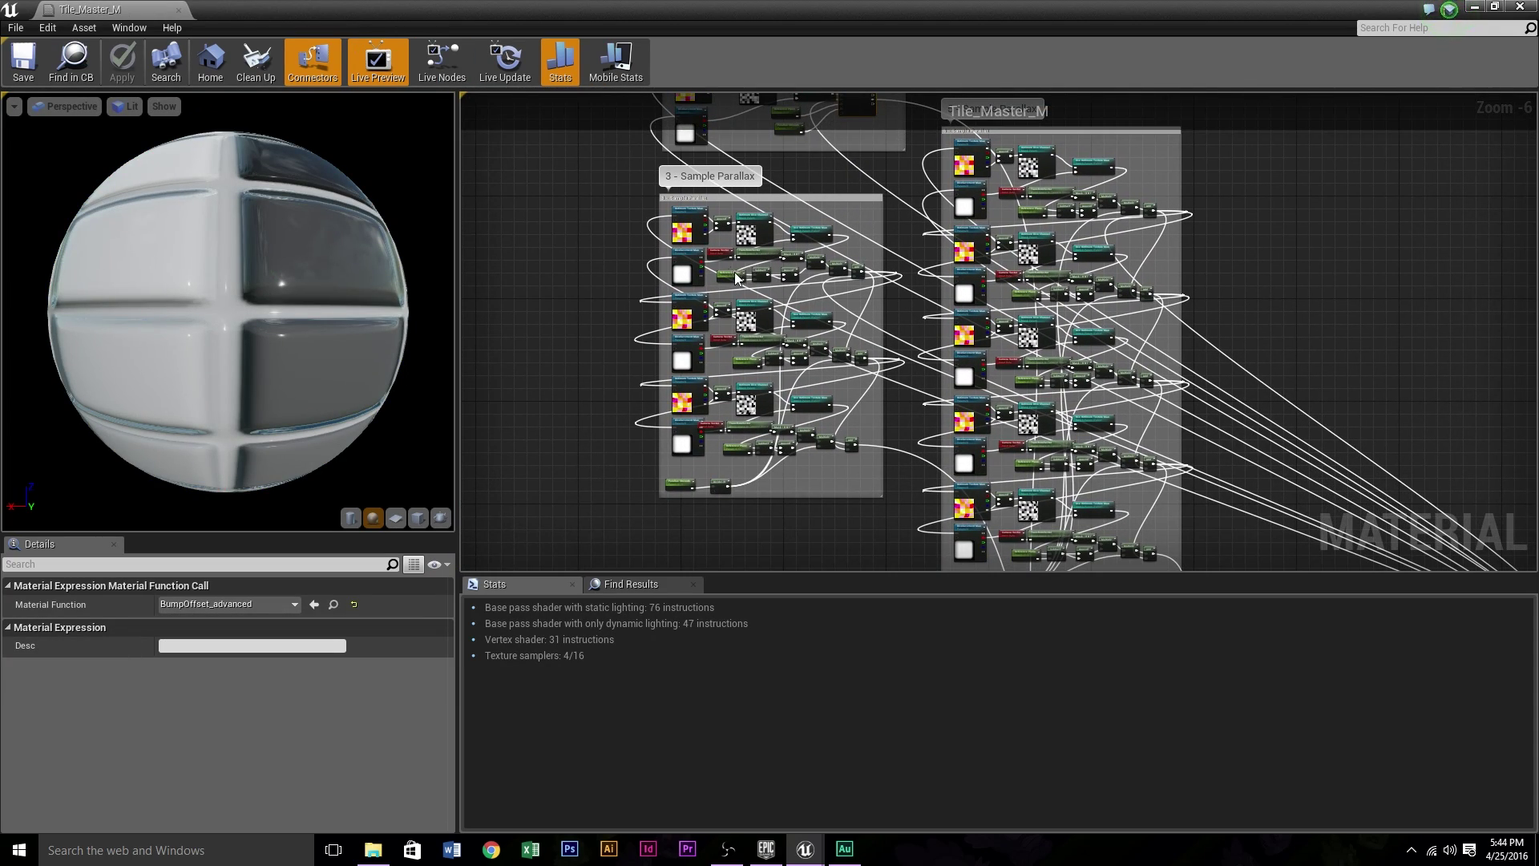
scroll(736, 276, "up", 4)
right_click_drag(605, 135, 661, 311)
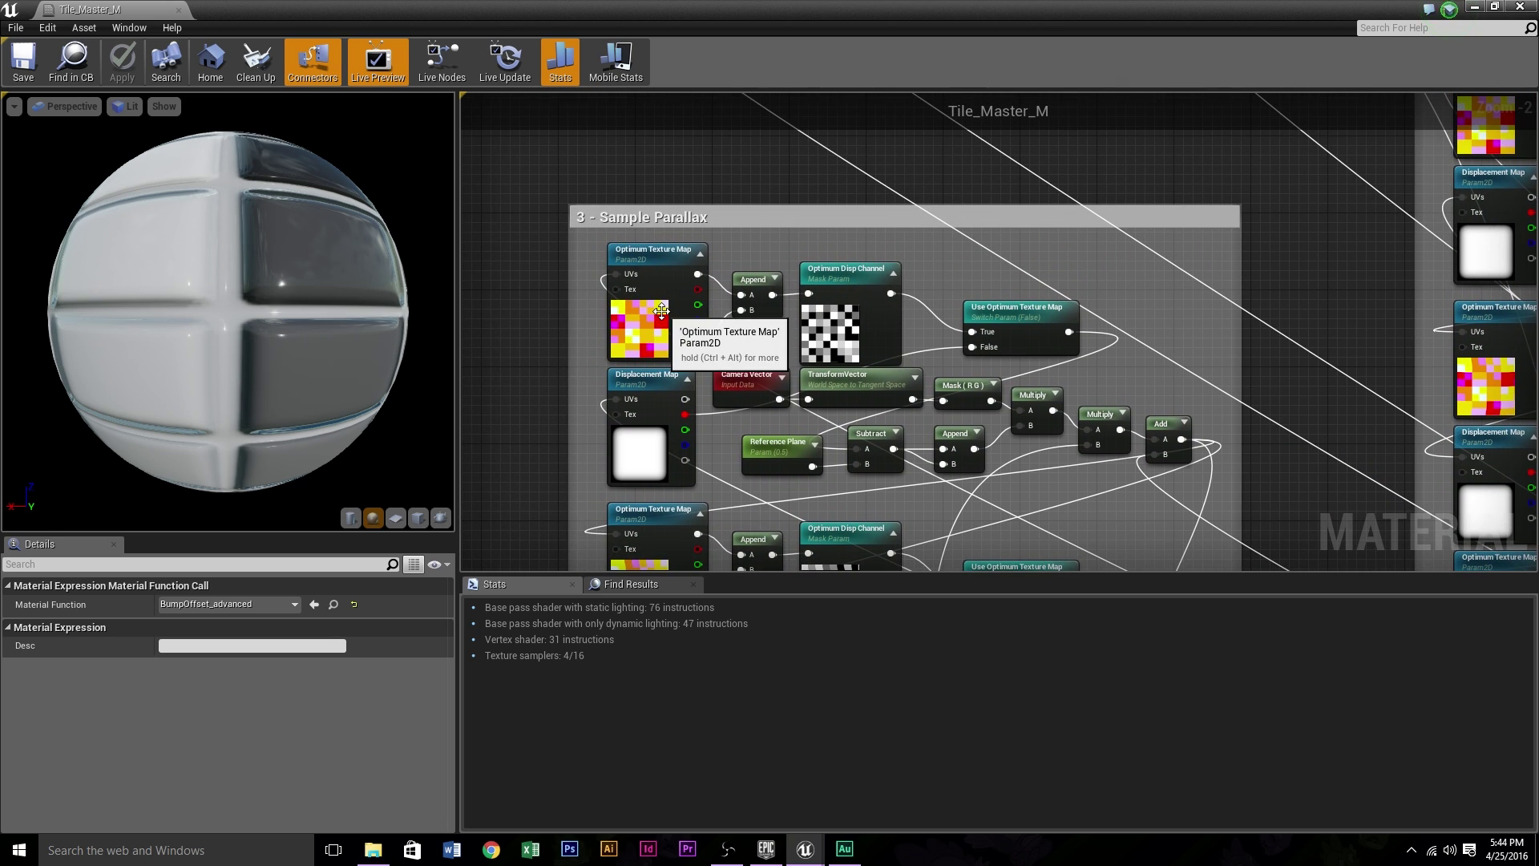
right_click_drag(841, 131, 847, 259)
scroll(768, 377, "down", 4)
right_click_drag(890, 430, 702, 359)
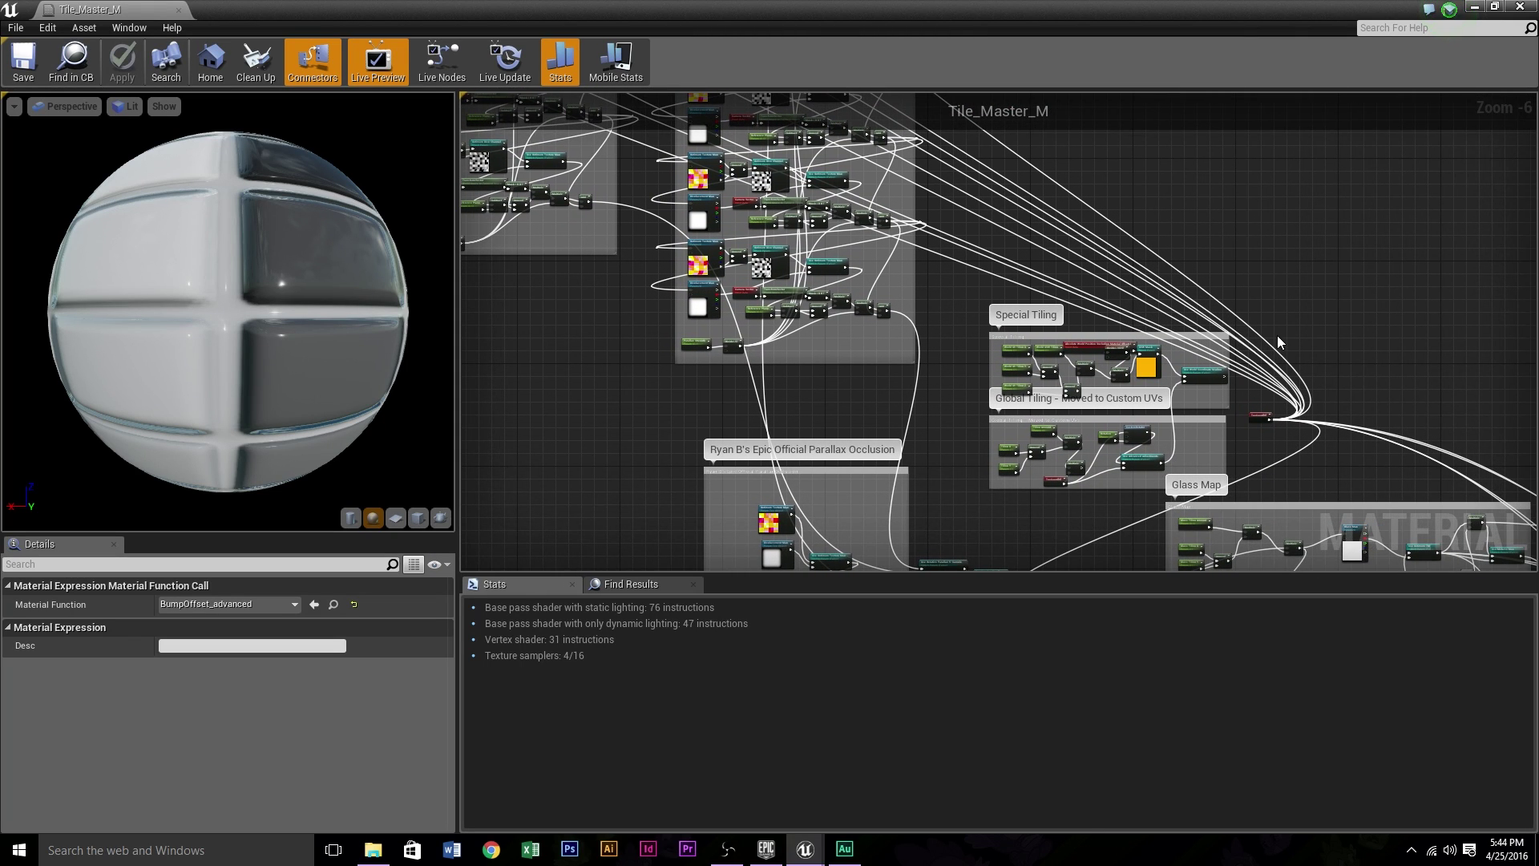
Look over the Special Tiling and Glass Map groups, and view the Standard Bricks floor in the ExampleMap level
right_click_drag(1279, 343, 1142, 274)
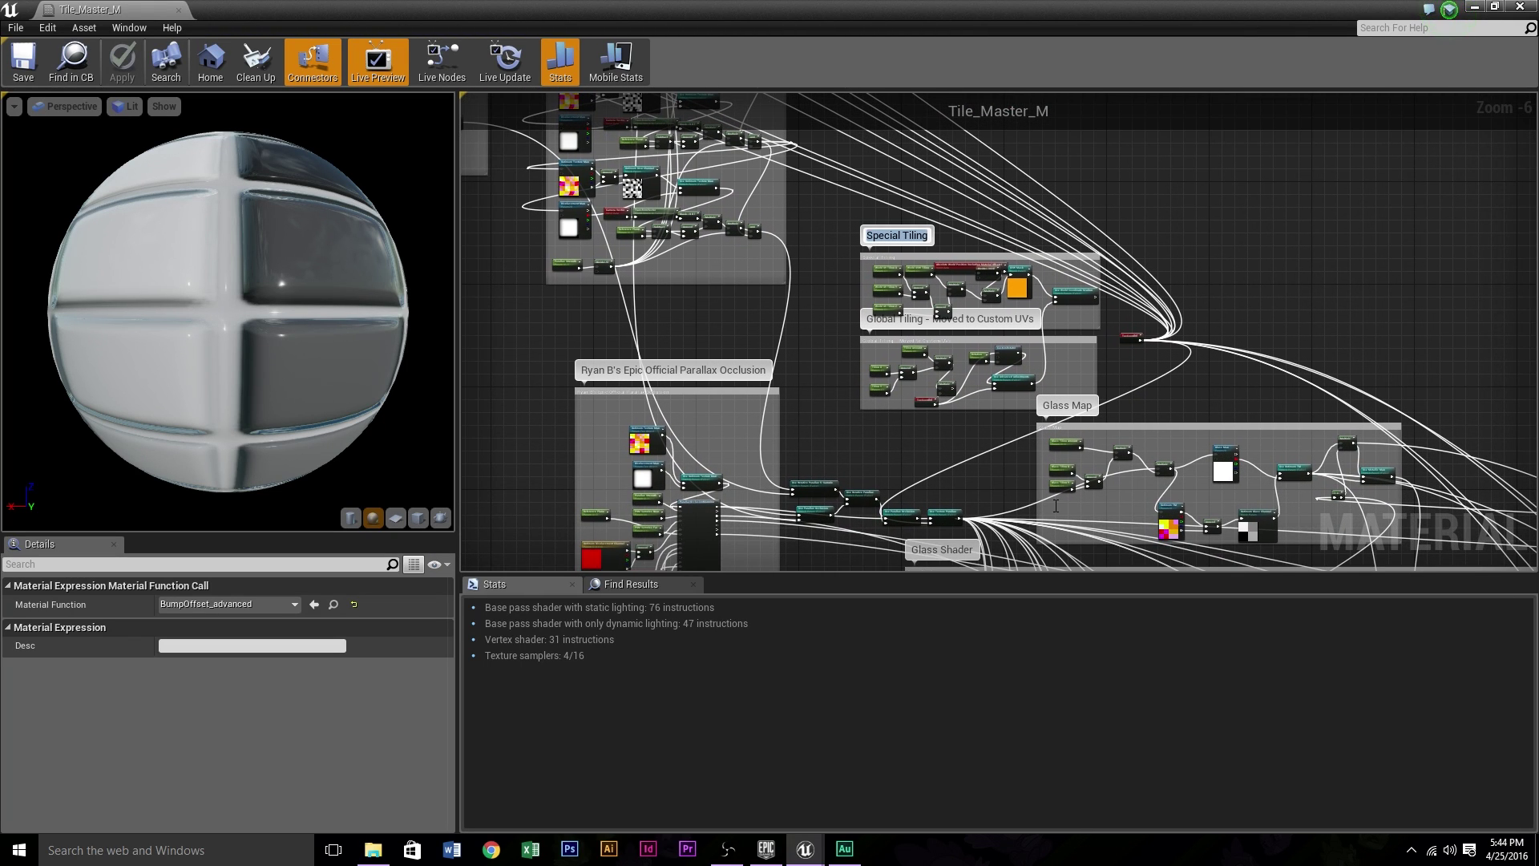
right_click_drag(1070, 419, 1285, 816)
right_click_drag(1347, 559, 1301, 442)
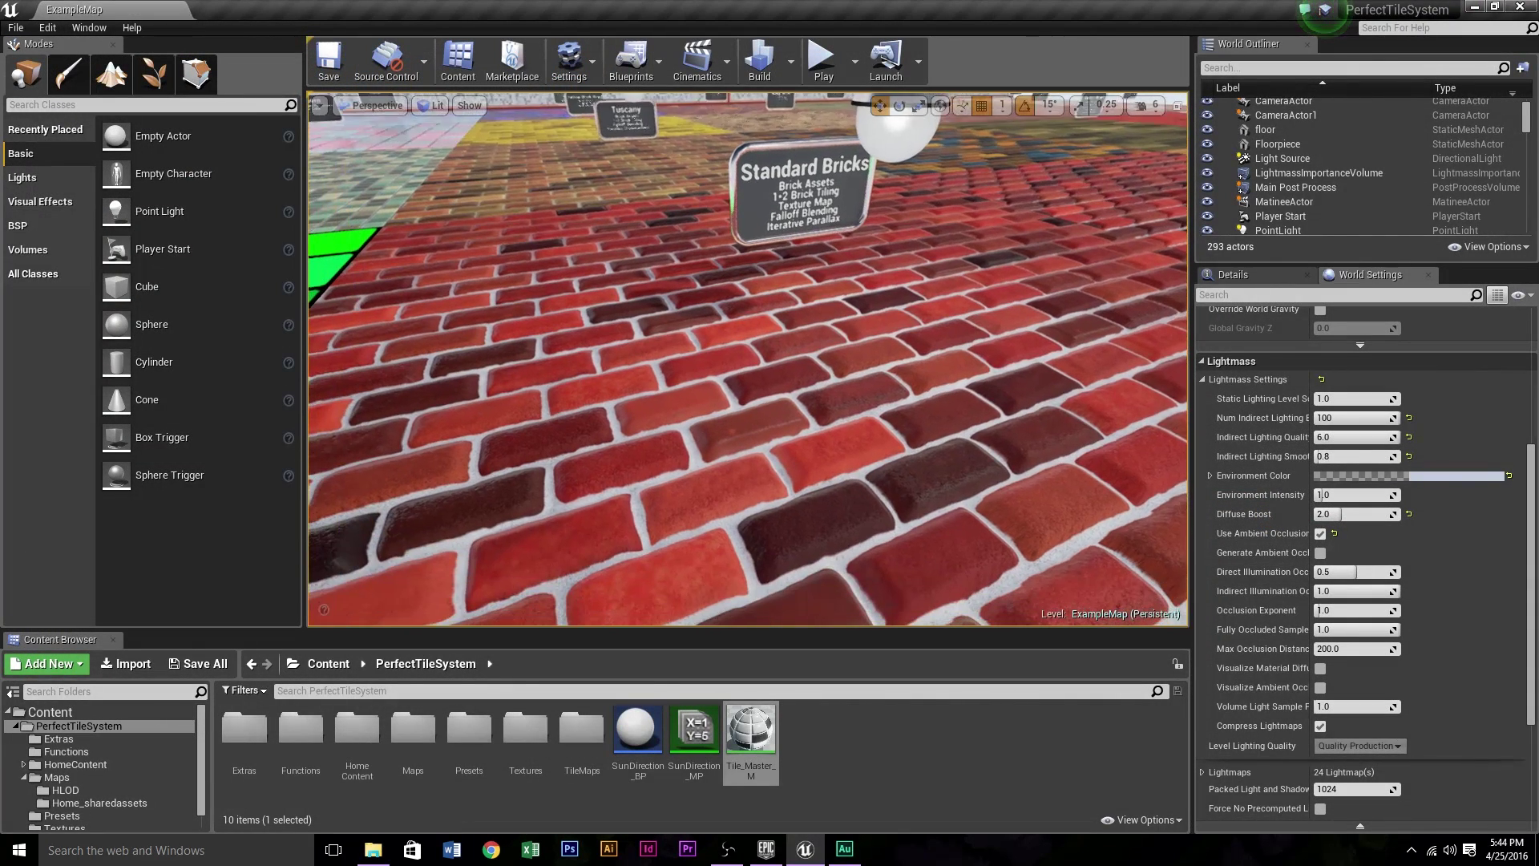
right_click_drag(747, 358, 765, 321)
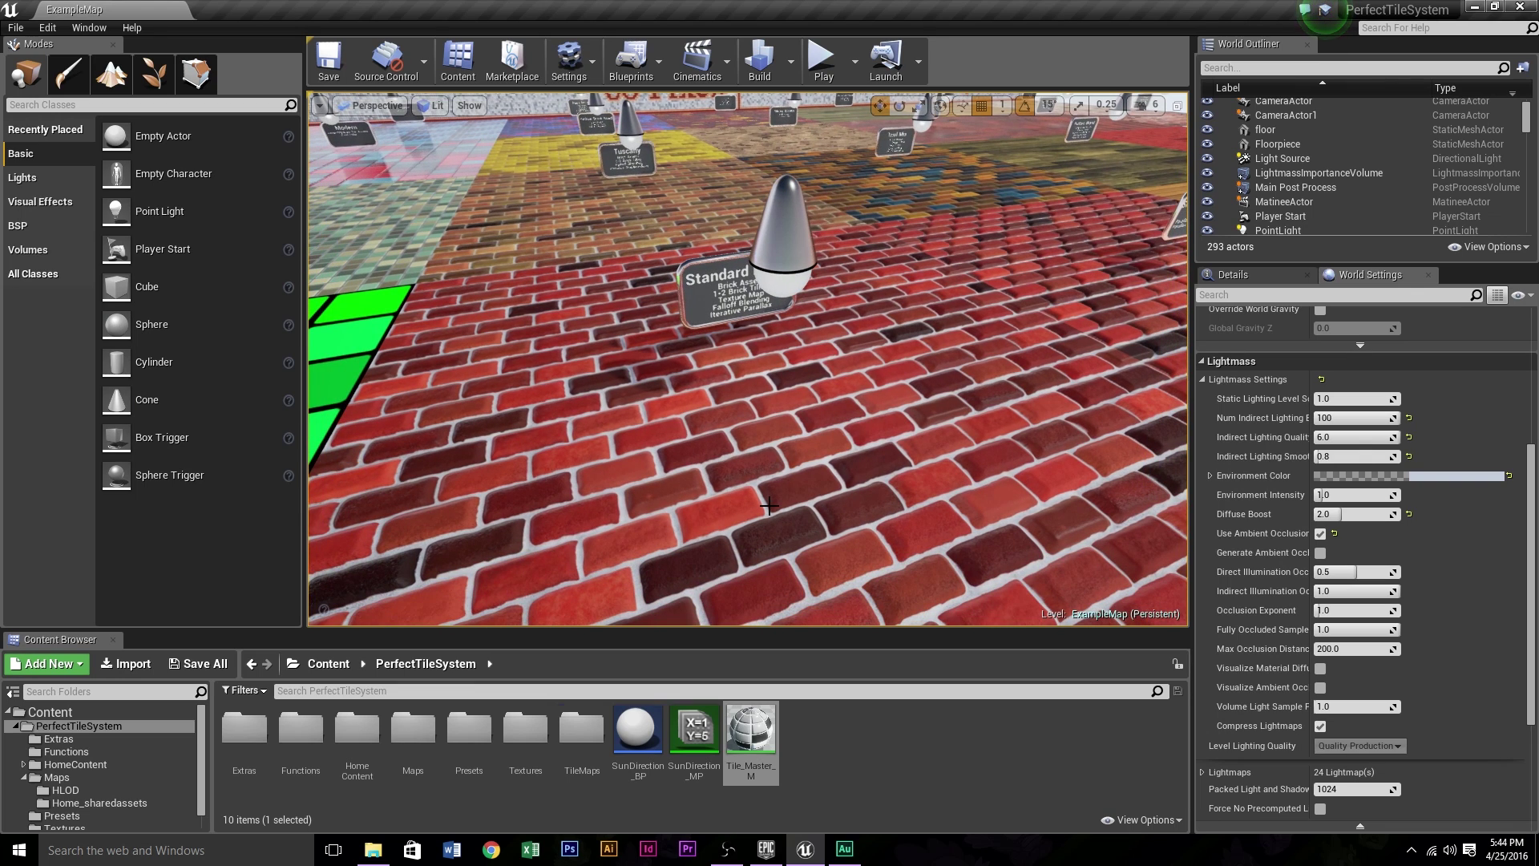
right_click_drag(769, 505, 769, 547)
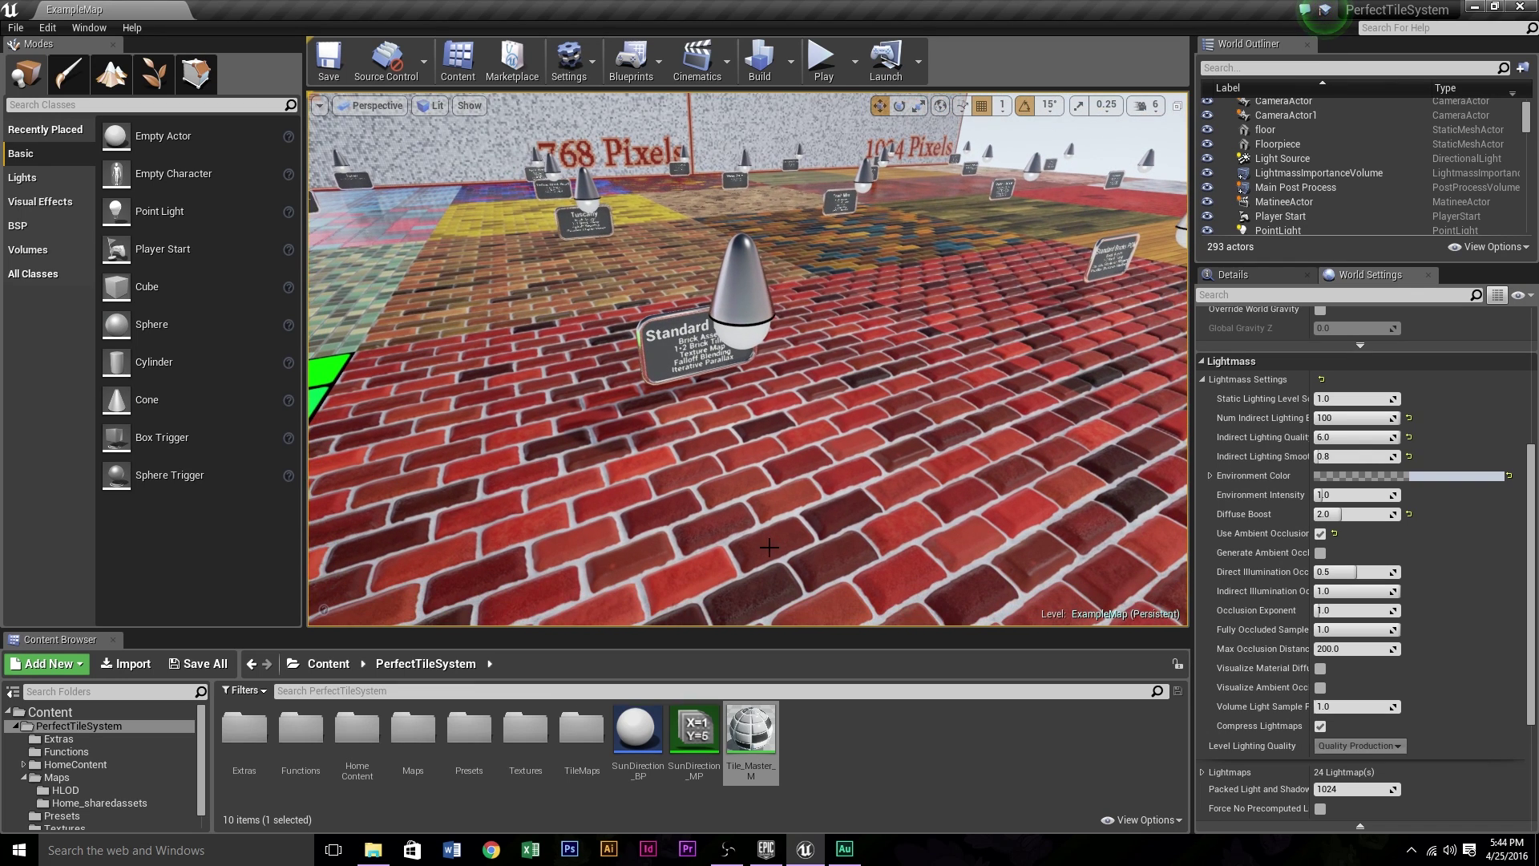
Reopen Tile_Master_M and examine the parallax switch nodes in the Debug Bypass group and the surrounding graph
double_click(743, 719)
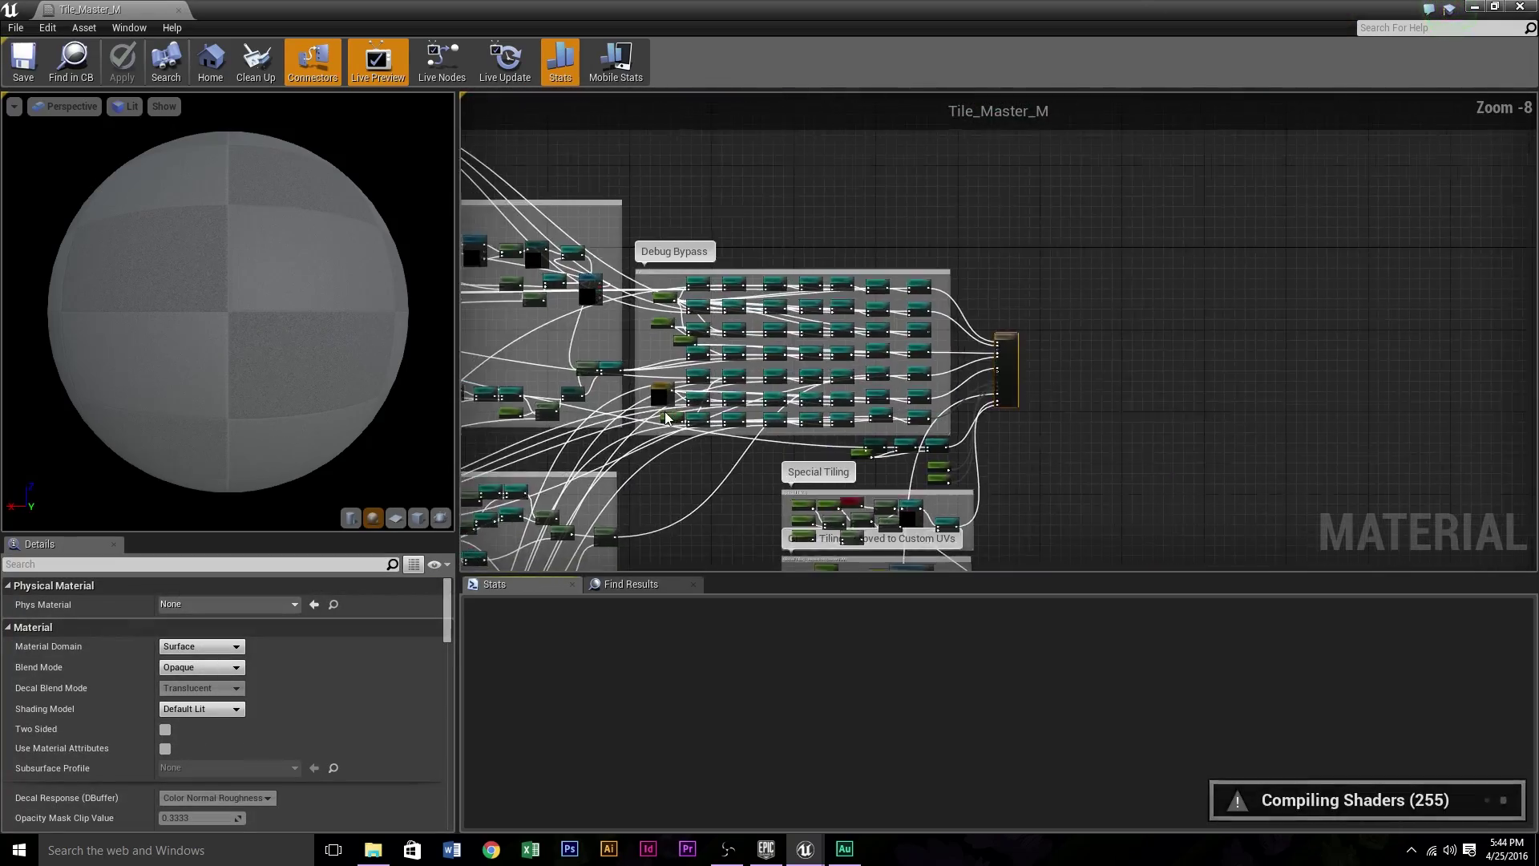
scroll(914, 322, "up", 8)
right_click_drag(989, 299, 1394, 459)
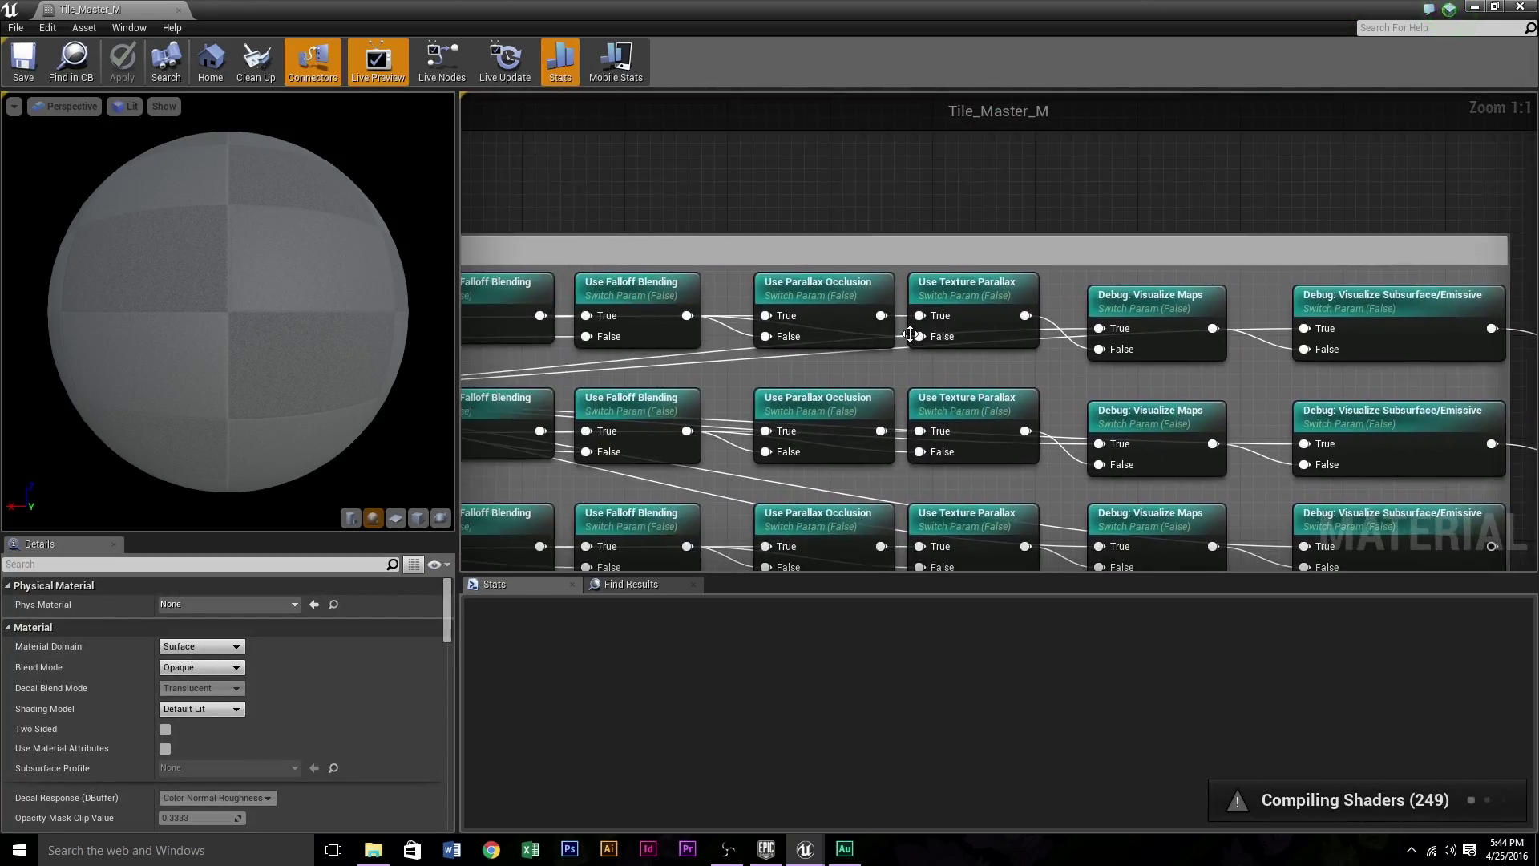
scroll(908, 338, "down", 9)
right_click_drag(729, 194, 1535, 389)
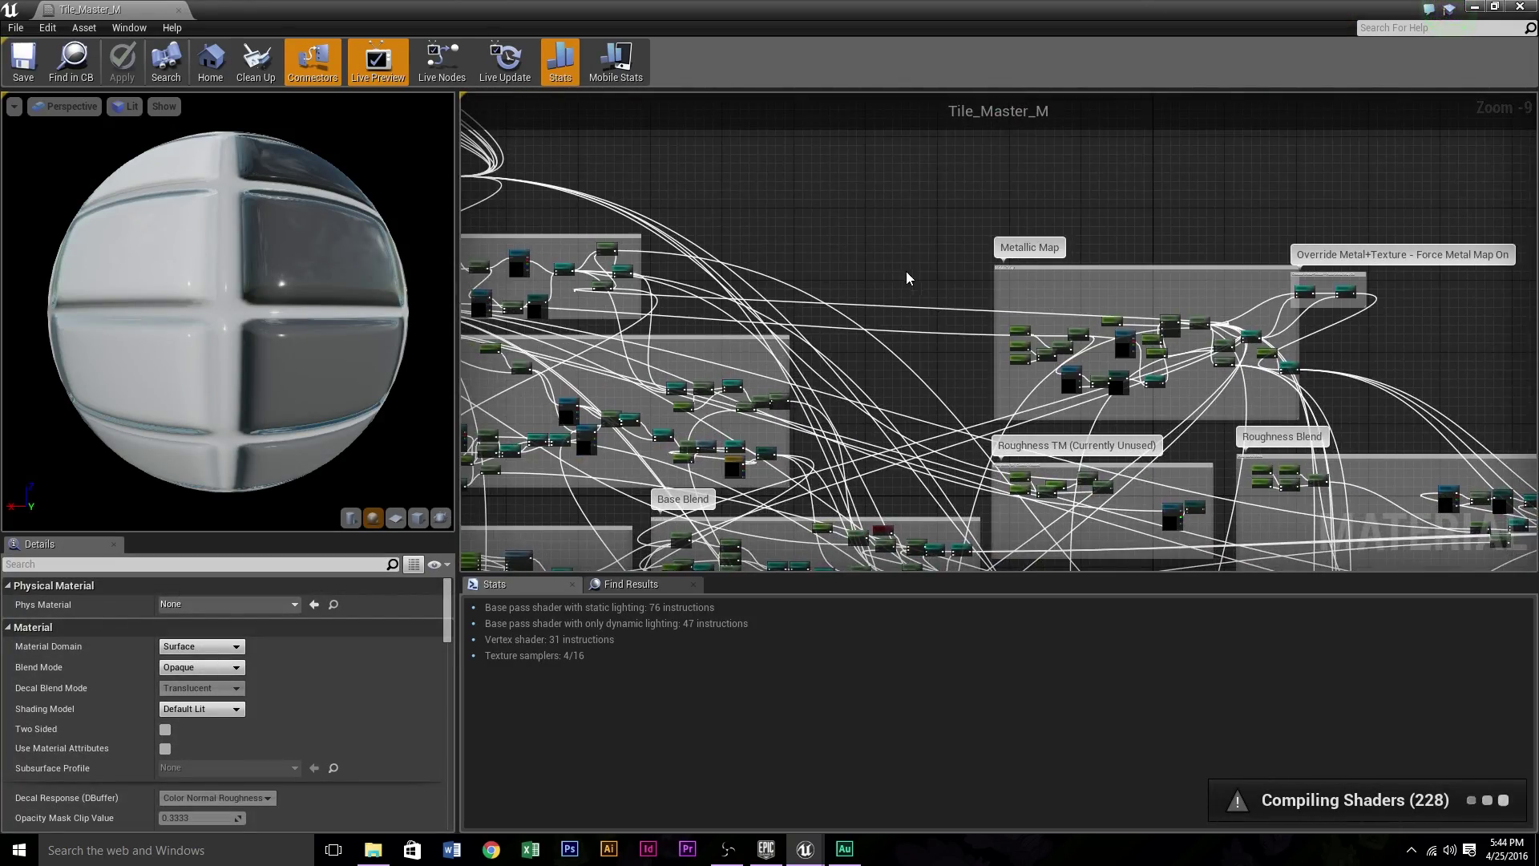
right_click_drag(688, 268, 1233, 320)
right_click_drag(869, 244, 1357, 570)
Float the Tile_Master_M editor away from the level and view the Advanced Bricks floor up close
left_click_drag(898, 9, 1538, 277)
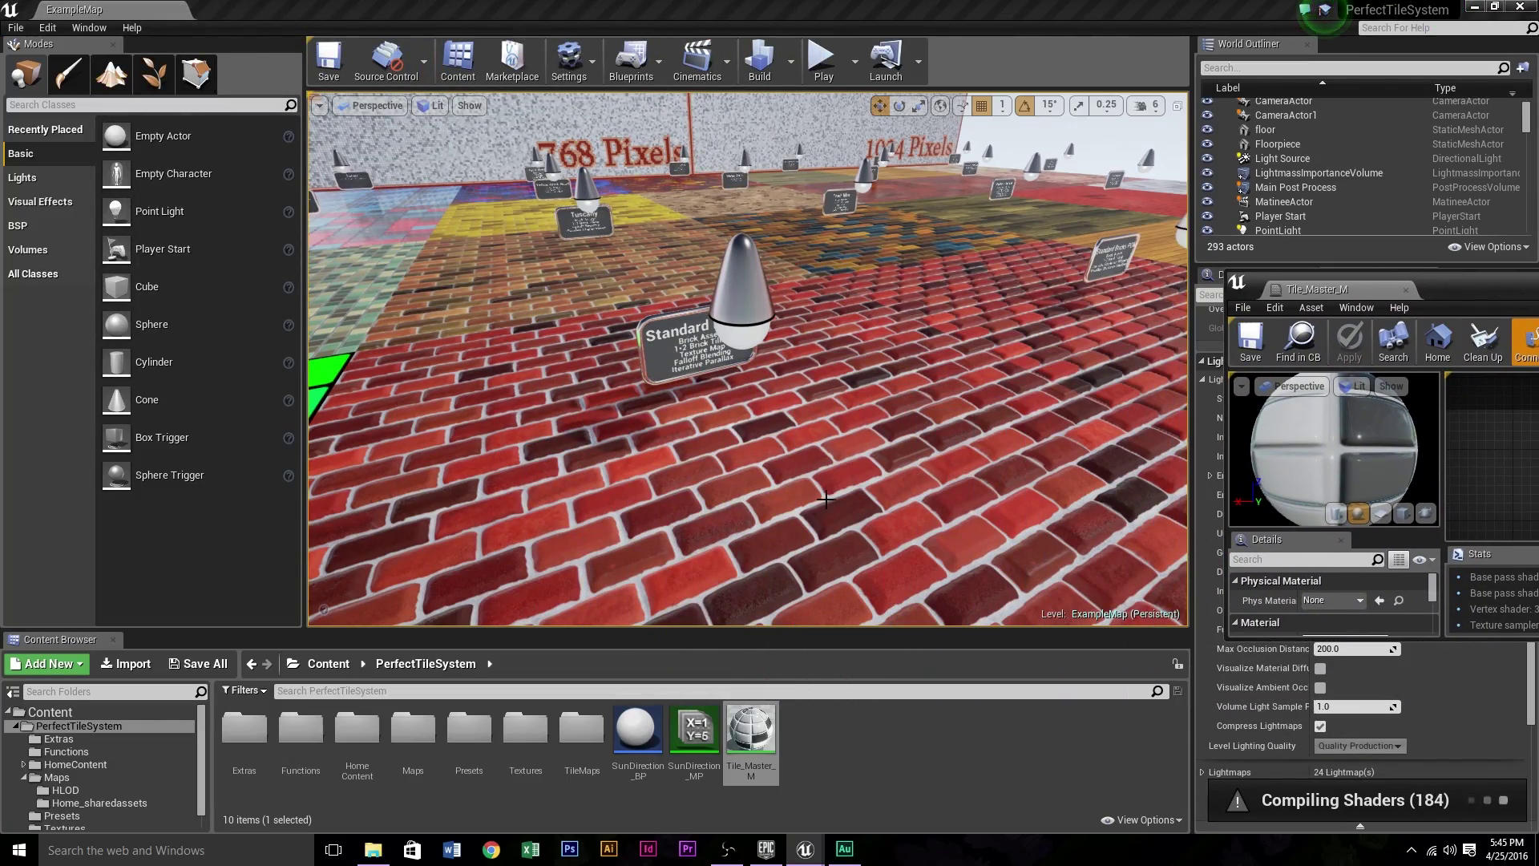
key("d")
mouse_move(826, 499)
right_mouse_down()
mouse_move(874, 529)
mouse_move(874, 610)
mouse_move(870, 585)
mouse_move(841, 617)
mouse_move(842, 569)
mouse_move(796, 505)
right_mouse_up()
key("s")
Search the project assets for bricks, open AdvancedBricks_Inst, and dock the Tile_Master_M editor beside it
left_click(335, 691)
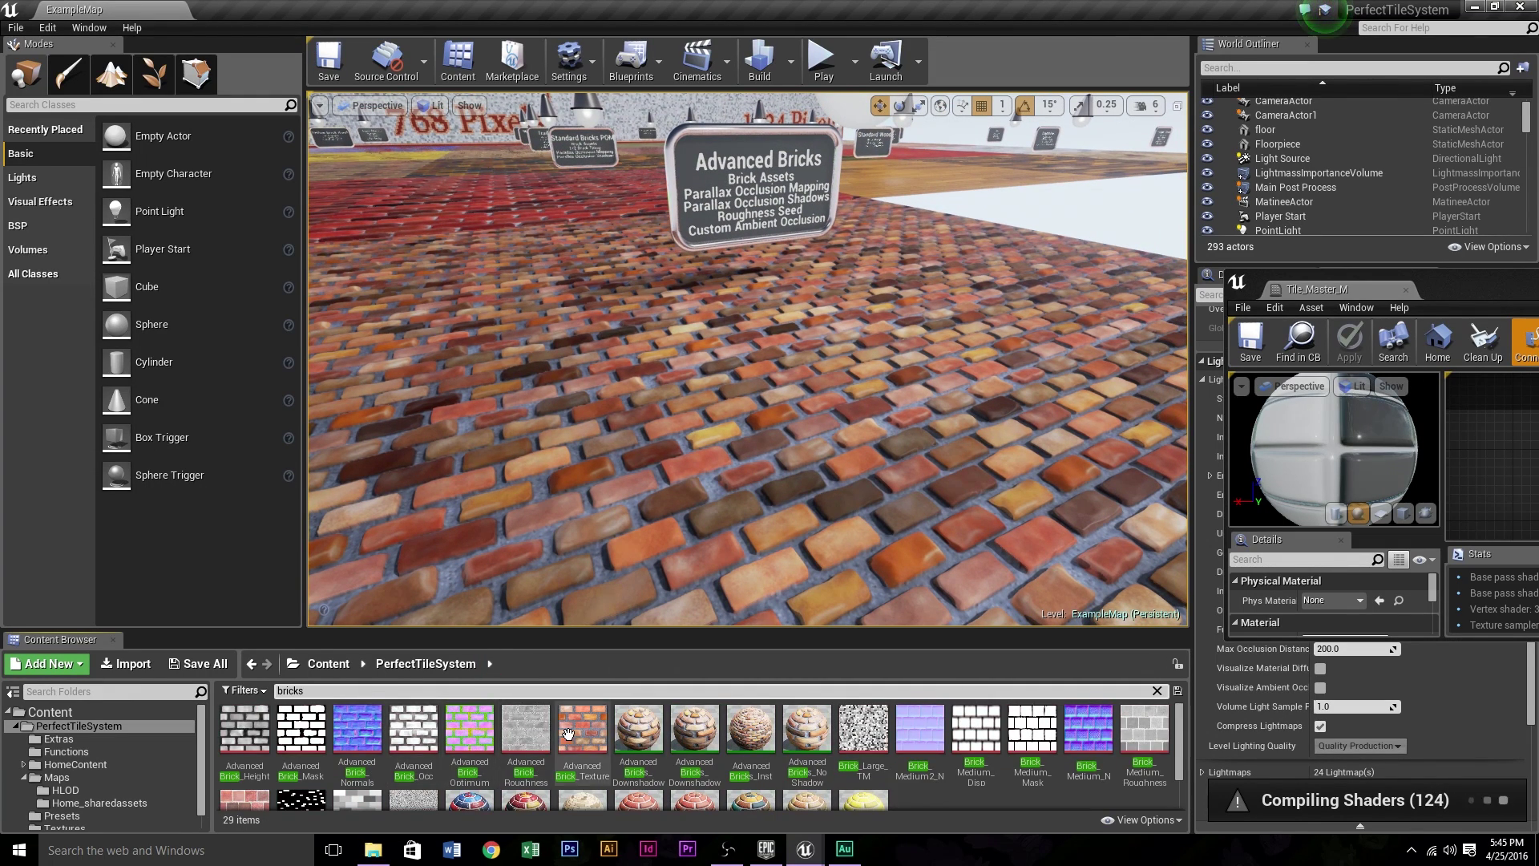
scroll(567, 733, "down", 2)
double_click(380, 751)
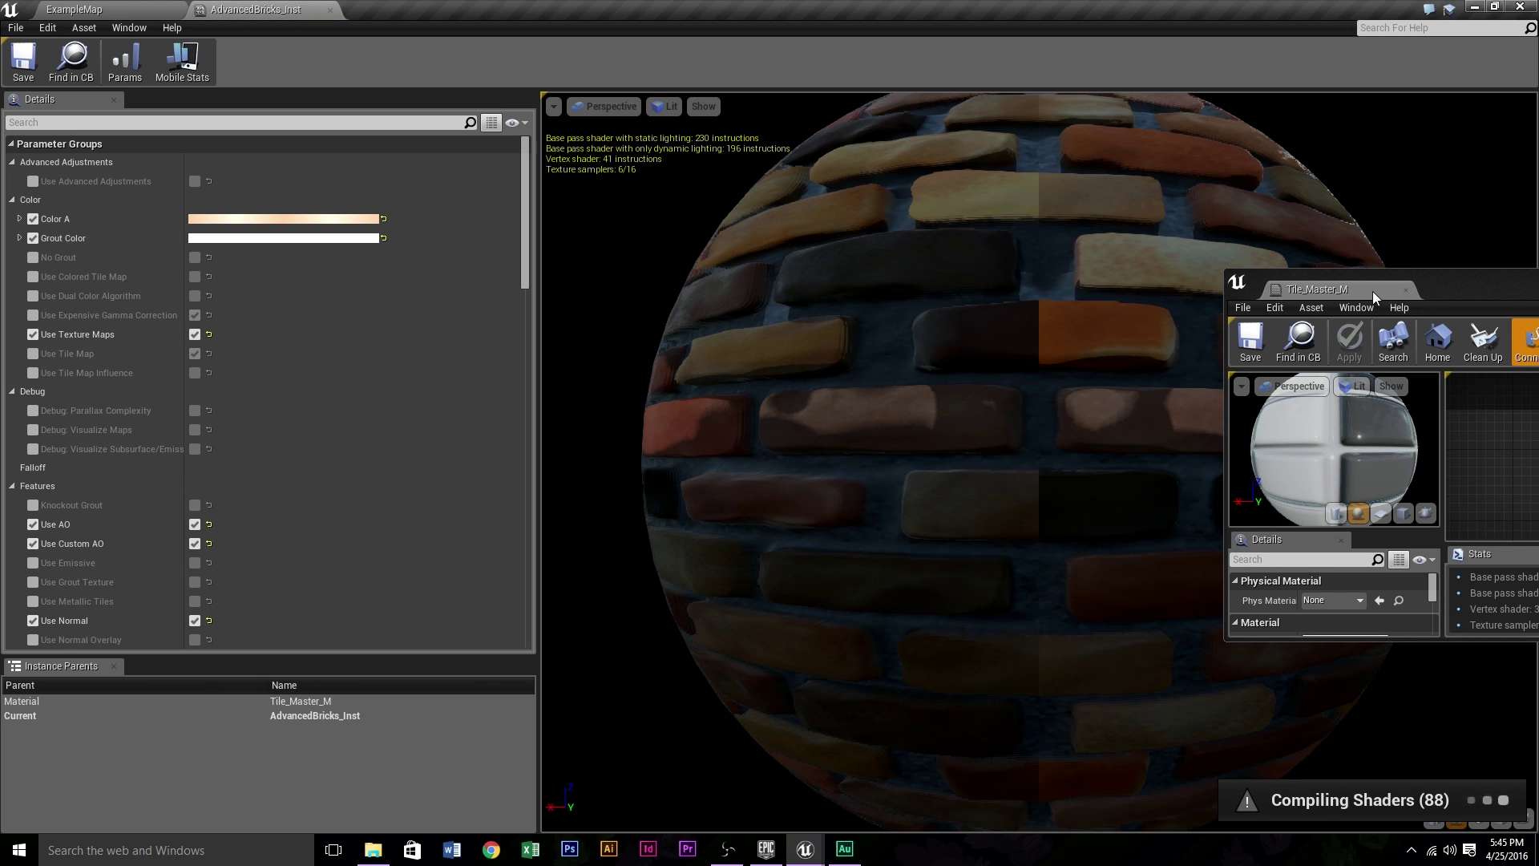
left_click_drag(1373, 291, 881, 11)
left_click(258, 9)
Inspect the AdvancedBricks_Inst preview sphere and look through its Parallax, Roughness and Textures parameters
right_click_drag(950, 402, 949, 513)
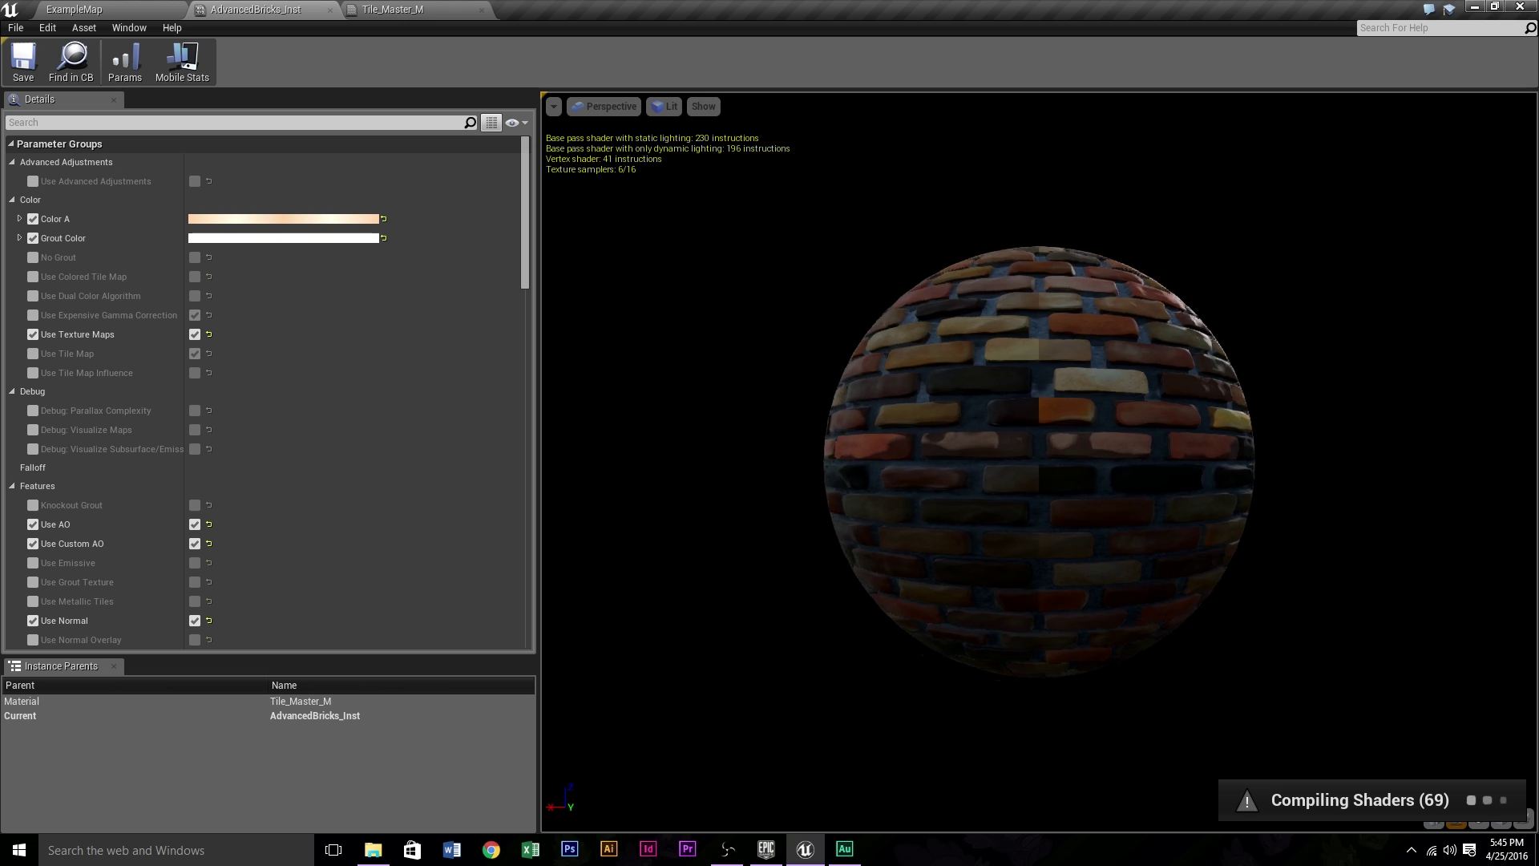
mouse_move(1055, 478)
left_mouse_down()
mouse_move(1017, 469)
mouse_move(1055, 478)
left_mouse_up()
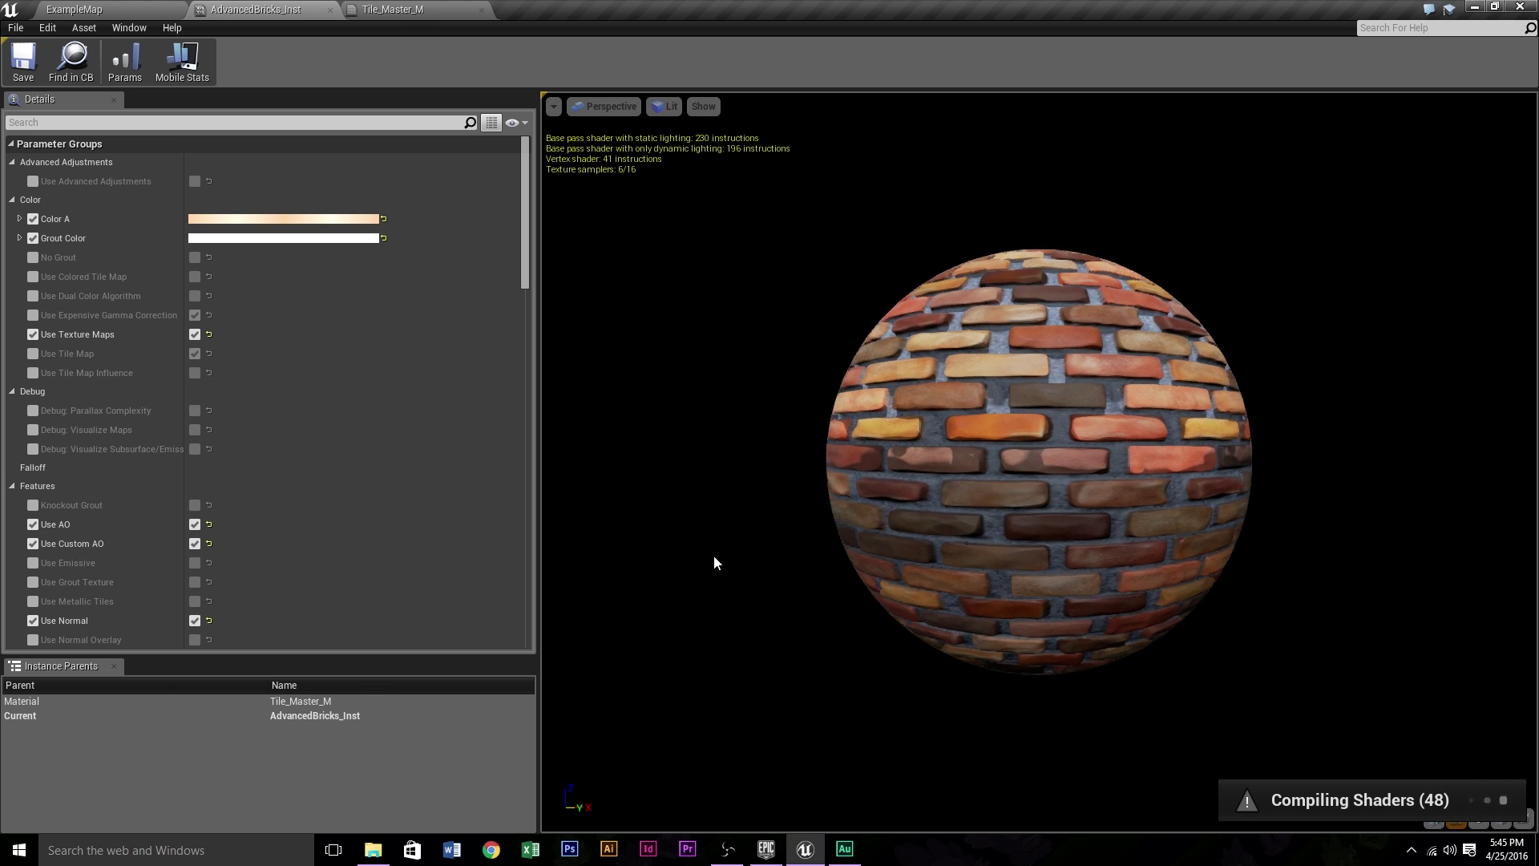
scroll(361, 522, "down", 6)
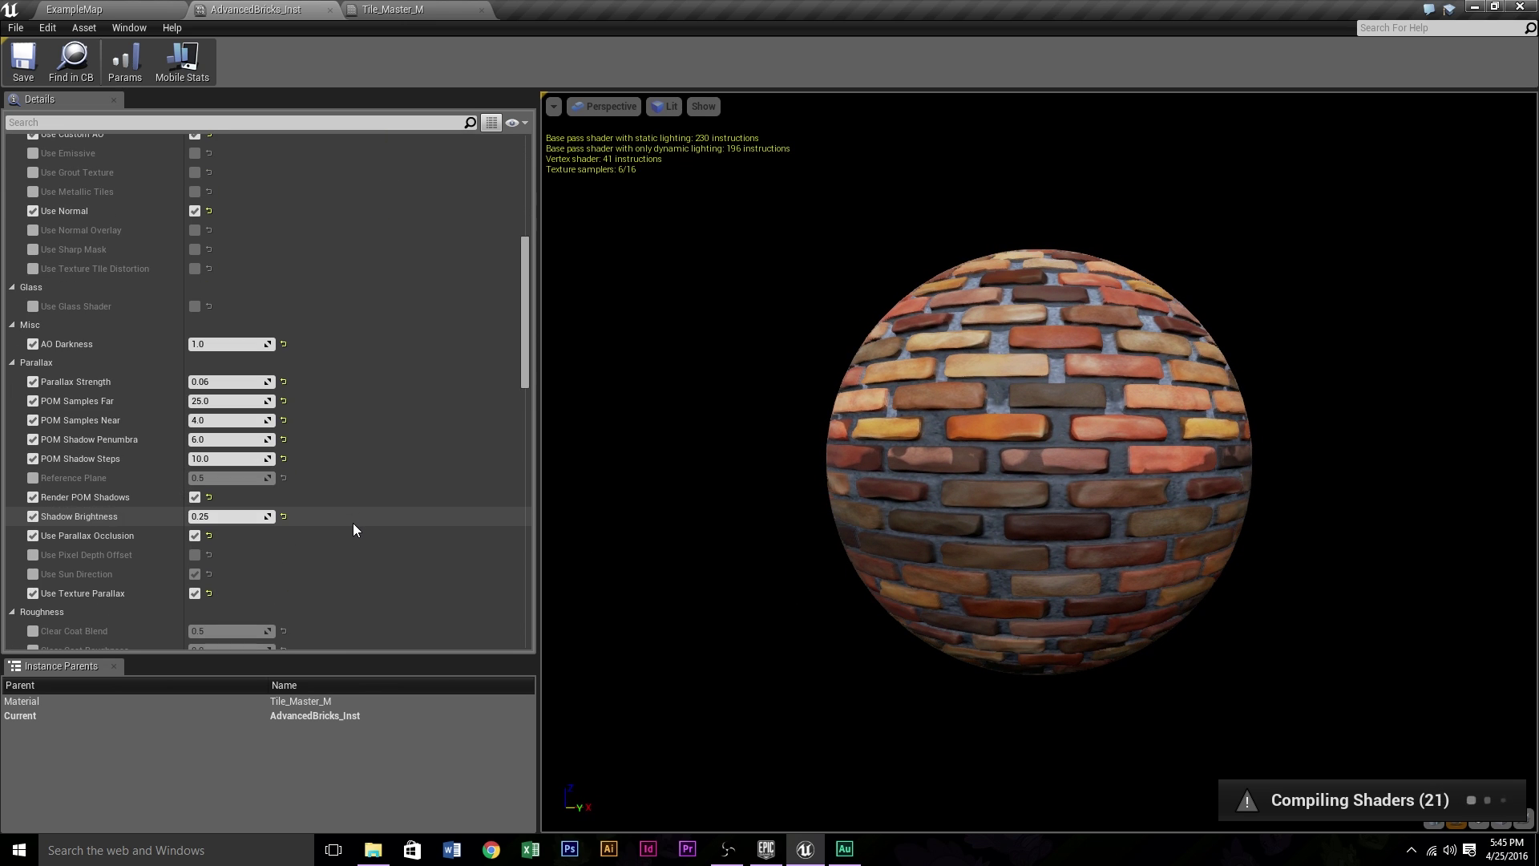
scroll(358, 530, "down", 10)
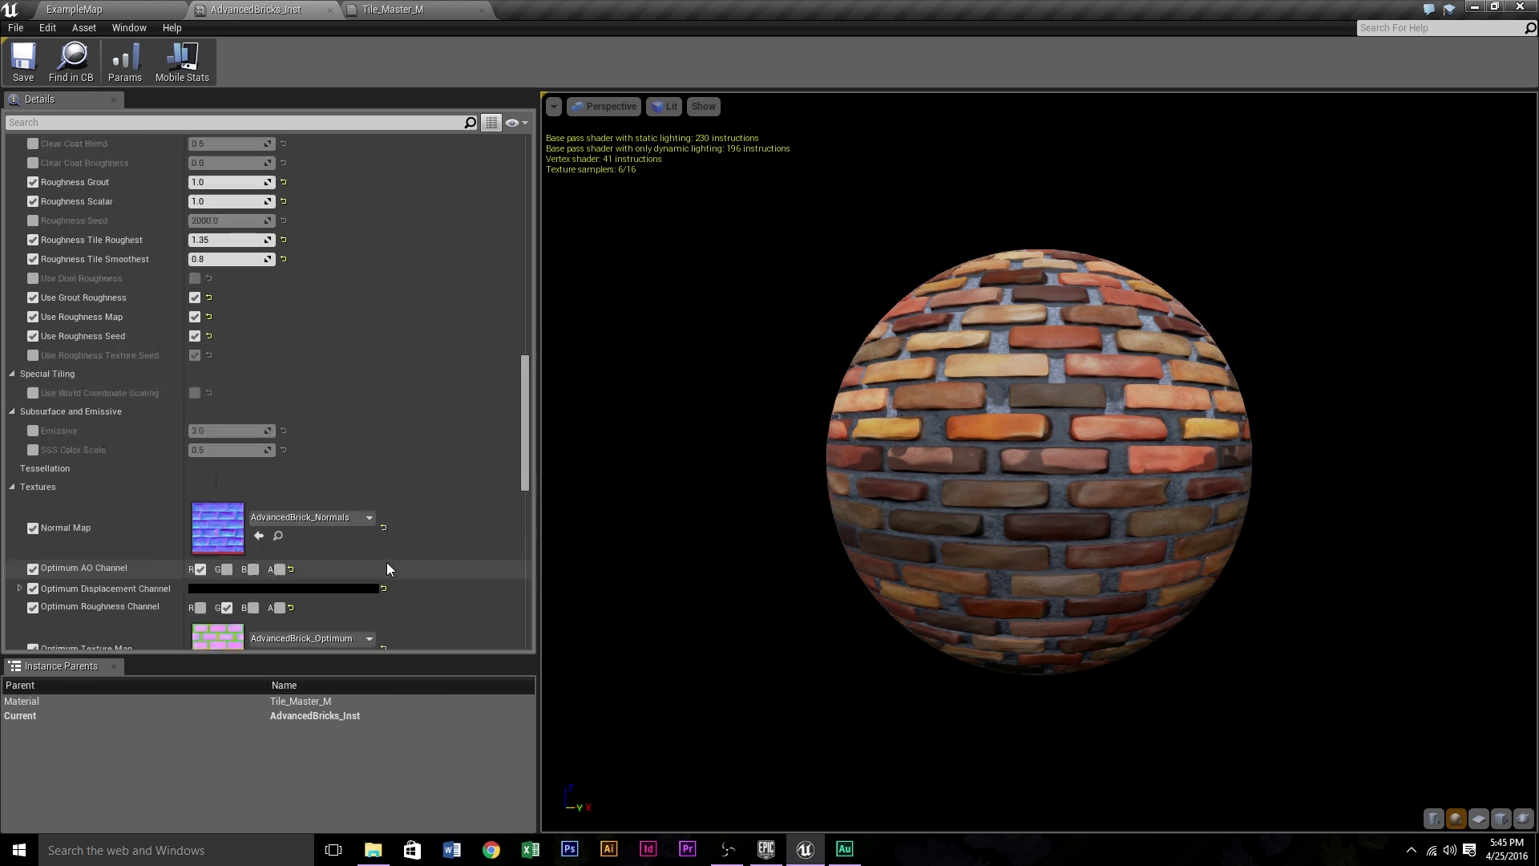
scroll(388, 568, "down", 5)
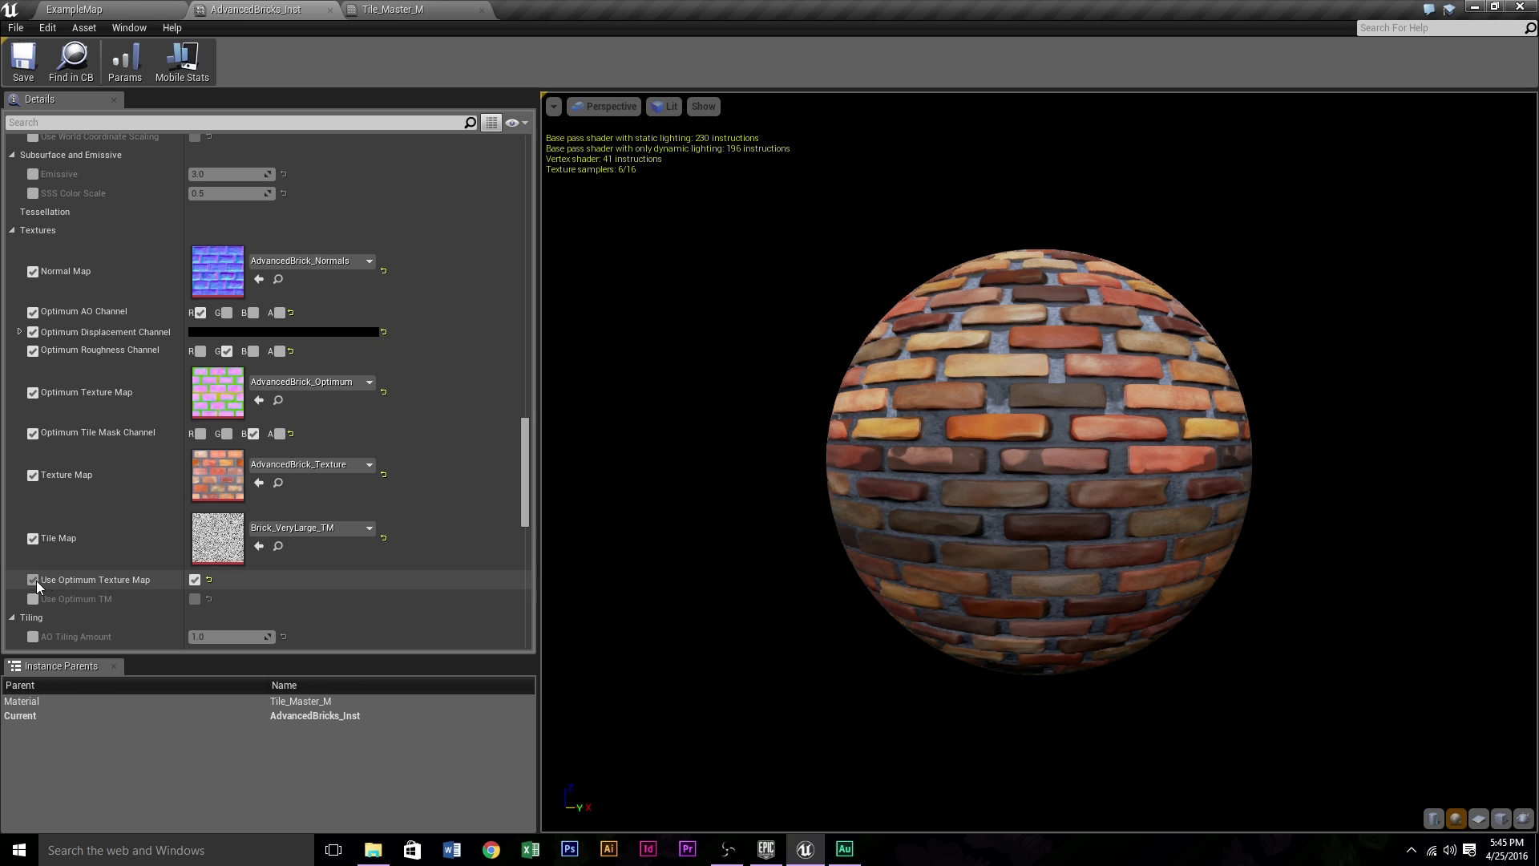
Turn off Use Optimum Texture Map and inspect the separate texture maps and the brick preview sphere
mouse_move(195, 582)
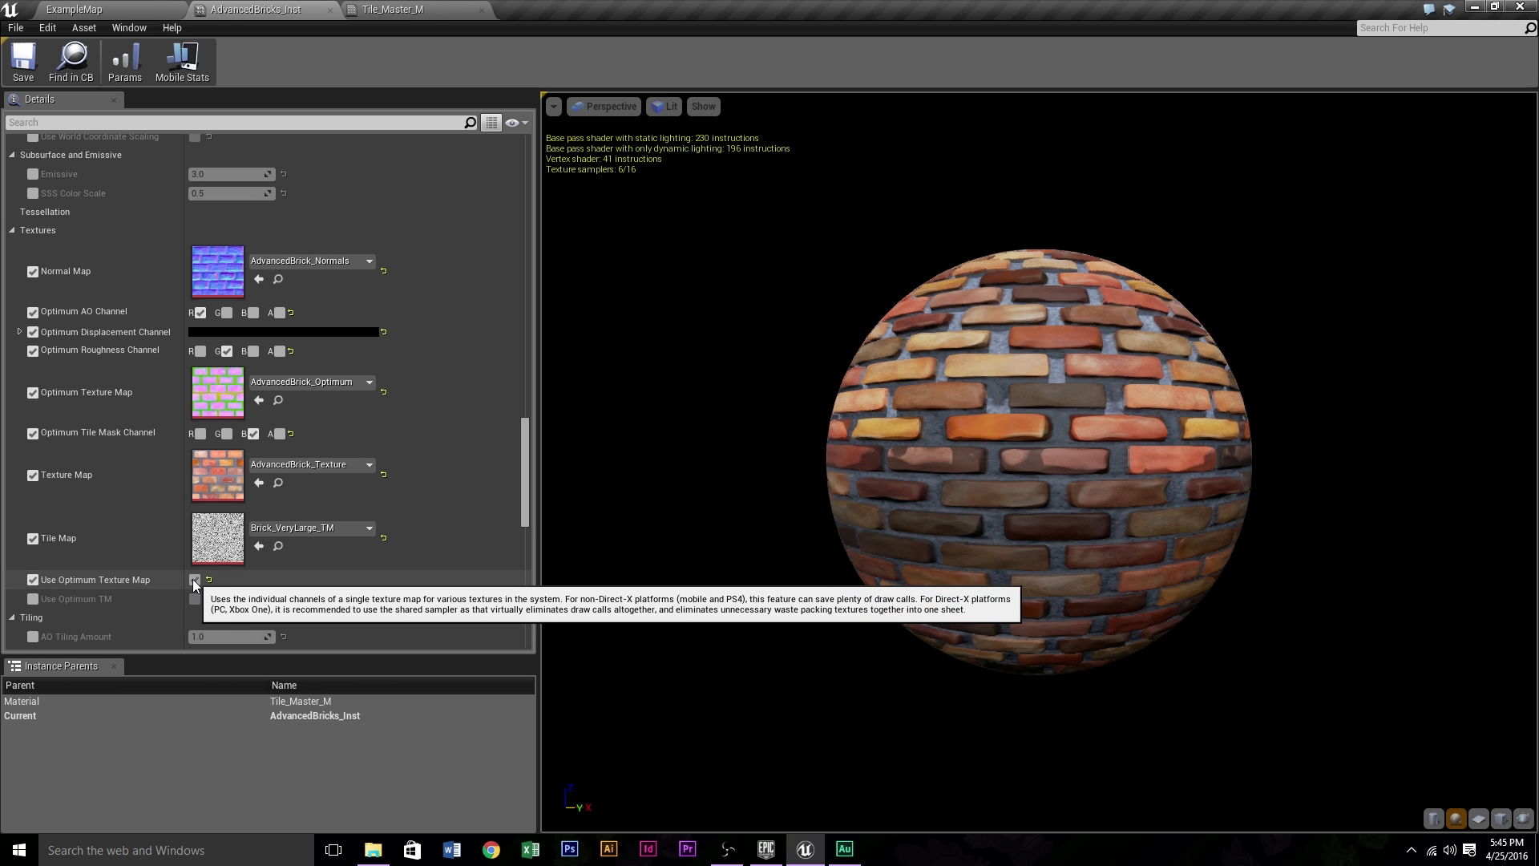
left_click(194, 579)
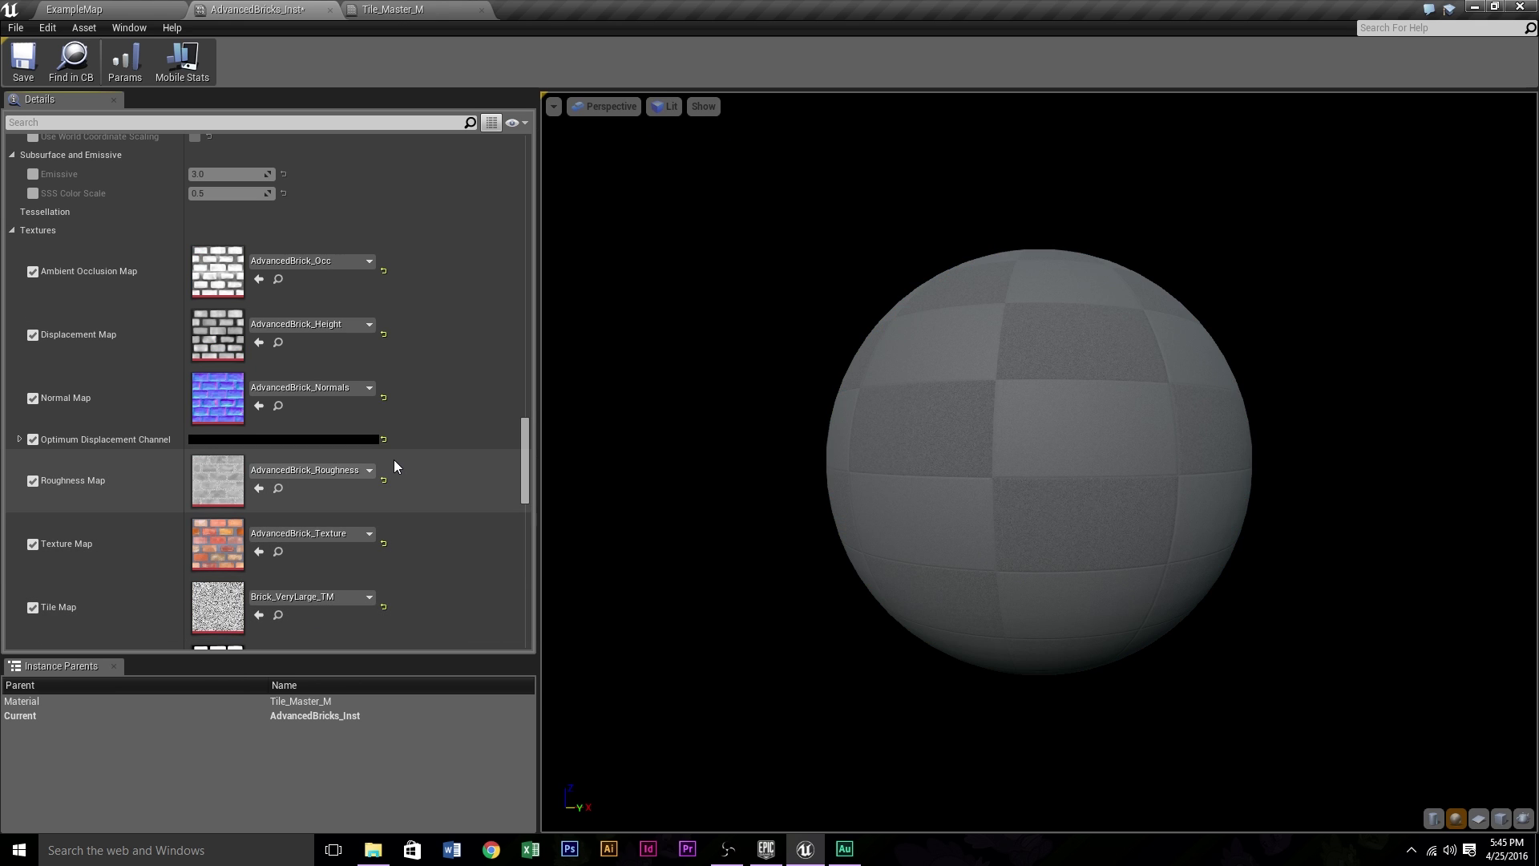
scroll(440, 397, "down", 3)
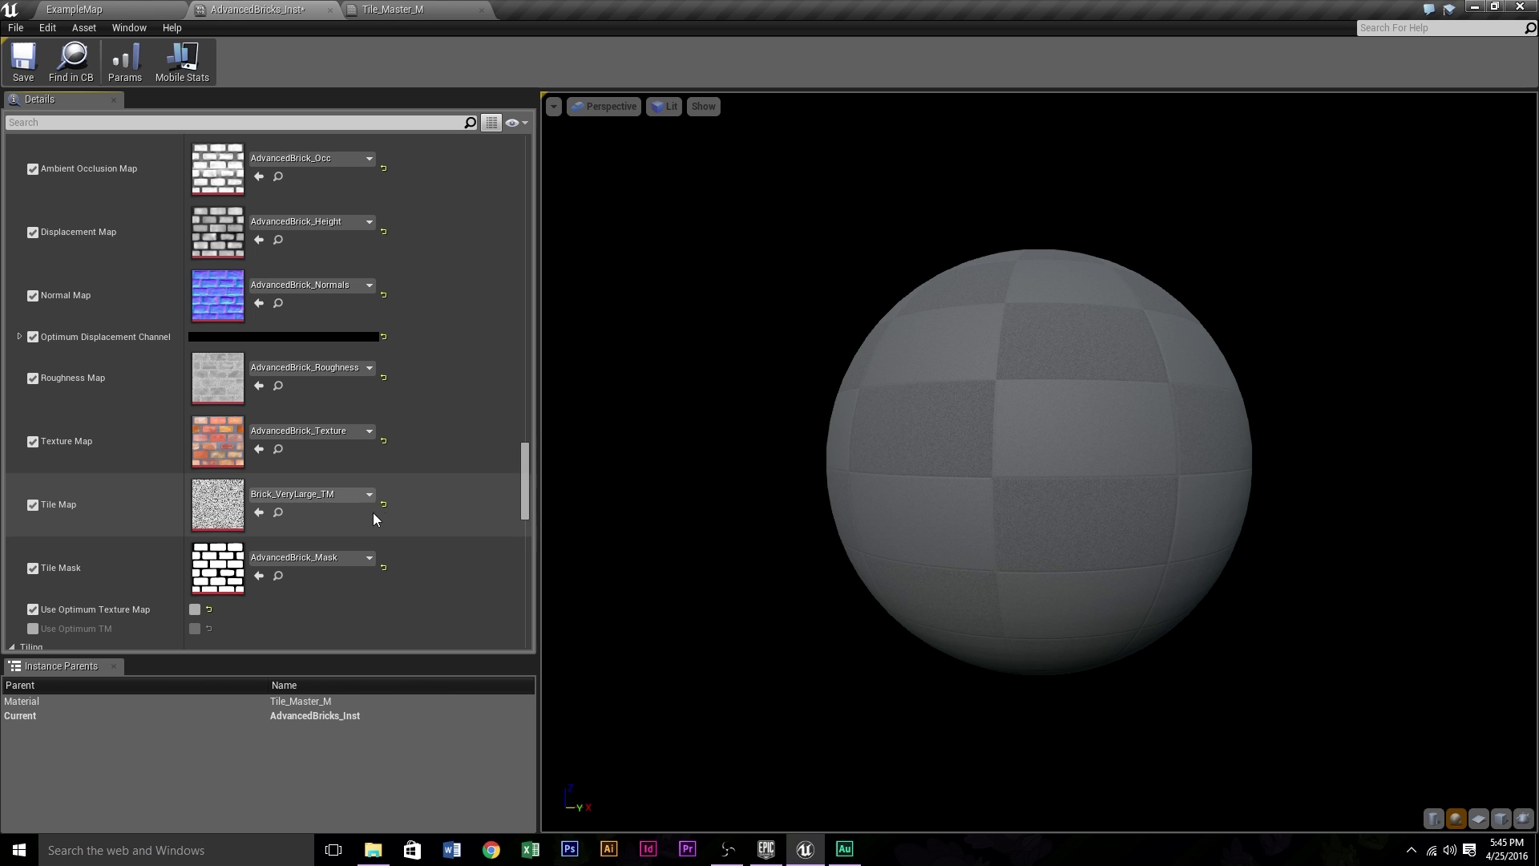
scroll(234, 574, "up", 1)
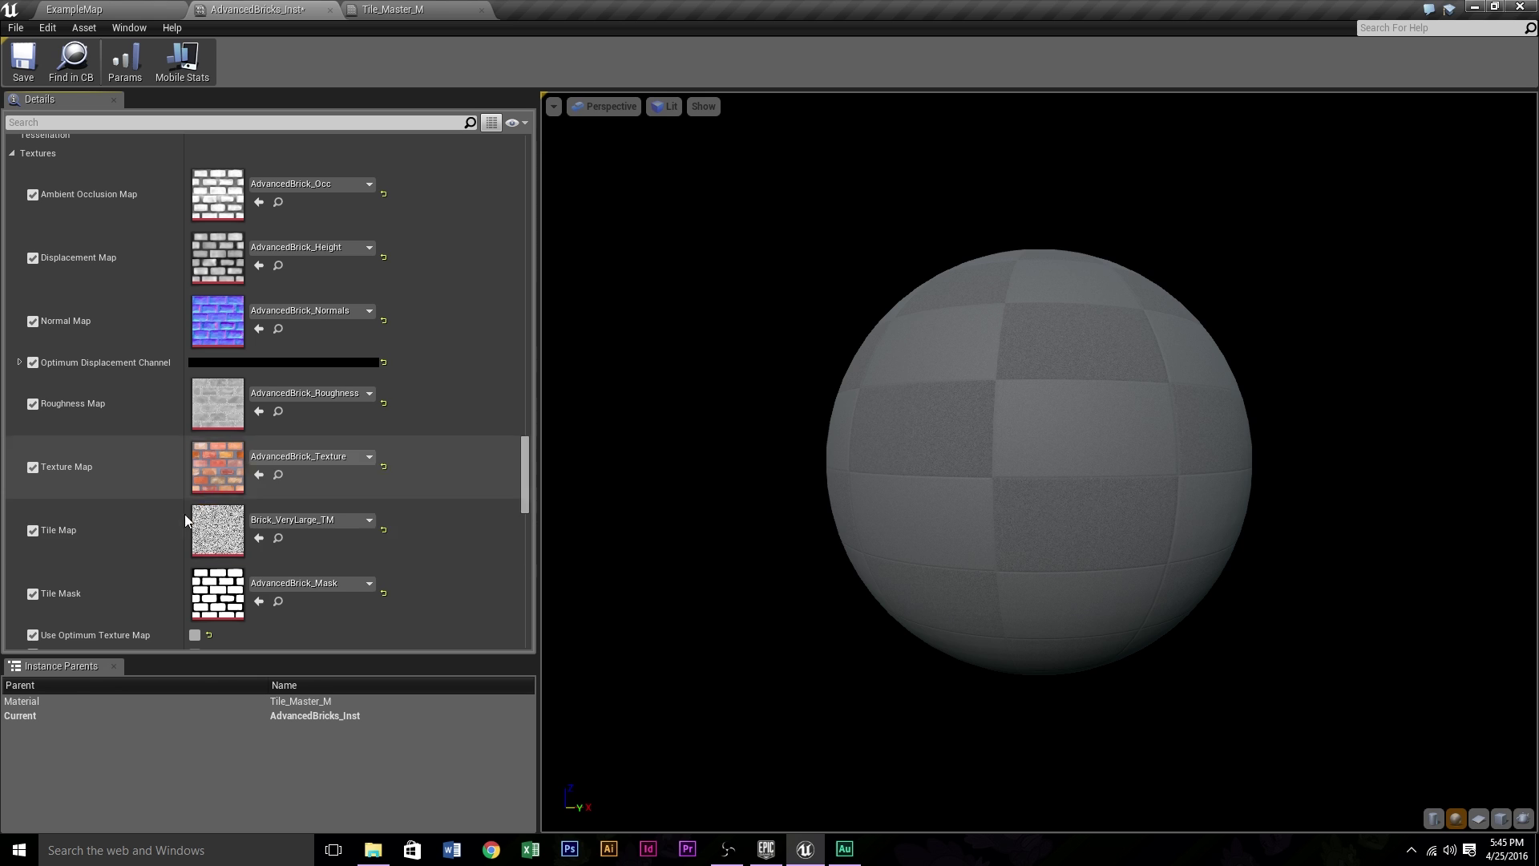
left_click_drag(927, 430, 928, 361)
left_click_drag(1042, 433, 927, 425)
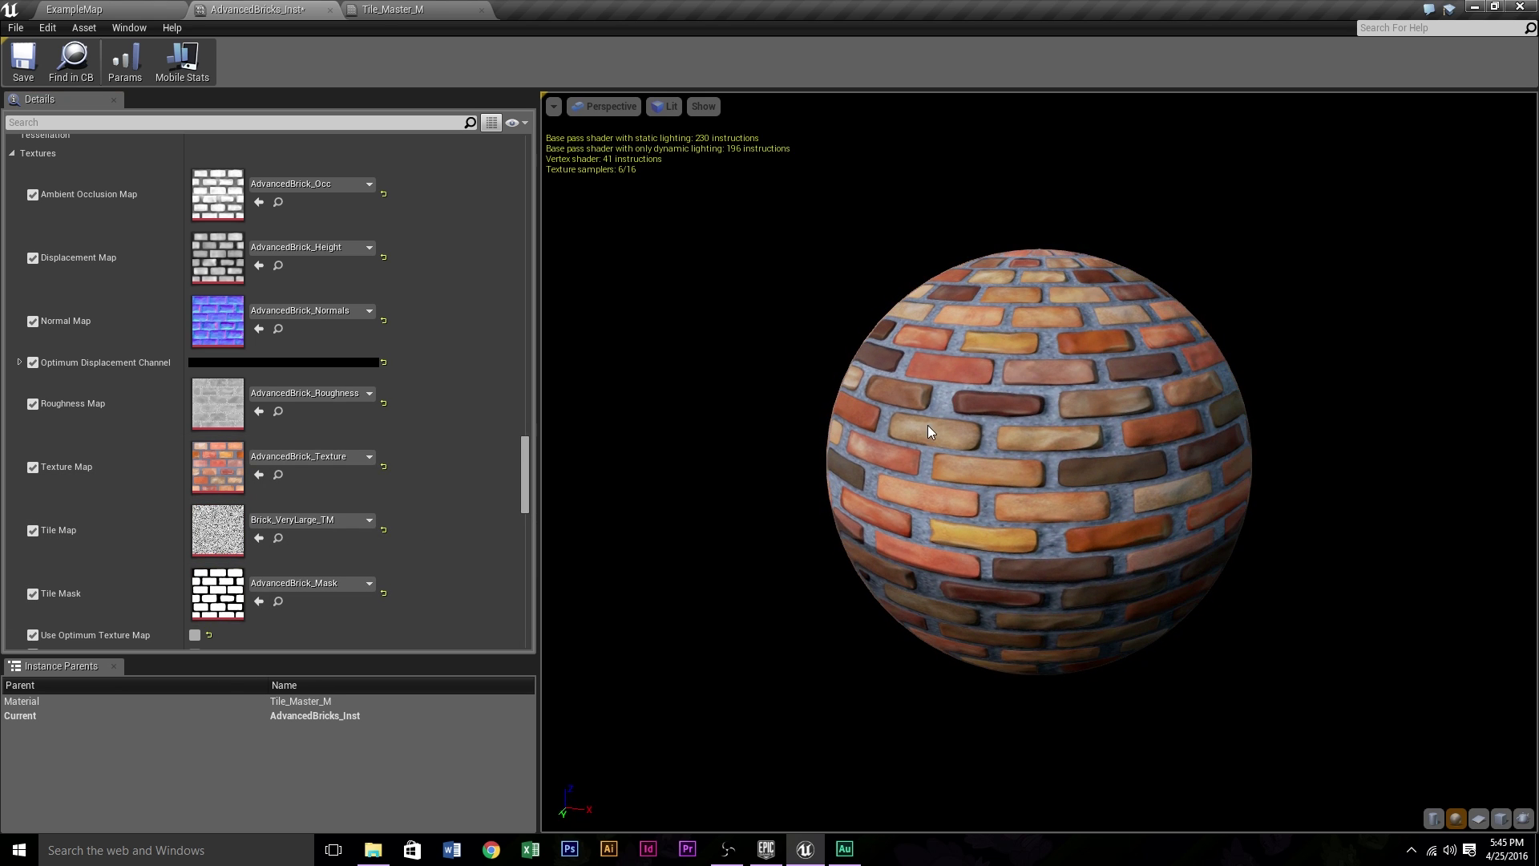
Set the Optimum Displacement Channel to pure red with R 1.0, G 0.0, B 0.0 and alpha 0.0
left_click(280, 362)
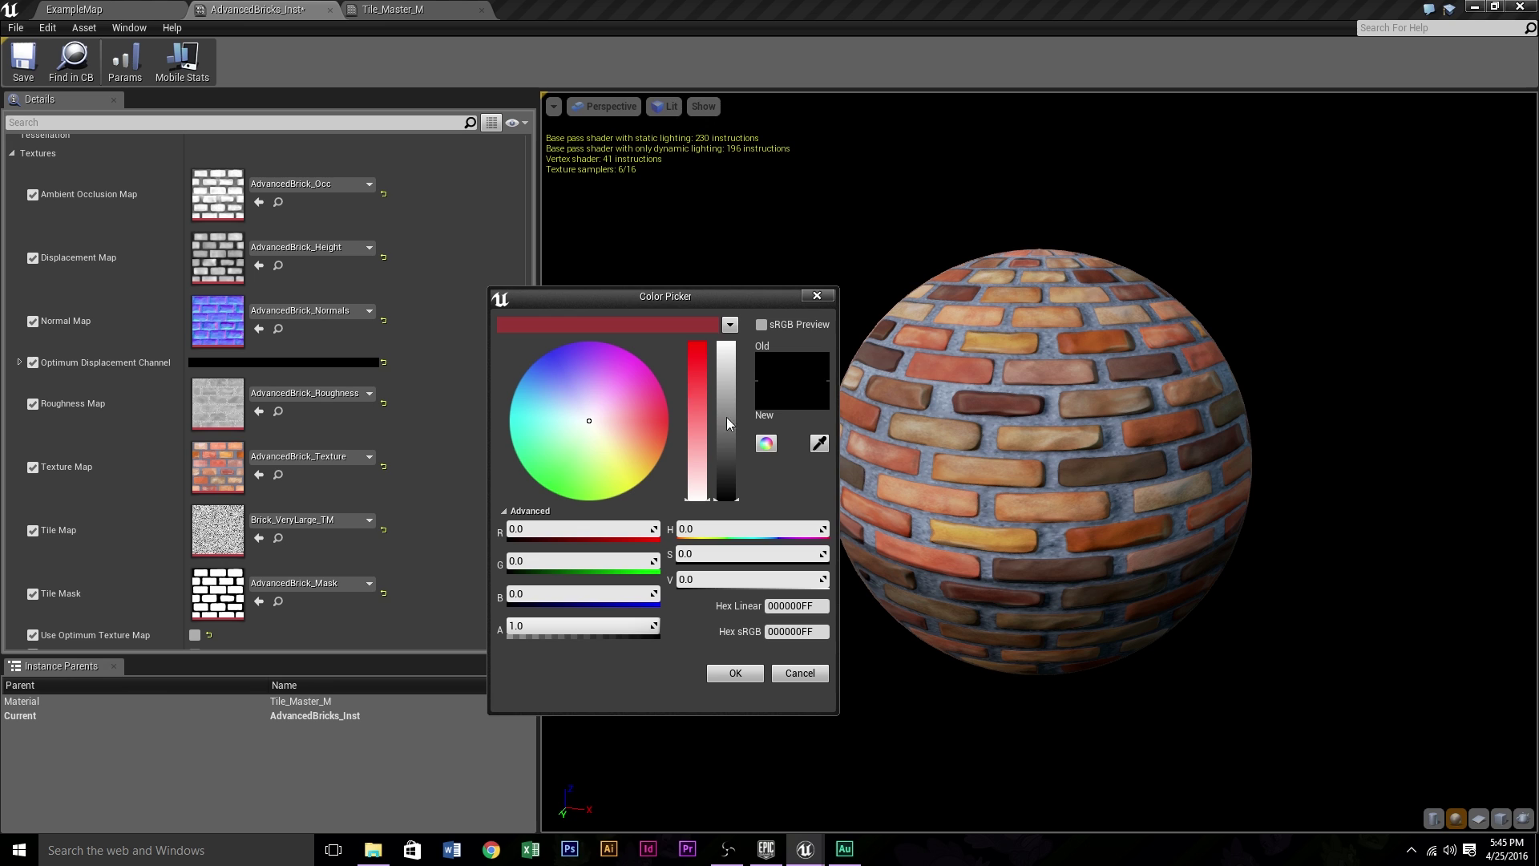
left_click_drag(695, 428, 704, 272)
left_click_drag(733, 421, 729, 303)
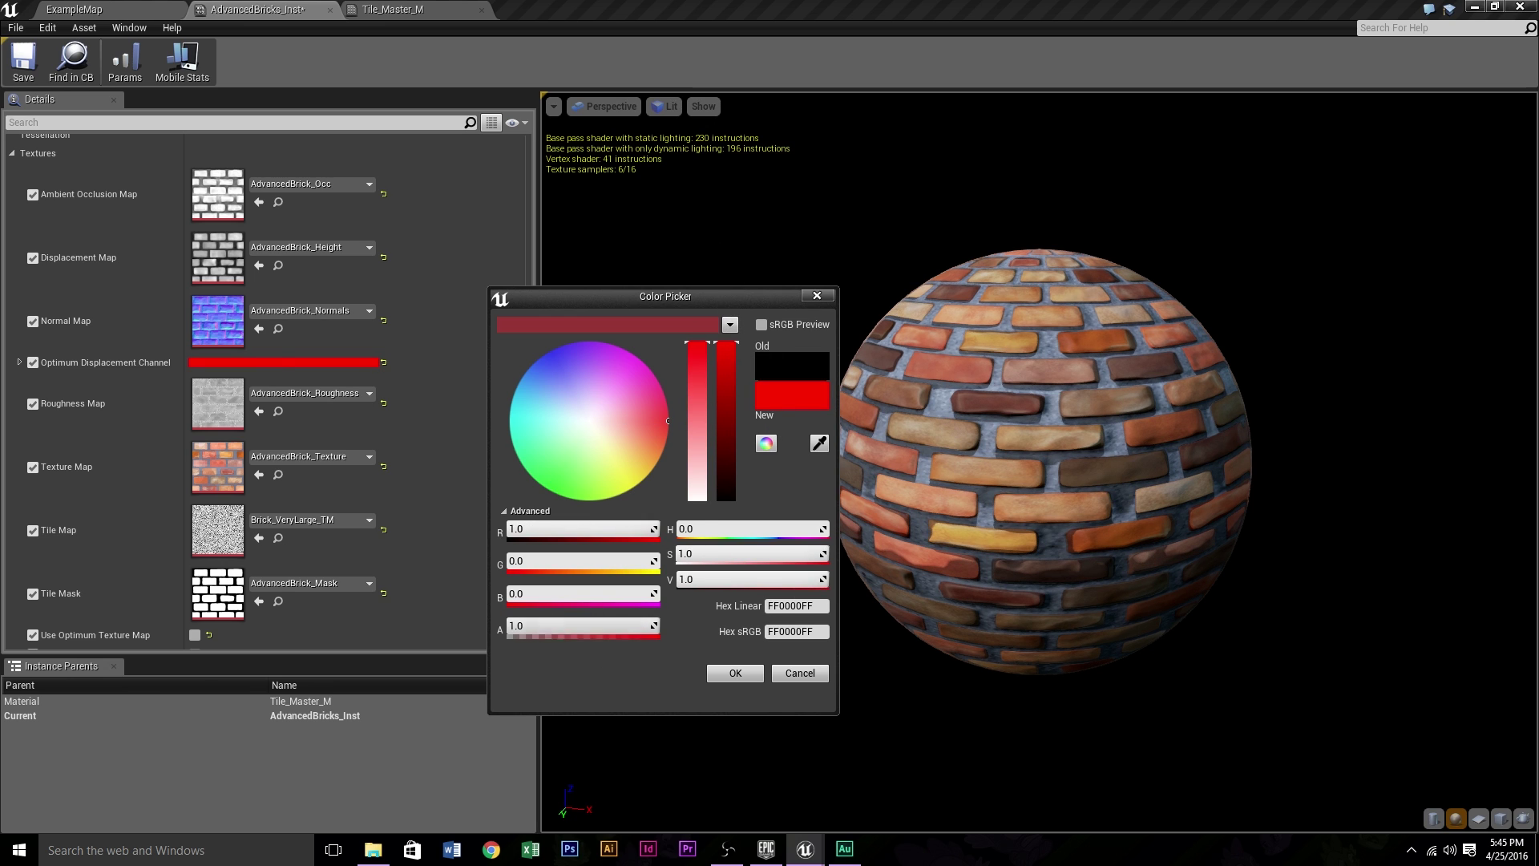
left_click_drag(561, 629, 506, 629)
left_click(731, 674)
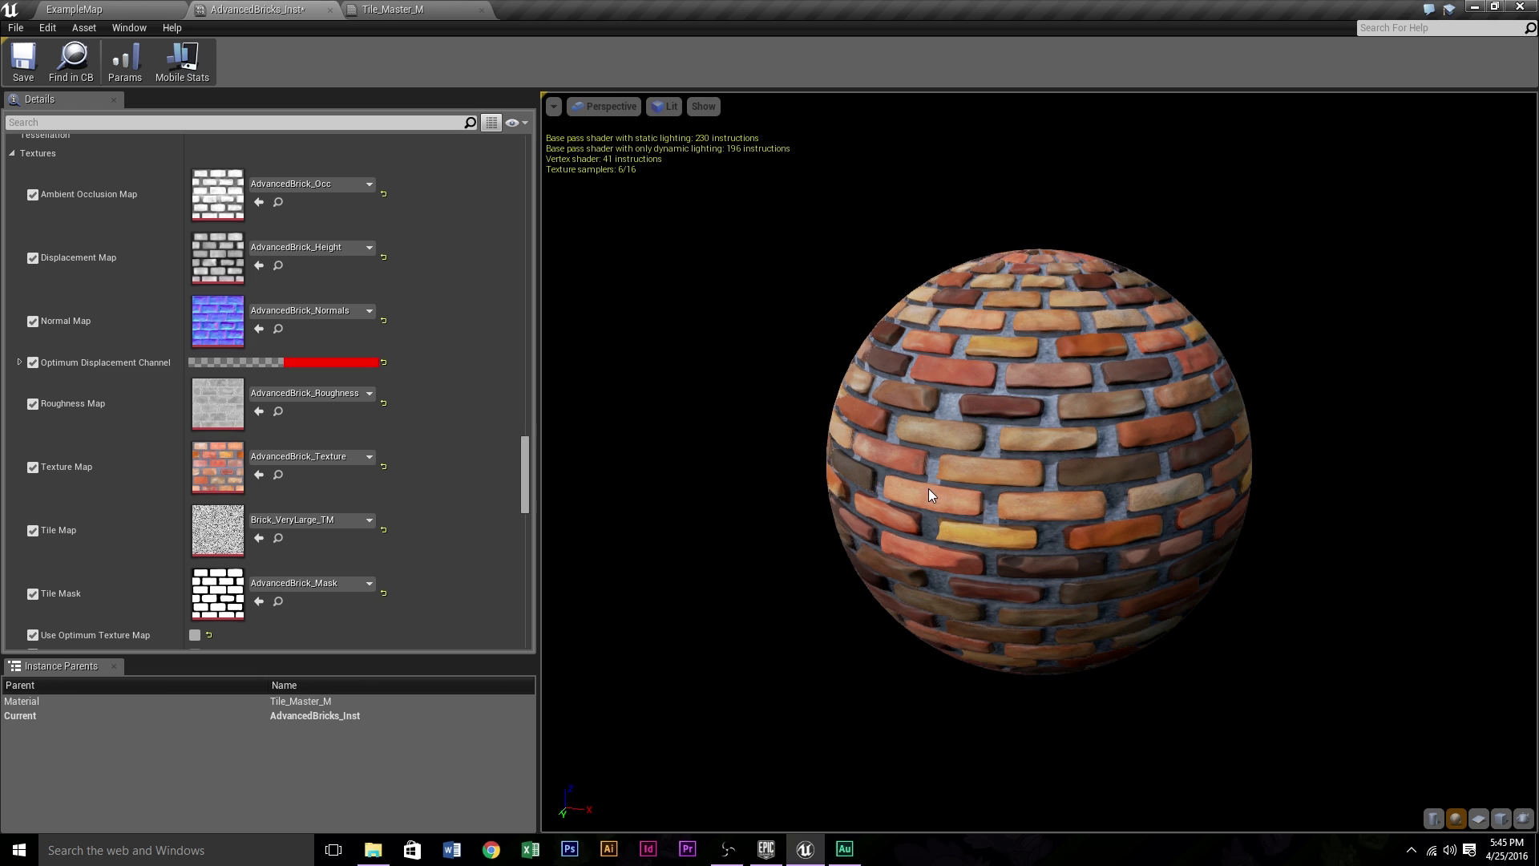
Examine the brick relief on the preview sphere up close and review the individual texture maps
scroll(898, 473, "up", 5)
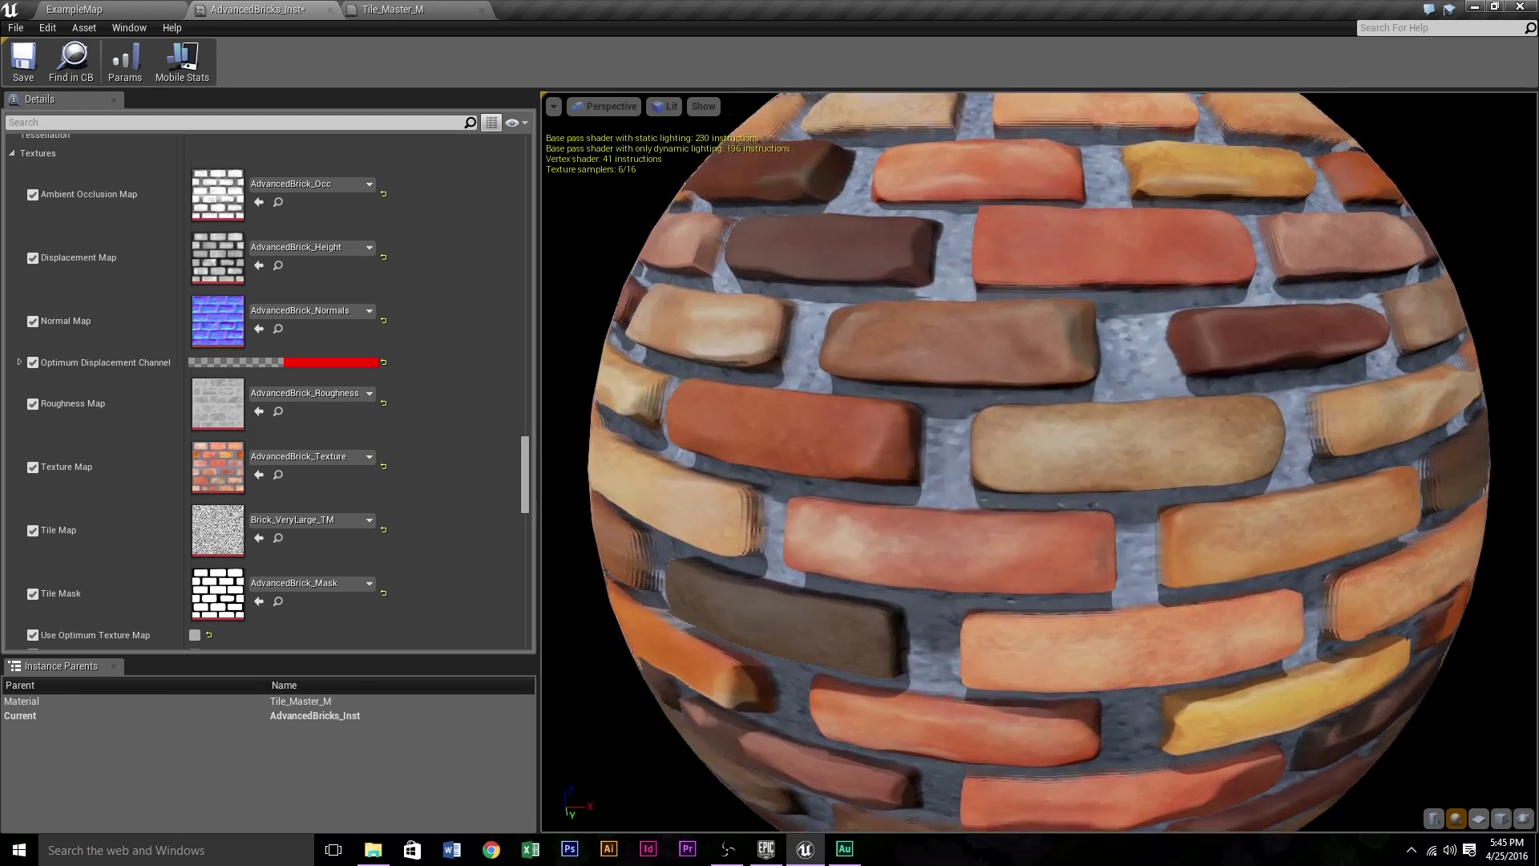
left_click_drag(898, 473, 706, 461)
scroll(937, 494, "down", 4)
left_click_drag(937, 494, 1002, 505)
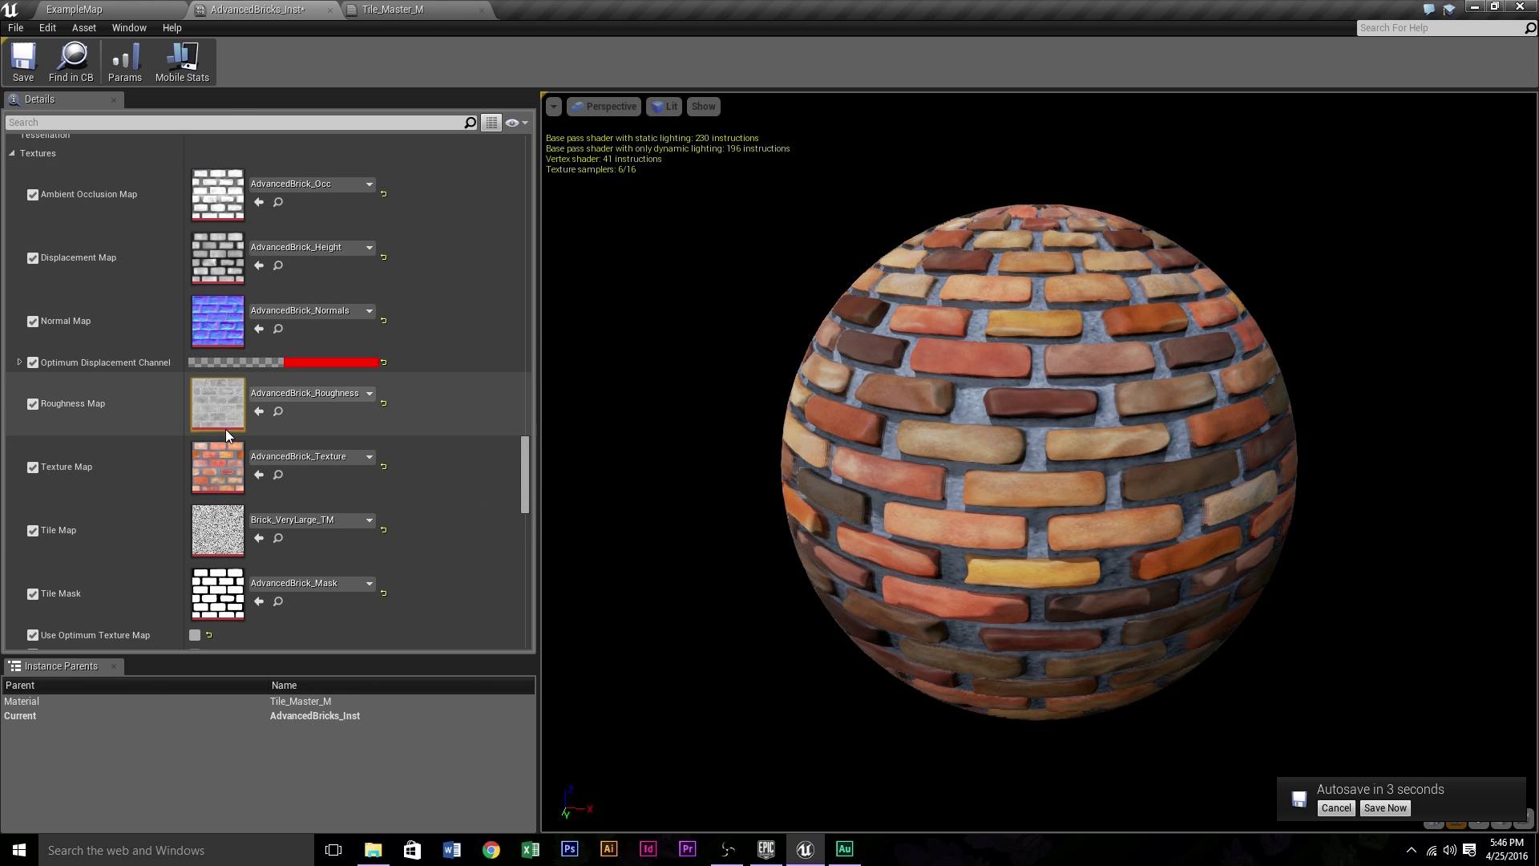
scroll(218, 449, "down", 2)
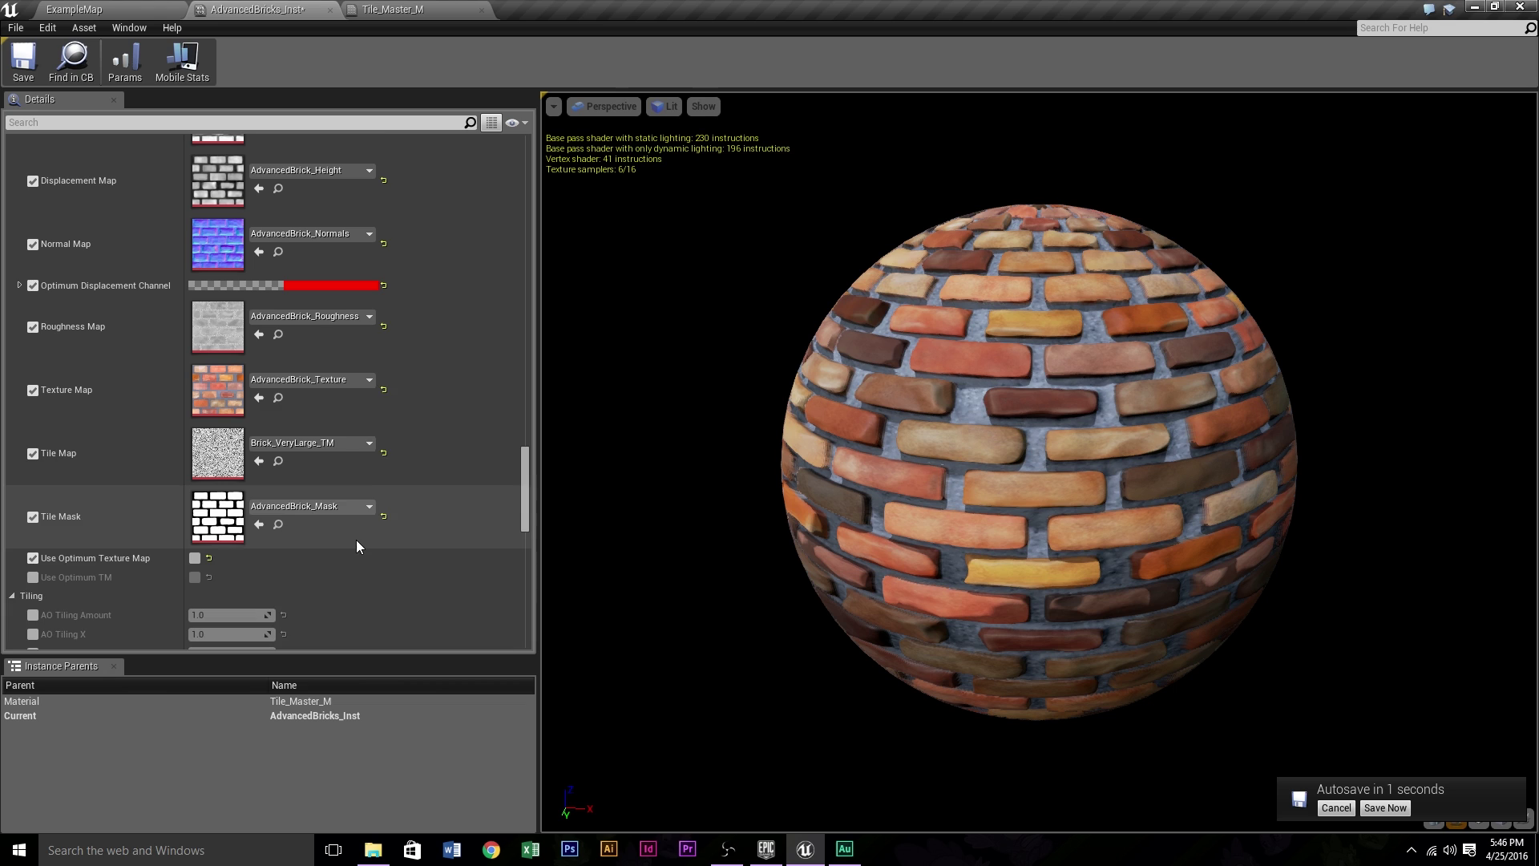
scroll(355, 540, "up", 2)
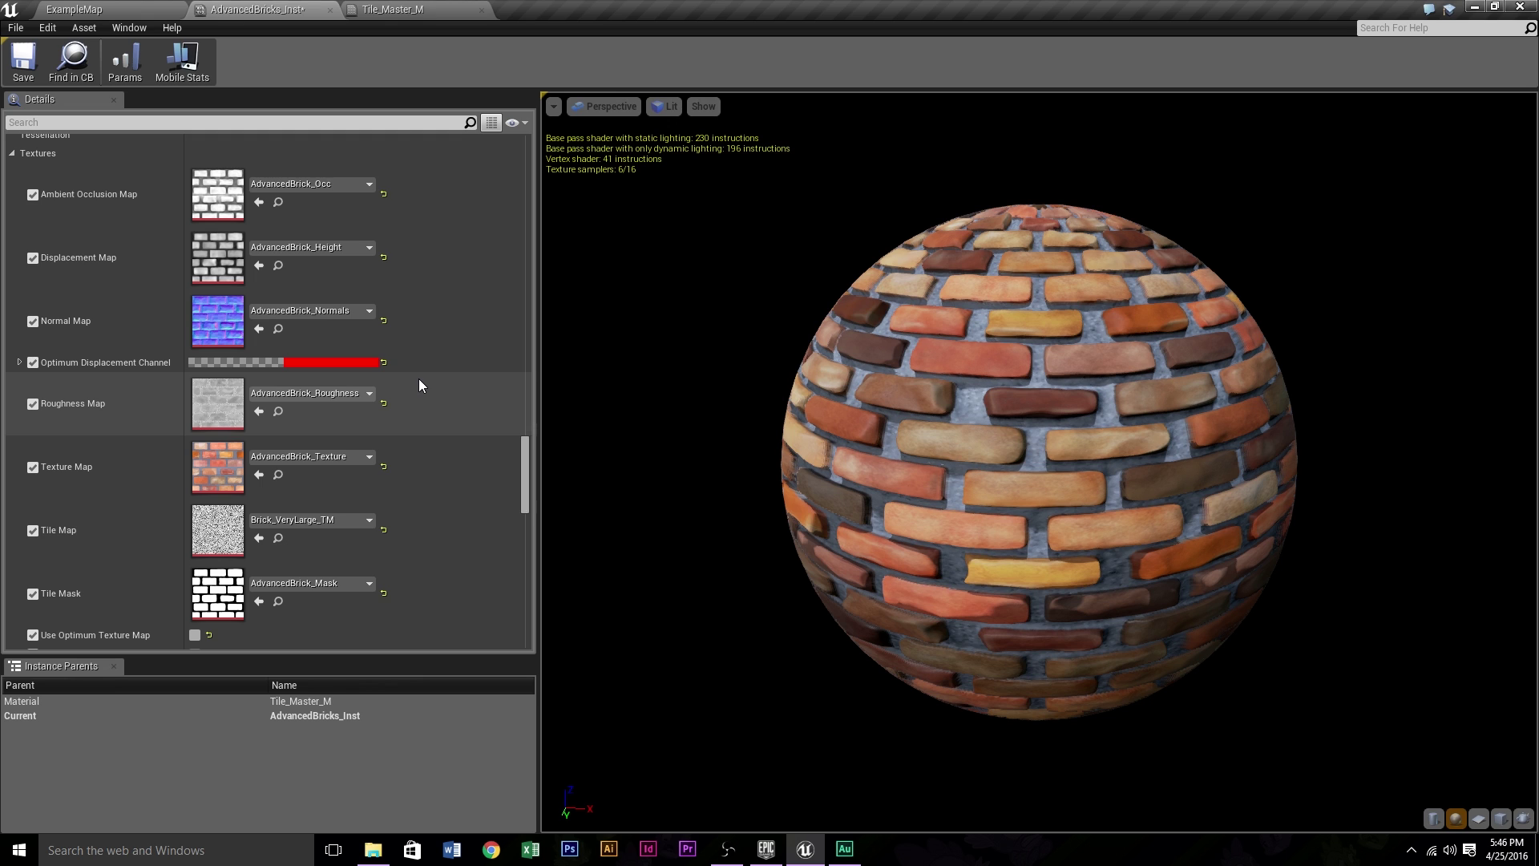
right_click_drag(869, 374, 869, 421)
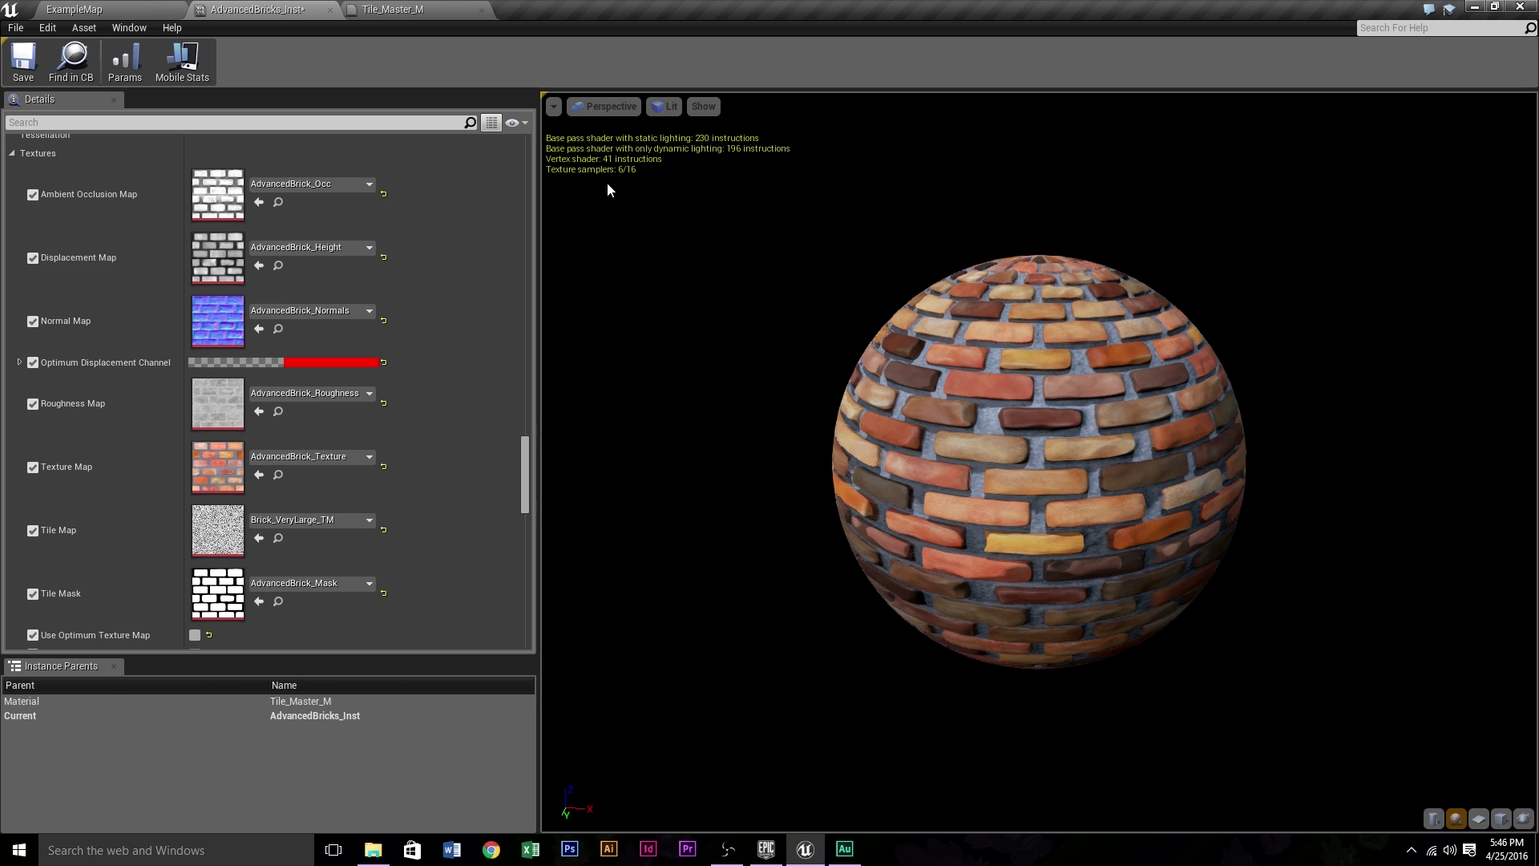
Turn Use Optimum Texture Map back on in the Textures group
scroll(169, 449, "down", 2)
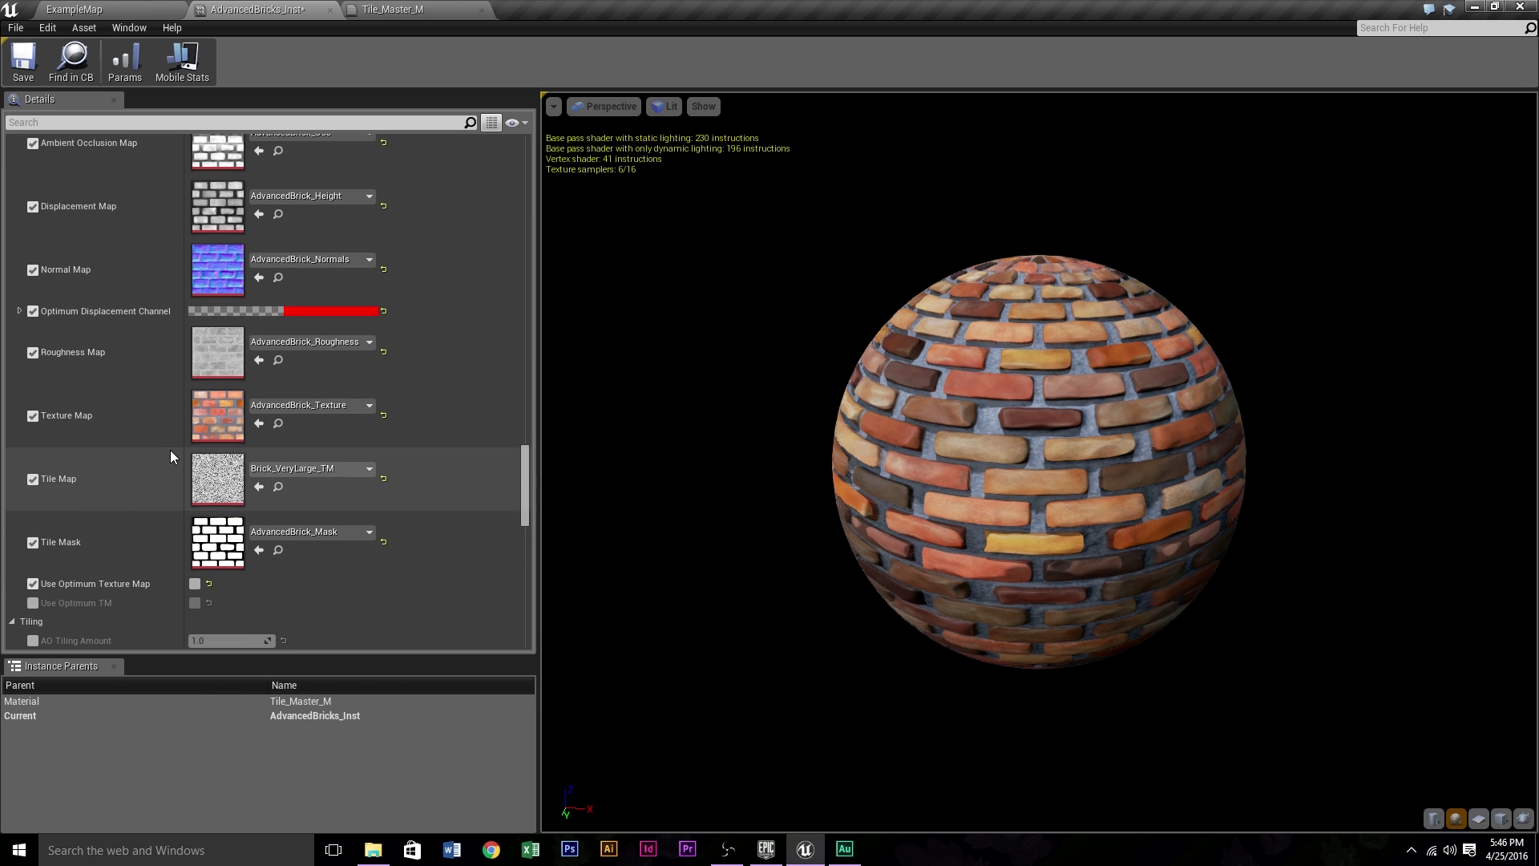
left_click(194, 584)
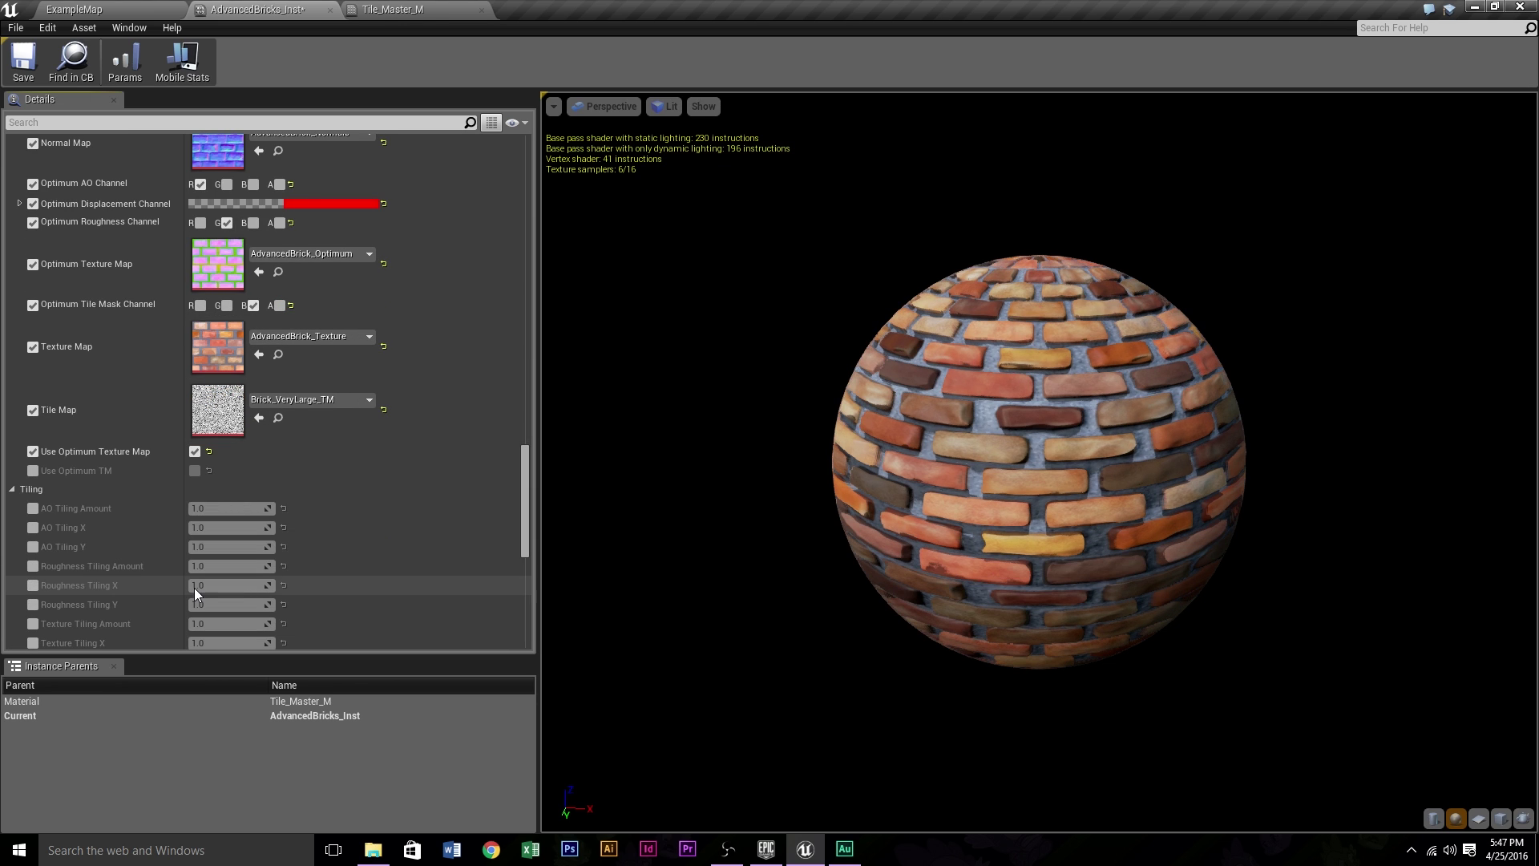
scroll(202, 284, "up", 3)
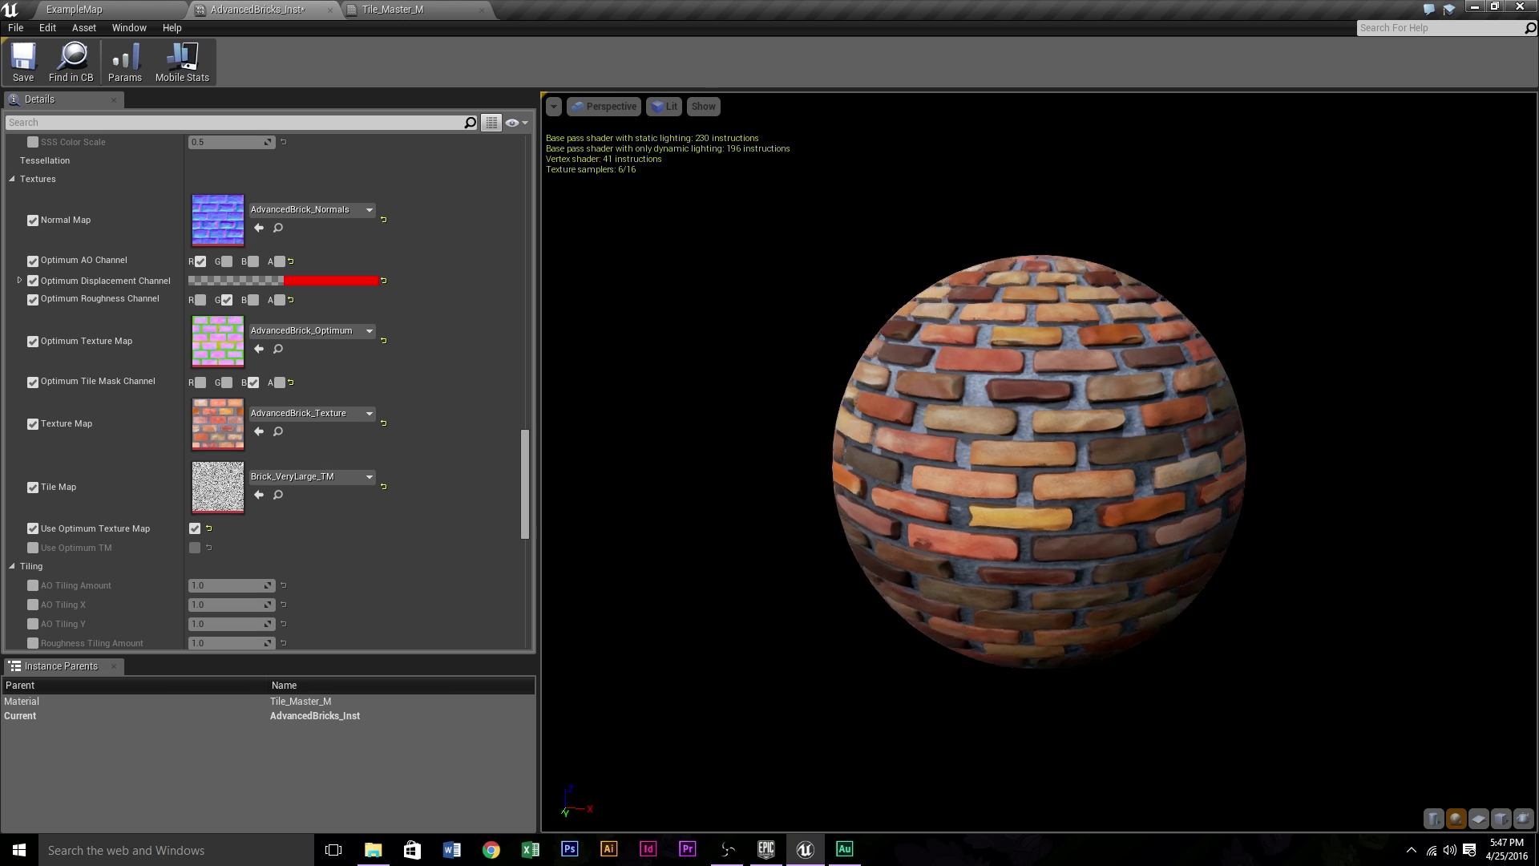
Set the Optimum Displacement Channel to black with alpha 1.0 and inspect the brick preview sphere
left_click(311, 281)
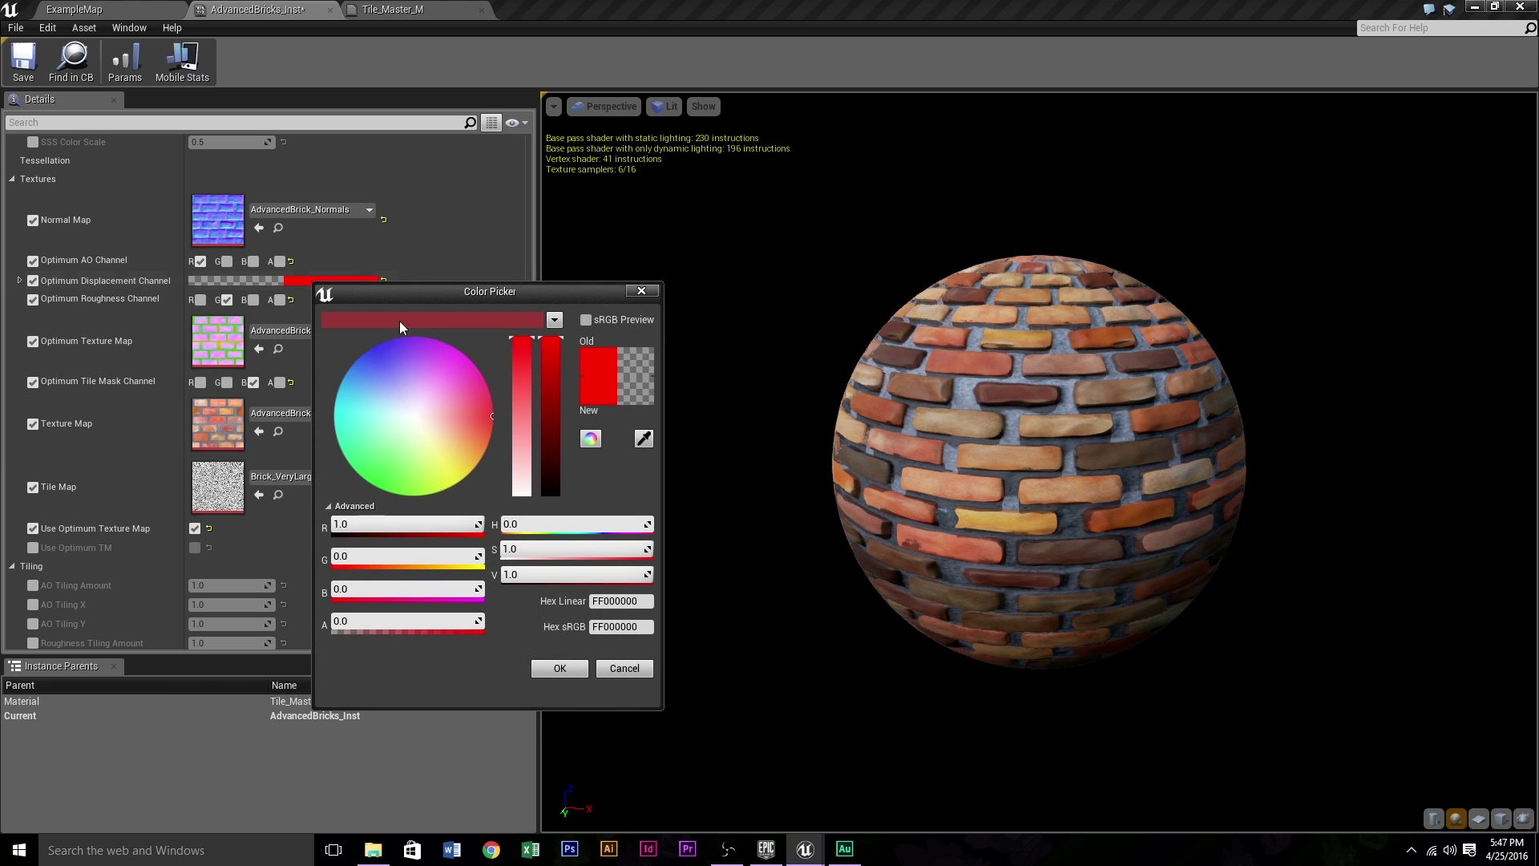
left_click_drag(352, 621, 484, 621)
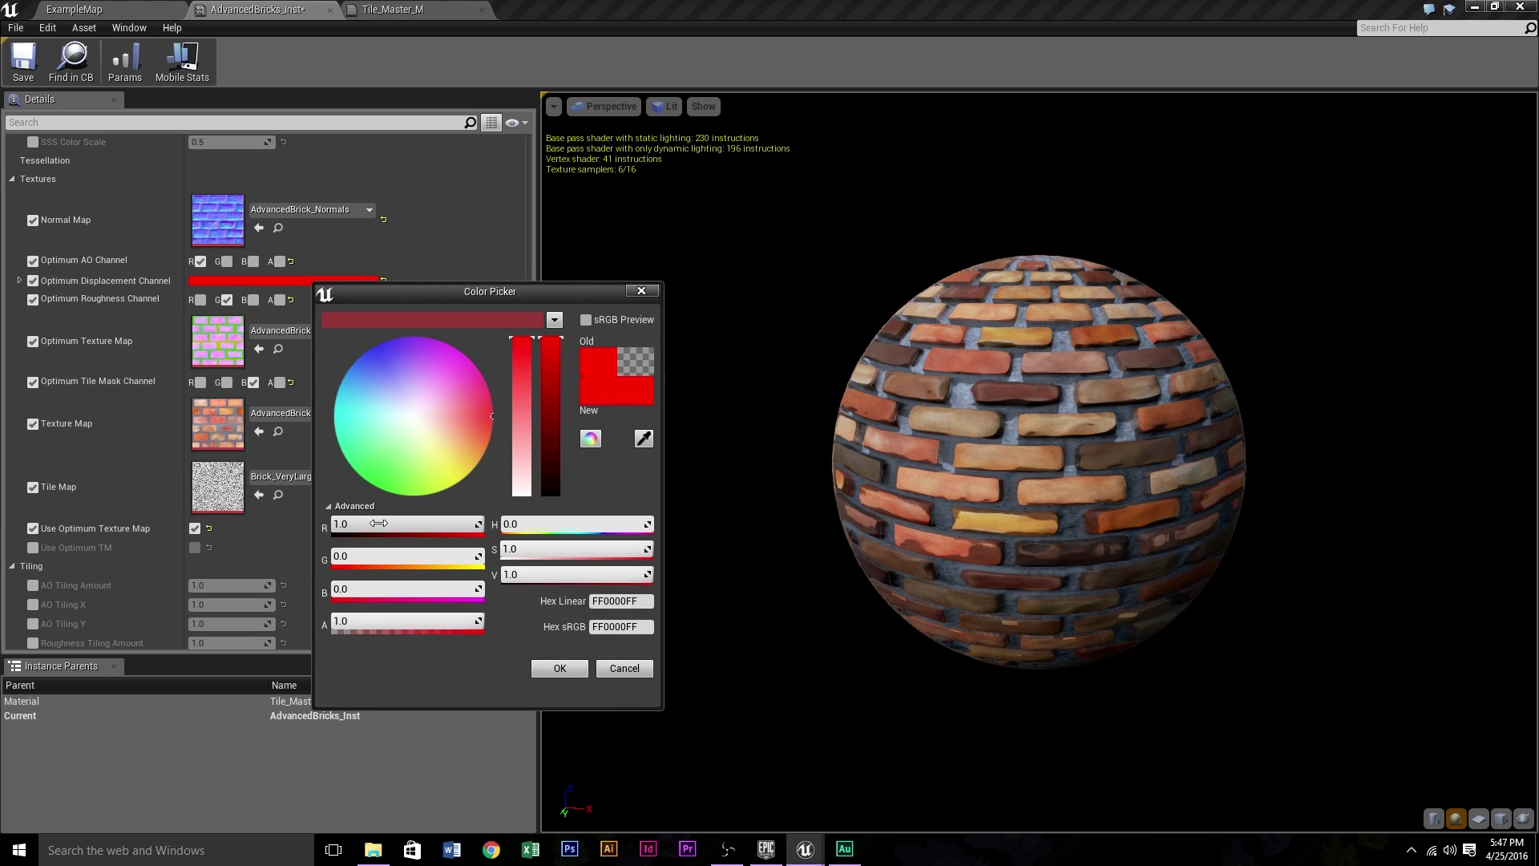
left_click_drag(385, 524, 331, 524)
left_click(583, 668)
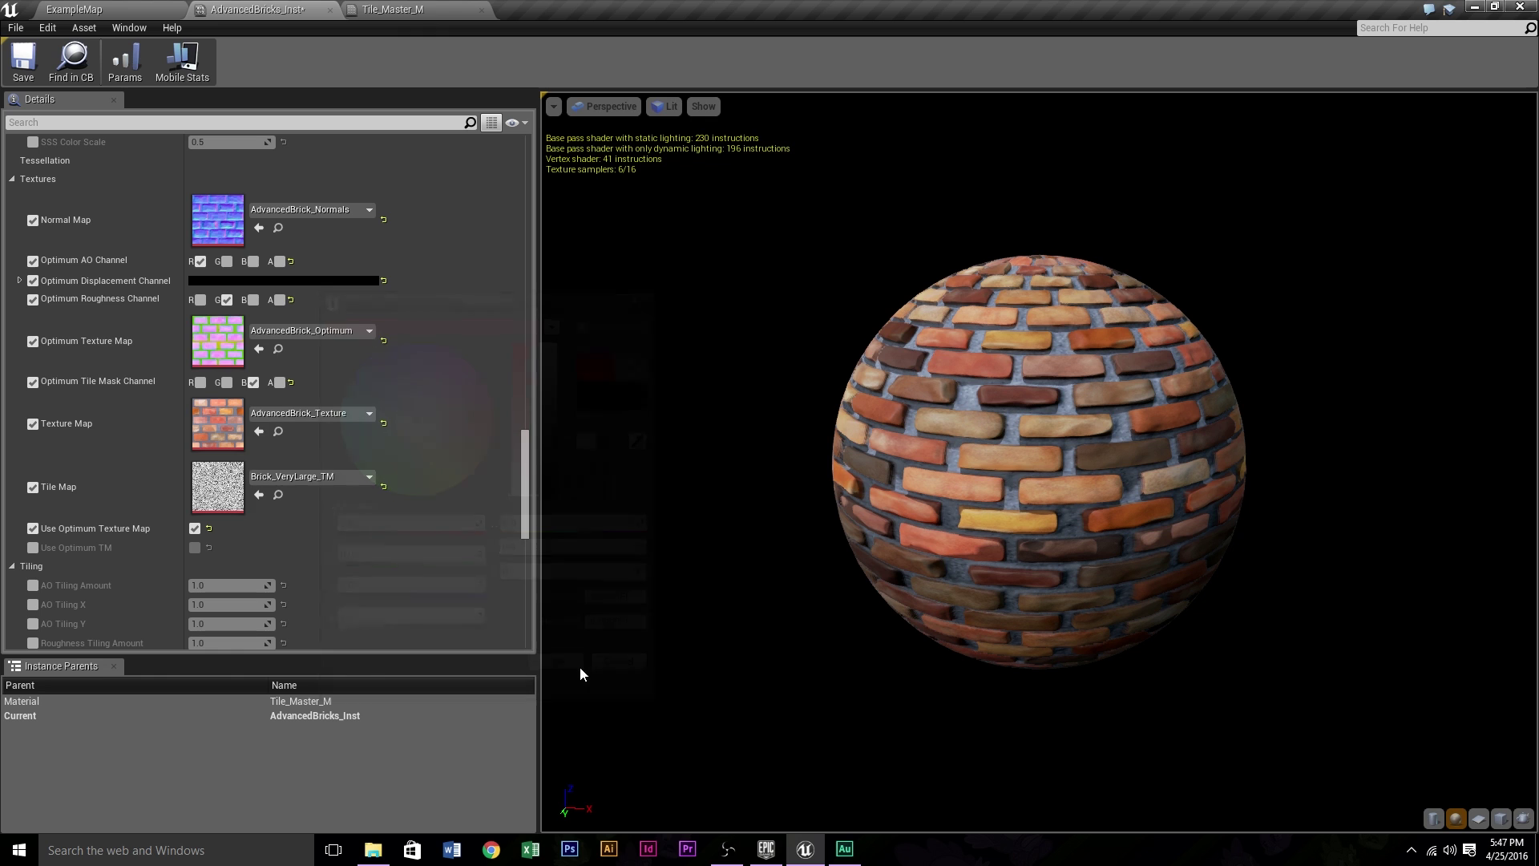
left_click_drag(1039, 462, 979, 519)
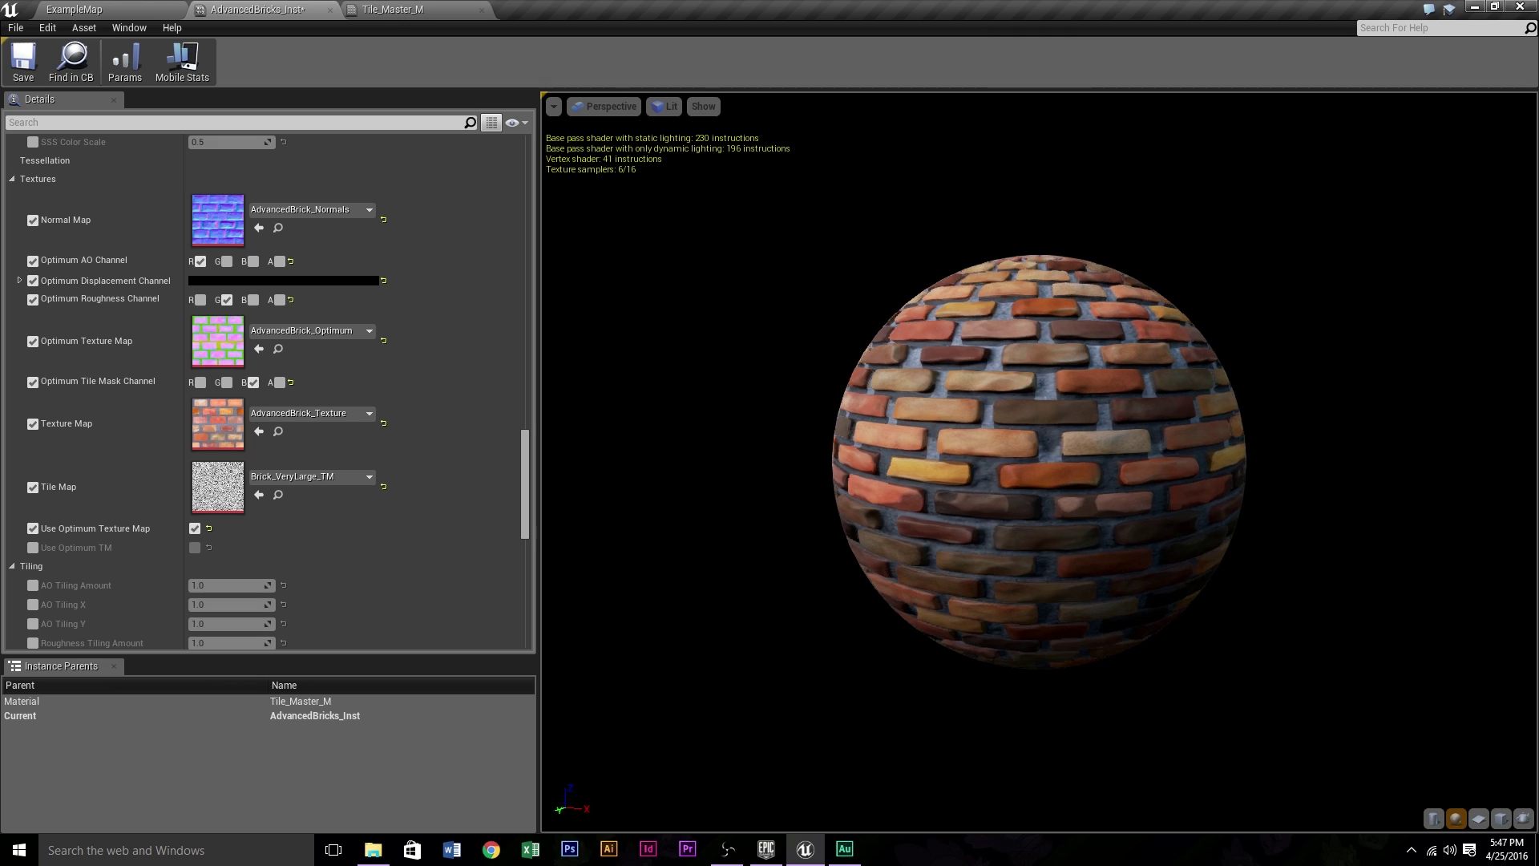
Turn off Use Optimum Texture Map and set the Optimum Displacement Channel to red with R 1.0, G 0.0, B 0.0 and alpha 0.0
left_click(198, 530)
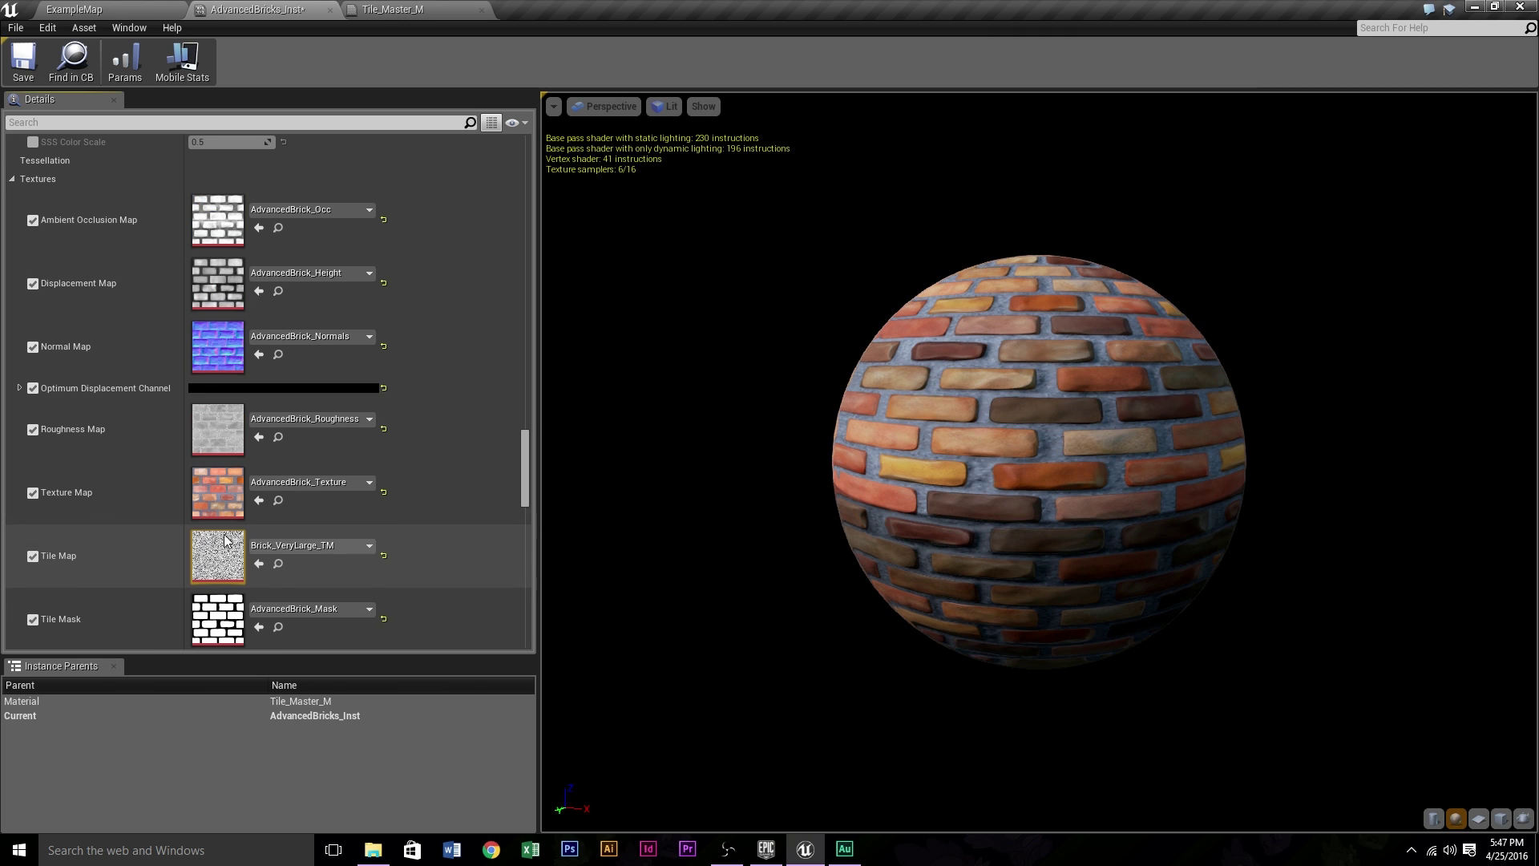
left_click(254, 388)
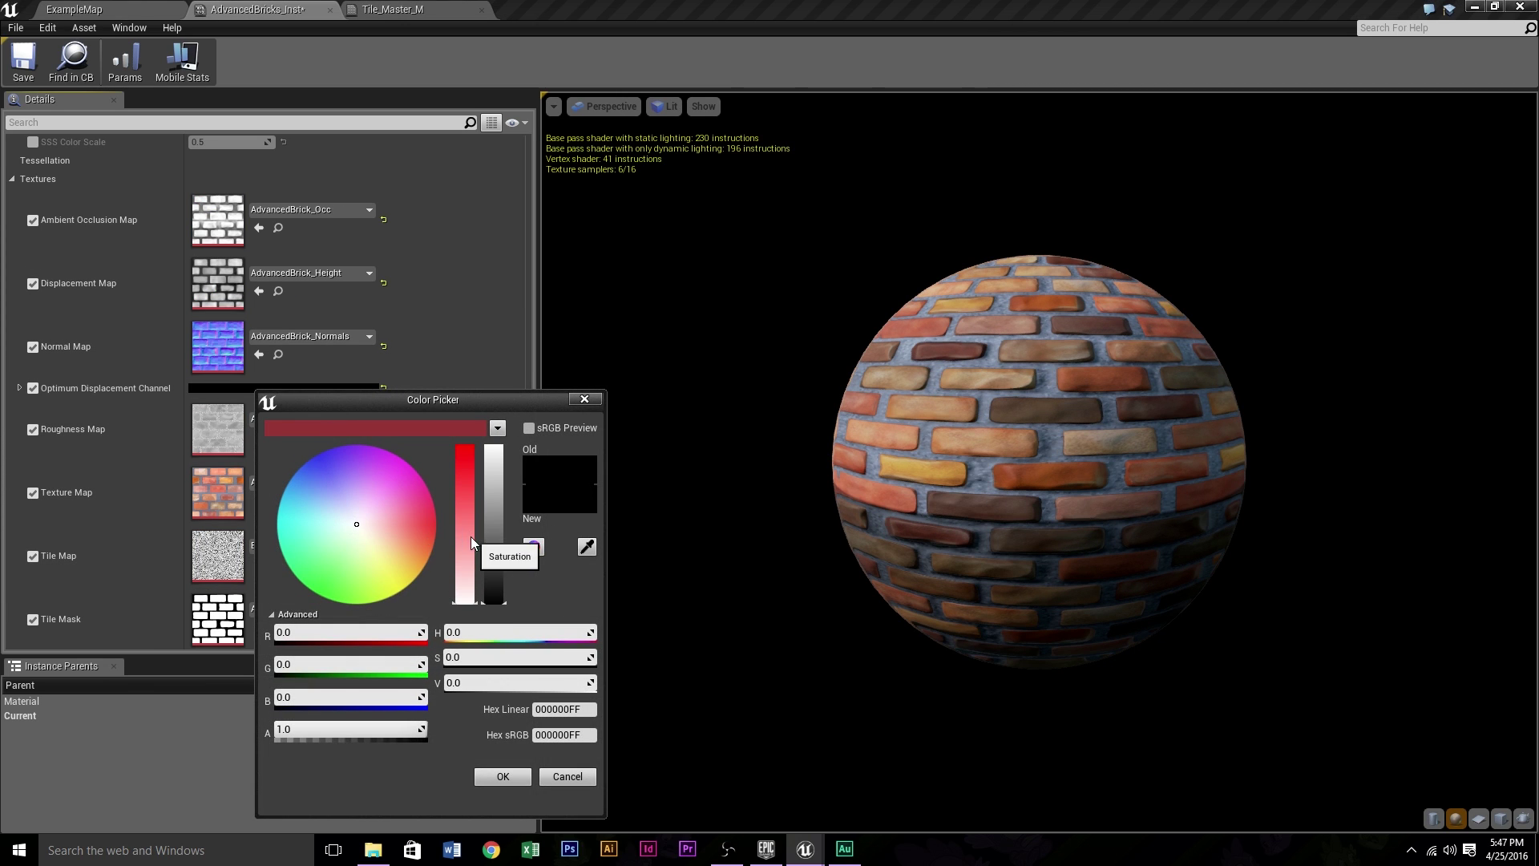
left_click_drag(471, 538, 483, 424)
left_click_drag(494, 495, 495, 378)
left_click_drag(312, 728, 274, 729)
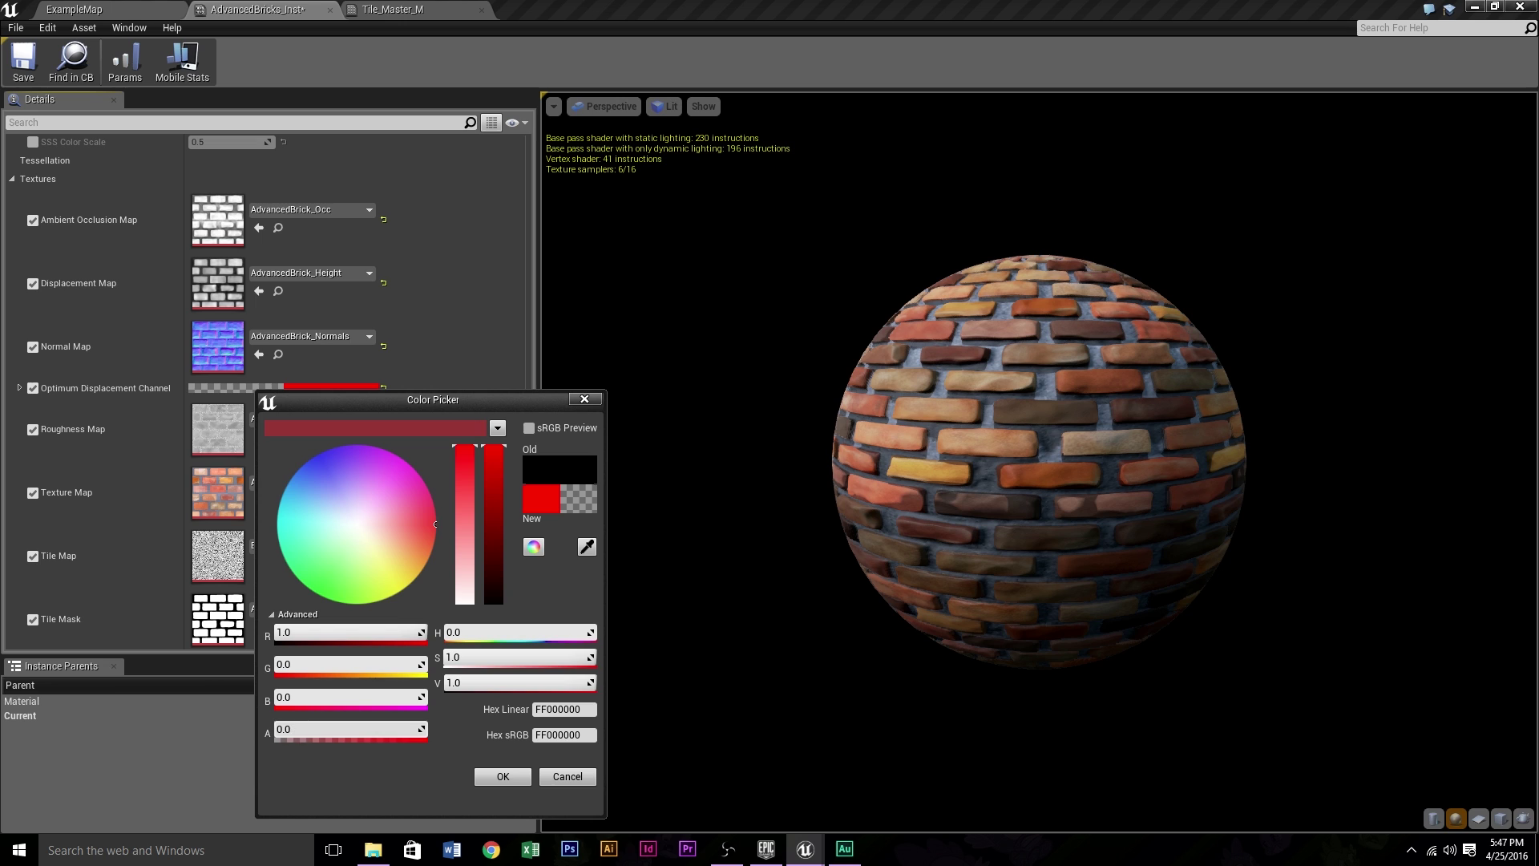
left_click(503, 777)
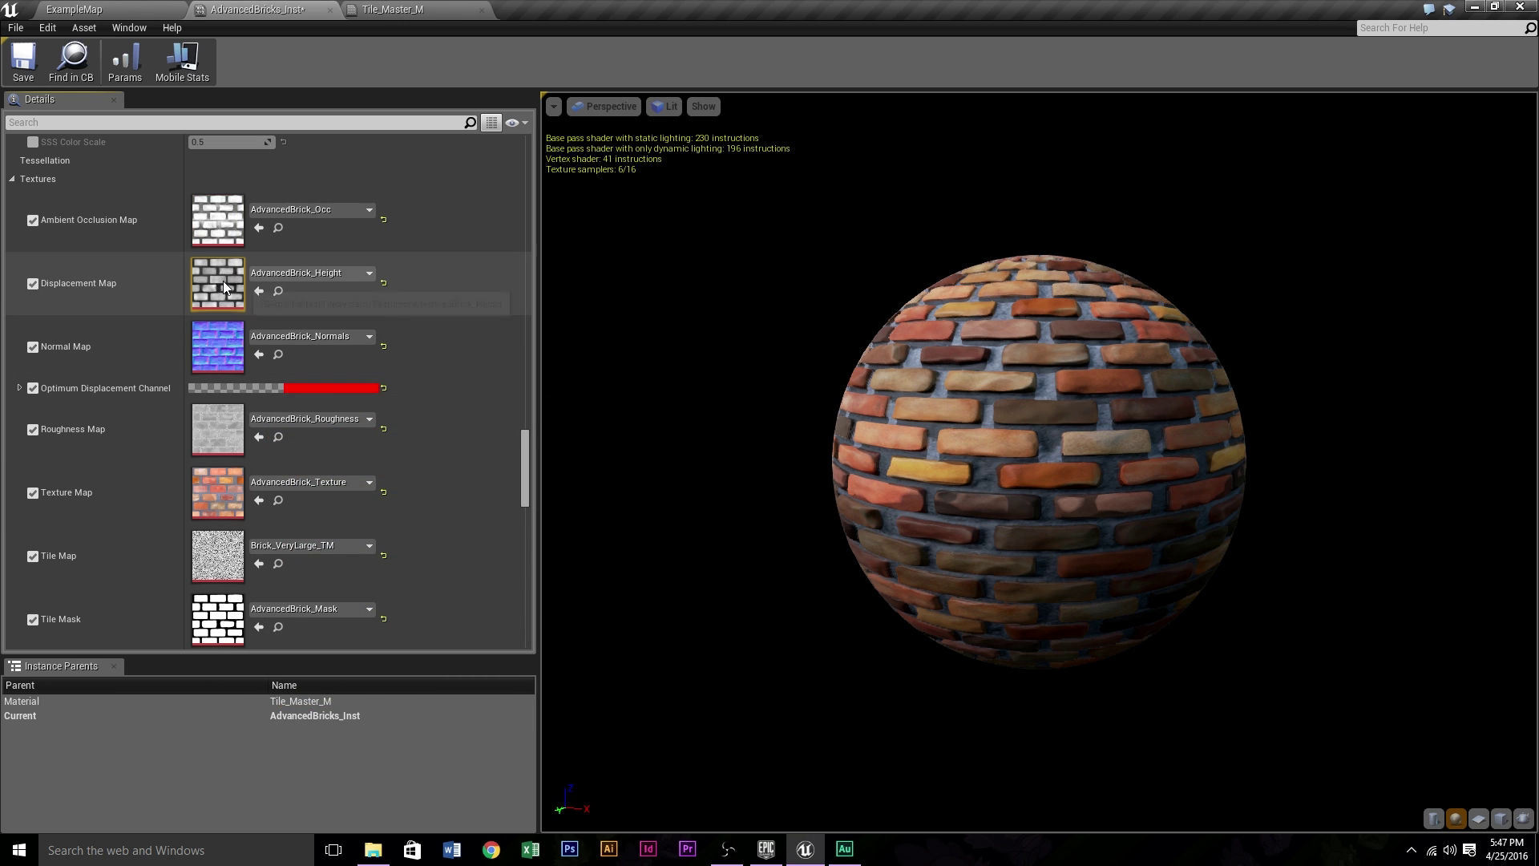
Review the separate texture maps and the brick preview sphere, and re-enable Use Optimum Texture Map
scroll(216, 289, "down", 2)
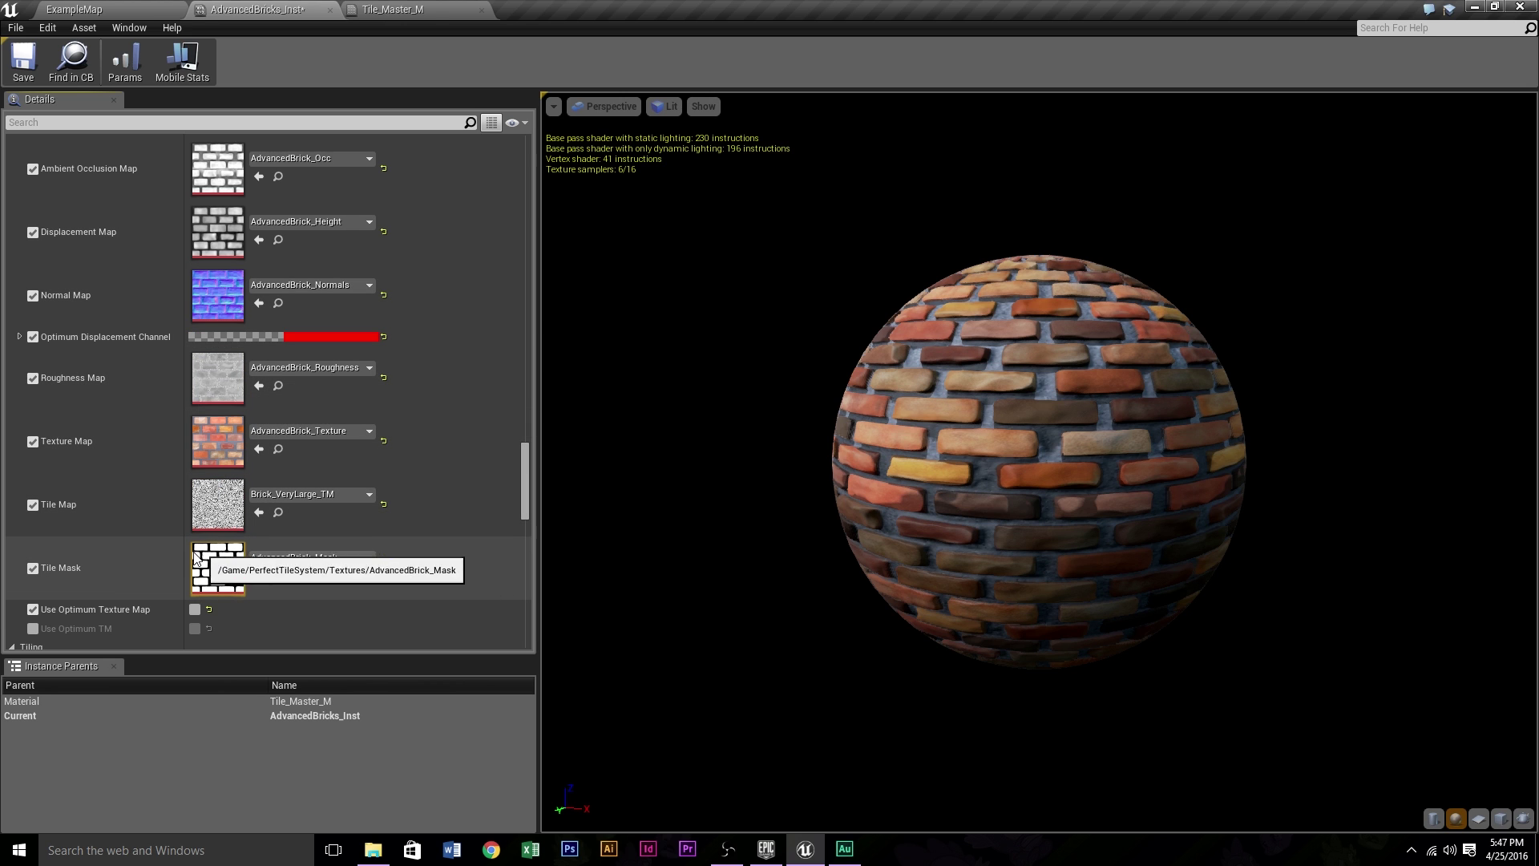
scroll(1043, 466, "up", 3)
left_click_drag(1042, 460, 925, 458)
scroll(941, 498, "down", 3)
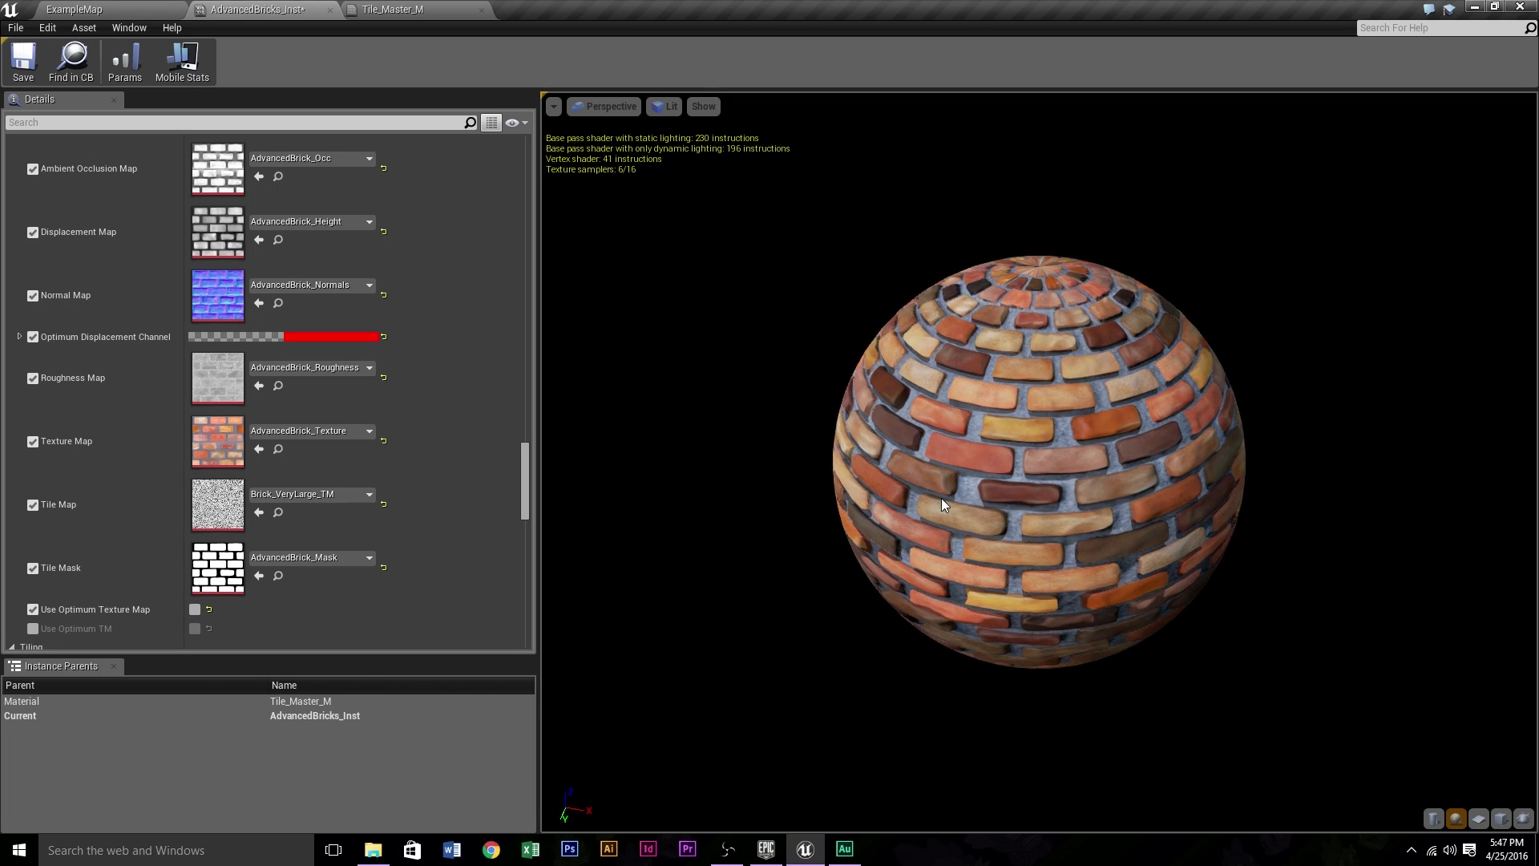
scroll(426, 469, "up", 2)
scroll(426, 470, "down", 2)
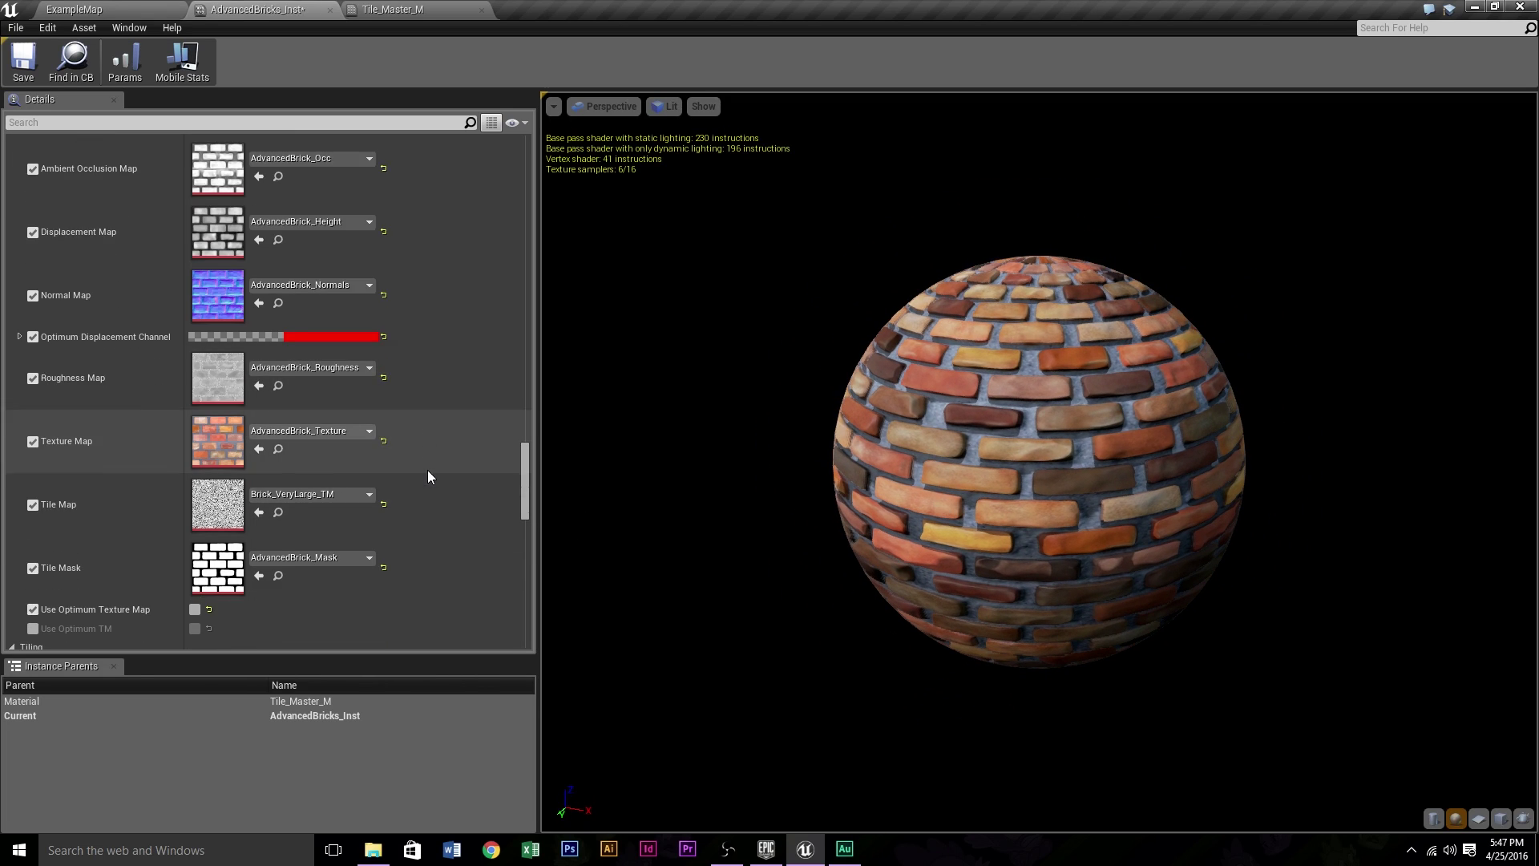
scroll(151, 556, "down", 2)
left_click(195, 558)
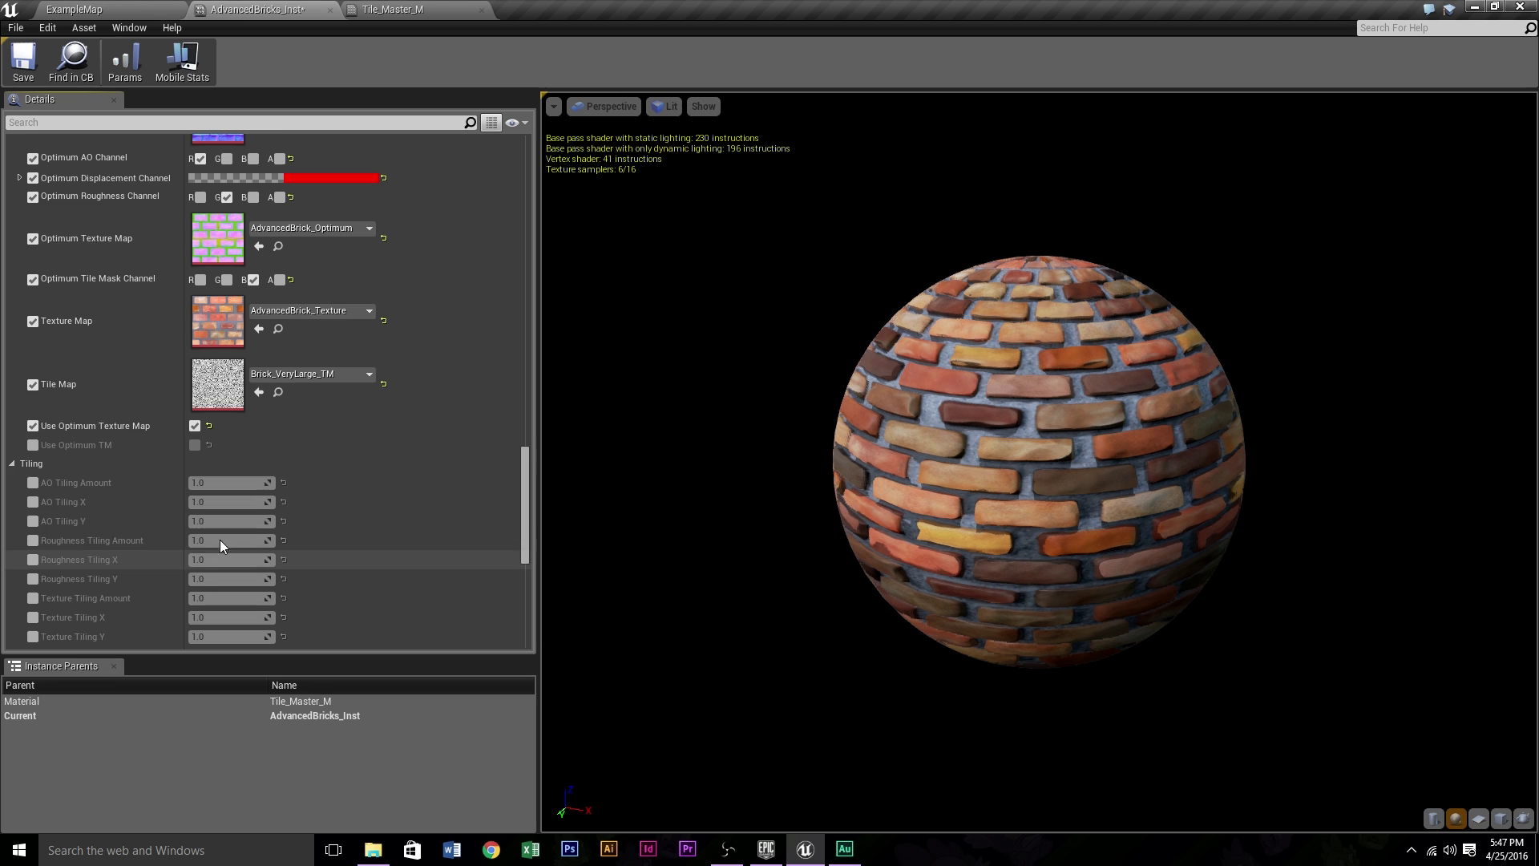
Open the AdvancedBrick_Optimum texture and display only its red channel by hiding alpha, blue and green
scroll(207, 345, "up", 1)
double_click(238, 287)
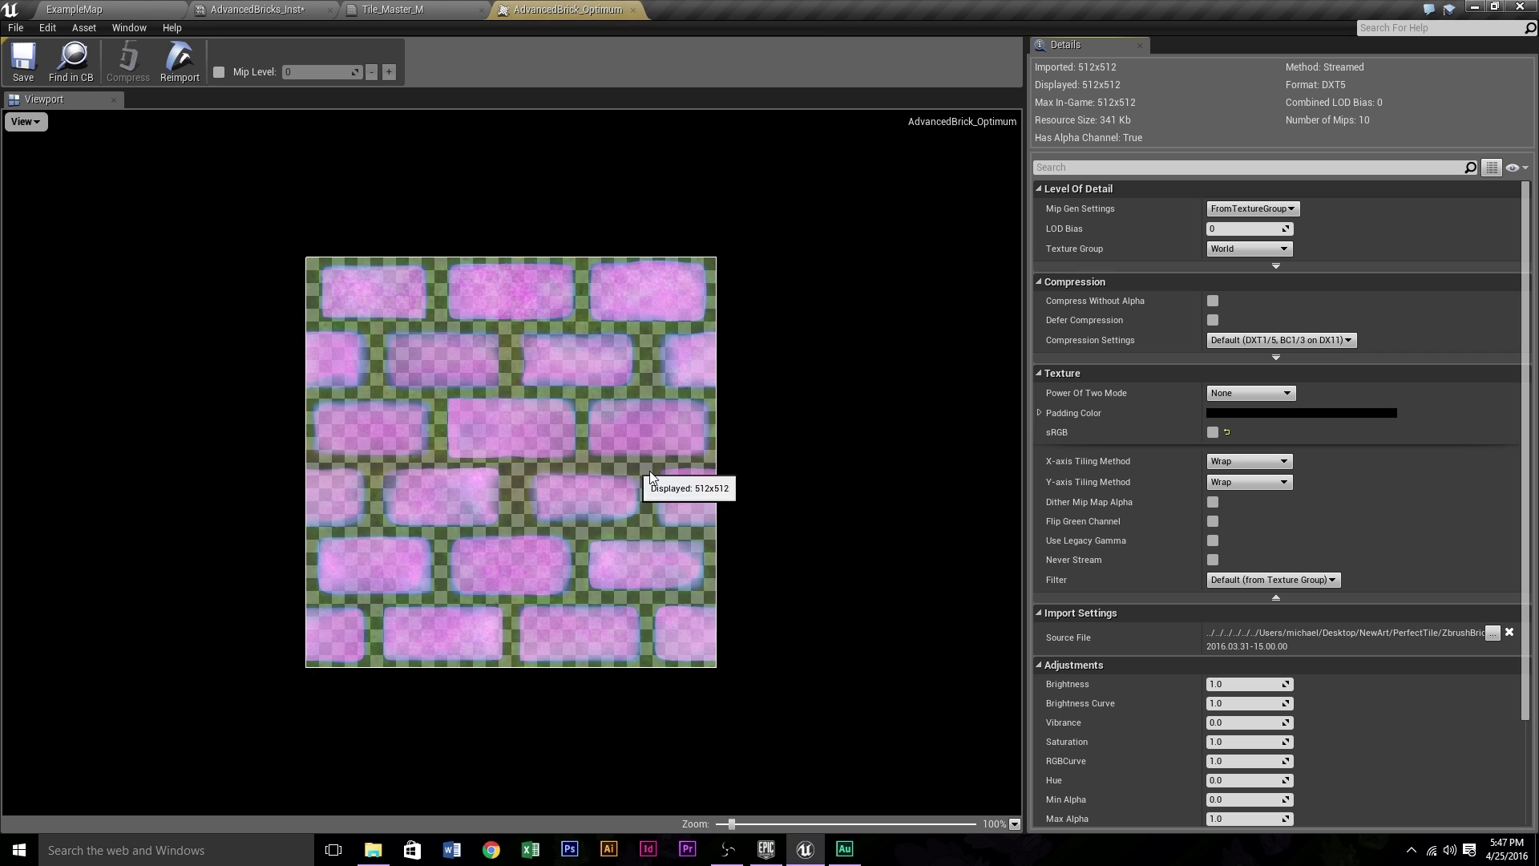
left_click(34, 124)
left_click(32, 207)
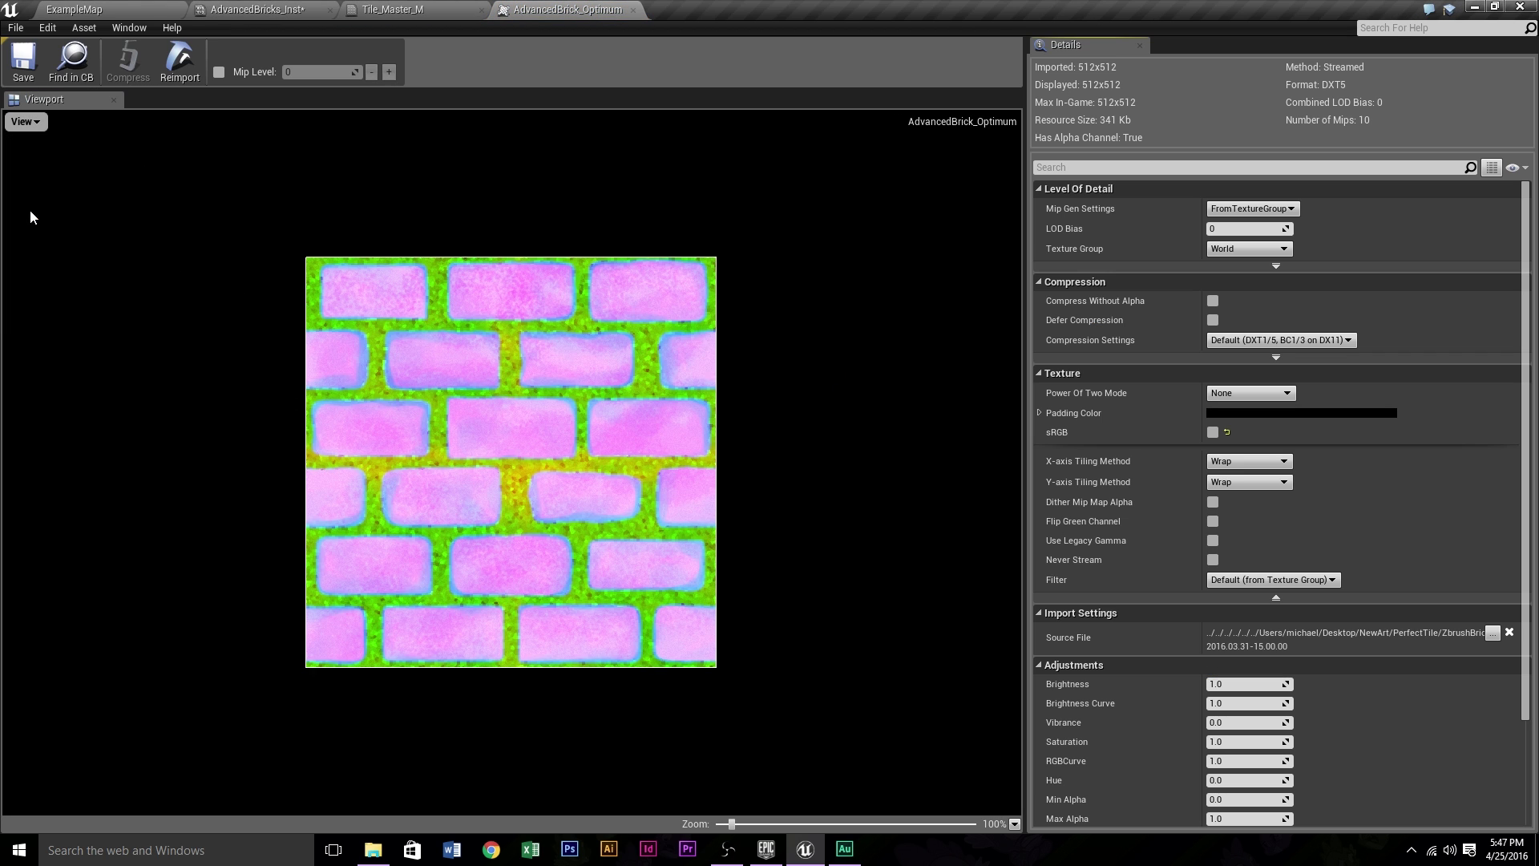
left_click(26, 122)
left_click(44, 189)
left_click(36, 124)
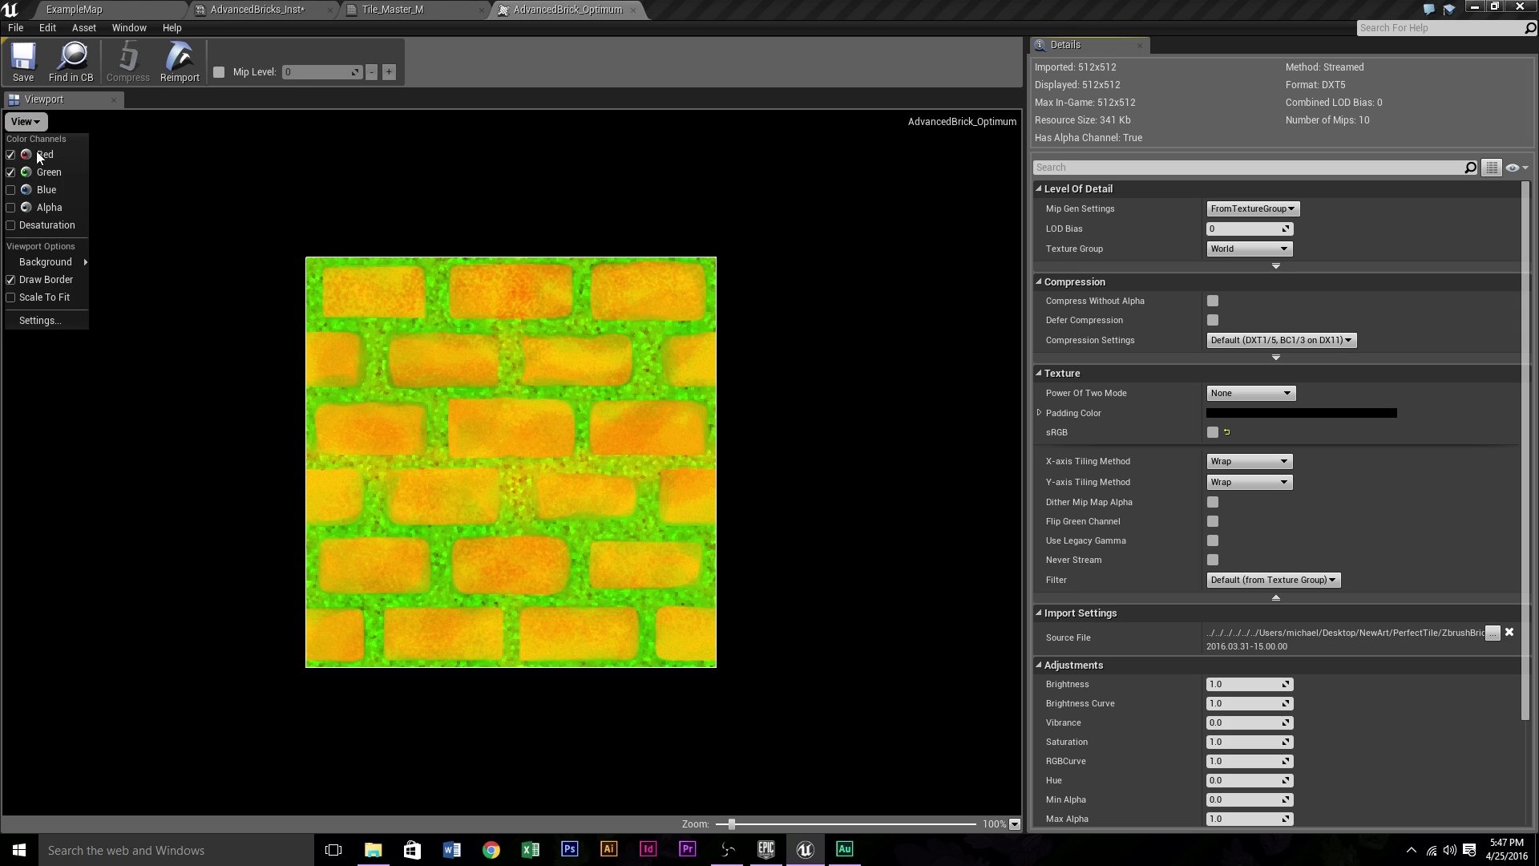
left_click(33, 167)
Display the green channel of AdvancedBrick_Optimum on its own, followed by the blue channel on its own
left_click(32, 125)
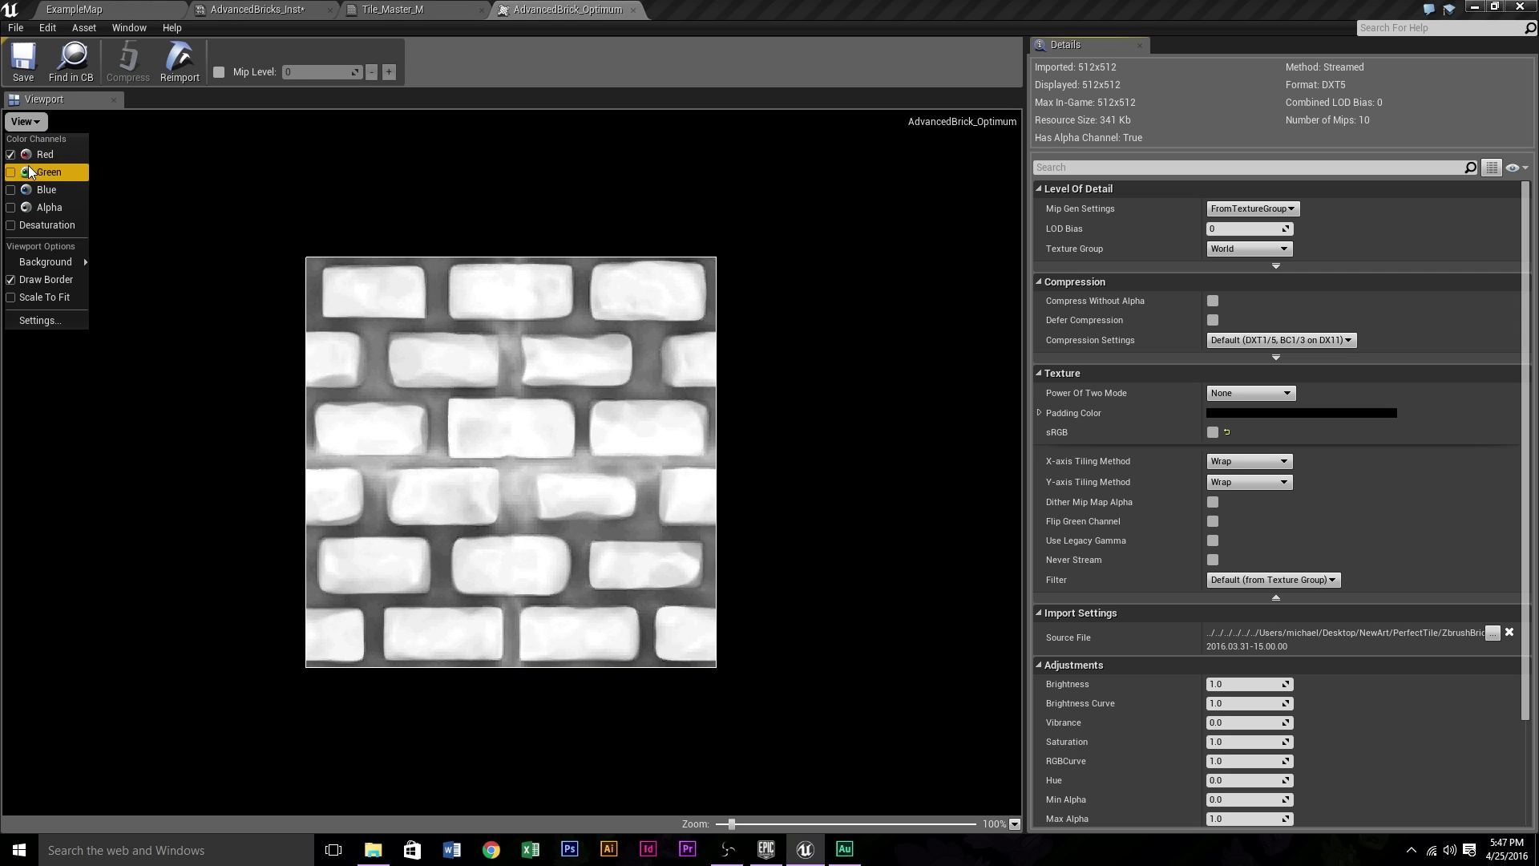
left_click(27, 165)
left_click(26, 122)
left_click(26, 160)
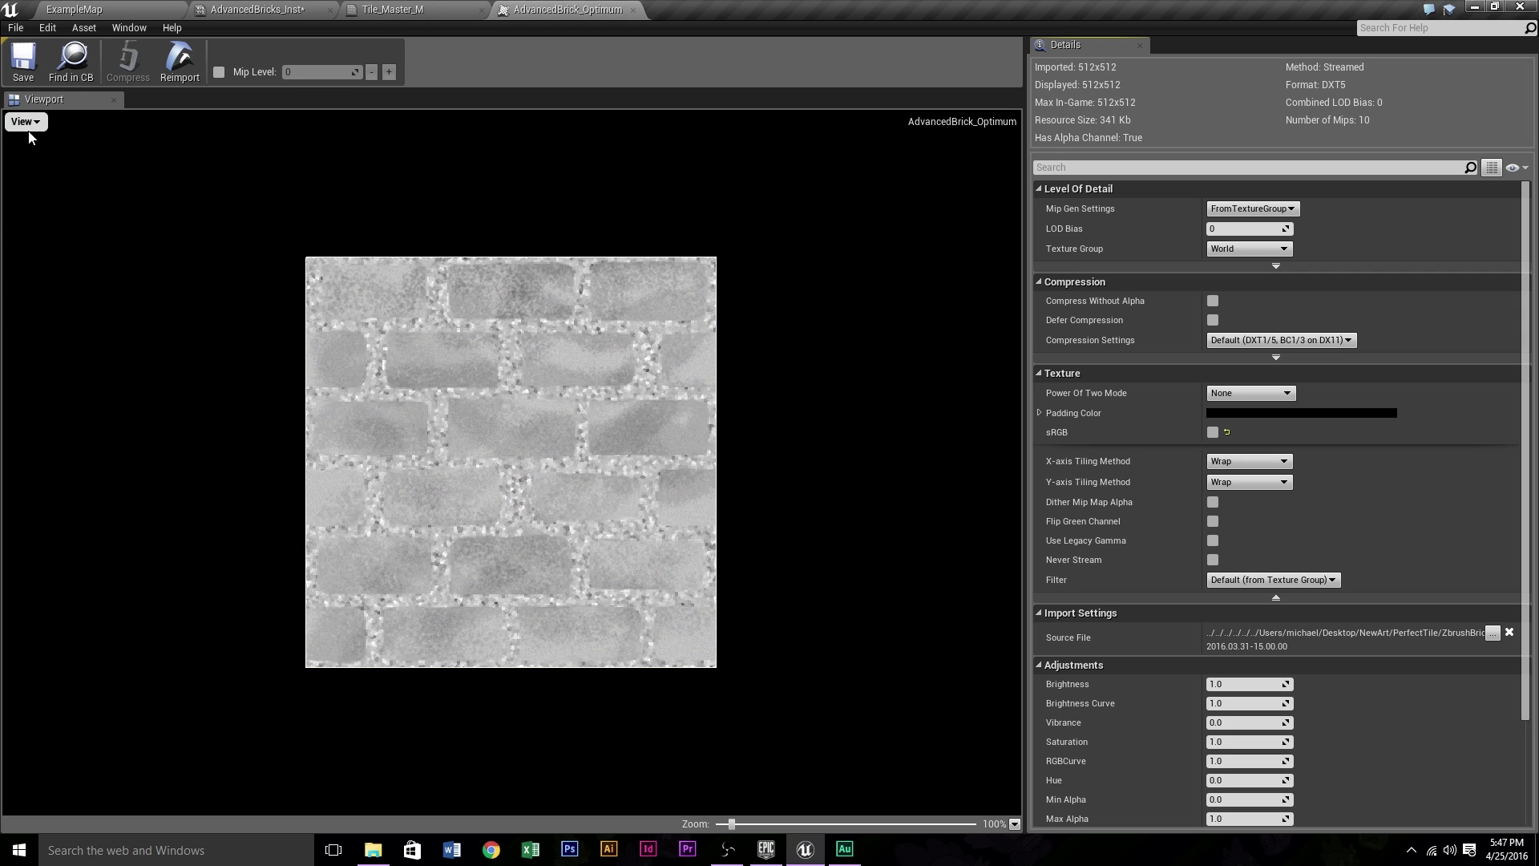
left_click(25, 122)
left_click(36, 190)
left_click(26, 121)
left_click(33, 174)
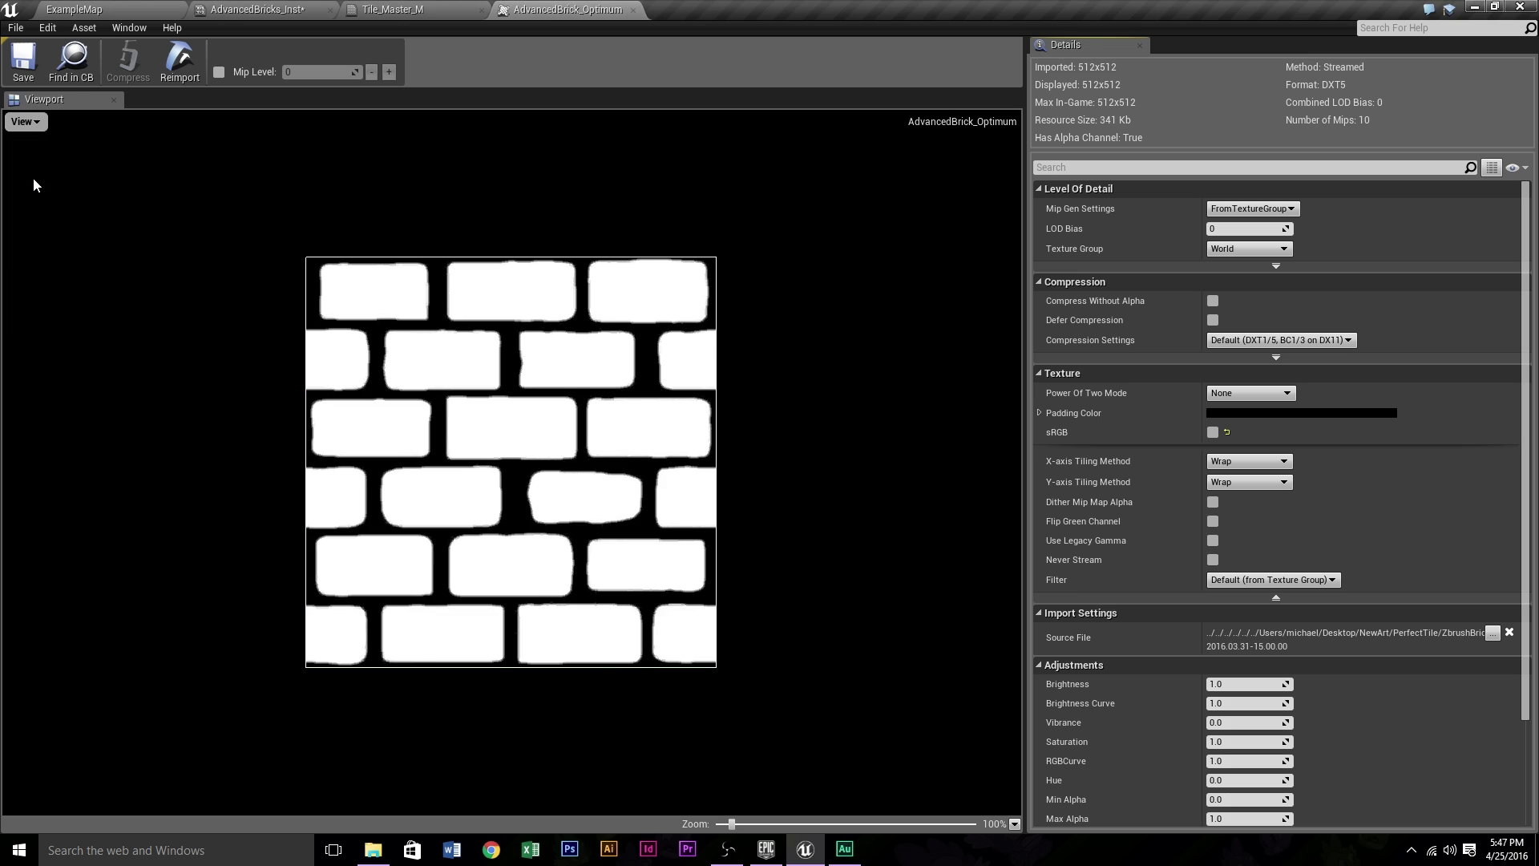
Display only the alpha channel of AdvancedBrick_Optimum to examine the packed height map
left_click(26, 121)
left_click(39, 207)
left_click(26, 122)
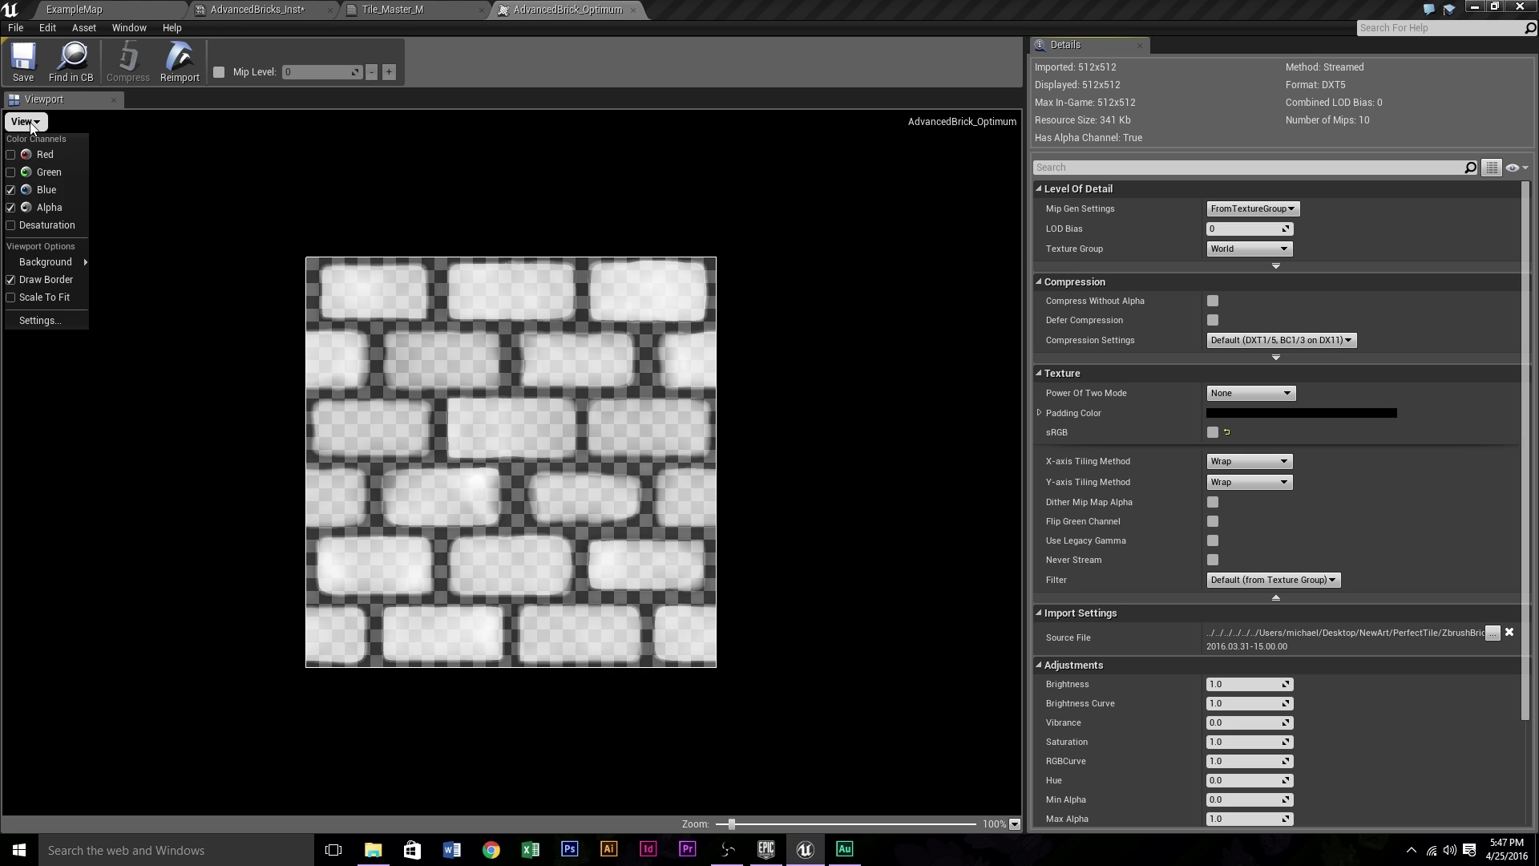
left_click(37, 191)
Restore the red, green and blue channels in the AdvancedBrick_Optimum preview and hide alpha
left_click(37, 122)
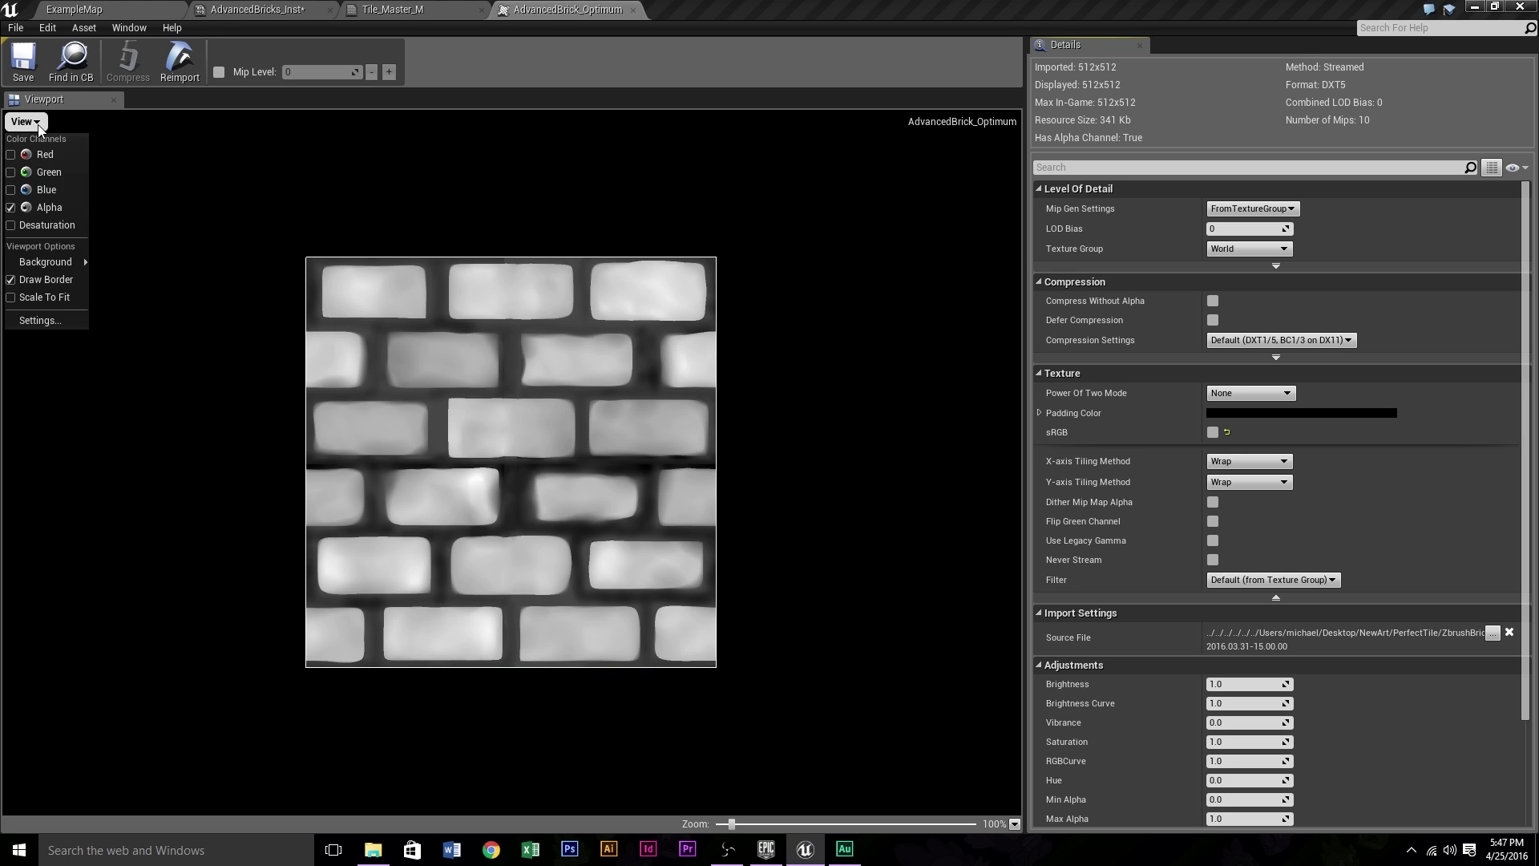
left_click(36, 191)
left_click(32, 122)
left_click(36, 173)
left_click(26, 122)
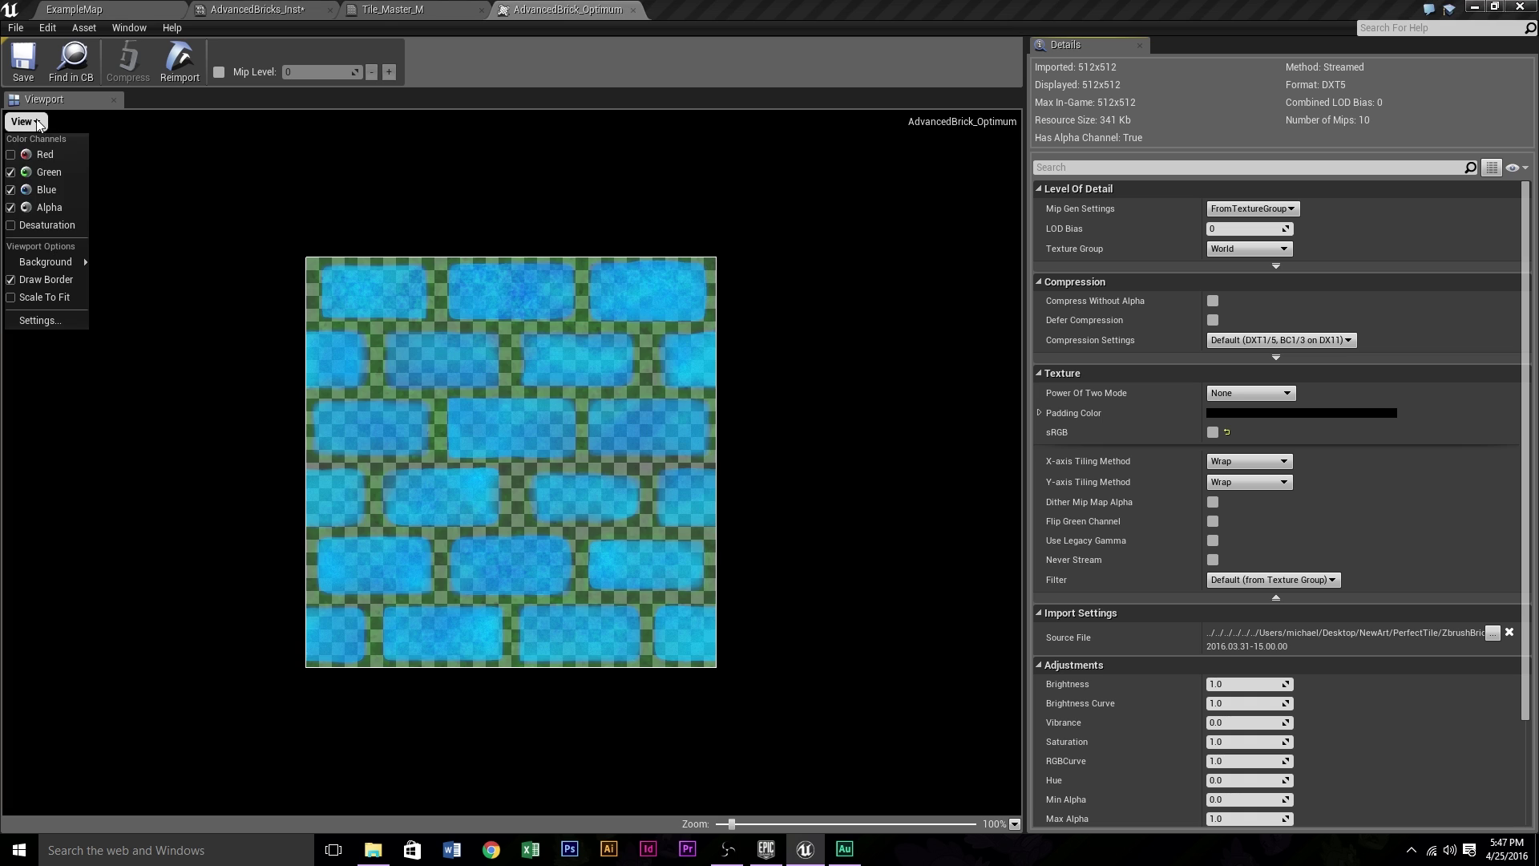
left_click(35, 154)
left_click(25, 122)
left_click(35, 207)
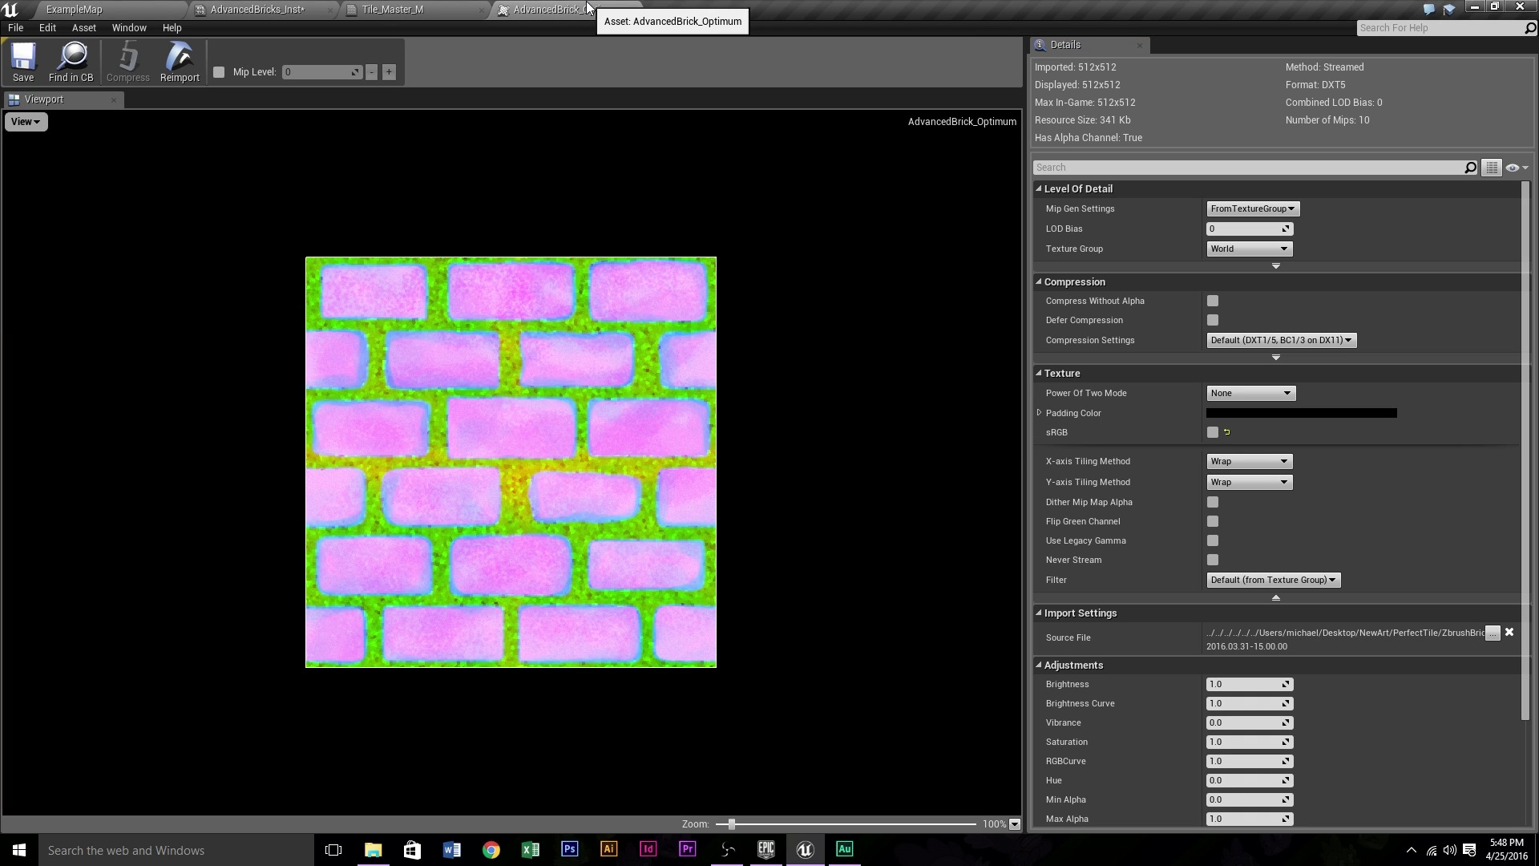
Close the optimum texture and review the channel assignments and brick preview sphere of AdvancedBricks_Inst
left_click(632, 10)
left_click(266, 6)
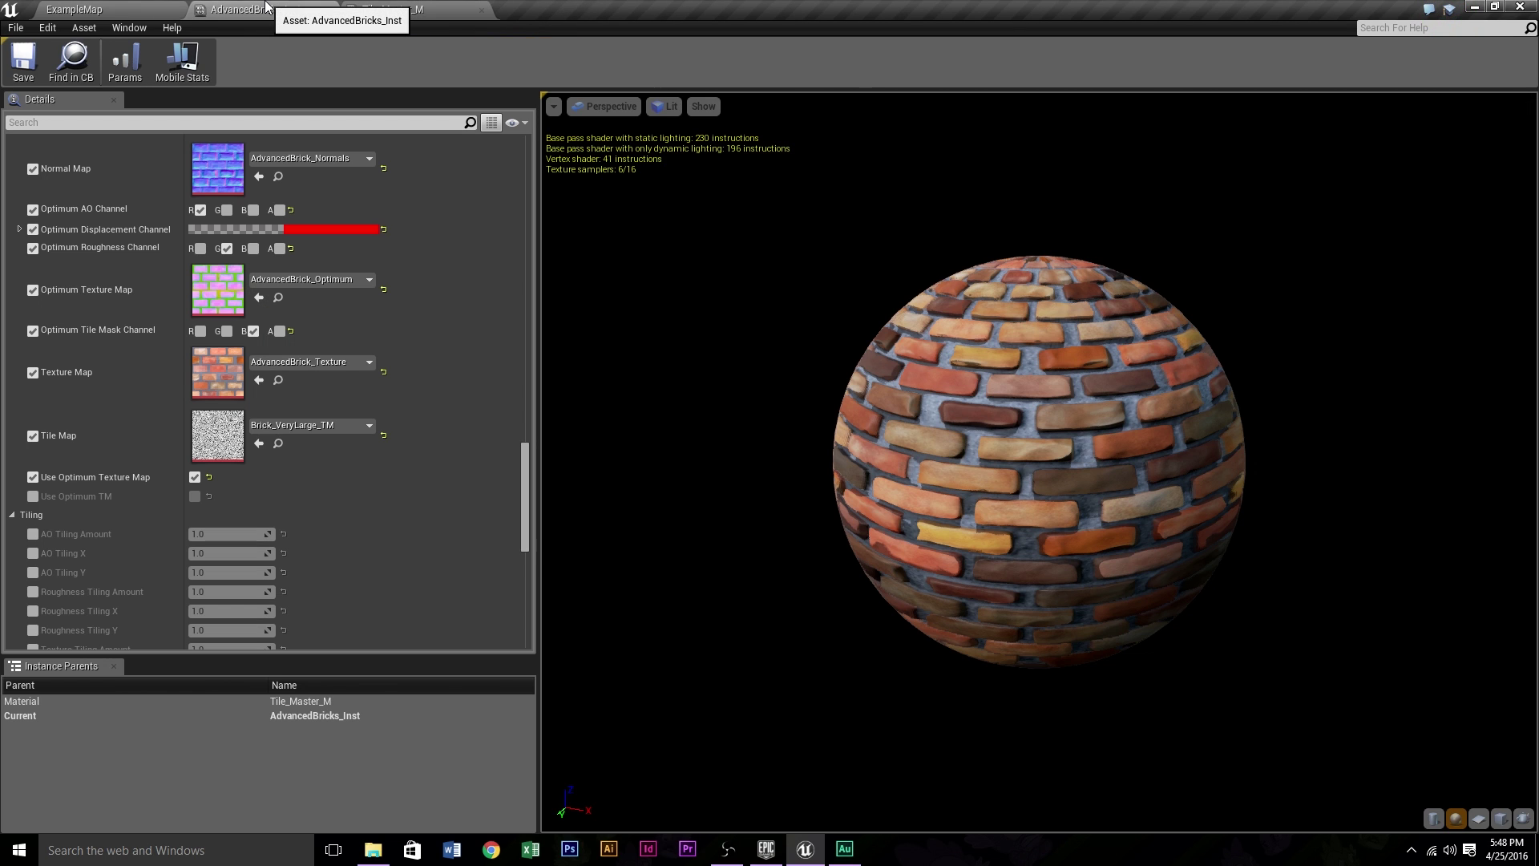
scroll(806, 383, "up", 3)
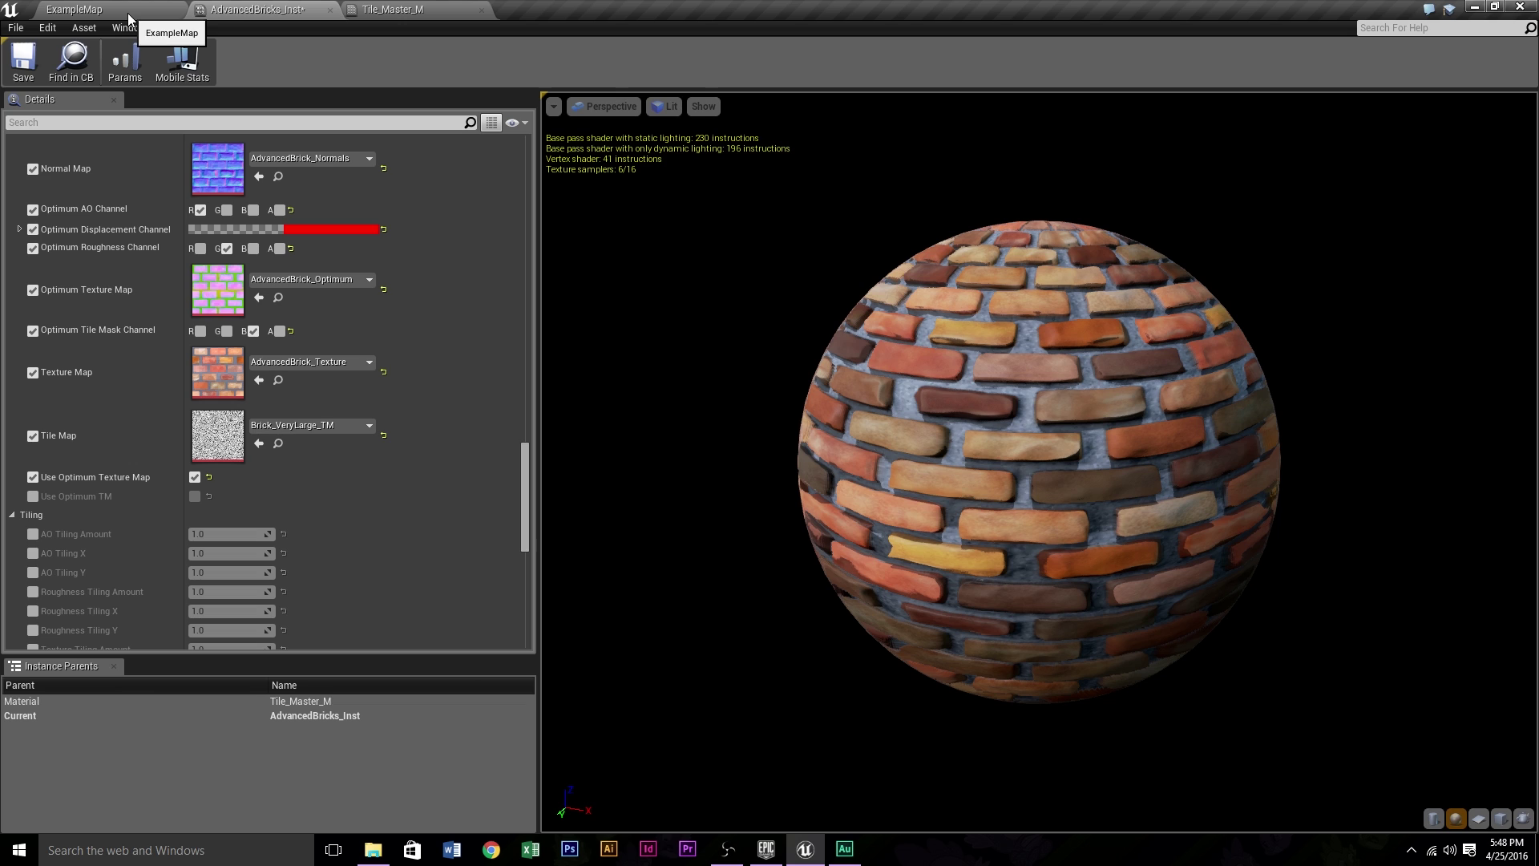
scroll(202, 247, "up", 2)
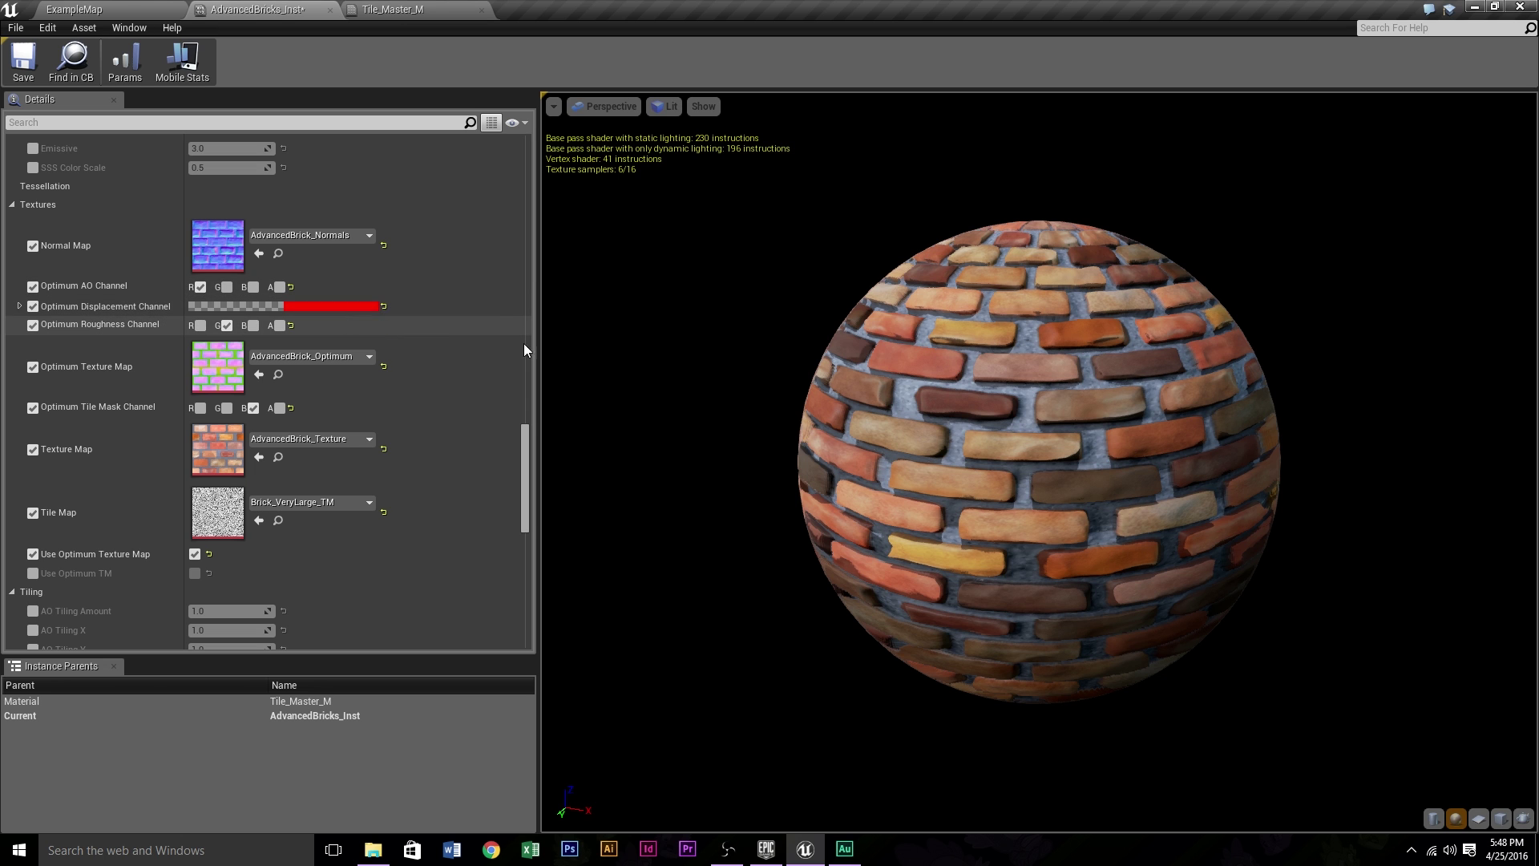
left_click_drag(721, 368, 749, 405)
left_click_drag(673, 349, 763, 335)
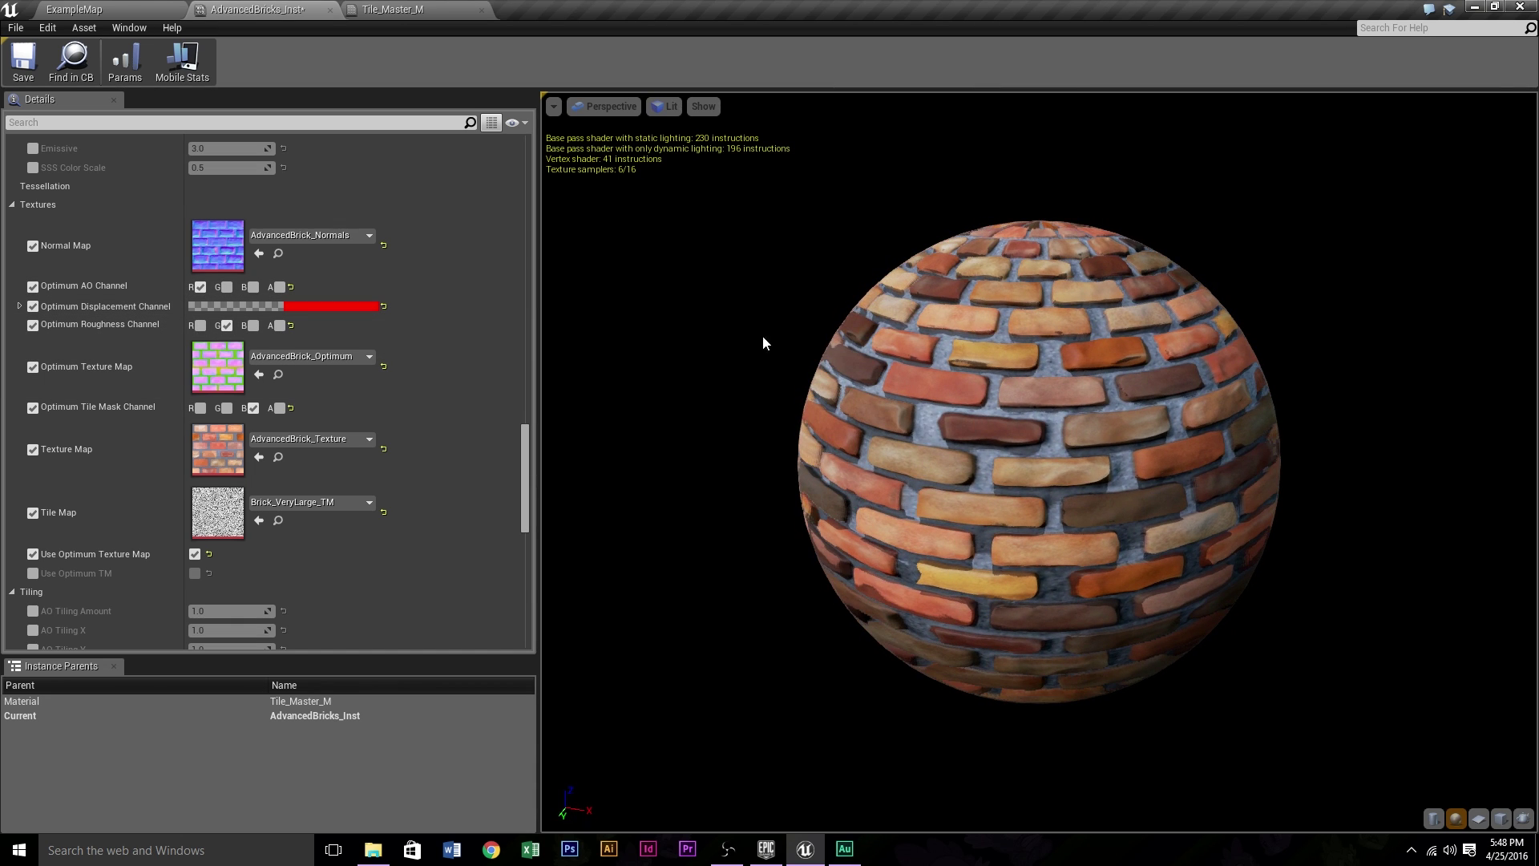
Switch to ExampleMap and examine the Advanced Bricks floor from several distances and angles
left_click(161, 9)
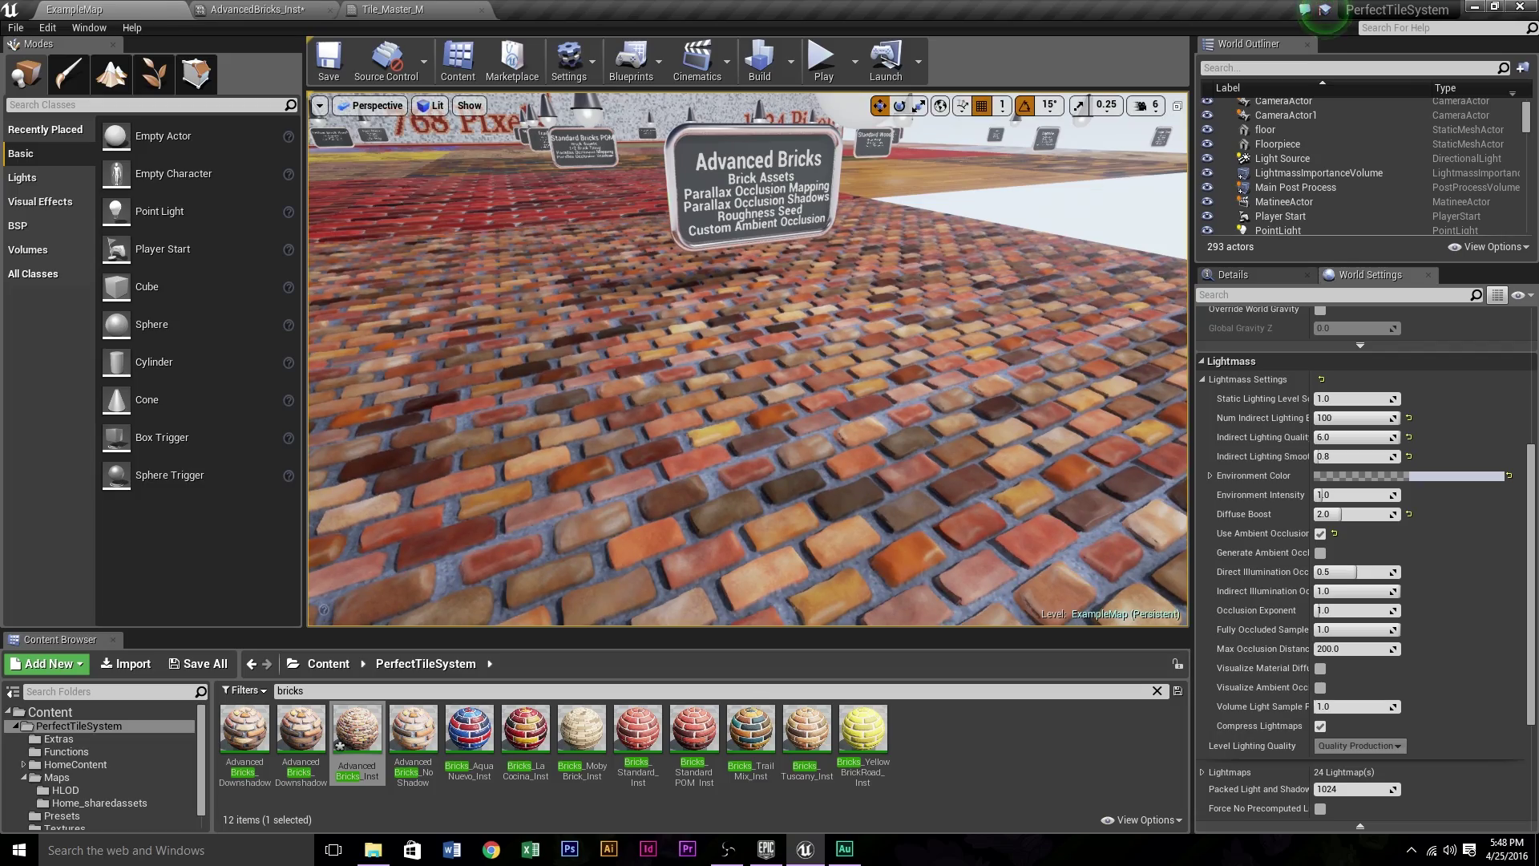
mouse_move(748, 359)
right_mouse_down()
mouse_move(706, 353)
mouse_move(782, 413)
mouse_move(789, 365)
mouse_move(833, 356)
mouse_move(747, 374)
right_mouse_up()
mouse_move(618, 364)
right_mouse_down()
mouse_move(642, 363)
mouse_move(617, 364)
right_mouse_up()
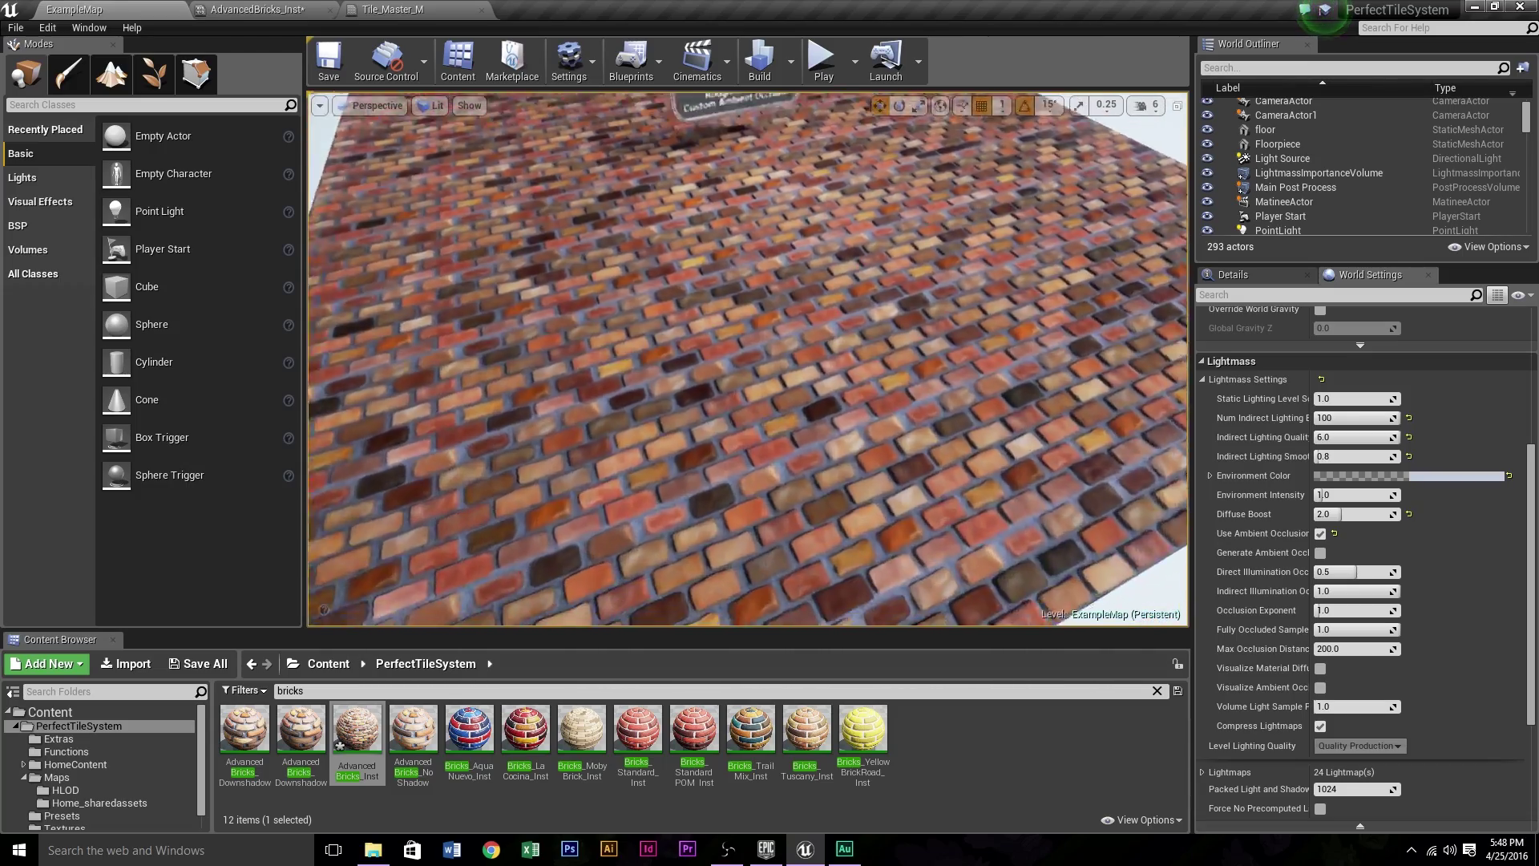
mouse_move(747, 359)
right_mouse_down()
mouse_move(706, 393)
mouse_move(705, 329)
mouse_move(705, 384)
mouse_move(658, 377)
mouse_move(705, 400)
mouse_move(721, 305)
mouse_move(747, 358)
right_mouse_up()
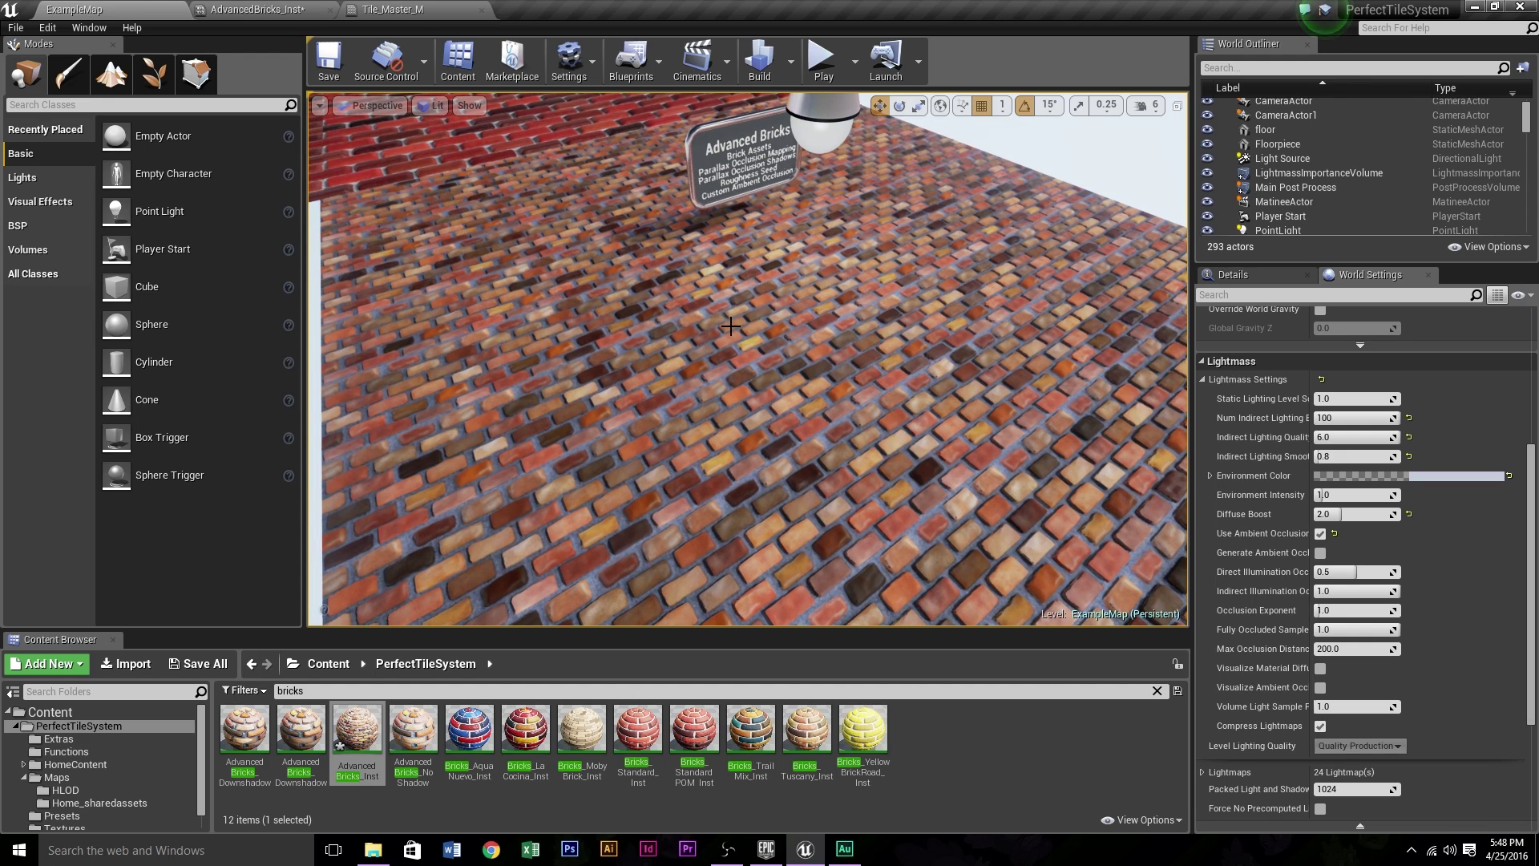
right_click_drag(747, 358, 718, 343)
right_click_drag(433, 589, 433, 589)
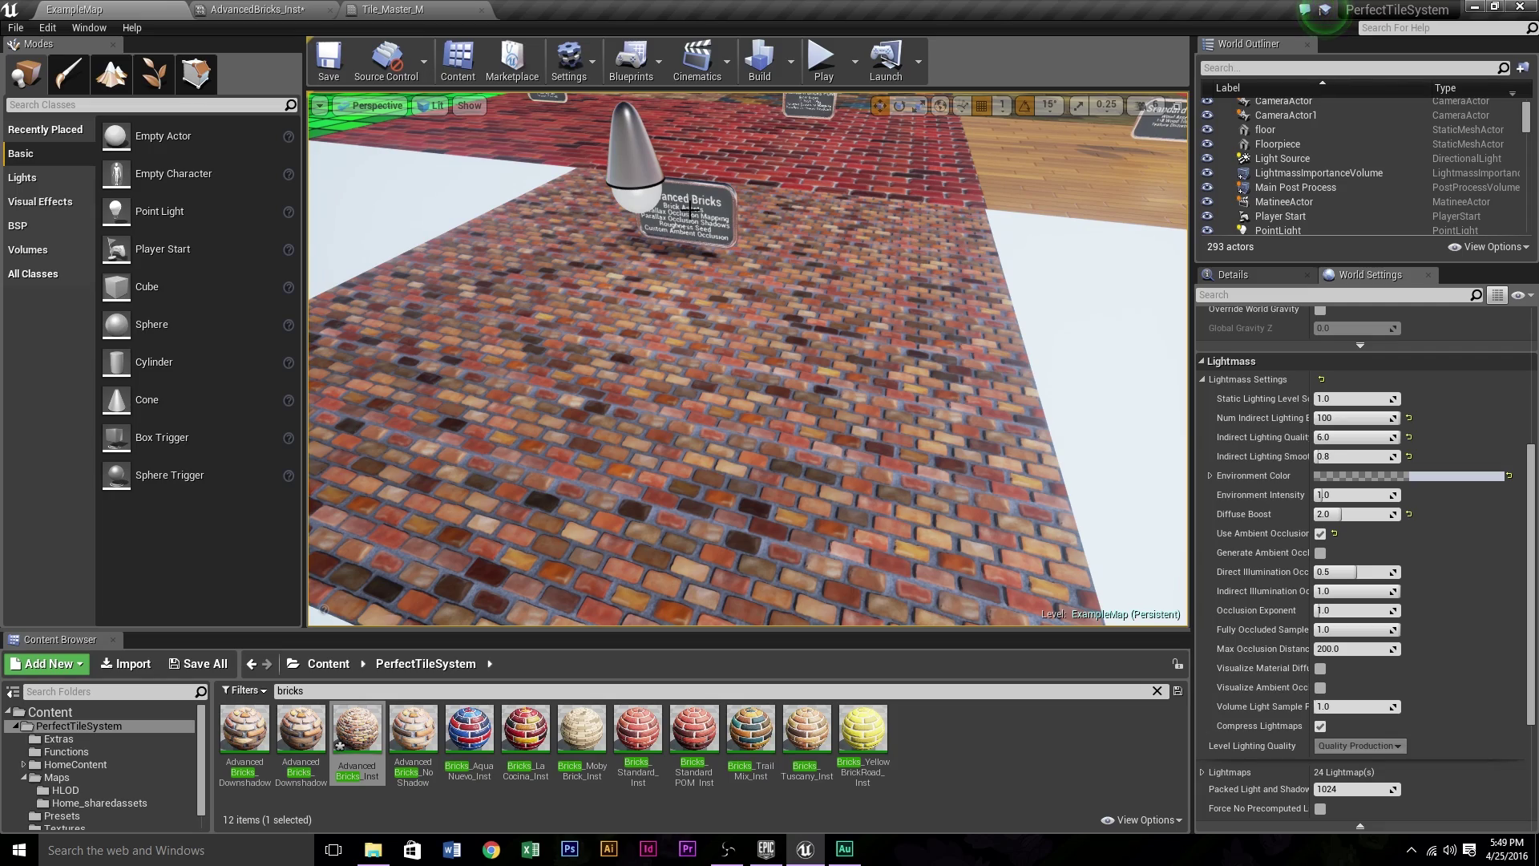
mouse_move(554, 409)
right_mouse_down()
mouse_move(705, 376)
mouse_move(601, 368)
mouse_move(496, 412)
mouse_move(521, 376)
mouse_move(537, 401)
mouse_move(561, 353)
mouse_move(554, 409)
right_mouse_up()
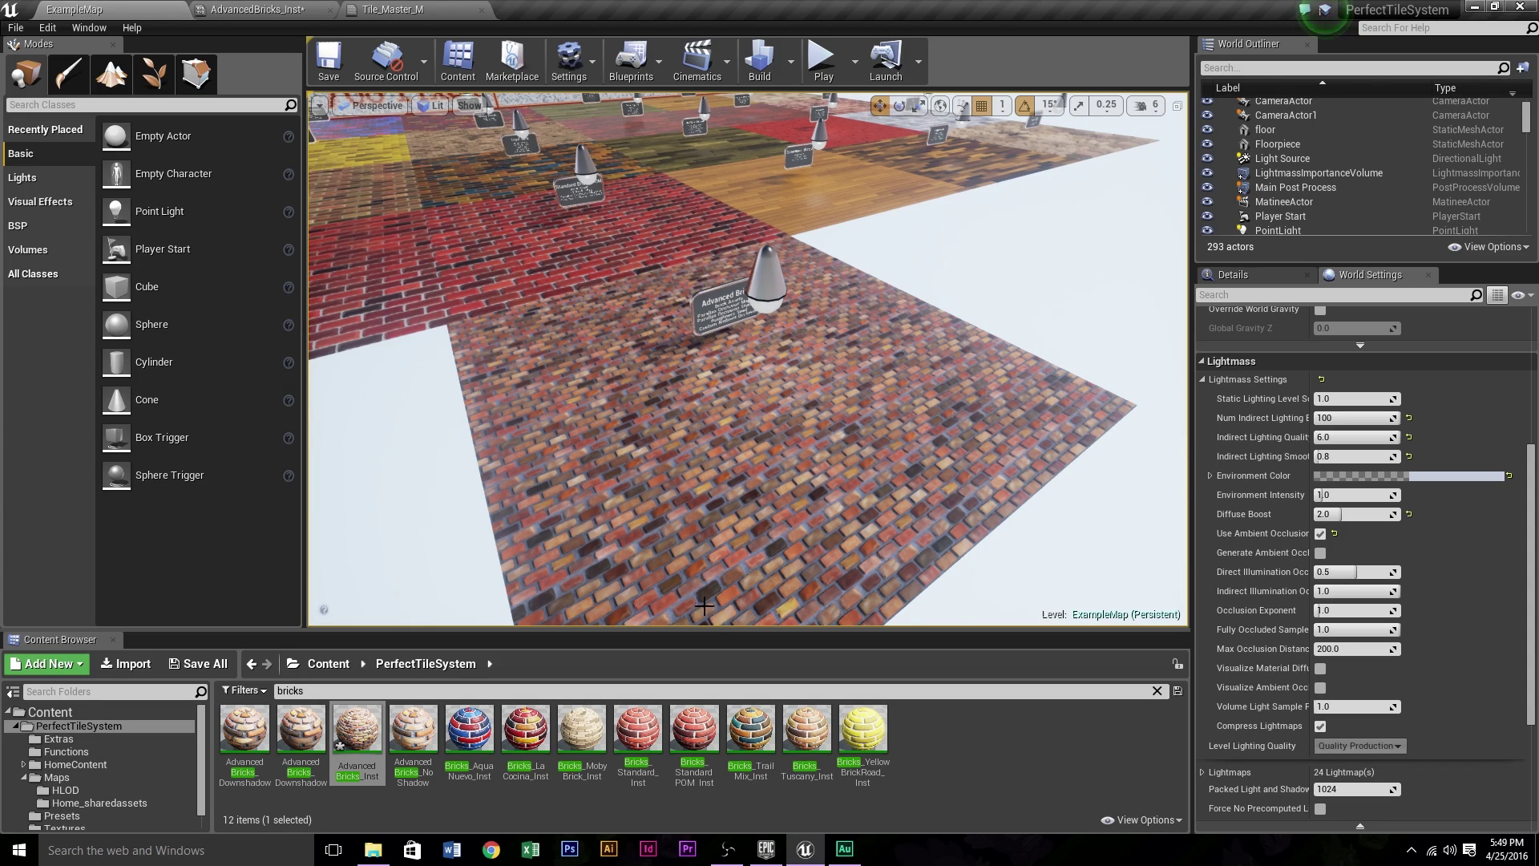
Go to the lacquered mahogany floor, search the content for "maho" and open the Wood_LaqueredMahogany_Inst material instance
left_click_drag(675, 480, 762, 304)
right_click_drag(677, 498, 597, 513)
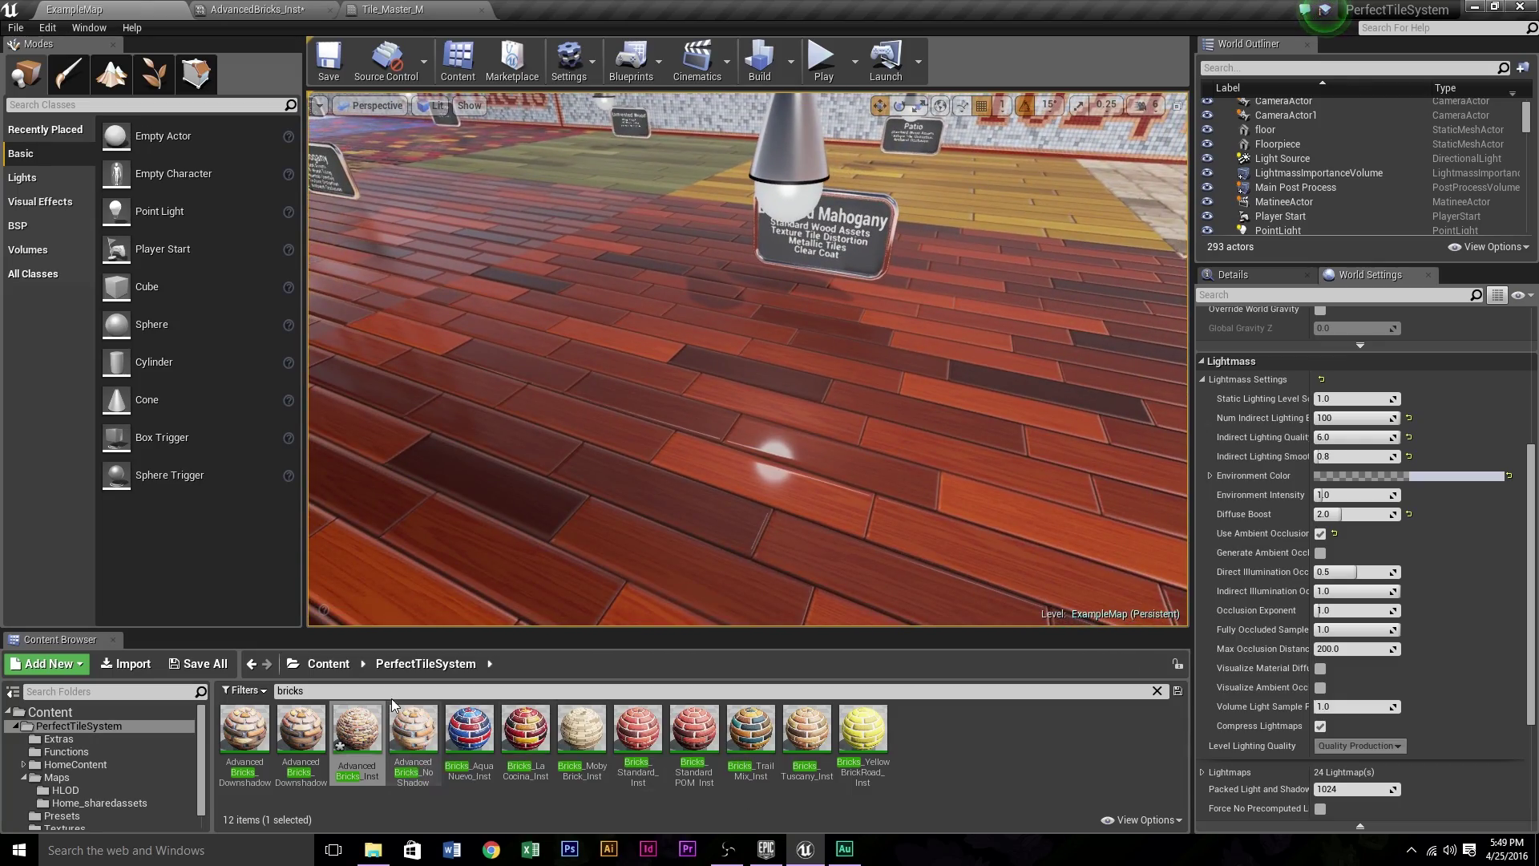
left_click_drag(313, 690, 54, 685)
type("maho")
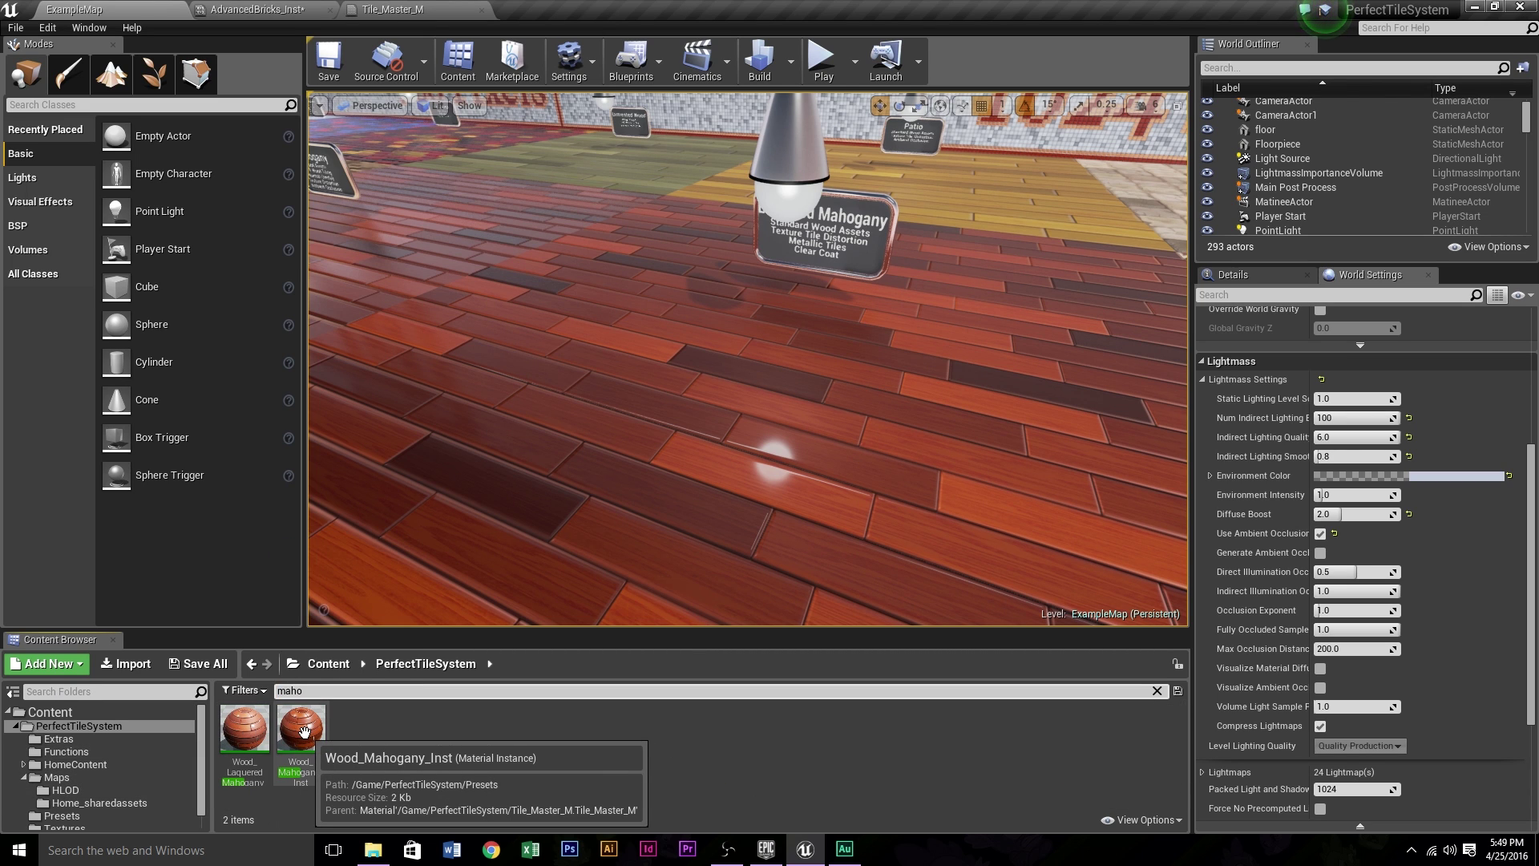
double_click(245, 729)
Inspect the mahogany preview sphere and raise Metallic Amount in the Misc group to about 2.67
left_click_drag(1039, 462, 769, 513)
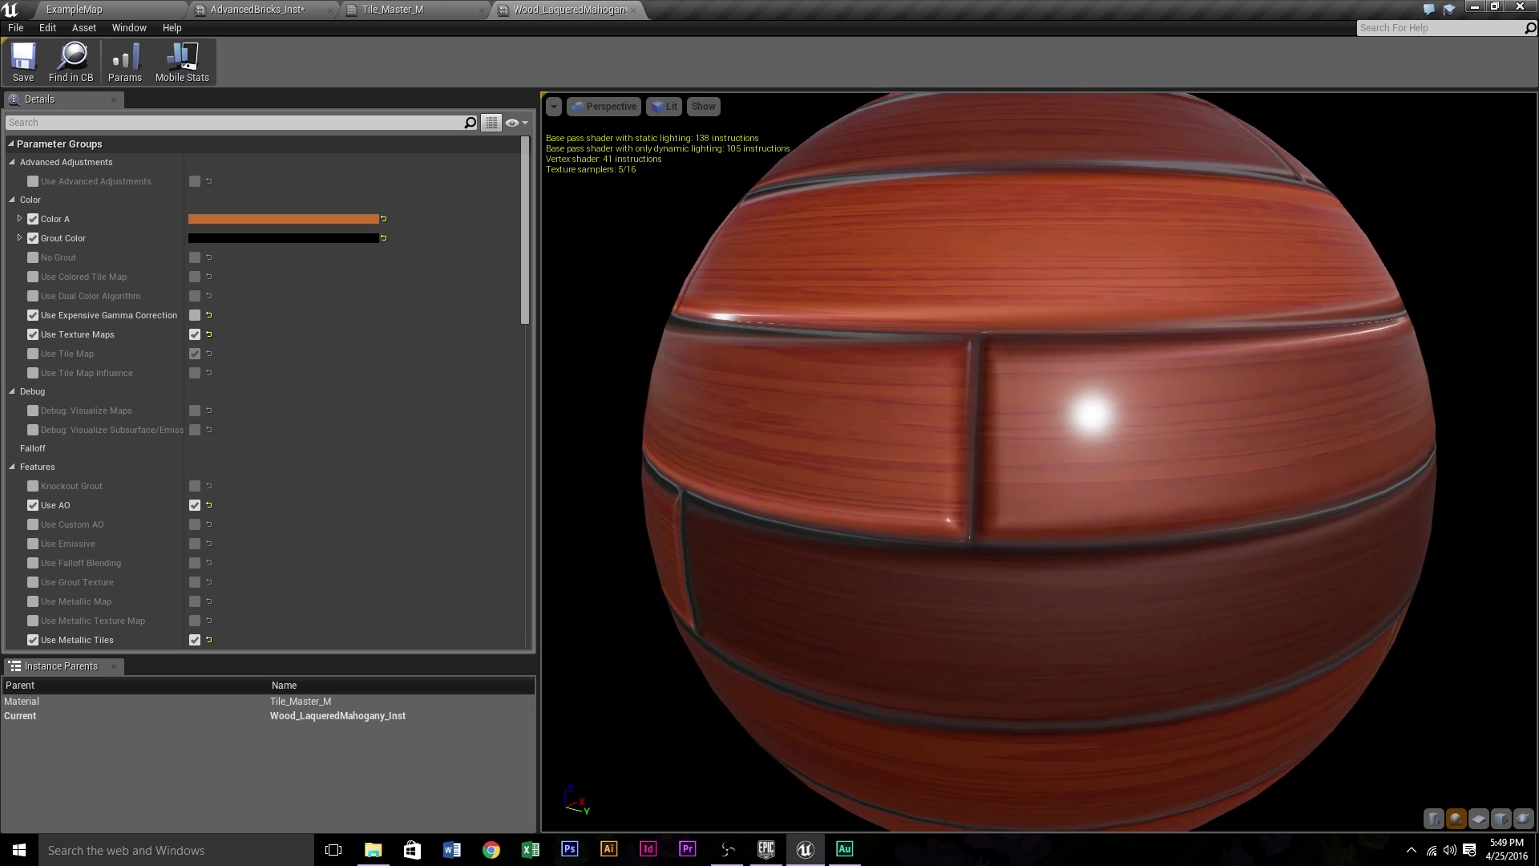
right_click_drag(769, 513, 769, 617)
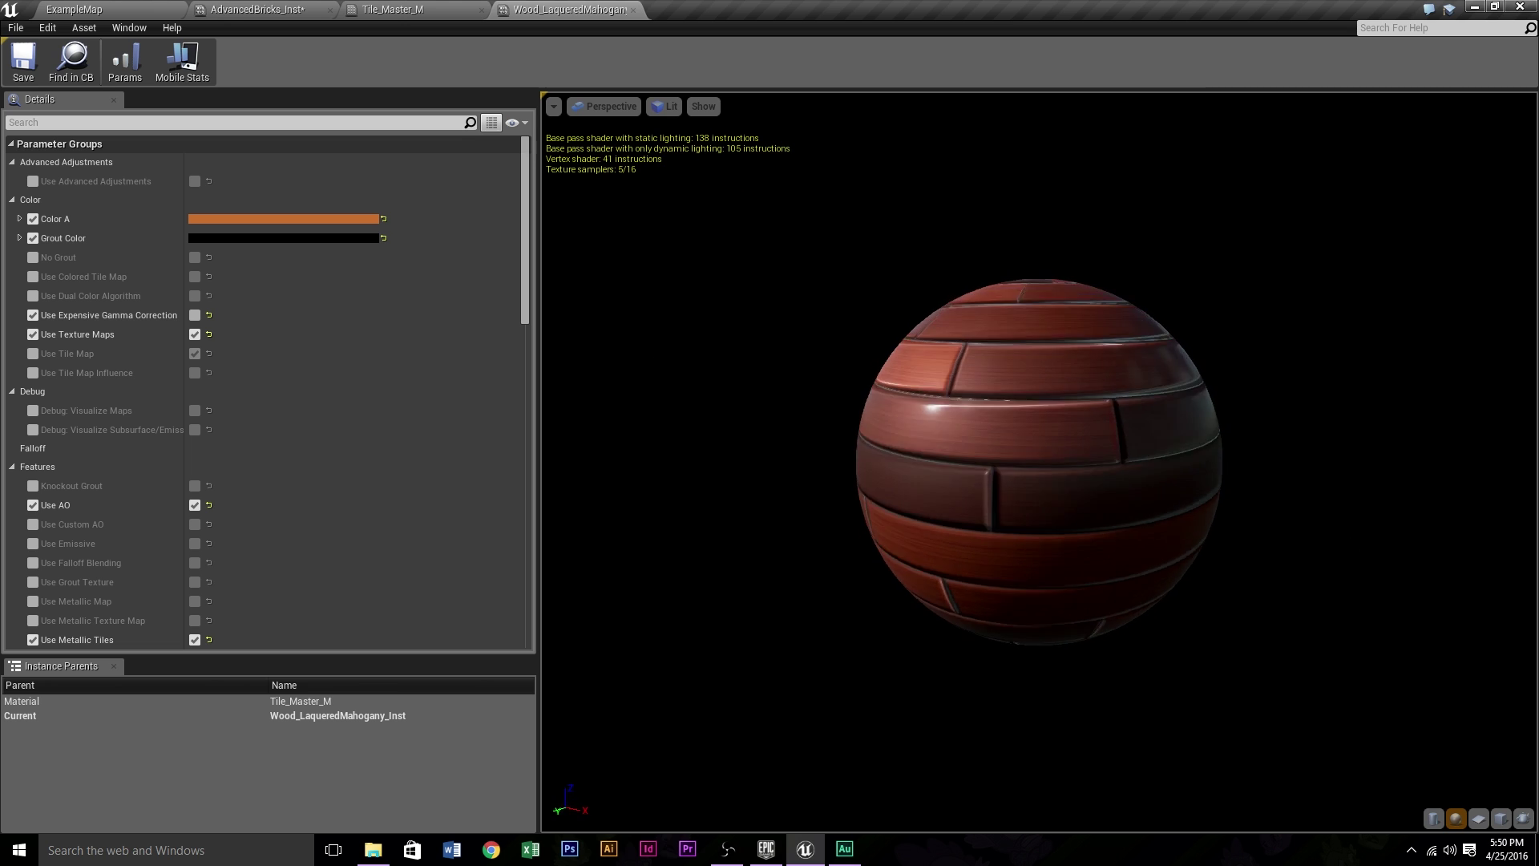
left_click_drag(1039, 461, 1345, 550)
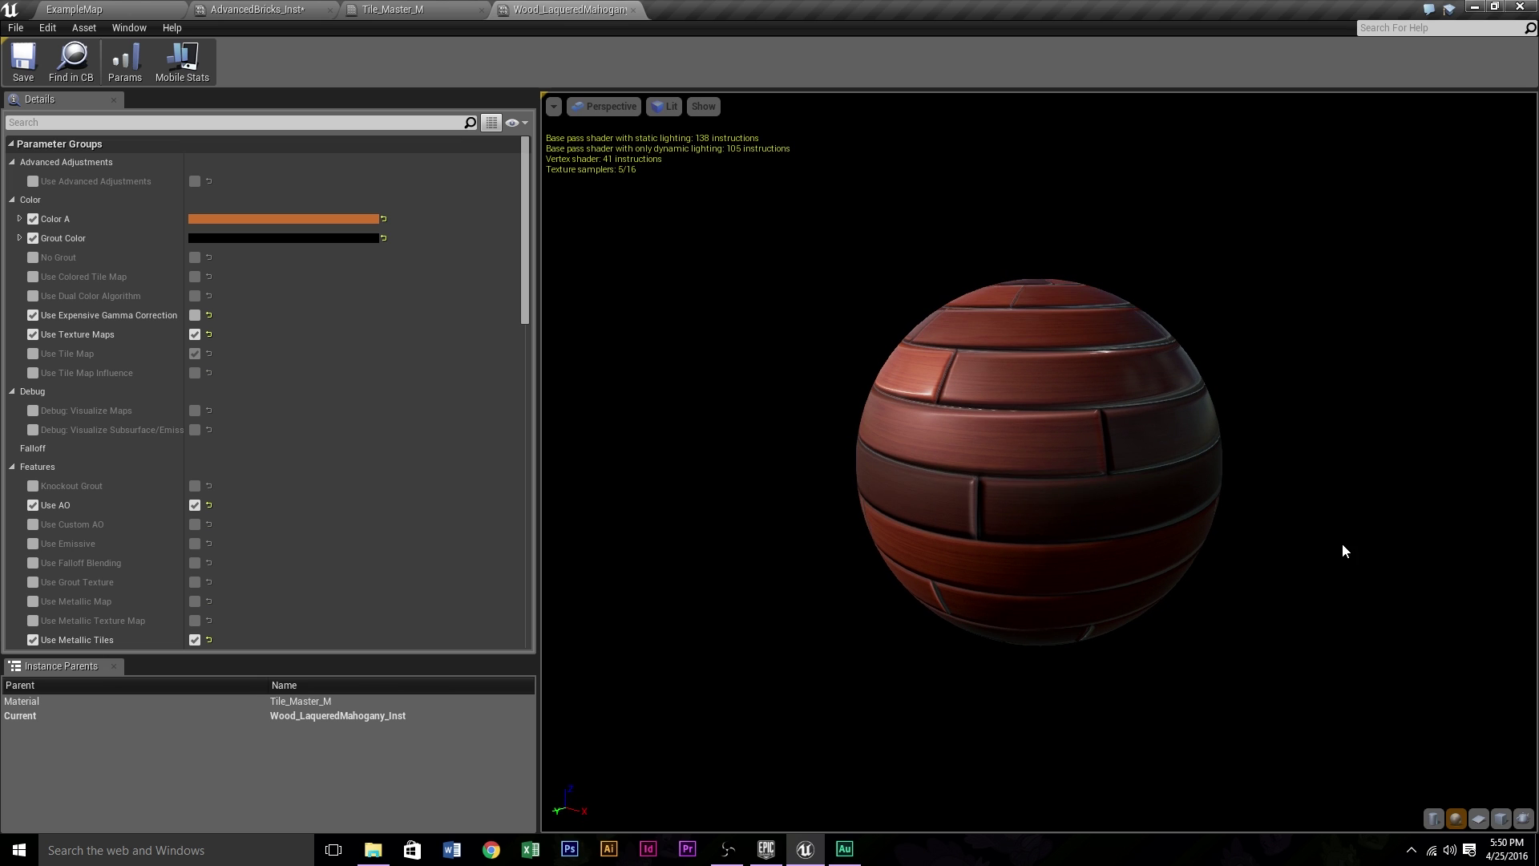
scroll(426, 435, "down", 10)
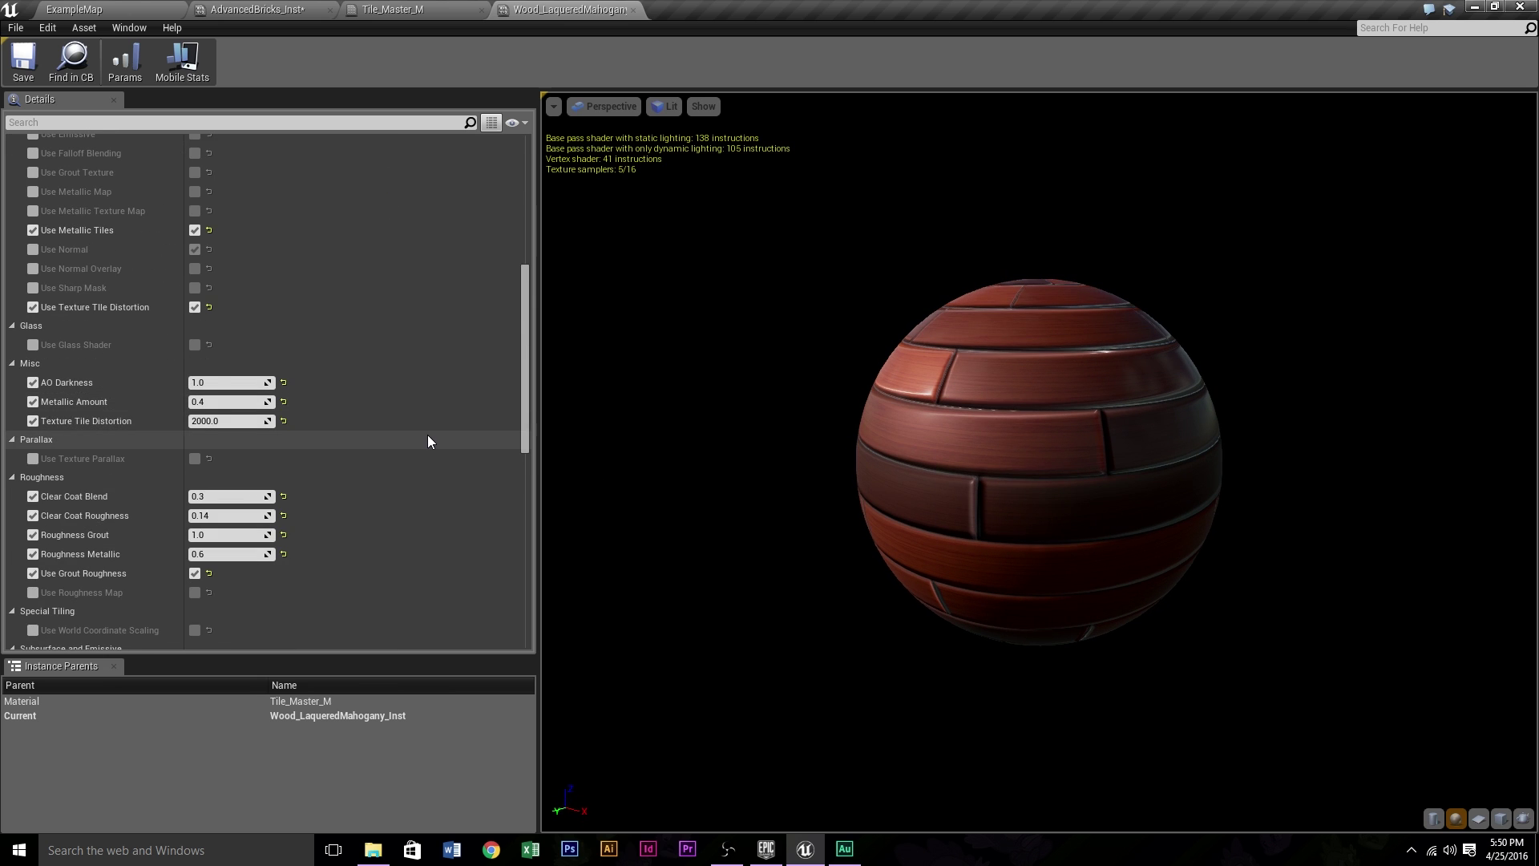
left_click_drag(1090, 505, 1019, 471)
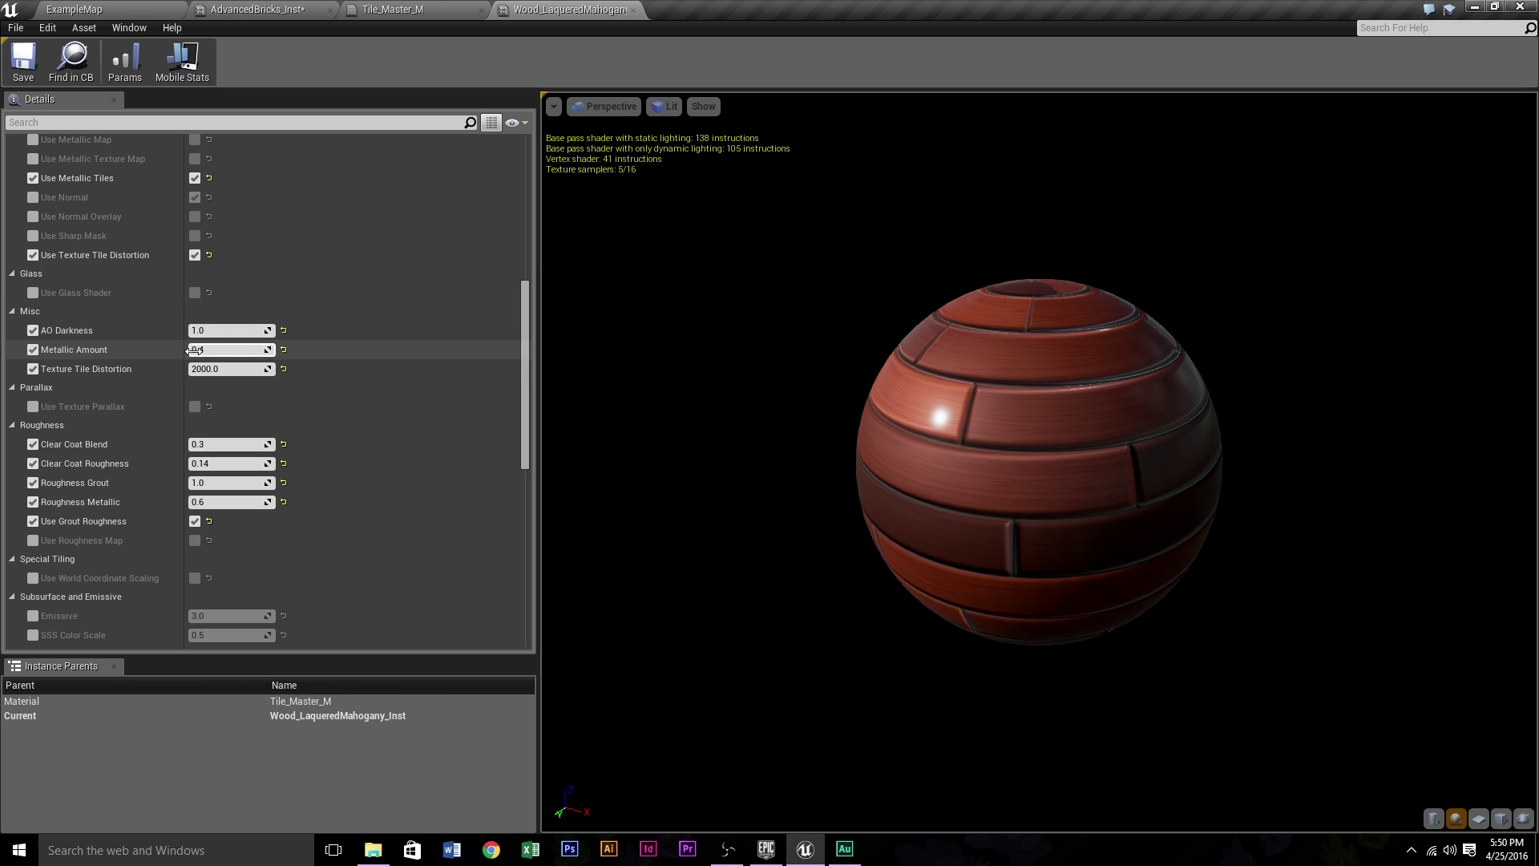
mouse_move(222, 350)
left_mouse_down()
mouse_move(325, 350)
mouse_move(210, 351)
mouse_move(240, 350)
left_mouse_up()
left_click_drag(962, 449, 738, 498)
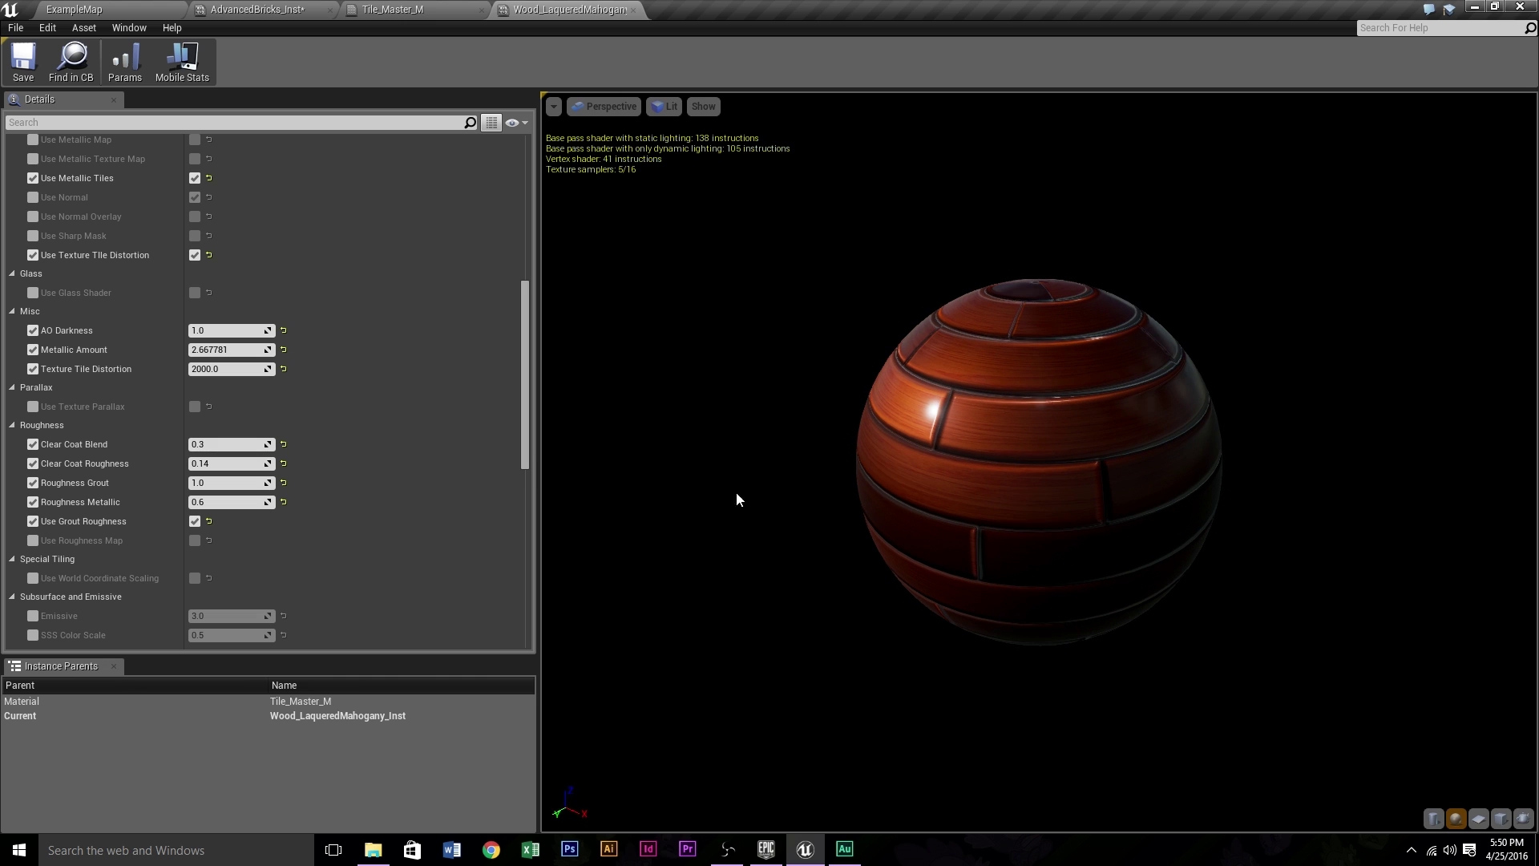
Lower Metallic Amount to about -1.68 to compare the effect on the mahogany sphere, and settle on 0.4
left_click_drag(233, 351, 210, 350)
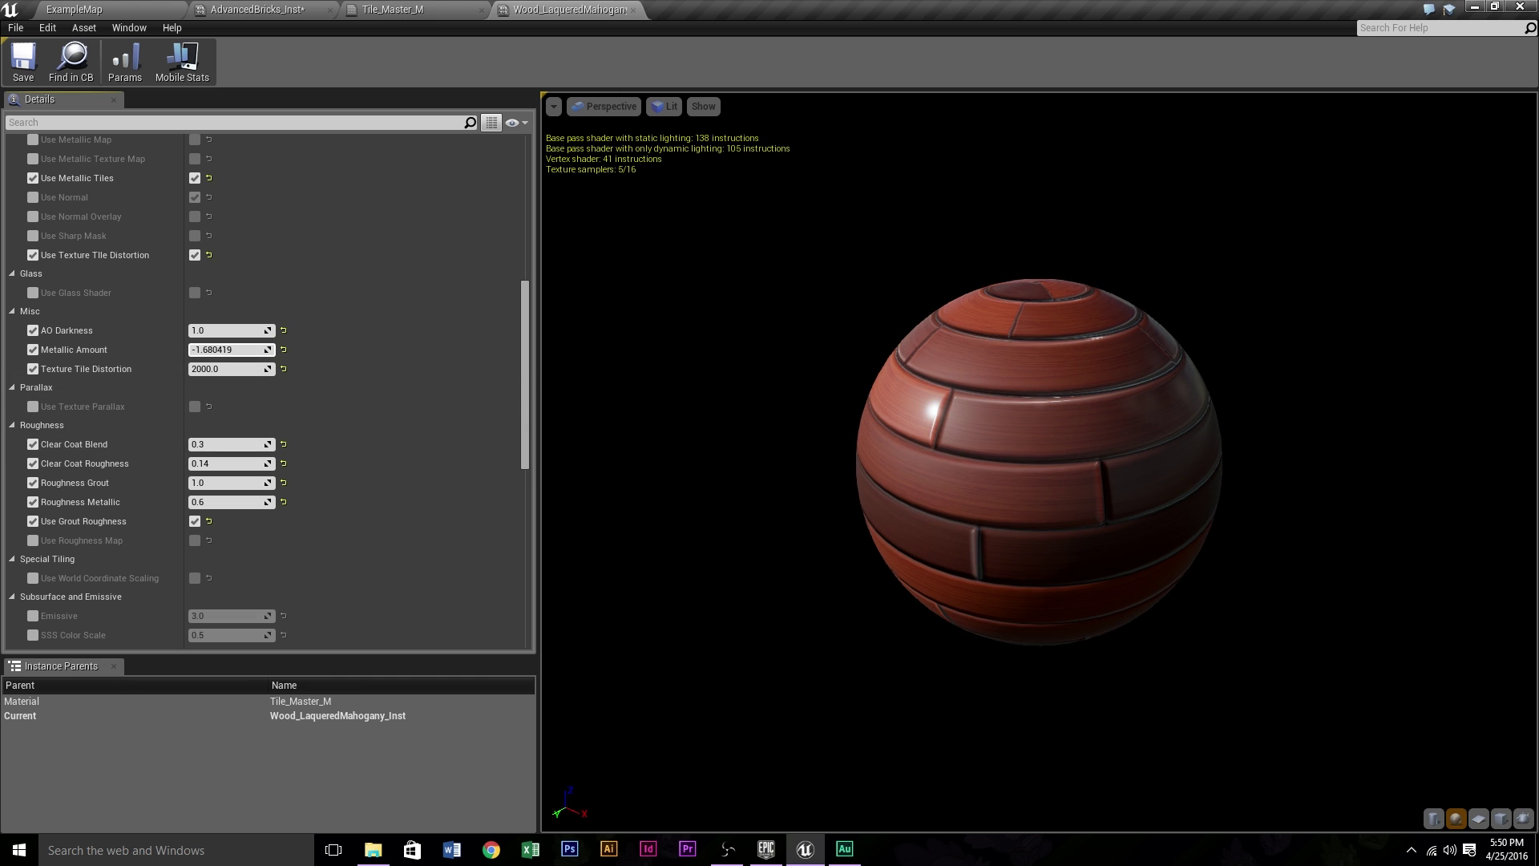
mouse_move(1034, 459)
left_mouse_down()
mouse_move(1050, 417)
mouse_move(1042, 361)
mouse_move(1034, 505)
mouse_move(1058, 445)
left_mouse_up()
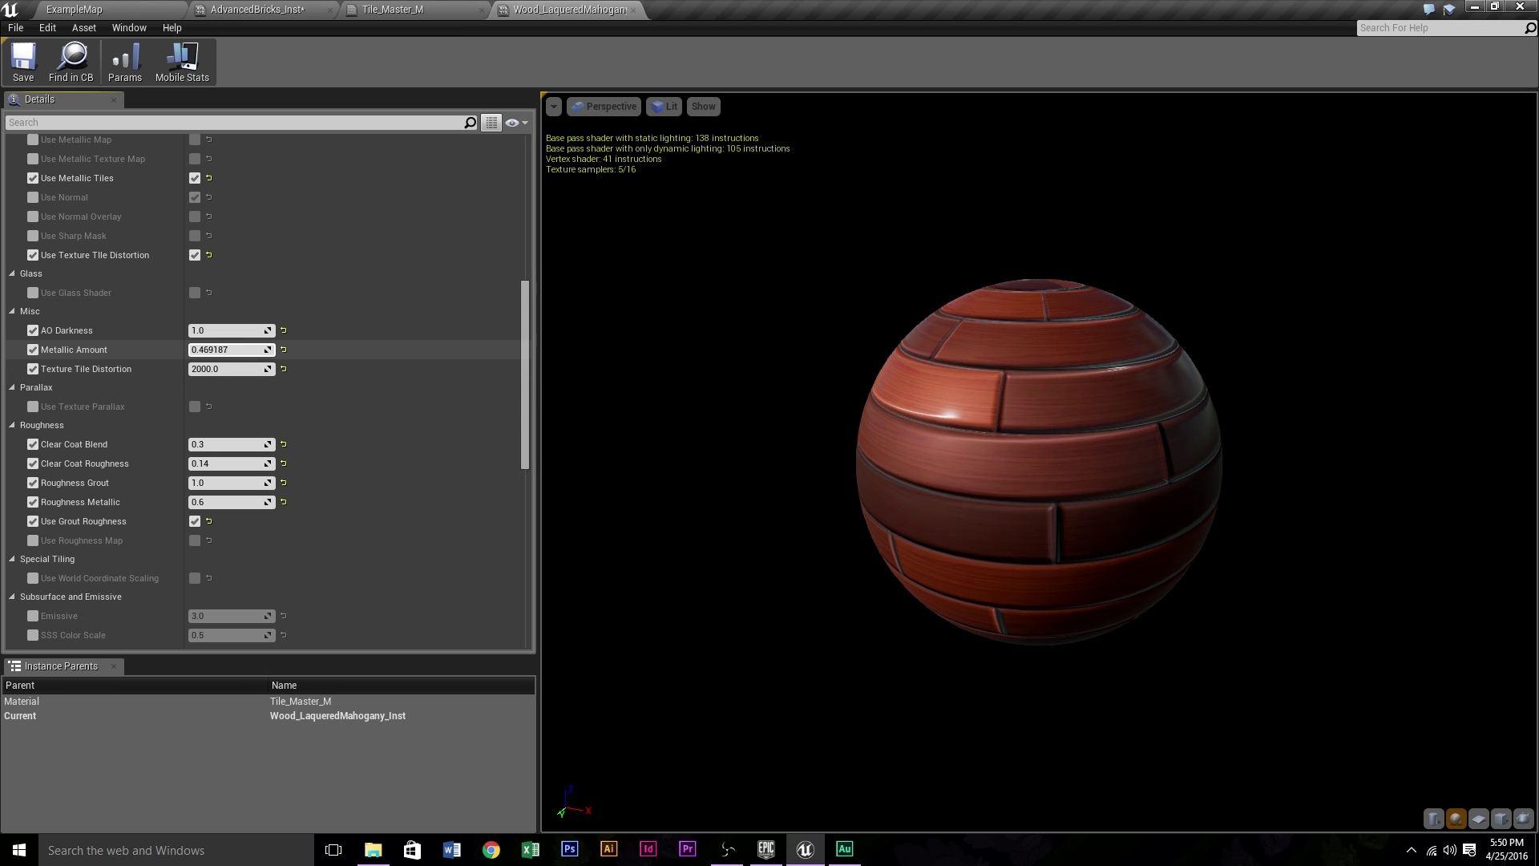
left_click_drag(229, 350, 225, 350)
left_click(228, 351)
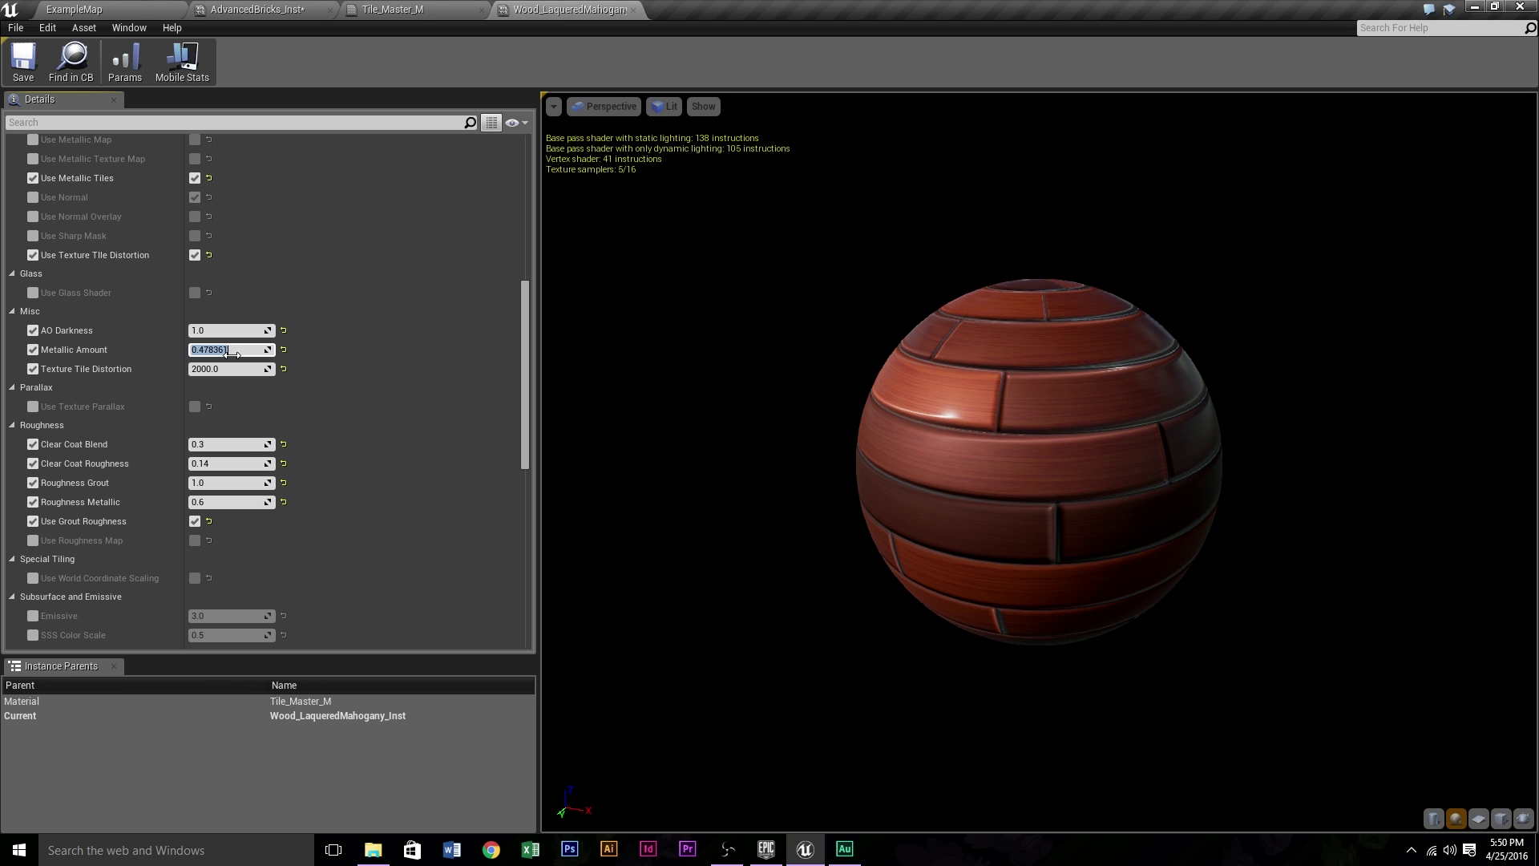
type("0.4")
mouse_move(1161, 497)
left_mouse_down()
mouse_move(1122, 505)
mouse_move(1098, 433)
mouse_move(1114, 497)
mouse_move(986, 473)
mouse_move(1138, 513)
left_mouse_up()
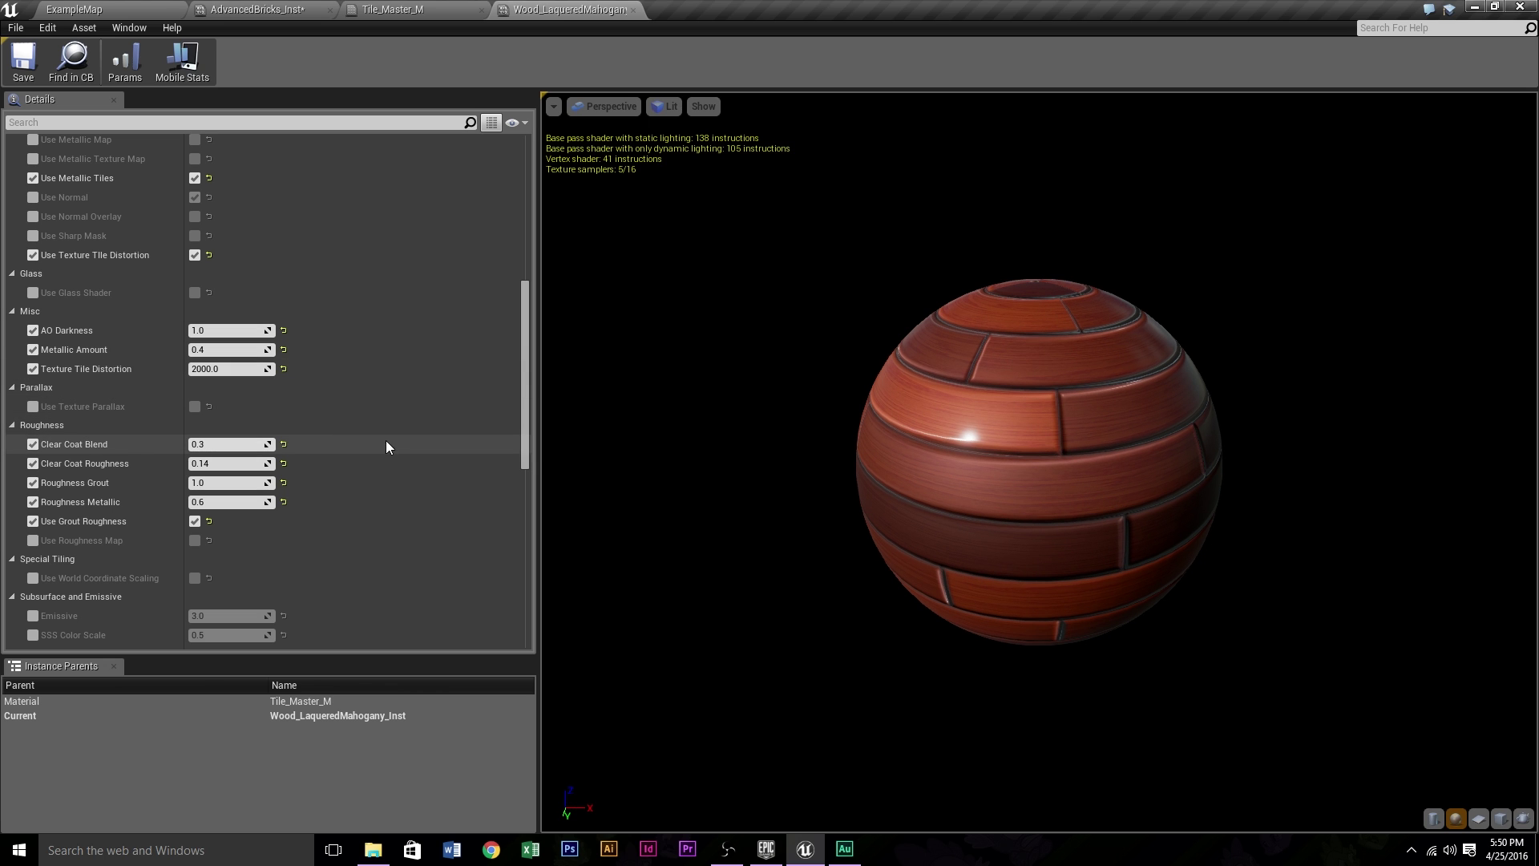
Raise Clear Coat Blend in the Roughness group to about 8.93 and inspect the sheen on the preview sphere
scroll(372, 427, "down", 2)
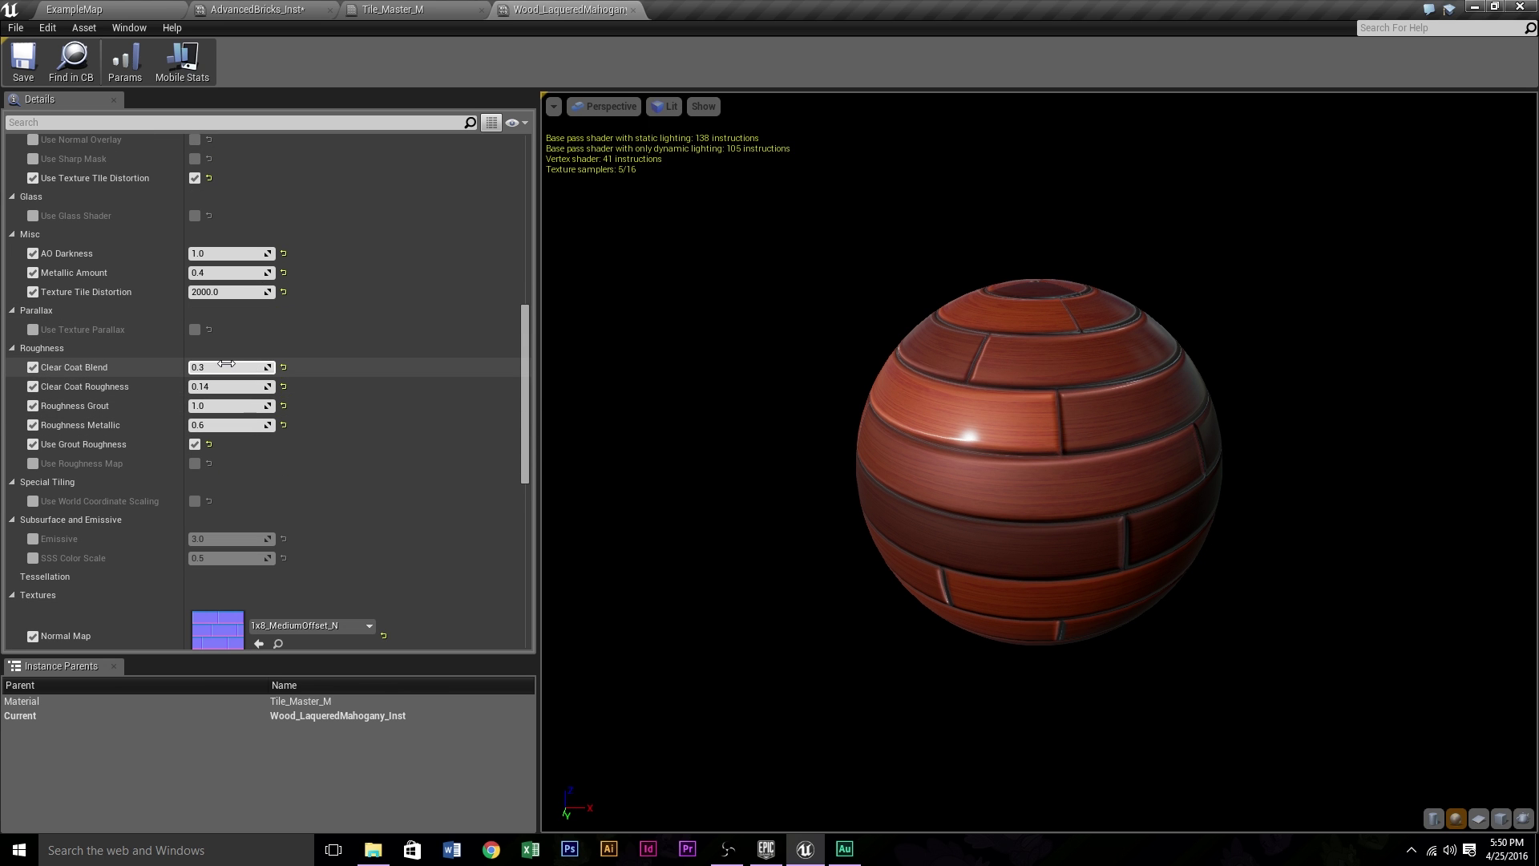
left_click_drag(900, 523, 899, 457)
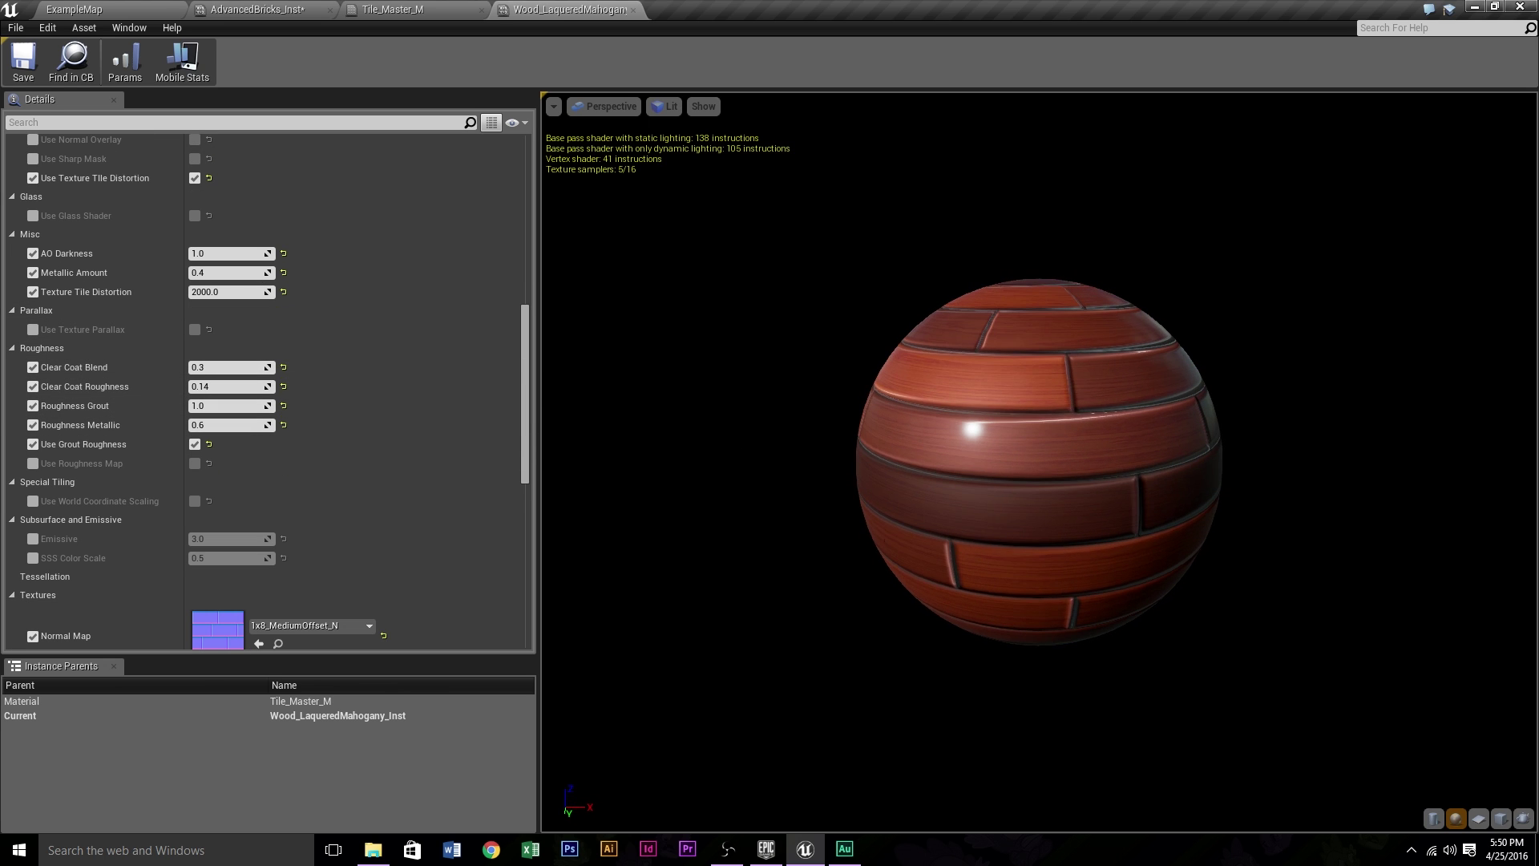
left_click_drag(225, 366, 256, 367)
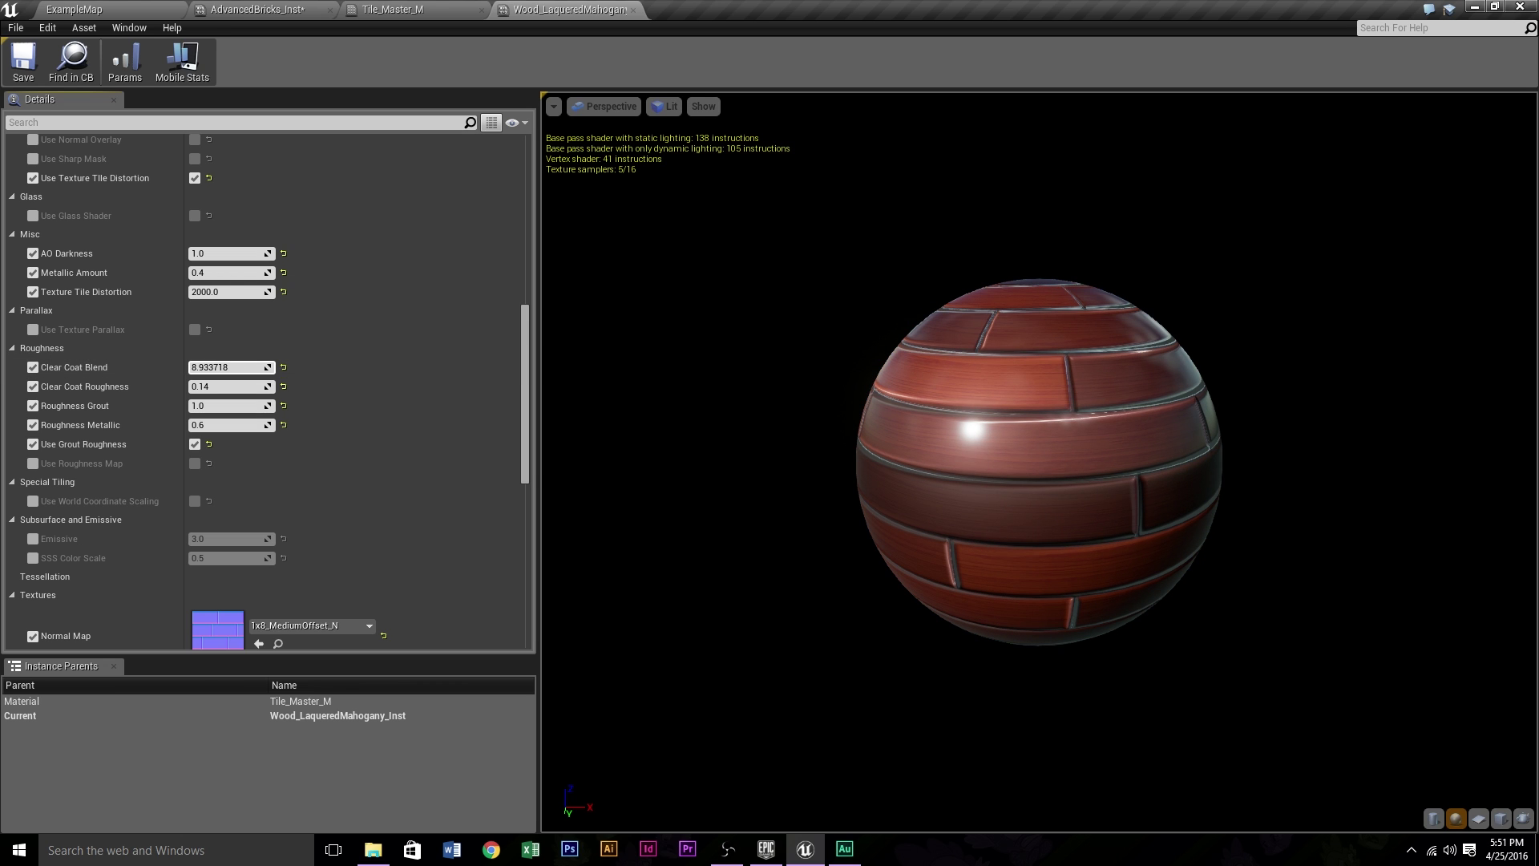
mouse_move(960, 537)
left_mouse_down()
mouse_move(960, 625)
mouse_move(950, 549)
left_mouse_up()
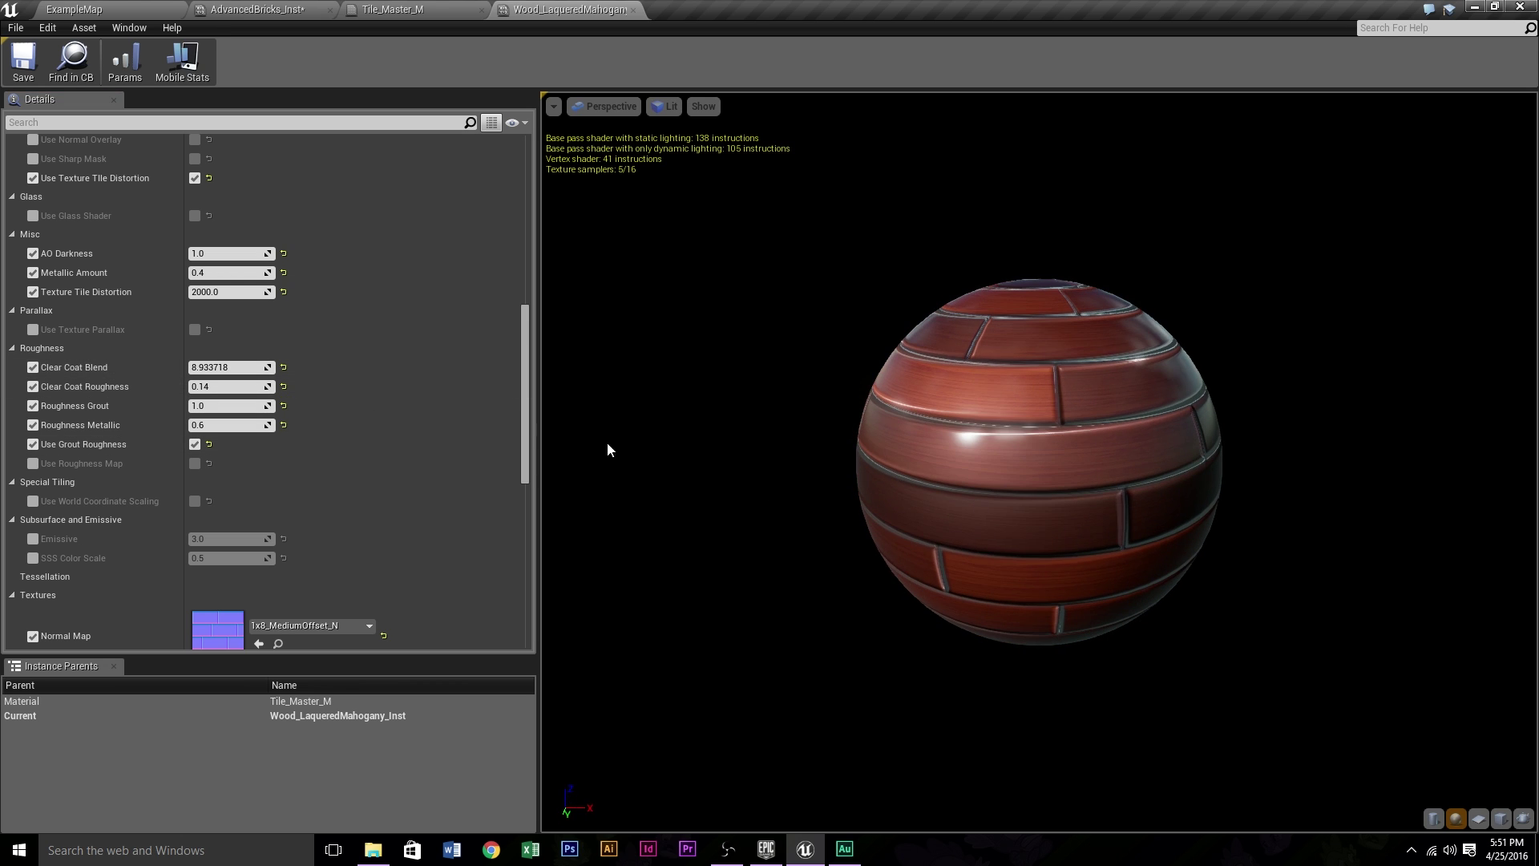
Set Clear Coat Blend to 0.3 and check the highlights on the mahogany sphere
mouse_move(242, 367)
left_mouse_down()
mouse_move(152, 367)
mouse_move(236, 371)
left_mouse_up()
left_click(236, 371)
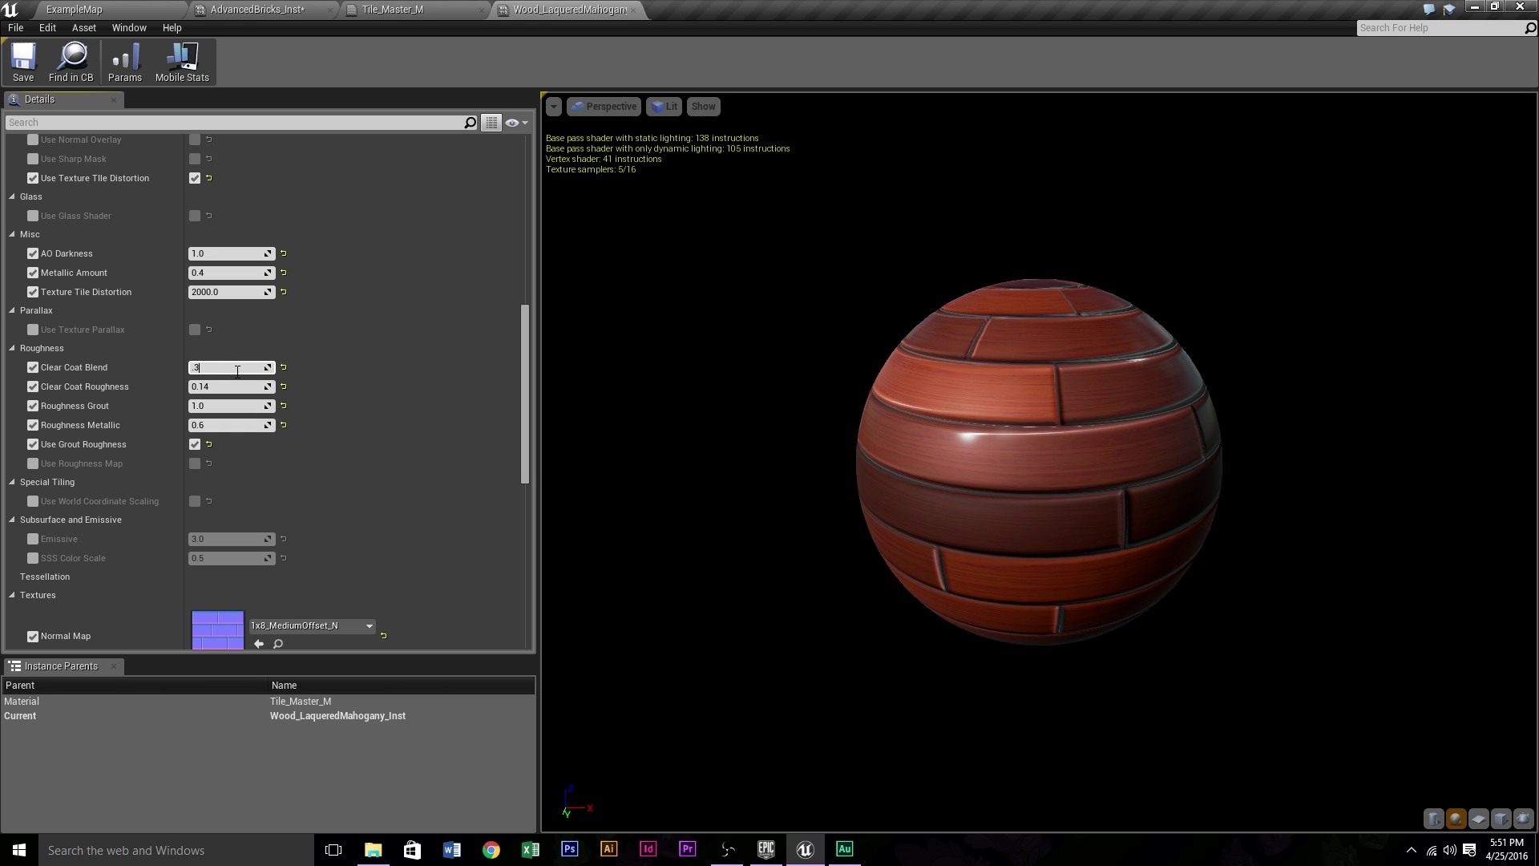
type("0.3")
key("Return")
left_click_drag(1038, 462, 1178, 521)
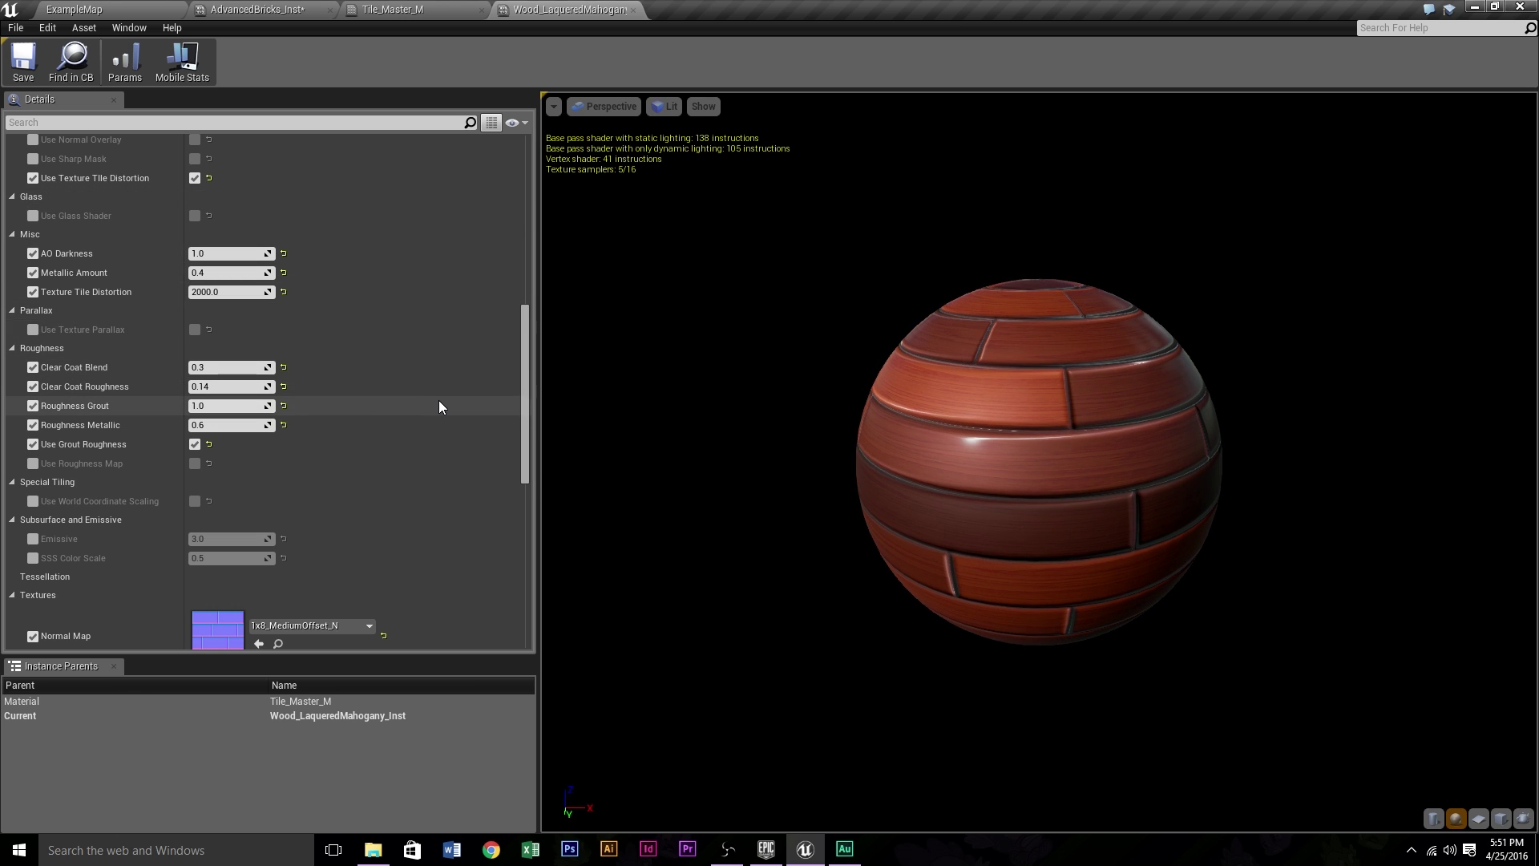
Review the remaining roughness and texture parameters, and examine the mahogany material on a cube preview from several angles
scroll(439, 401, "down", 2)
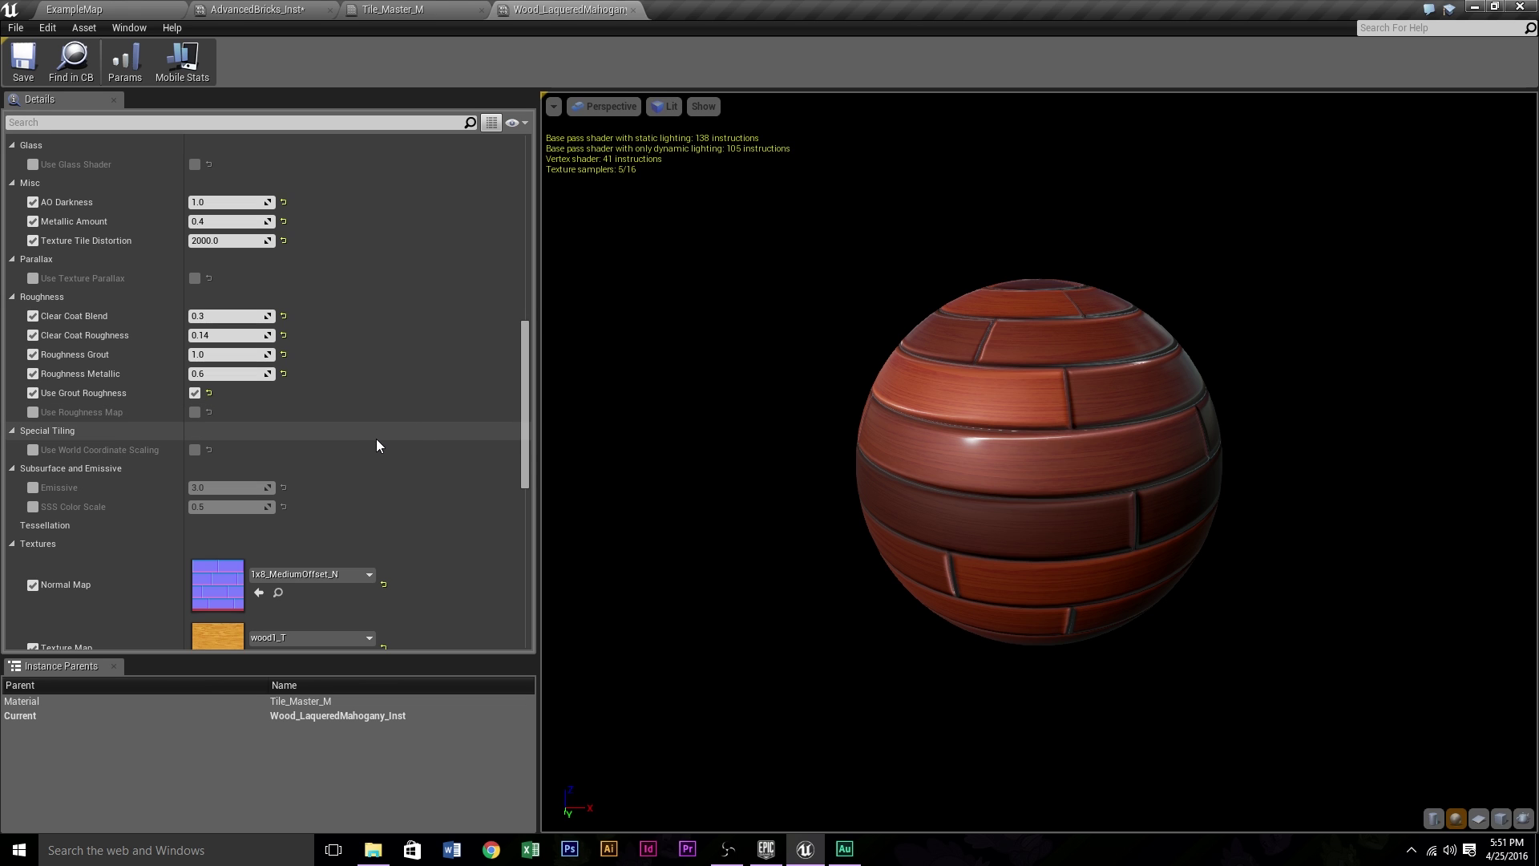
scroll(376, 439, "down", 4)
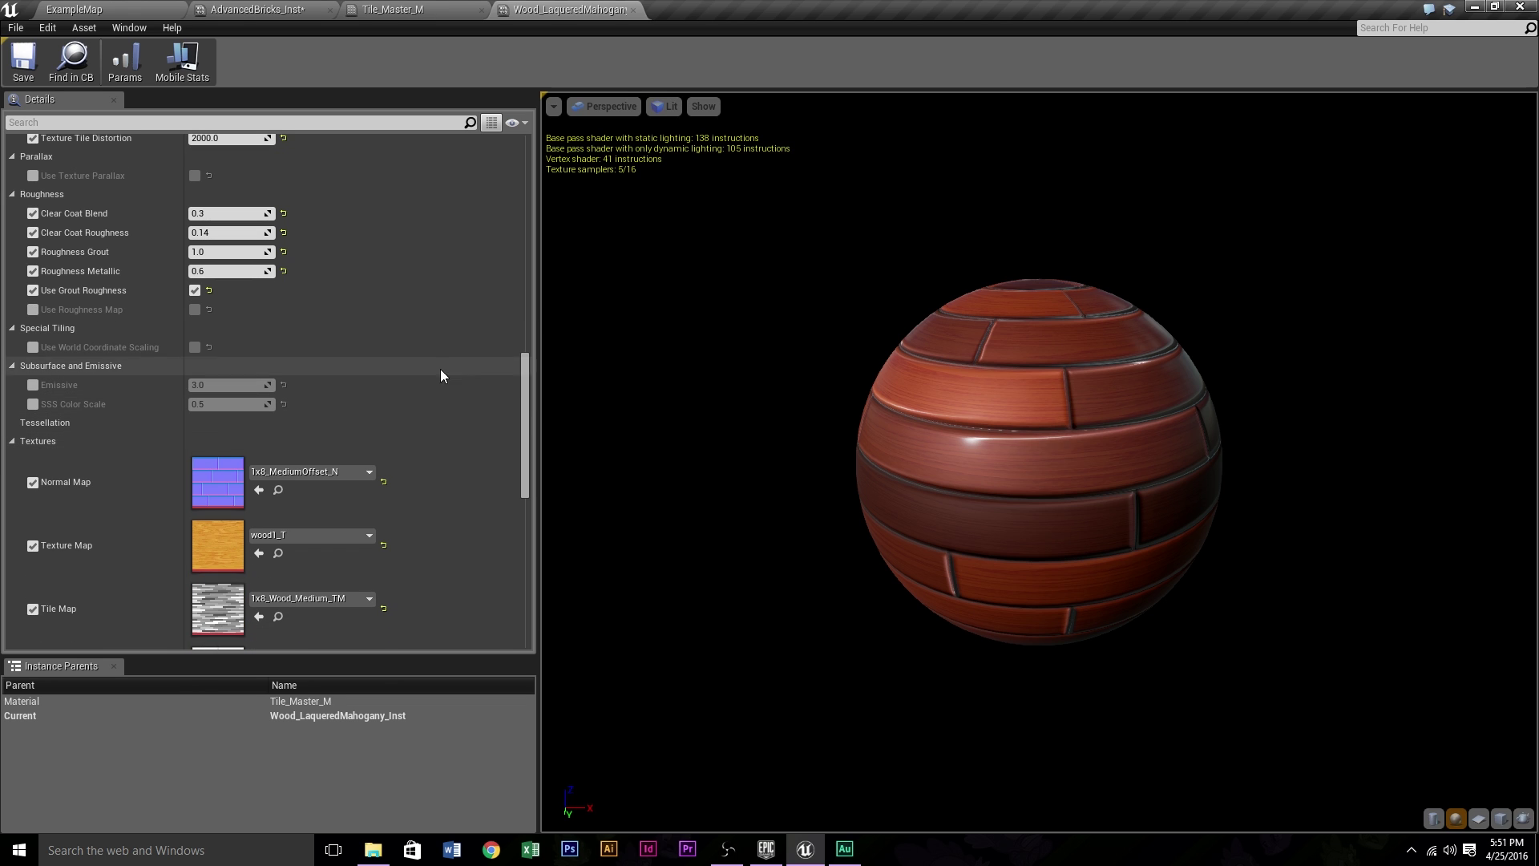
left_click_drag(970, 370, 991, 433)
left_click(1499, 817)
mouse_move(809, 561)
left_mouse_down()
mouse_move(857, 585)
mouse_move(810, 561)
left_mouse_up()
left_click_drag(782, 497, 1213, 418)
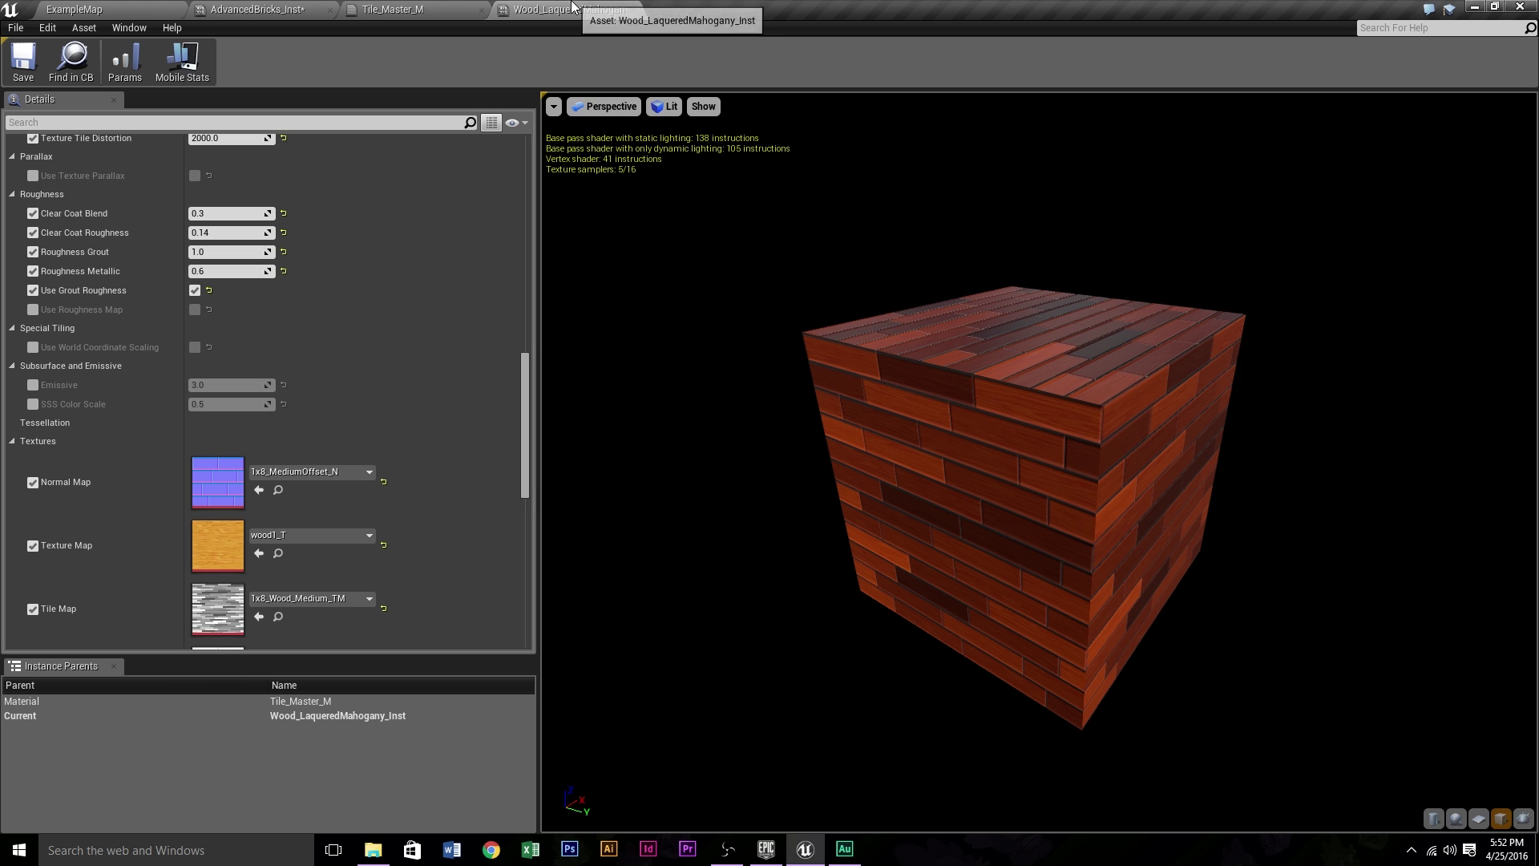
Close the Wood_LaqueredMahogany_Inst, Tile_Master_M and AdvancedBricks_Inst editors to return to ExampleMap
left_click(388, 8)
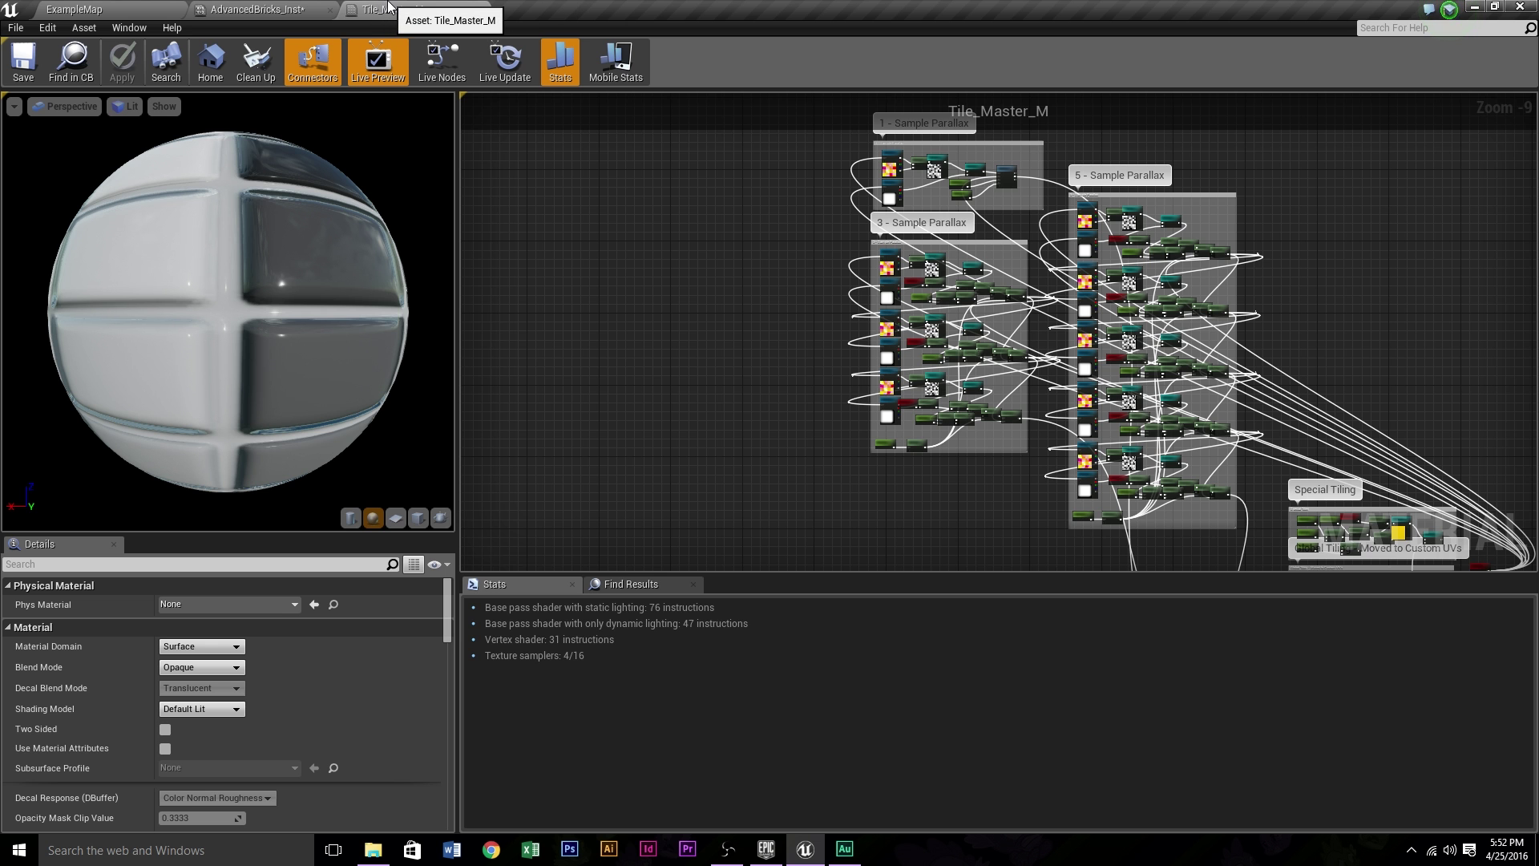
left_click(279, 10)
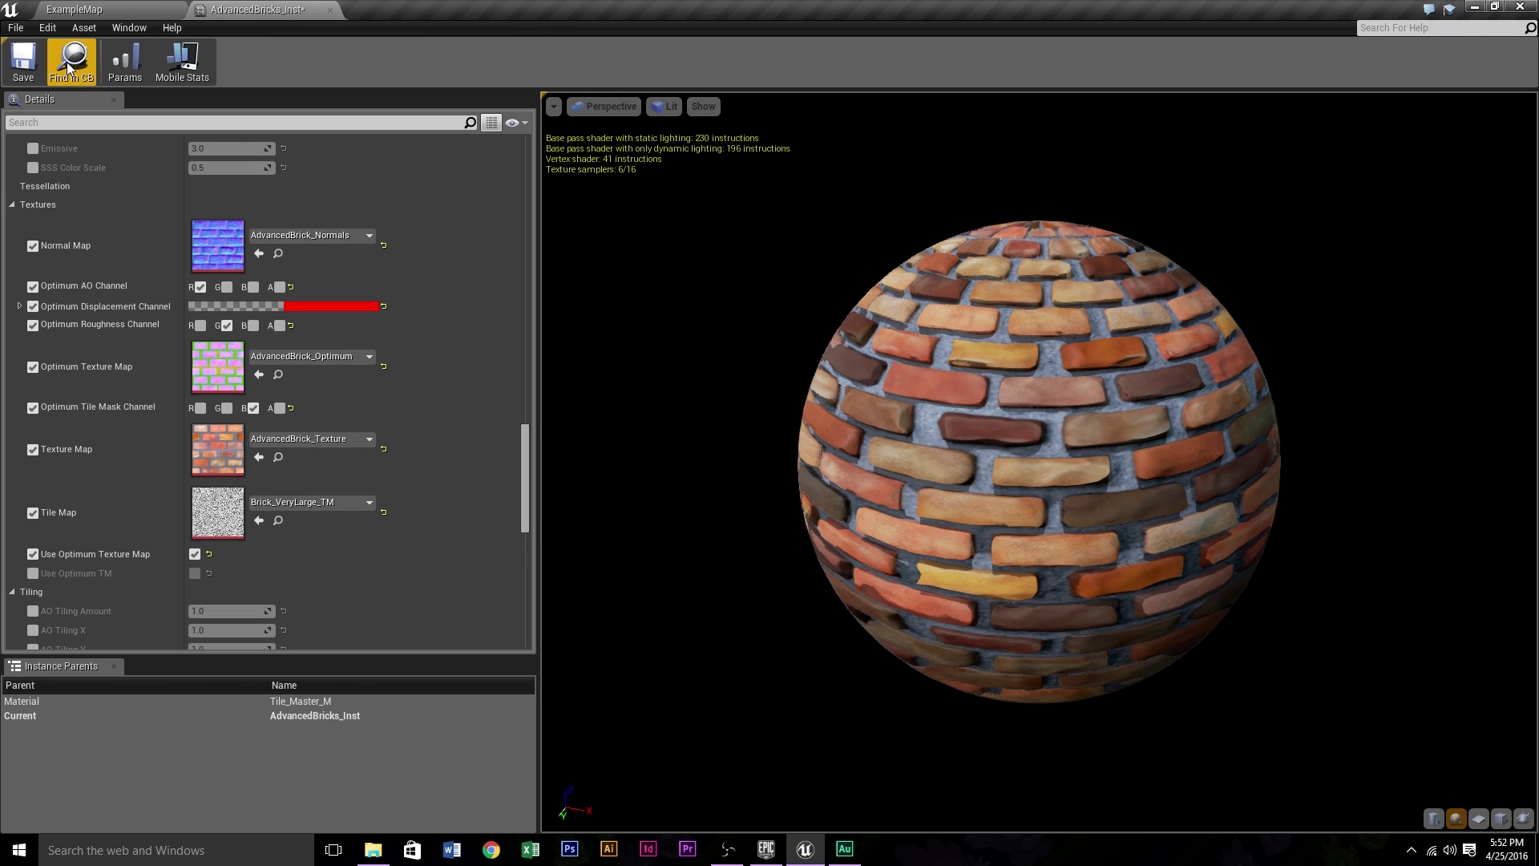
middle_click(233, 4)
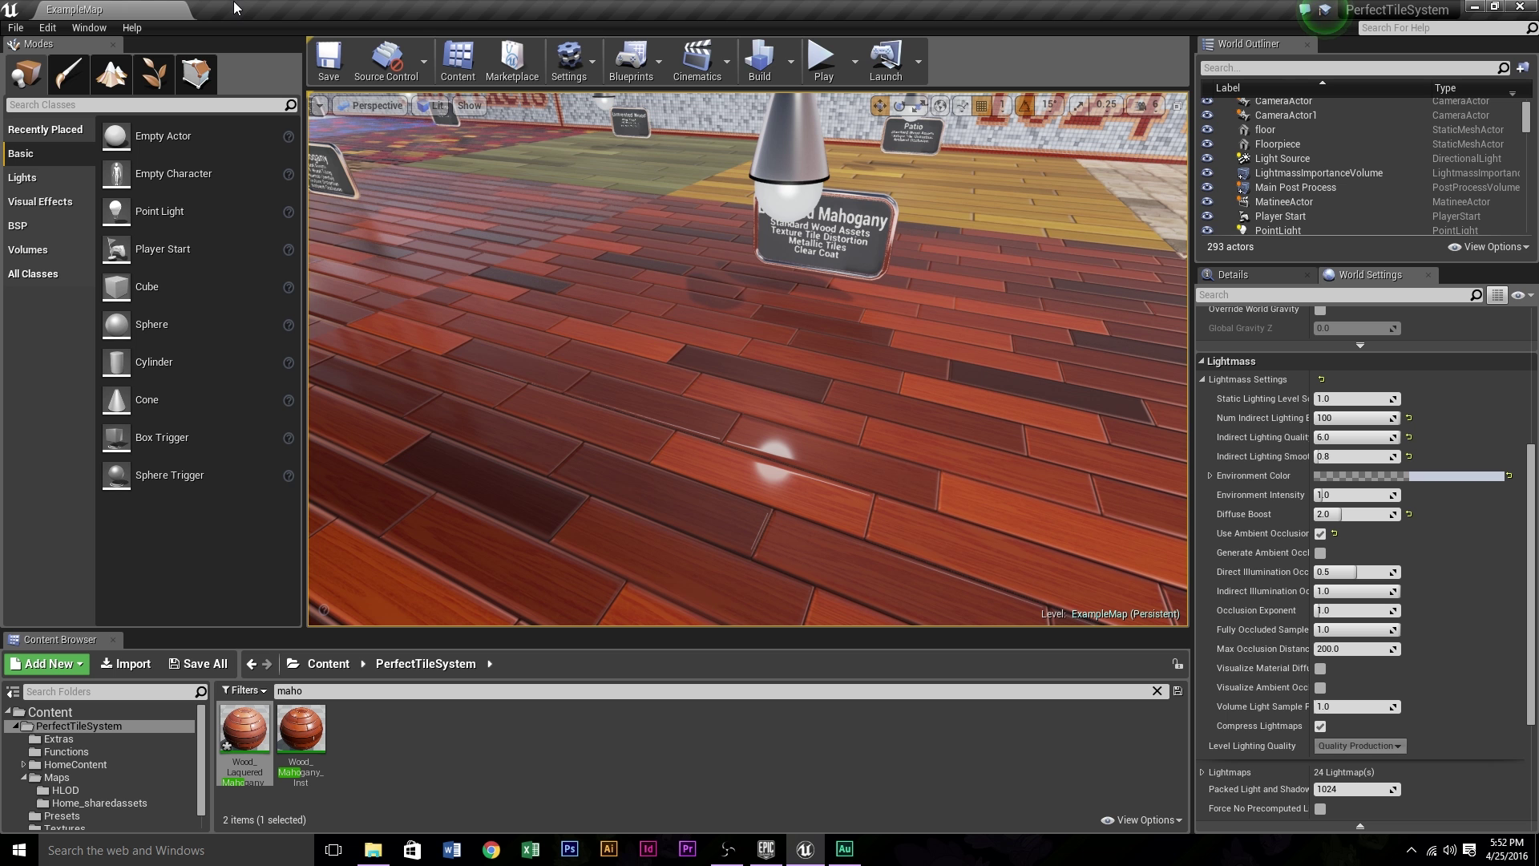
Clear the content search and open the Home level from the PerfectTileSystem Maps folder without saving the material changes
left_click(69, 765)
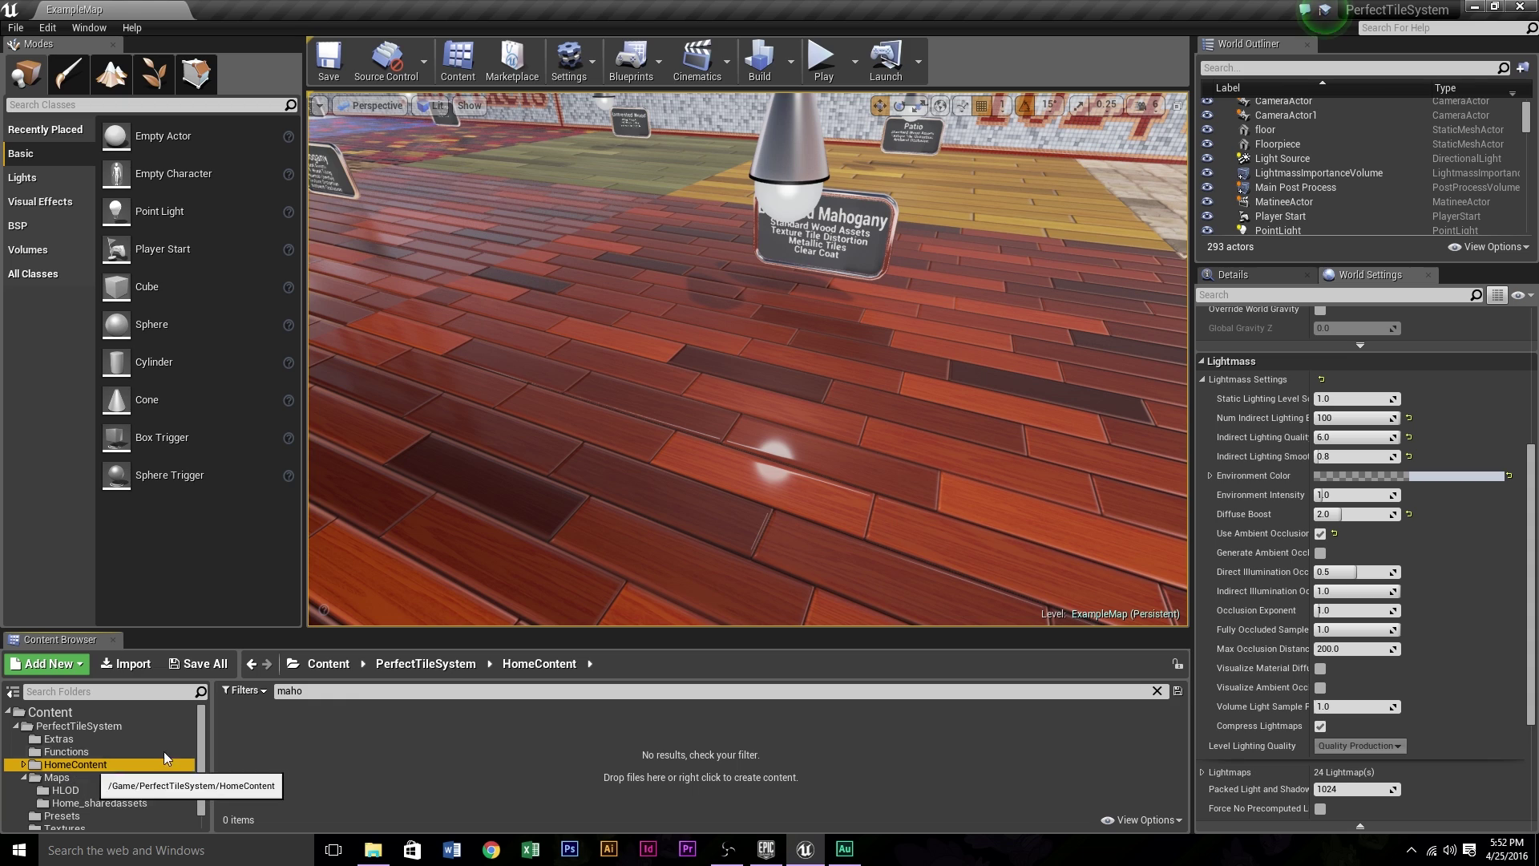
left_click_drag(324, 690, 38, 662)
key("BackSpace")
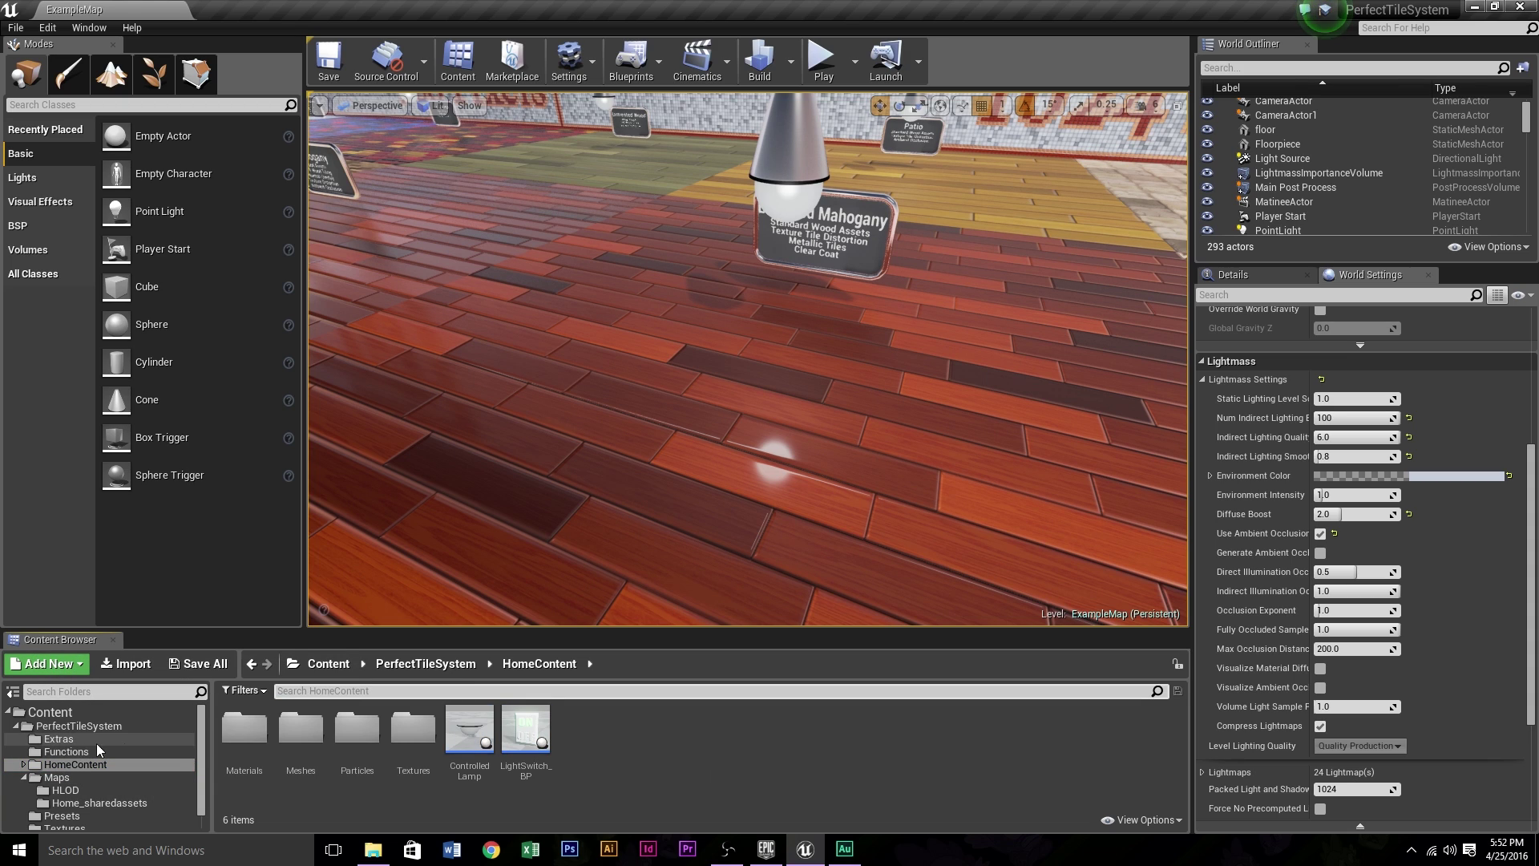
scroll(88, 794, "down", 1)
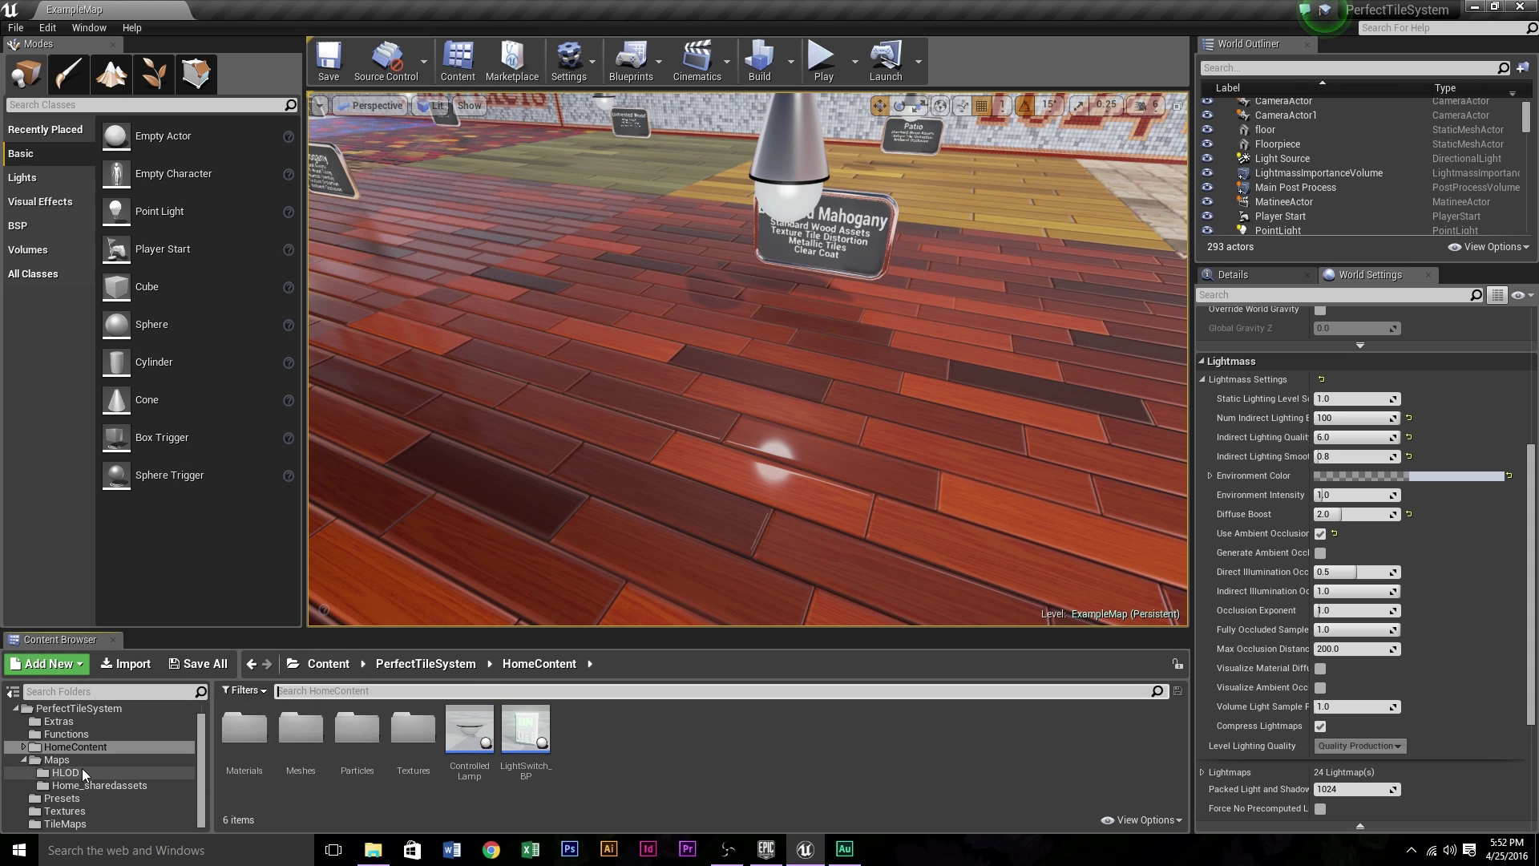
left_click(80, 761)
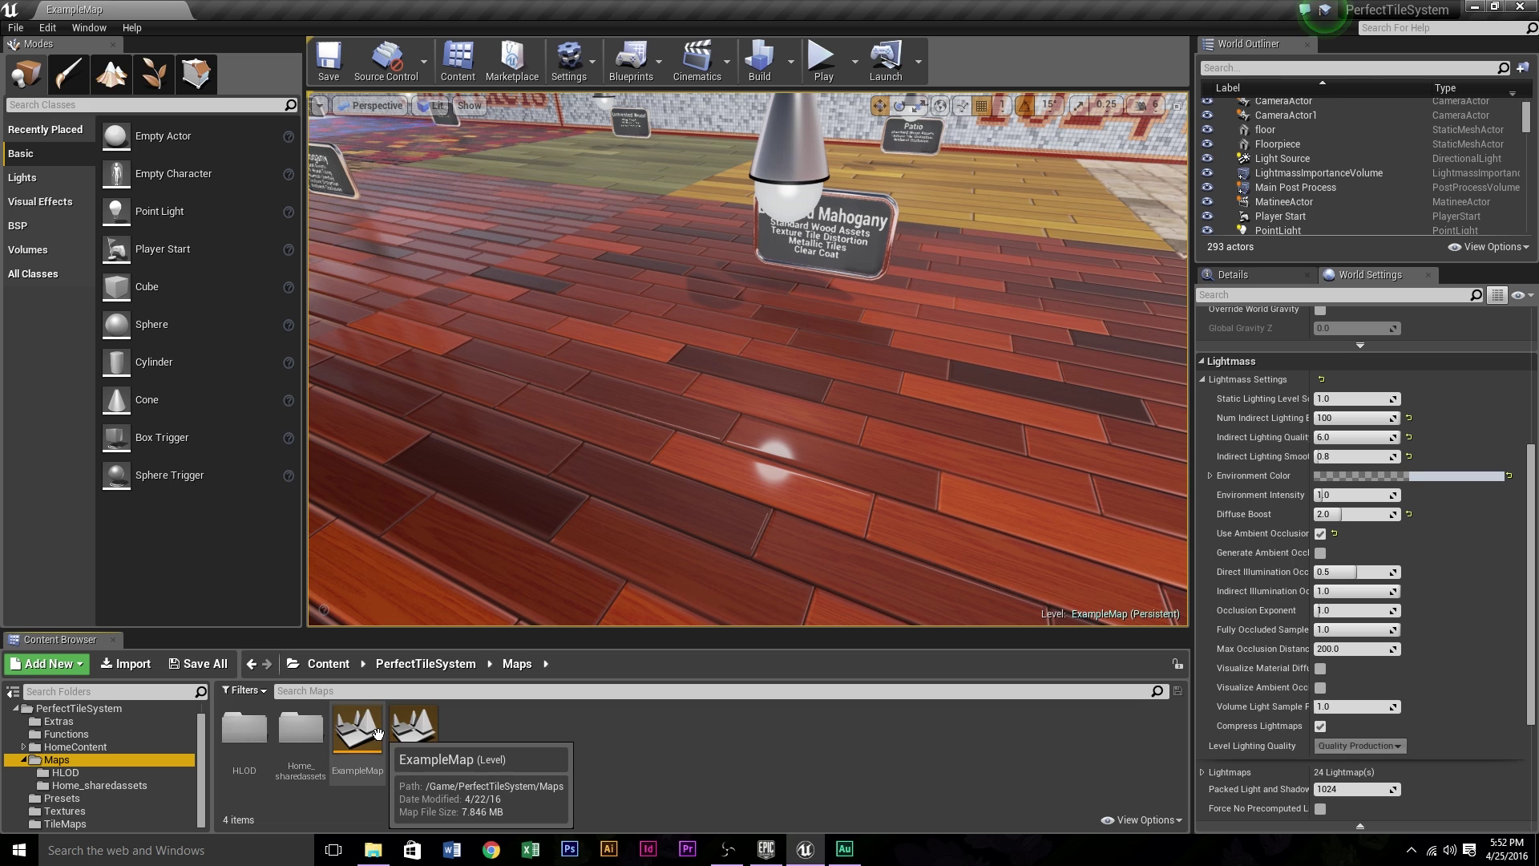
double_click(412, 732)
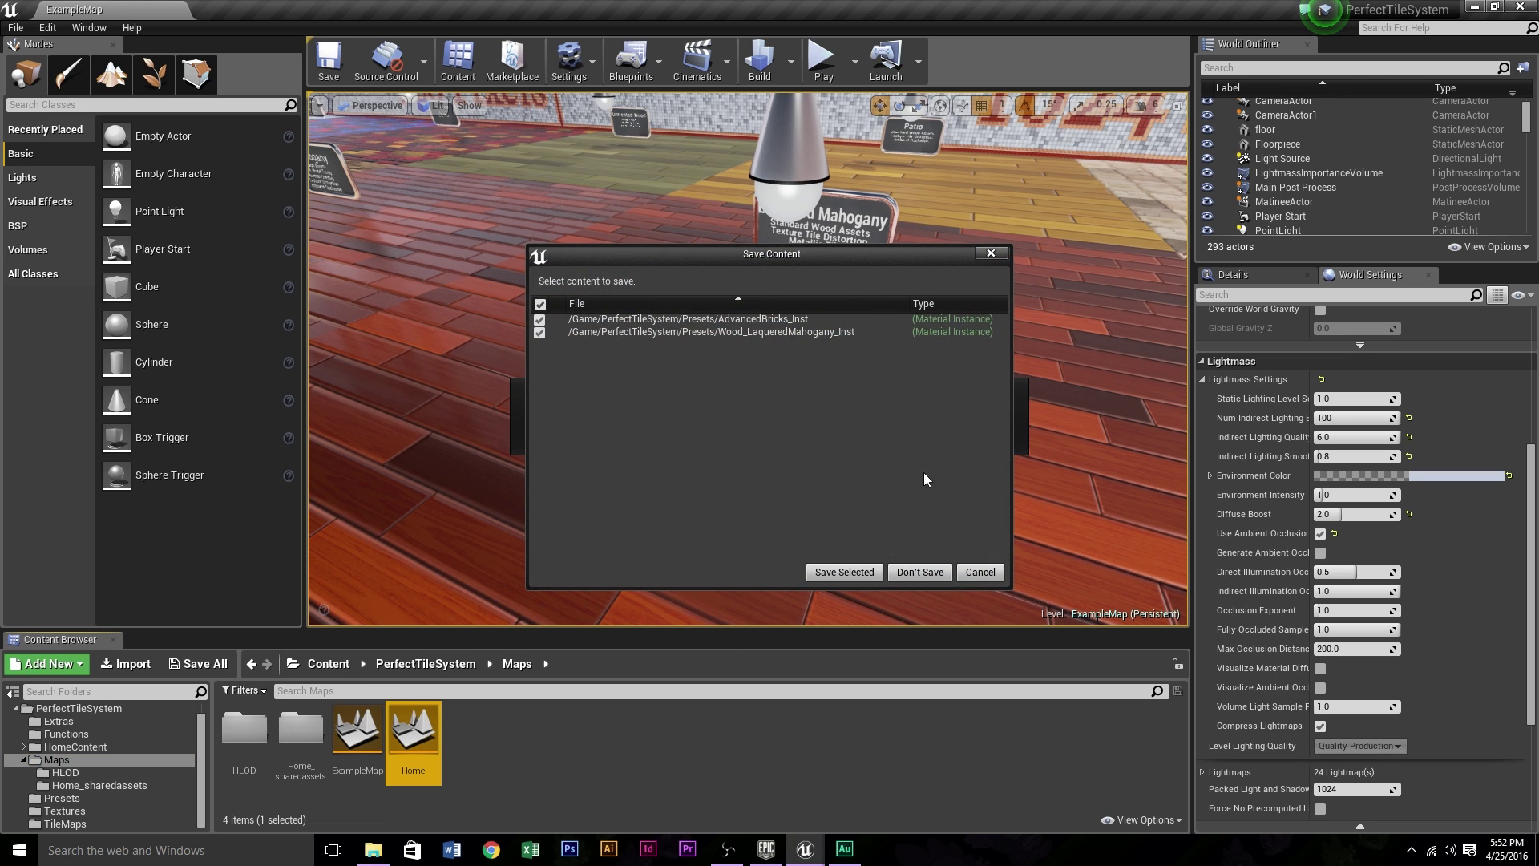
left_click(922, 572)
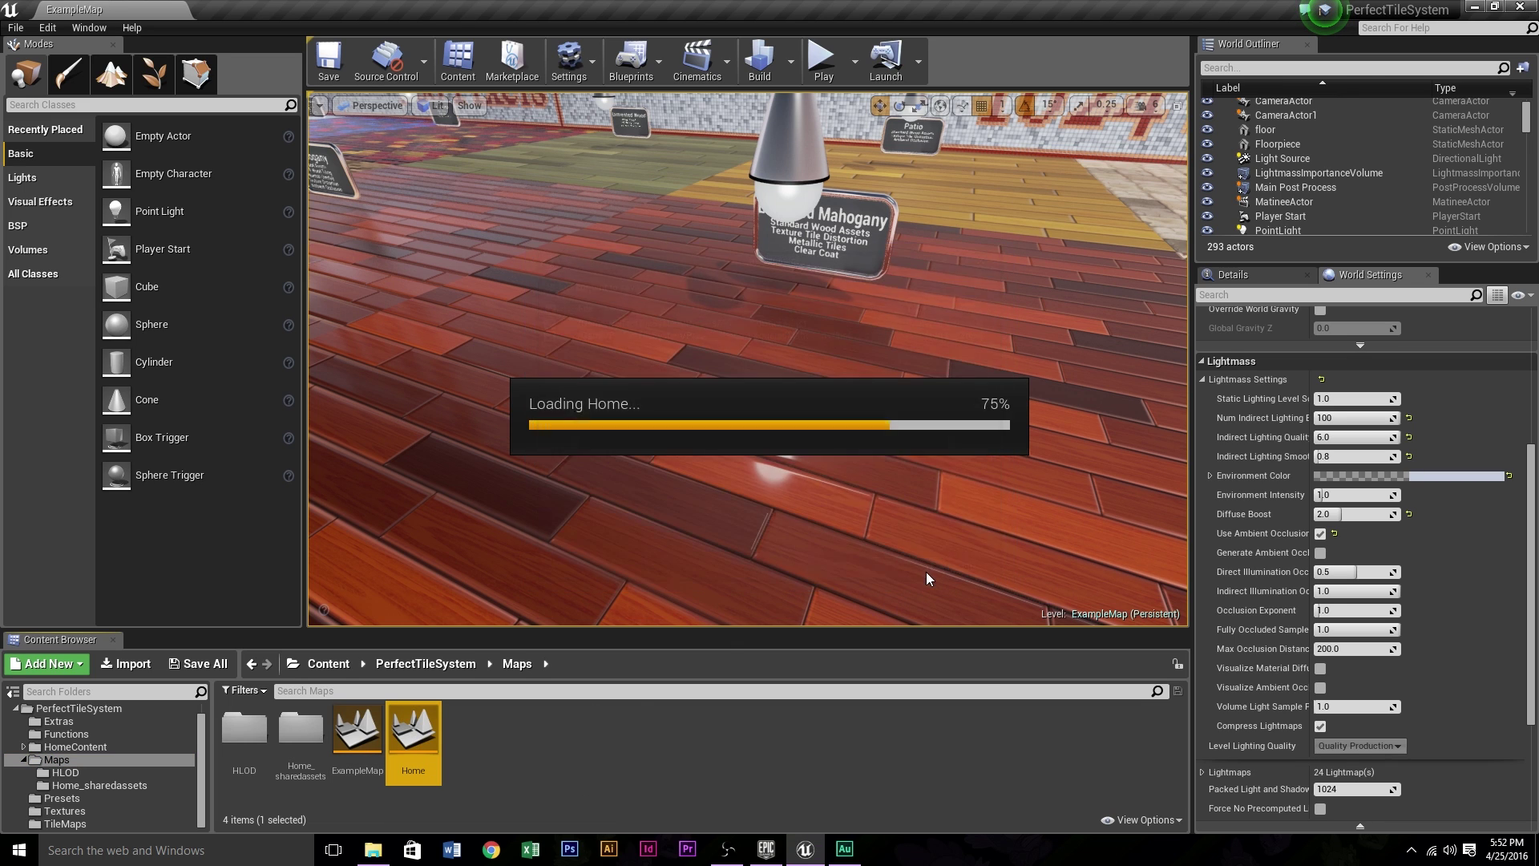
Show the Home level full screen in game view and tour the living room and hallway up to the striped painting
mouse_move(601, 448)
right_mouse_down()
mouse_move(705, 472)
mouse_move(682, 400)
mouse_move(721, 473)
mouse_move(713, 513)
mouse_move(689, 521)
mouse_move(614, 473)
right_mouse_up()
key("g")
key("F11")
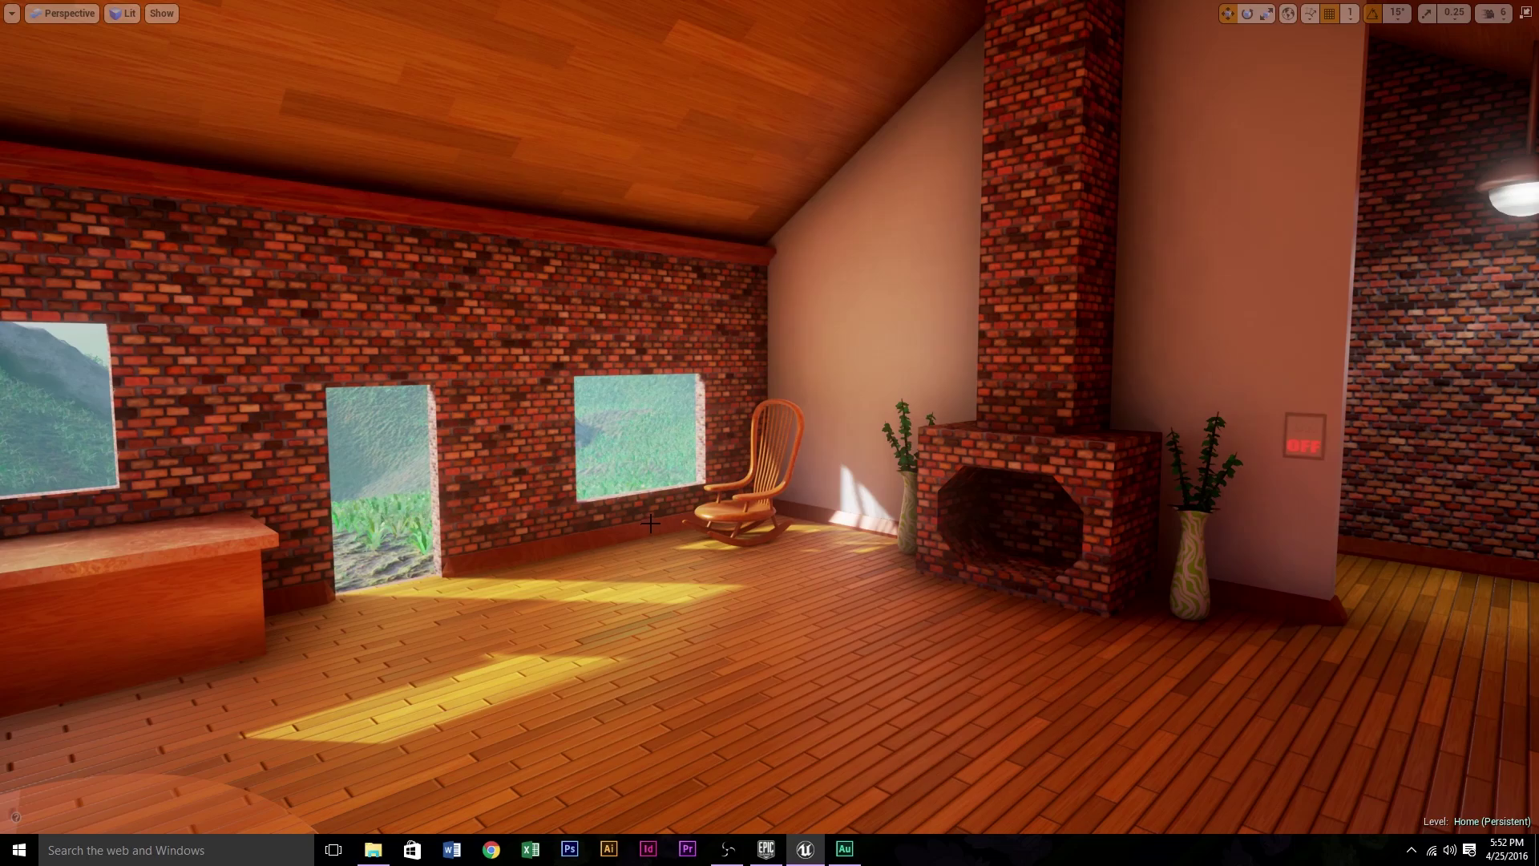
right_click_drag(653, 525, 609, 531)
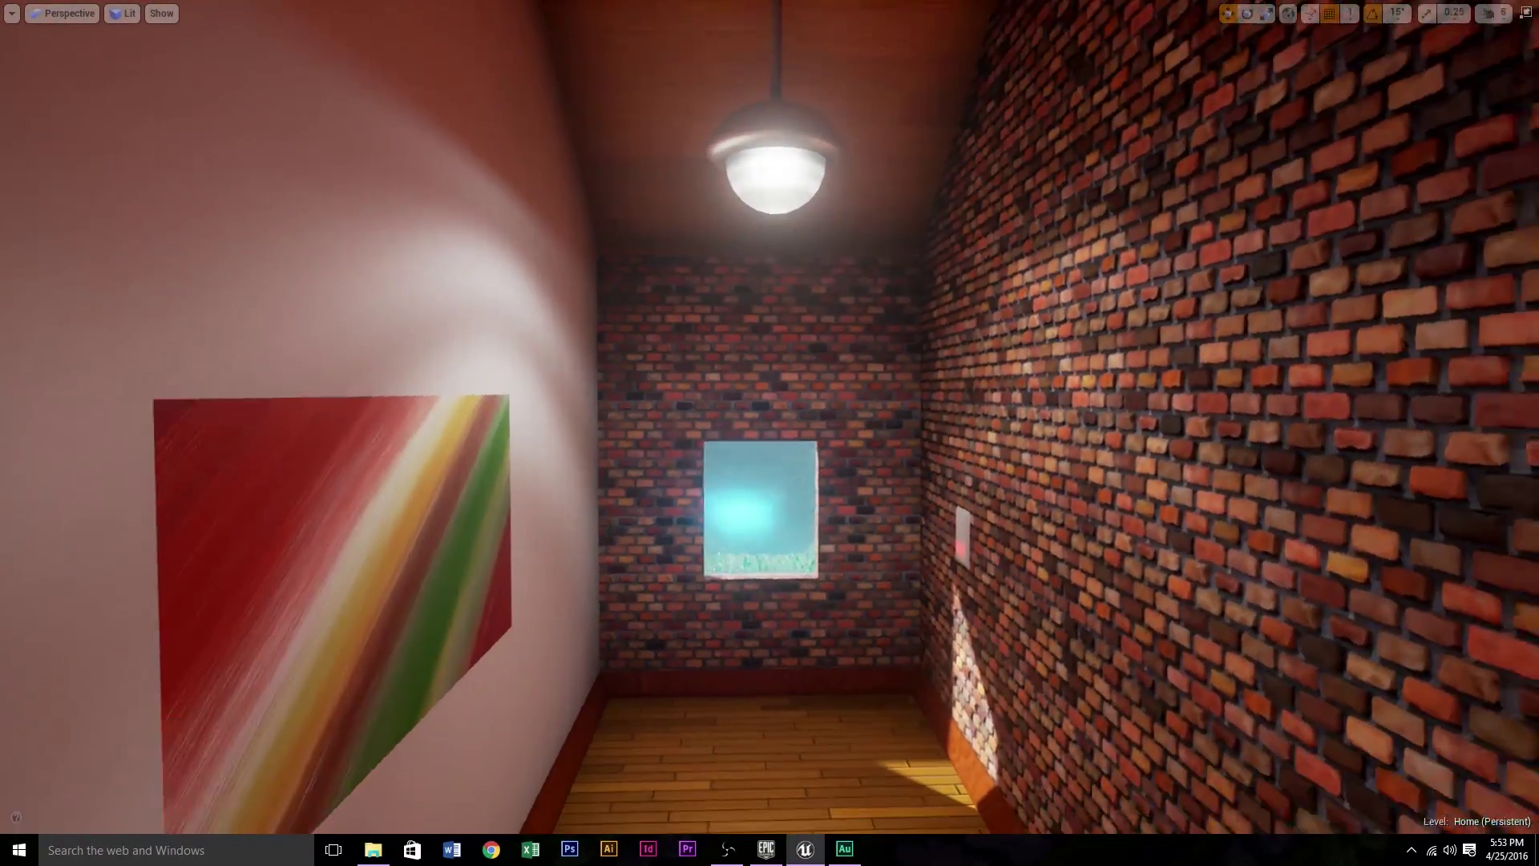
mouse_move(770, 433)
right_mouse_down()
mouse_move(561, 457)
mouse_move(529, 480)
mouse_move(353, 425)
mouse_move(564, 463)
mouse_move(557, 473)
mouse_move(706, 594)
mouse_move(734, 513)
mouse_move(529, 501)
mouse_move(665, 521)
mouse_move(721, 577)
mouse_move(665, 489)
mouse_move(825, 433)
mouse_move(818, 385)
mouse_move(682, 321)
mouse_move(673, 408)
mouse_move(850, 425)
mouse_move(658, 400)
right_mouse_up()
right_click_drag(585, 481, 1127, 355)
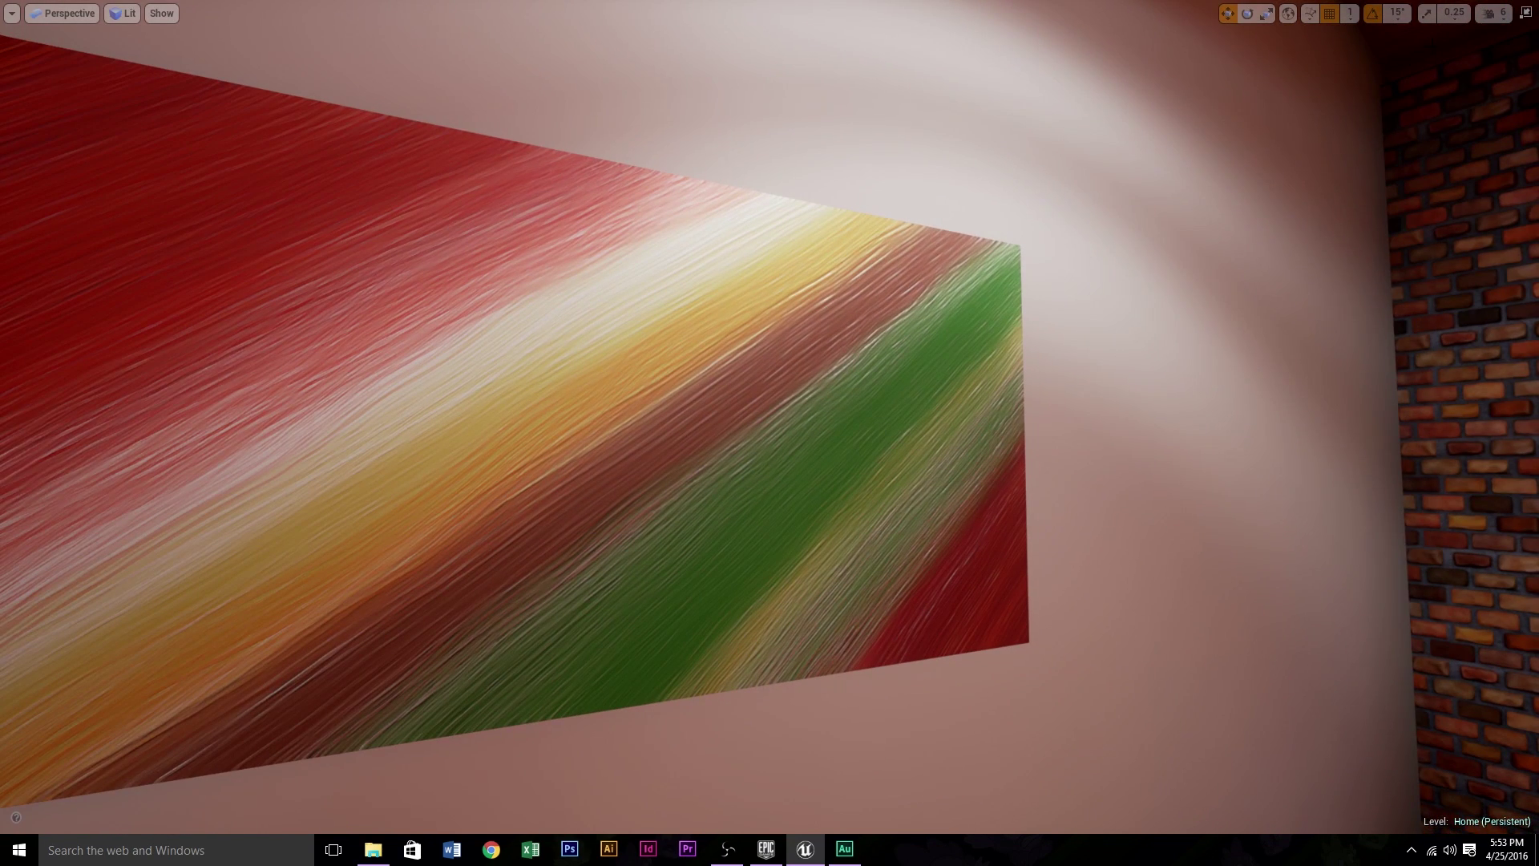
Reduce the camera speed to 4, examine the hallway's brick wall up close and return to the fireplace view
left_click(1491, 16)
left_click_drag(1459, 50, 1466, 51)
mouse_move(1362, 160)
right_mouse_down()
mouse_move(1202, 153)
mouse_move(1362, 160)
mouse_move(1298, 136)
mouse_move(1282, 161)
mouse_move(1411, 152)
mouse_move(1339, 160)
mouse_move(1338, 138)
mouse_move(1202, 160)
mouse_move(1427, 173)
mouse_move(1291, 152)
mouse_move(1387, 160)
mouse_move(1330, 164)
mouse_move(1170, 233)
mouse_move(1138, 273)
mouse_move(1311, 317)
mouse_move(1531, 319)
right_mouse_up()
key("w")
key("w")
key("s")
key("a")
key("q")
key("e")
key("s")
key("a")
key("w")
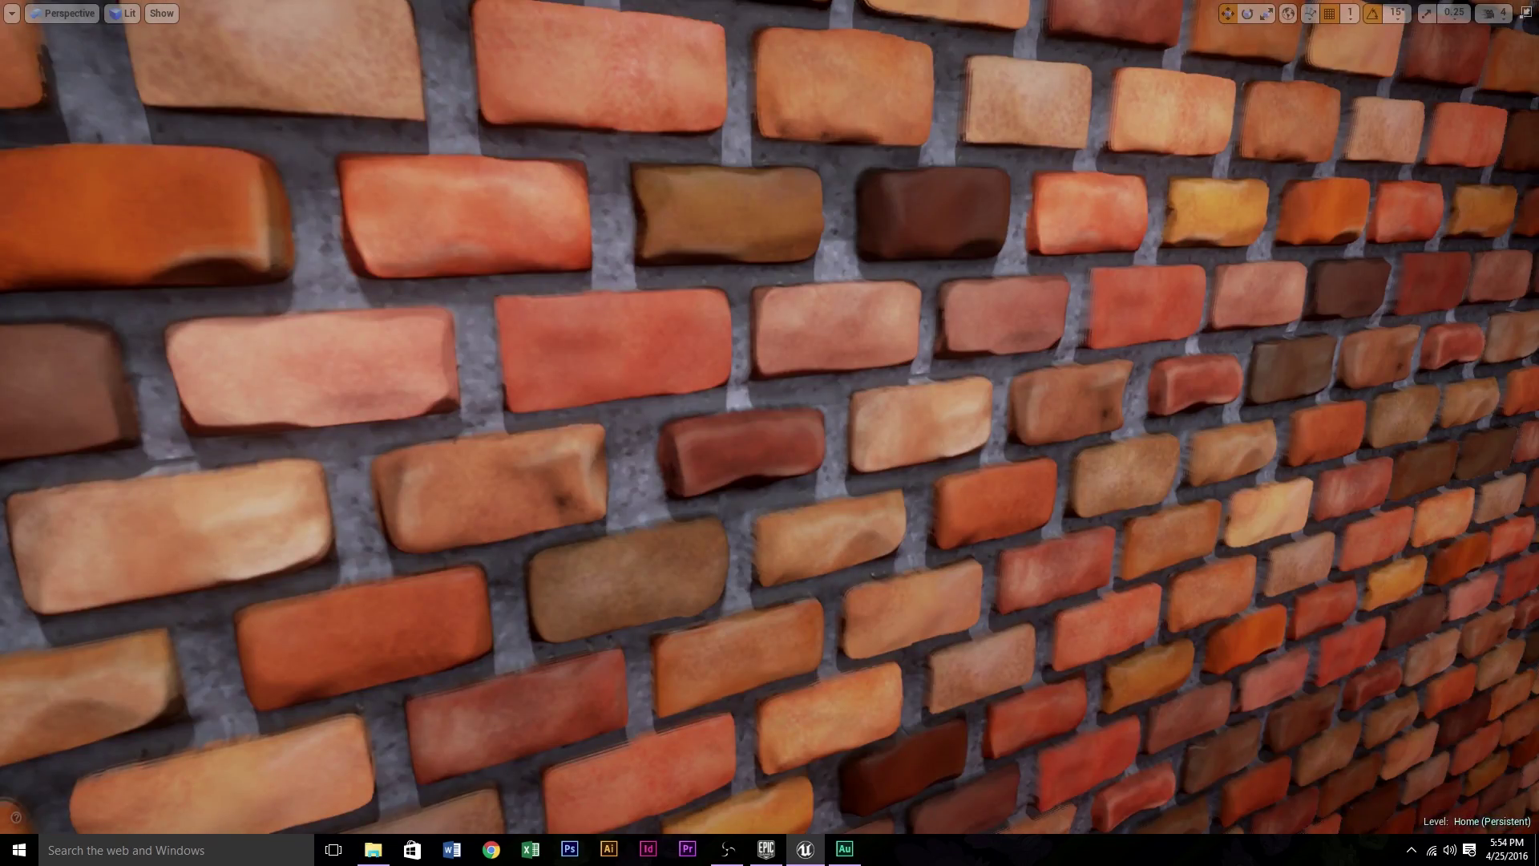
right_click_drag(770, 433, 890, 224)
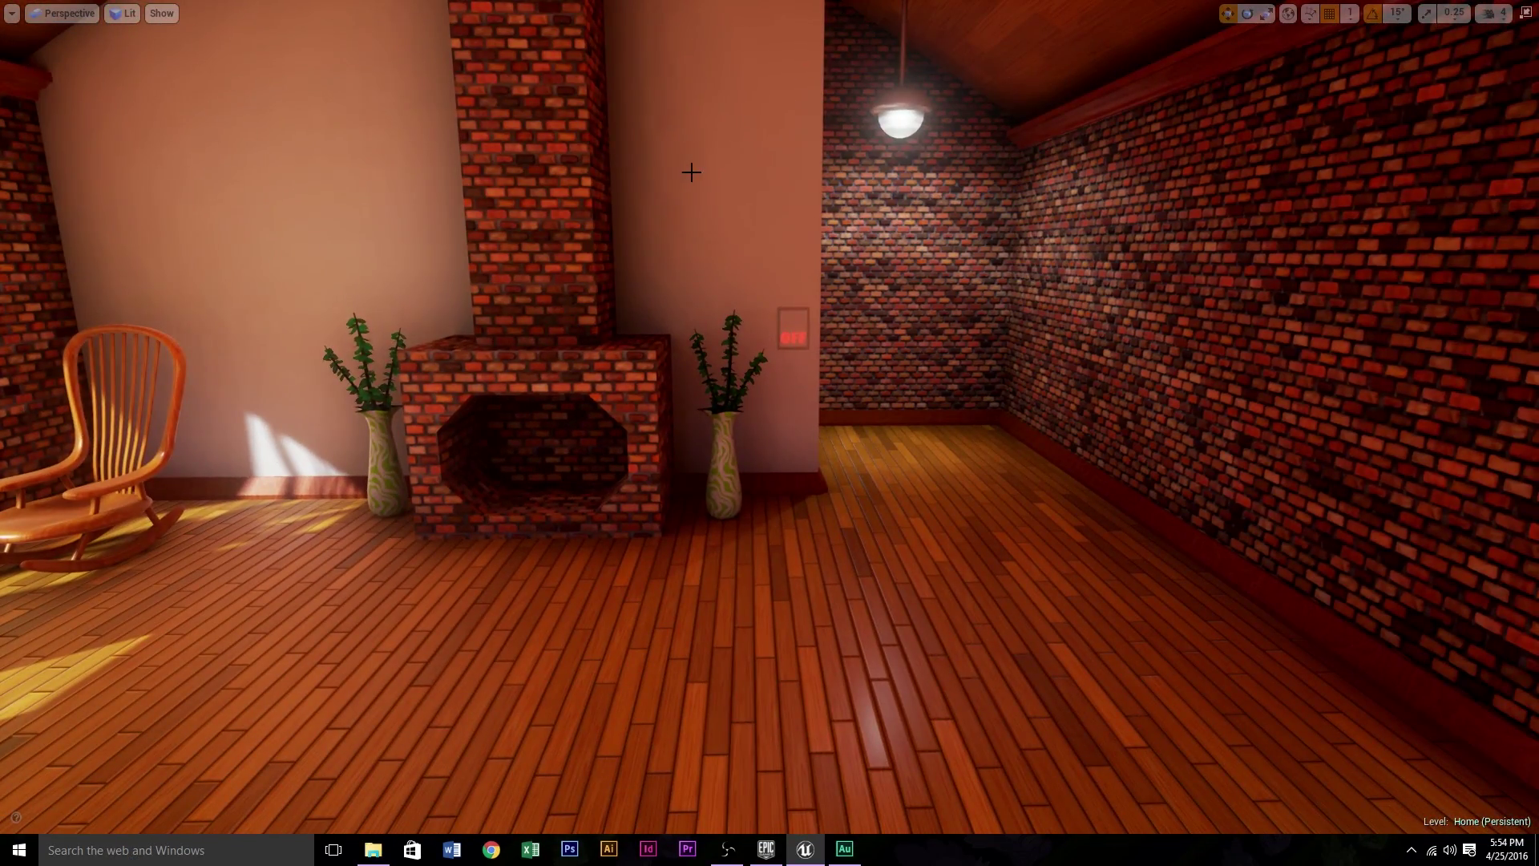
Play the Home level, walk to the wall switch beside the fireplace and turn on the ceiling lamp
key("alt+p")
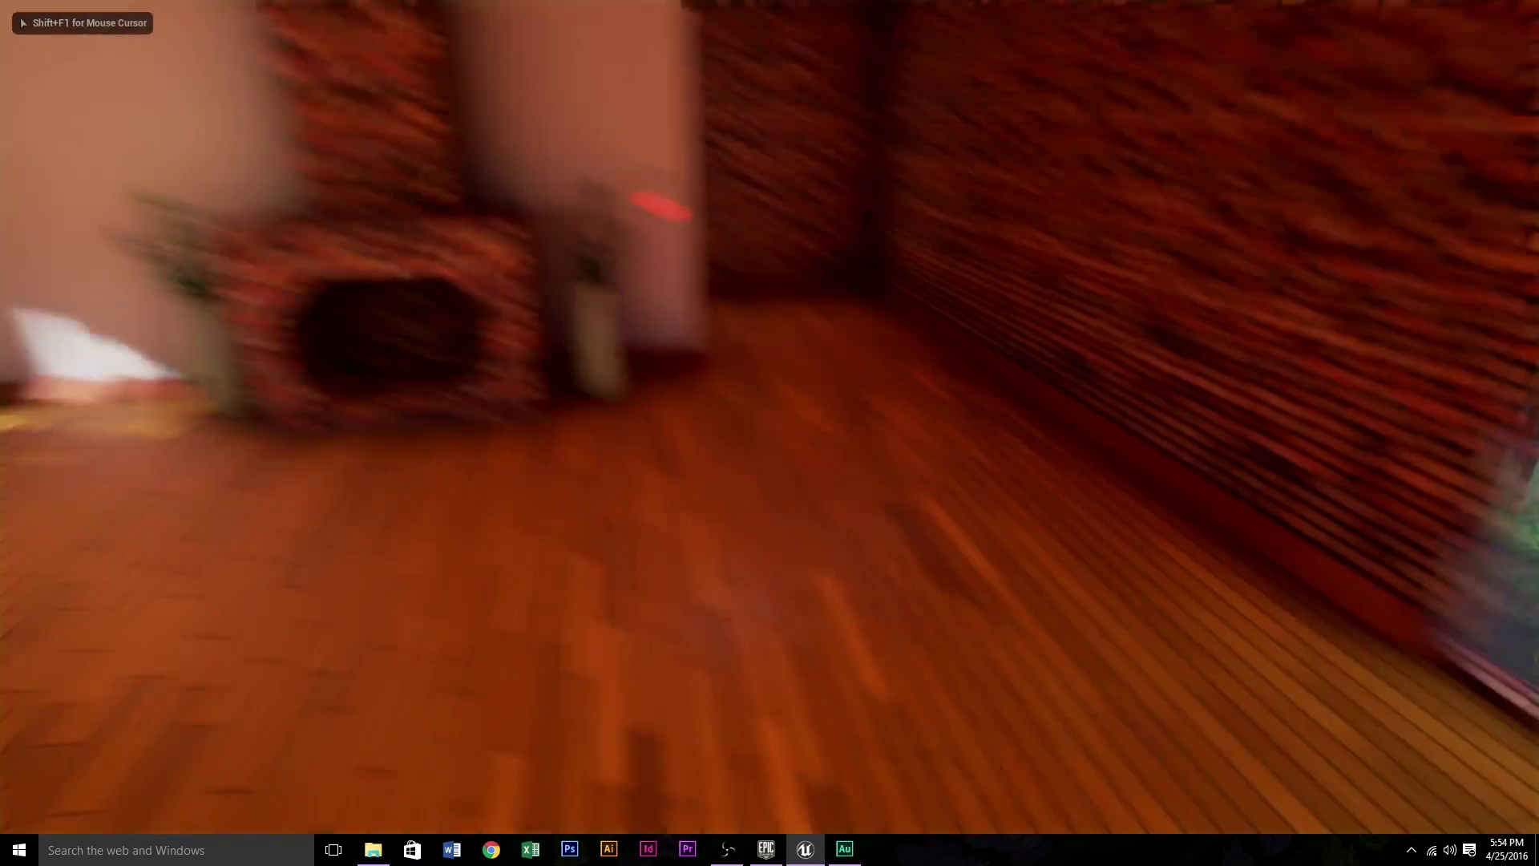
key("w")
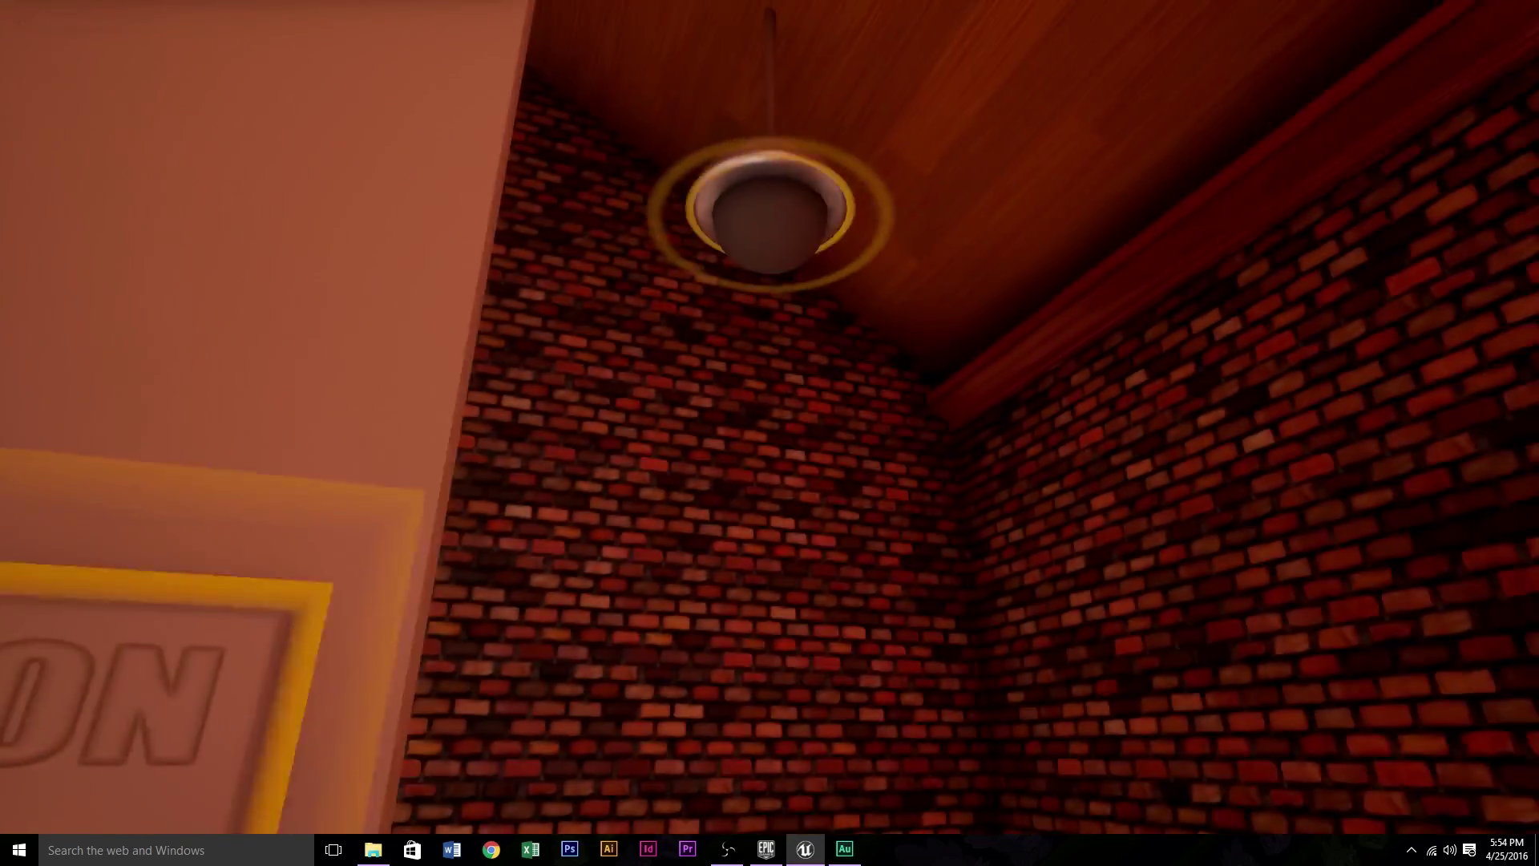
key("e")
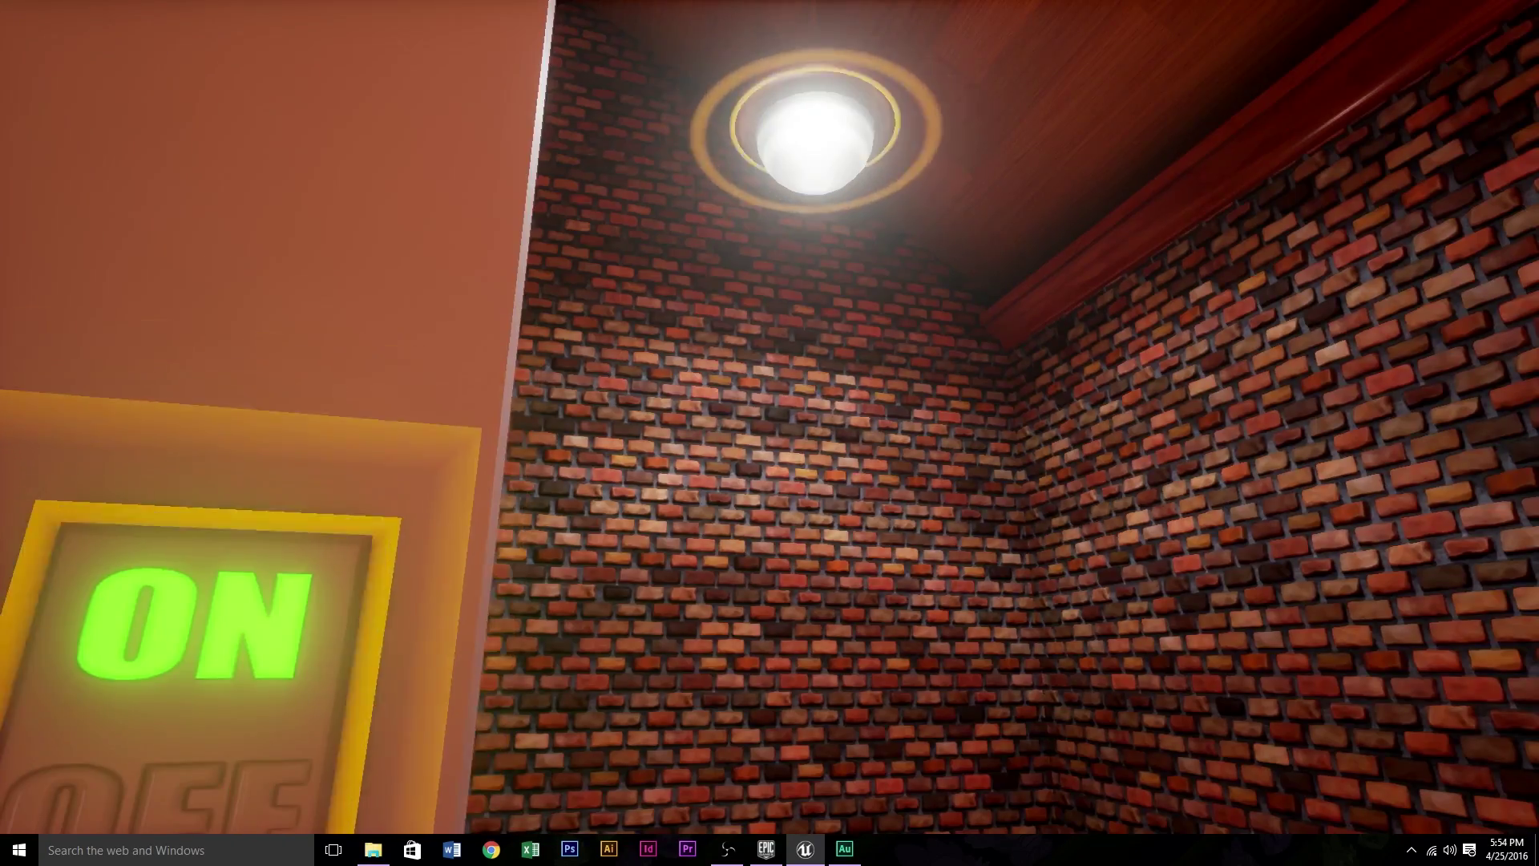
key("s")
key("s")
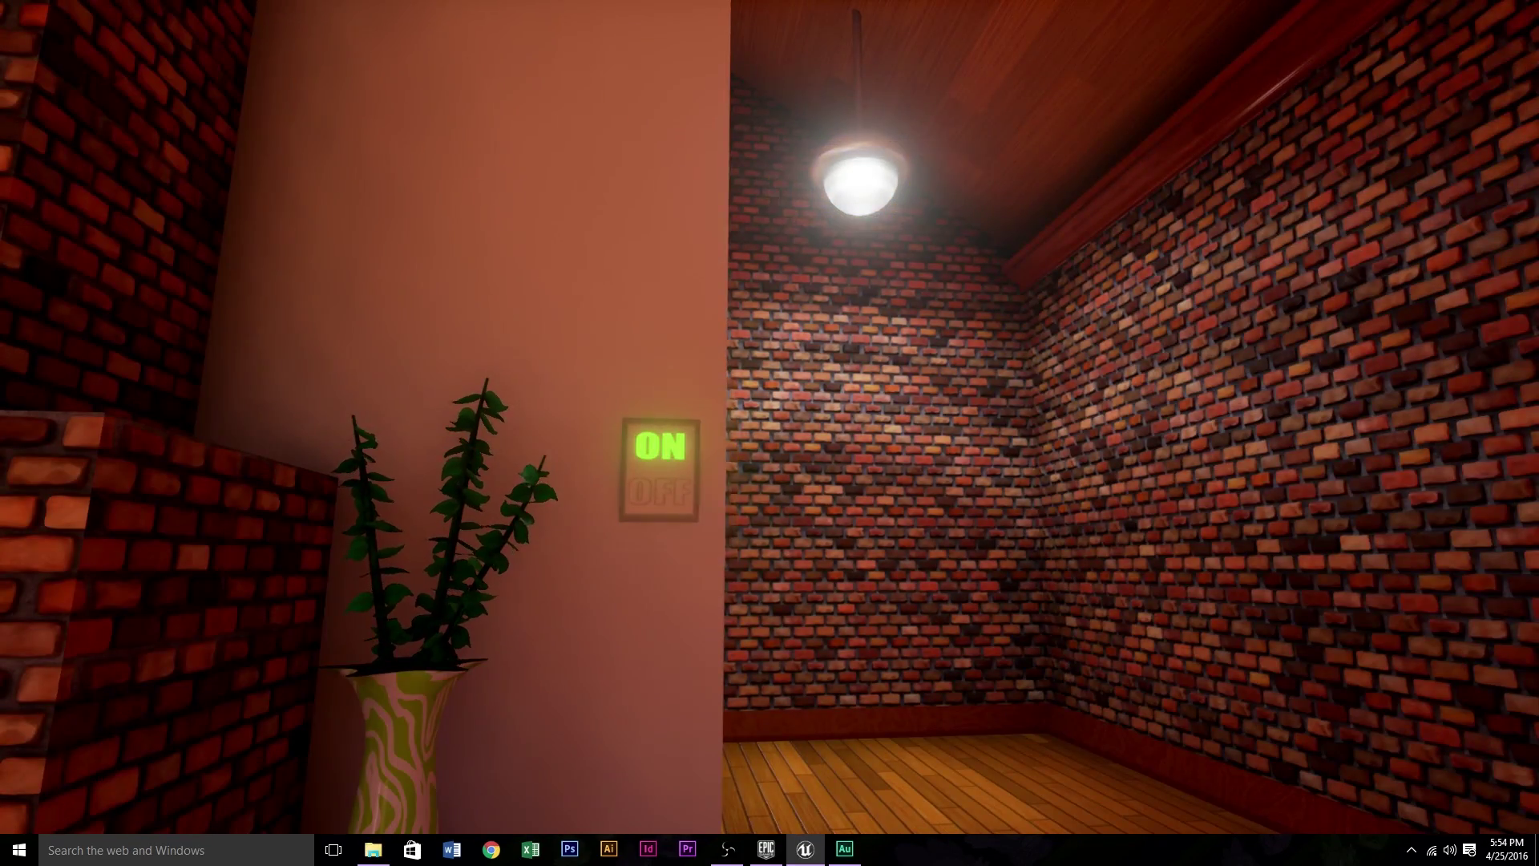
Return to the wall switch, toggle the ceiling lamp repeatedly, leave it on and step back to view the lit bricks
key("w")
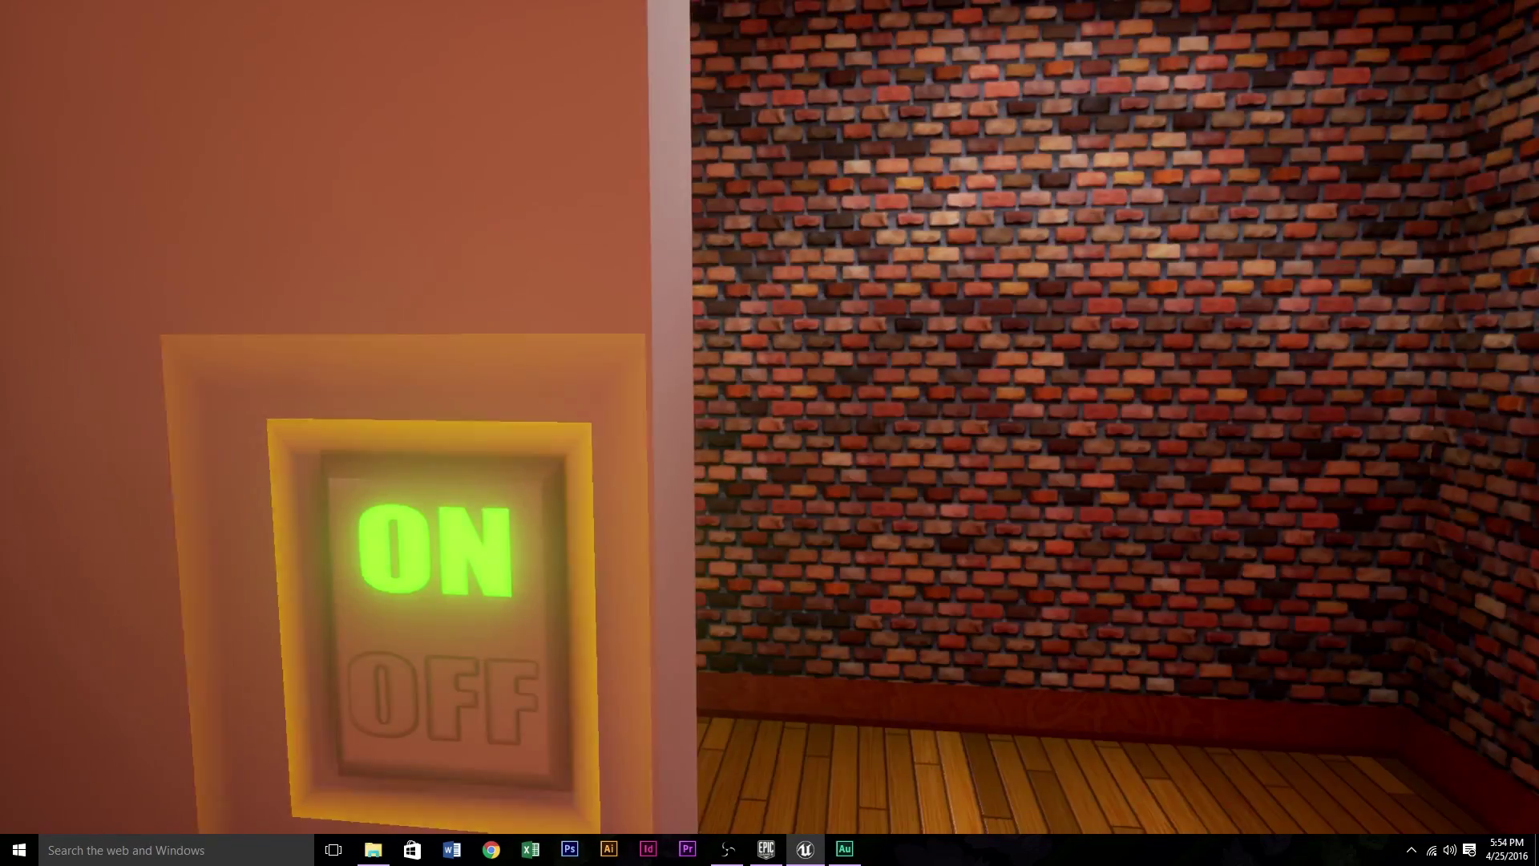
key("s")
key("w")
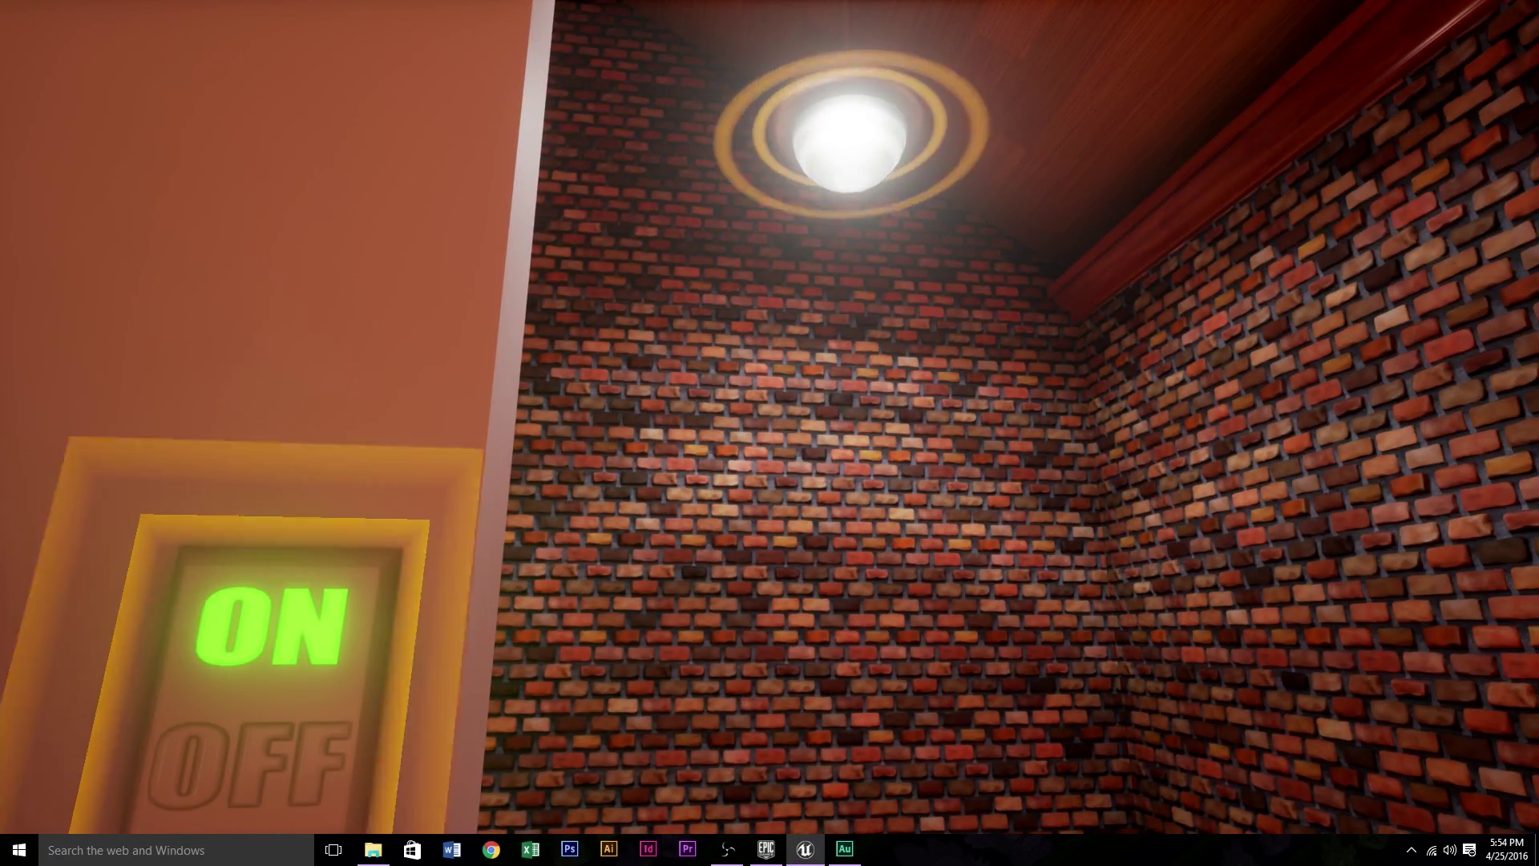
key("e")
key("e")
key("e")
key("e")
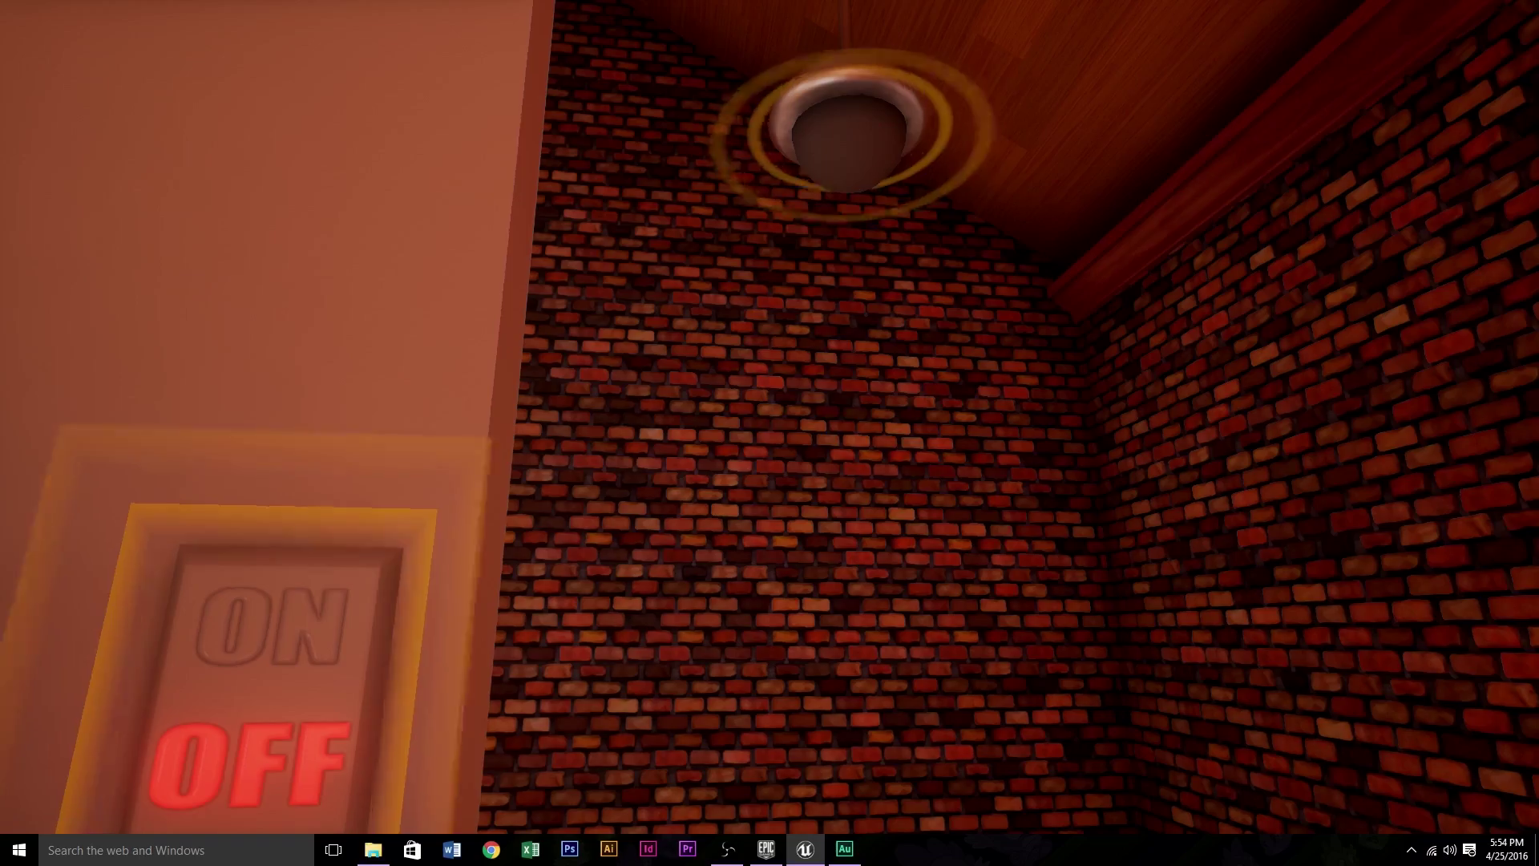
key("s")
key("s")
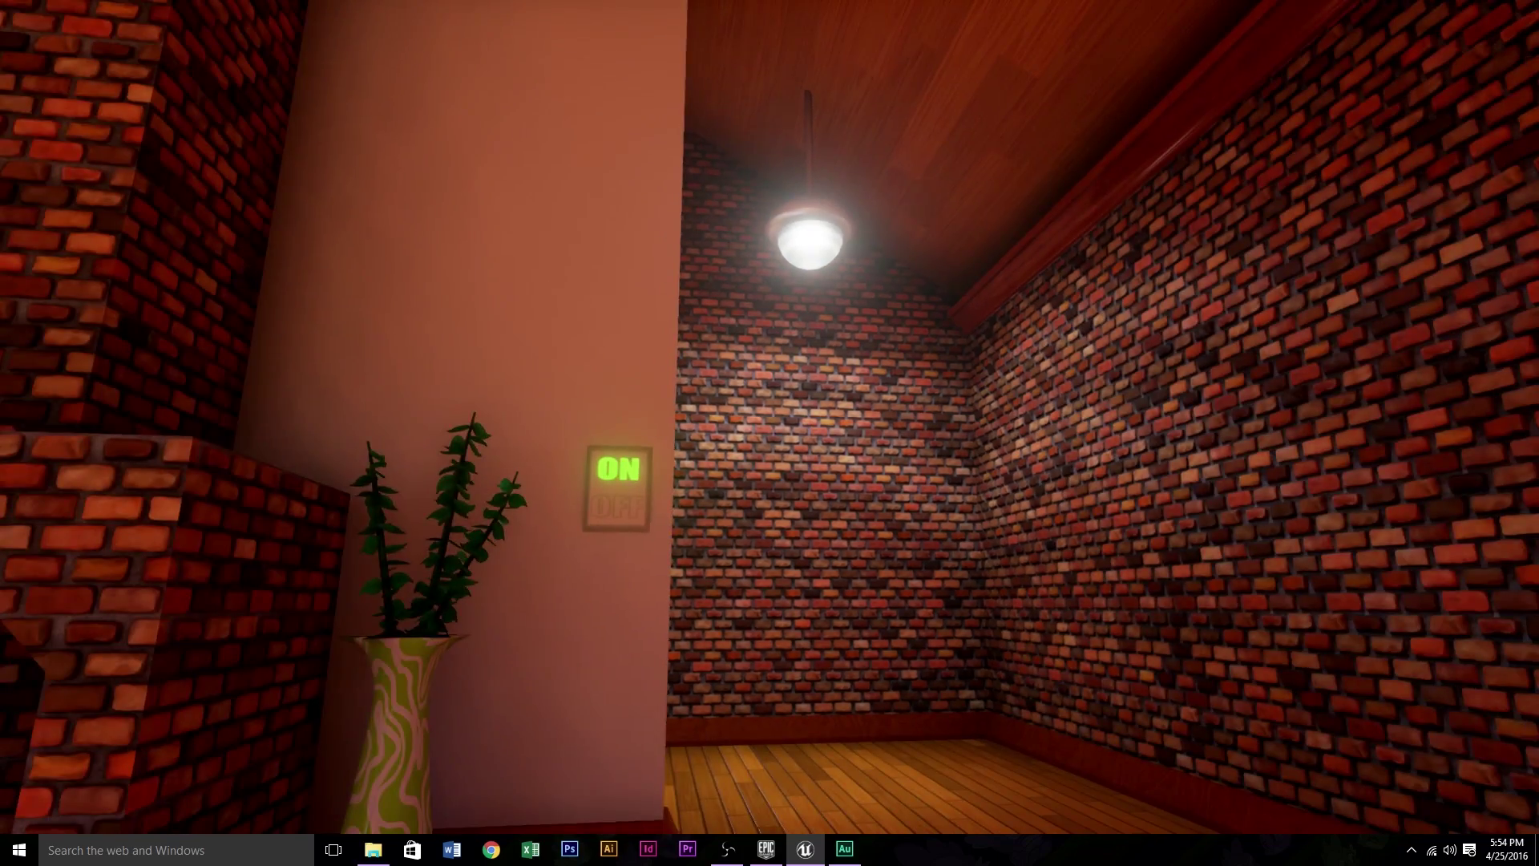
End the walkthrough, leave the full-screen view and open the HomeContent folder
key("w")
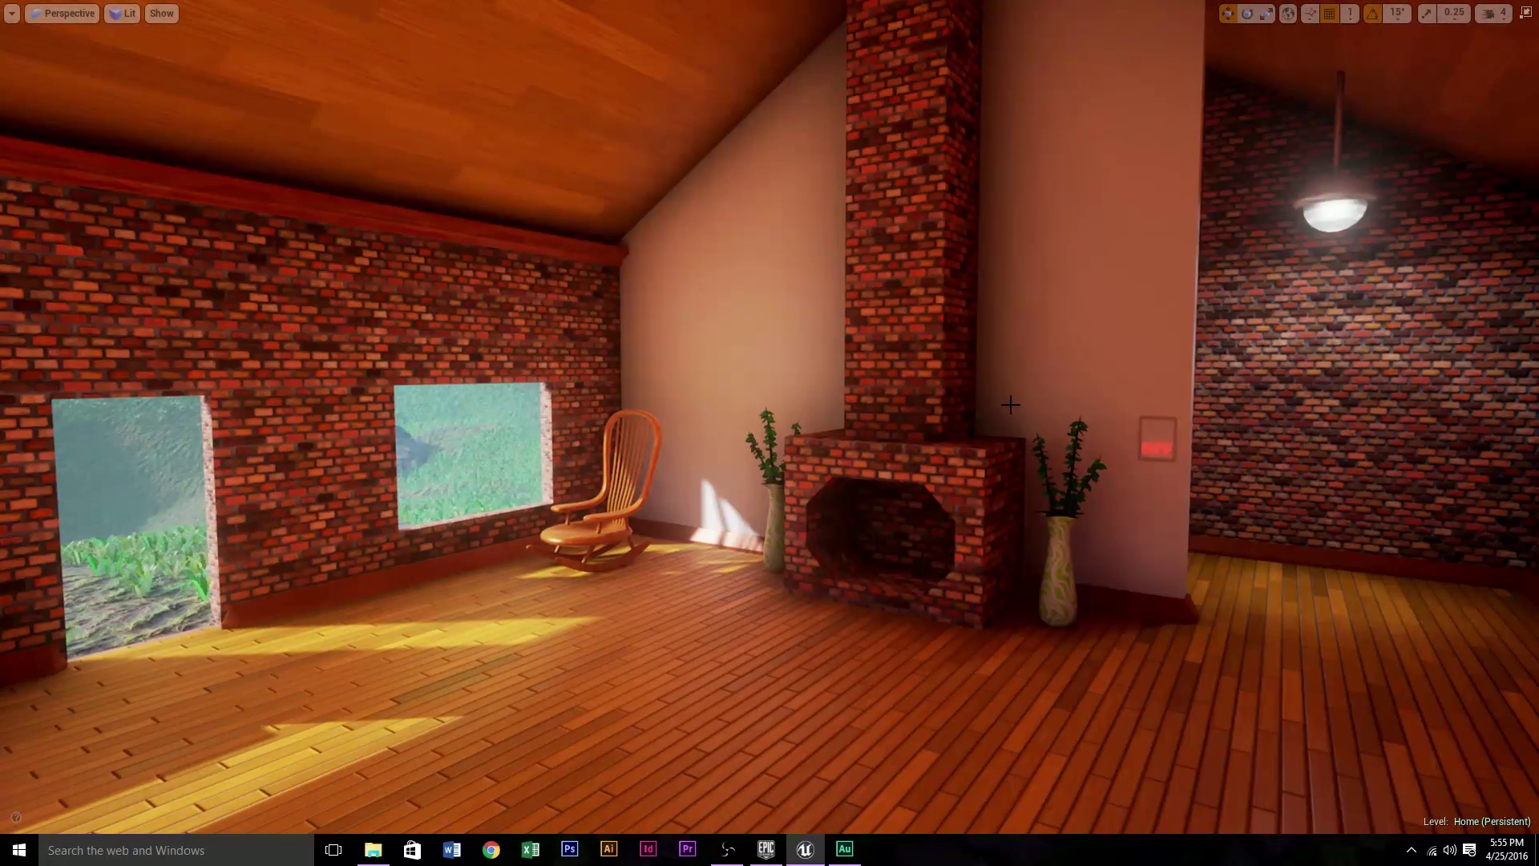
key("F11")
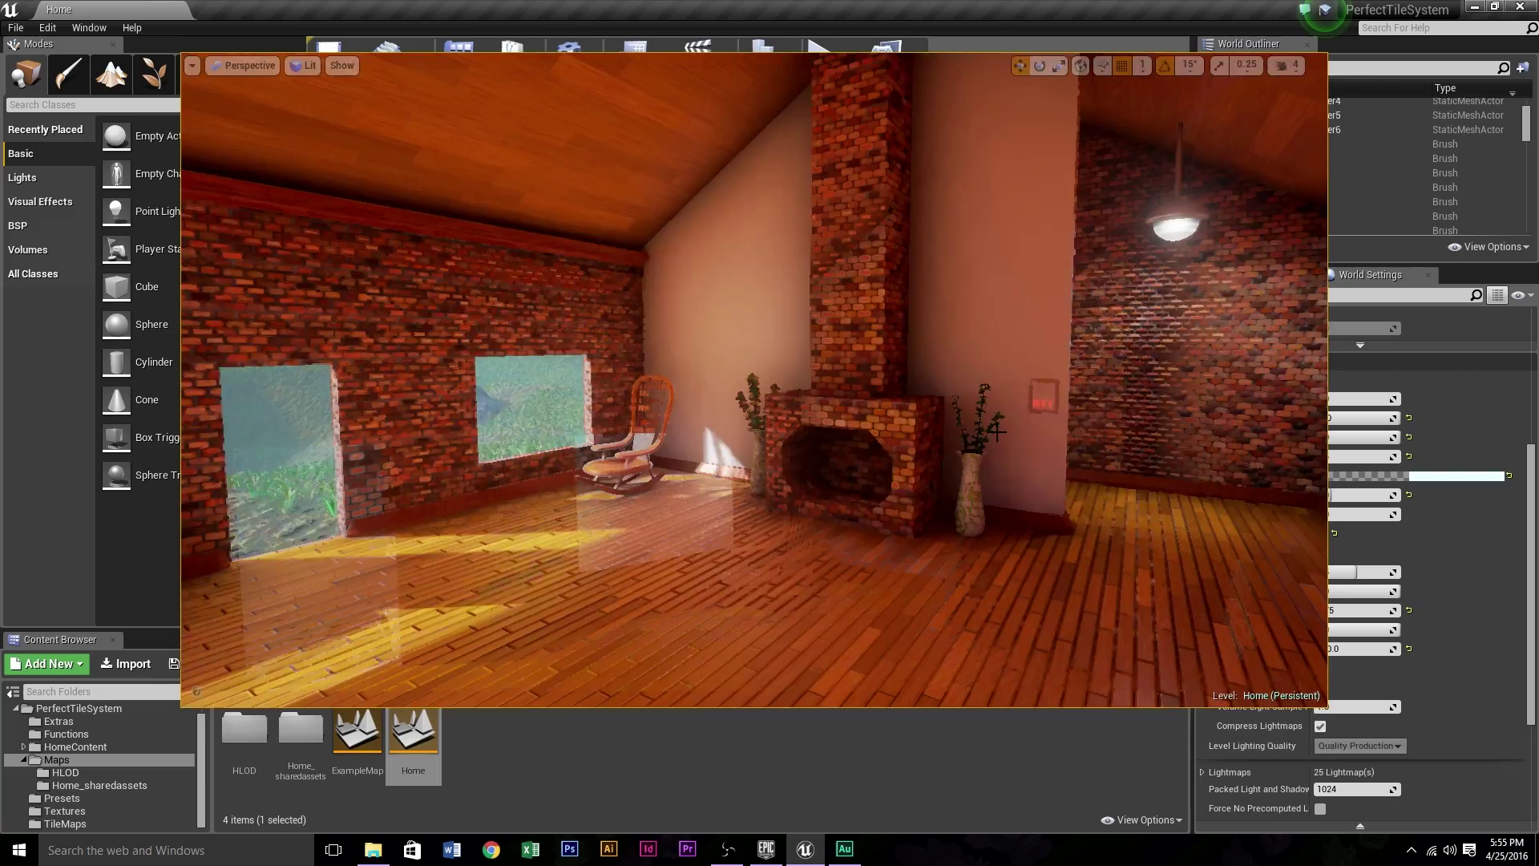
left_click(76, 746)
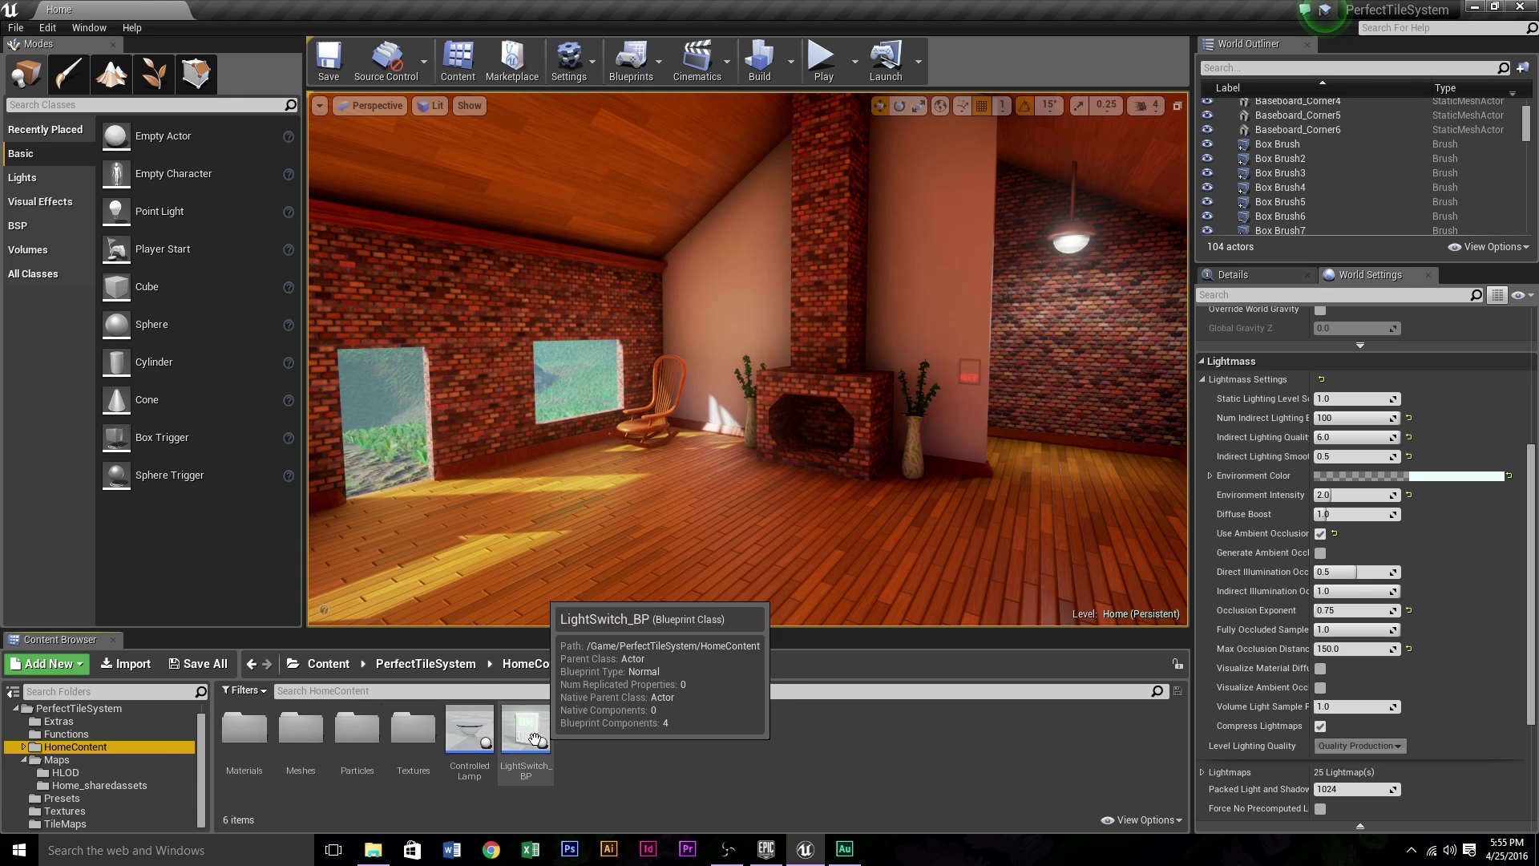
Place a Controlled Lamp on the living room floor in front of the fireplace and raise it to about 313 cm
left_click(491, 725)
left_click_drag(490, 726, 760, 609)
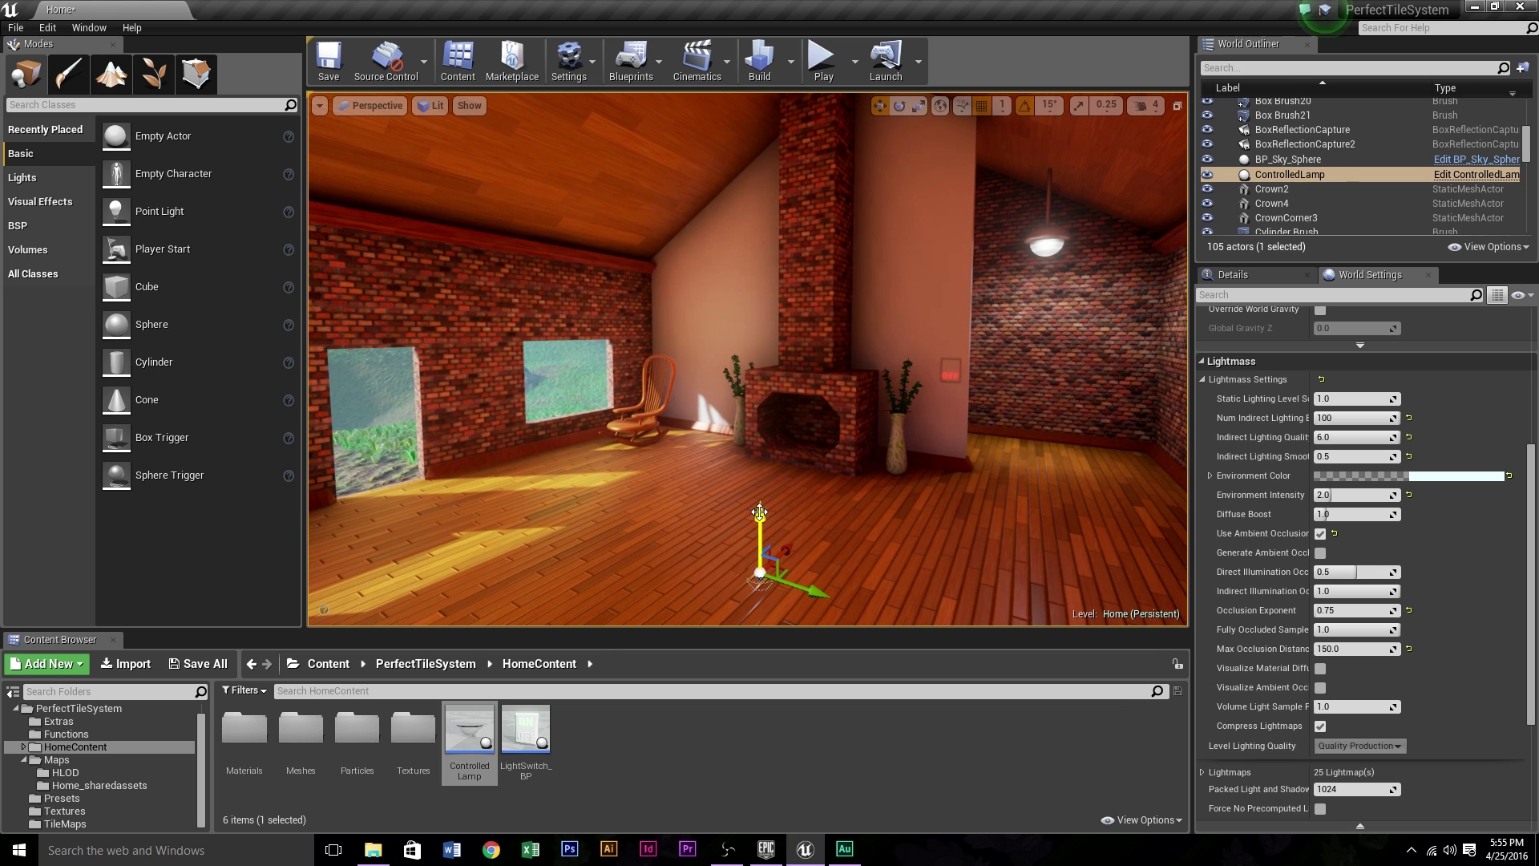
left_click_drag(759, 511, 826, 279)
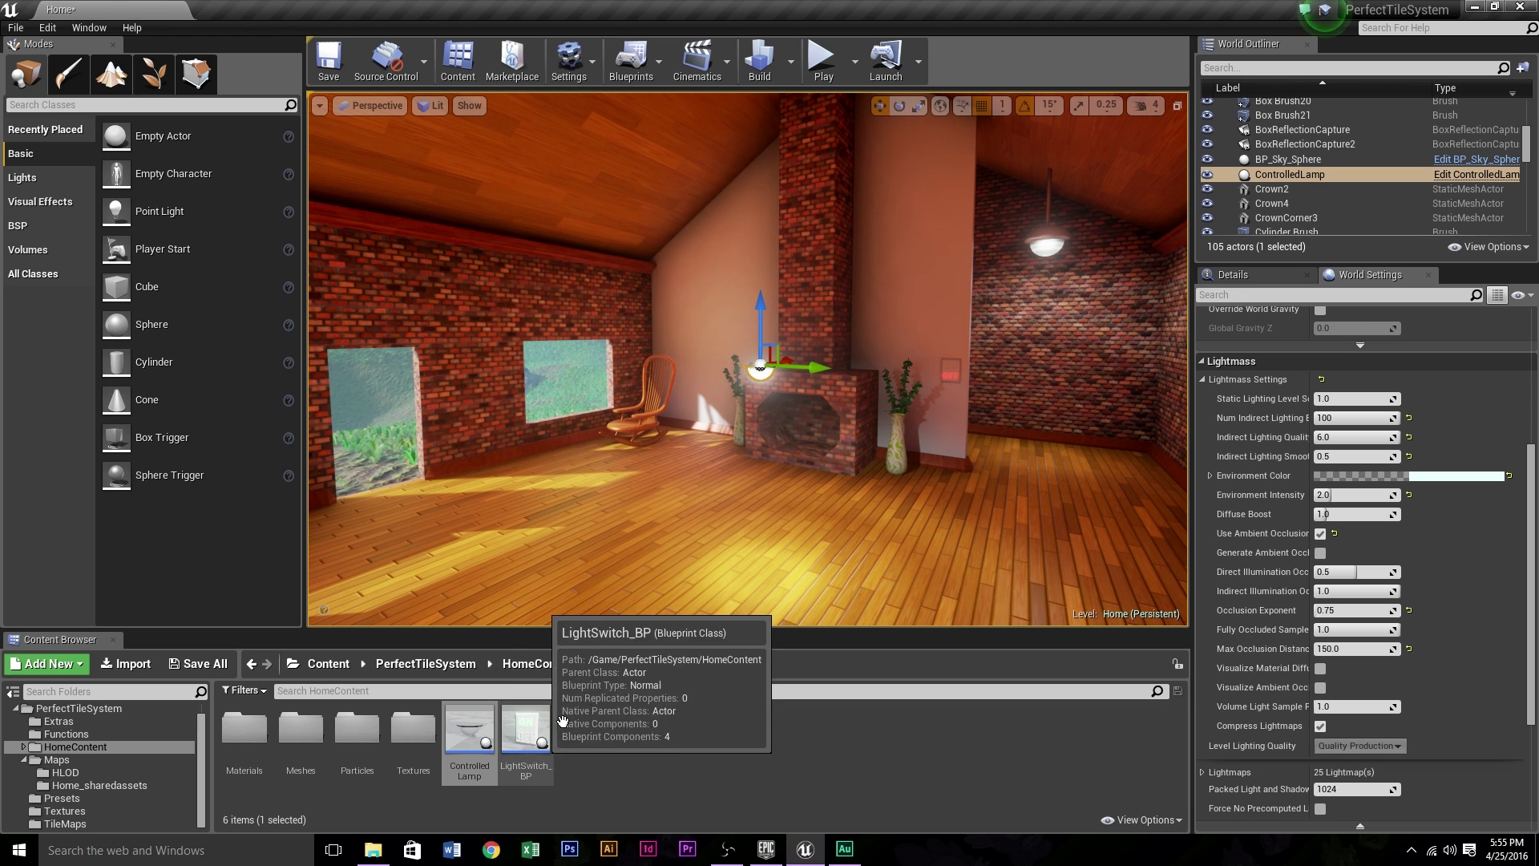
Place a LightSwitch_BP in the living room in front of the windows and view it up close
right_click_drag(641, 417, 571, 498)
left_click_drag(529, 737, 675, 303)
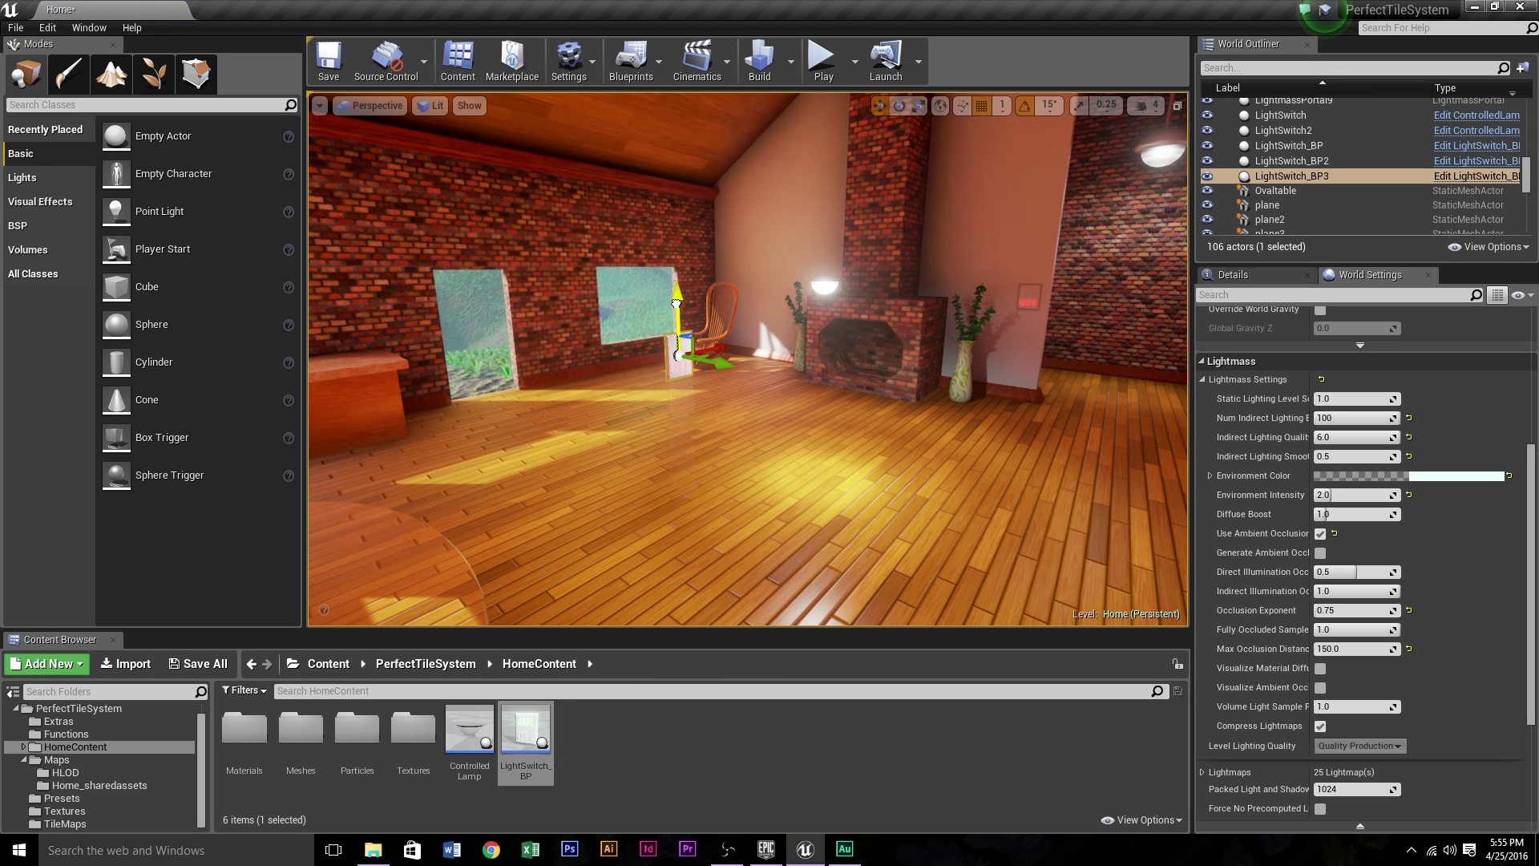
right_click_drag(676, 303, 610, 284)
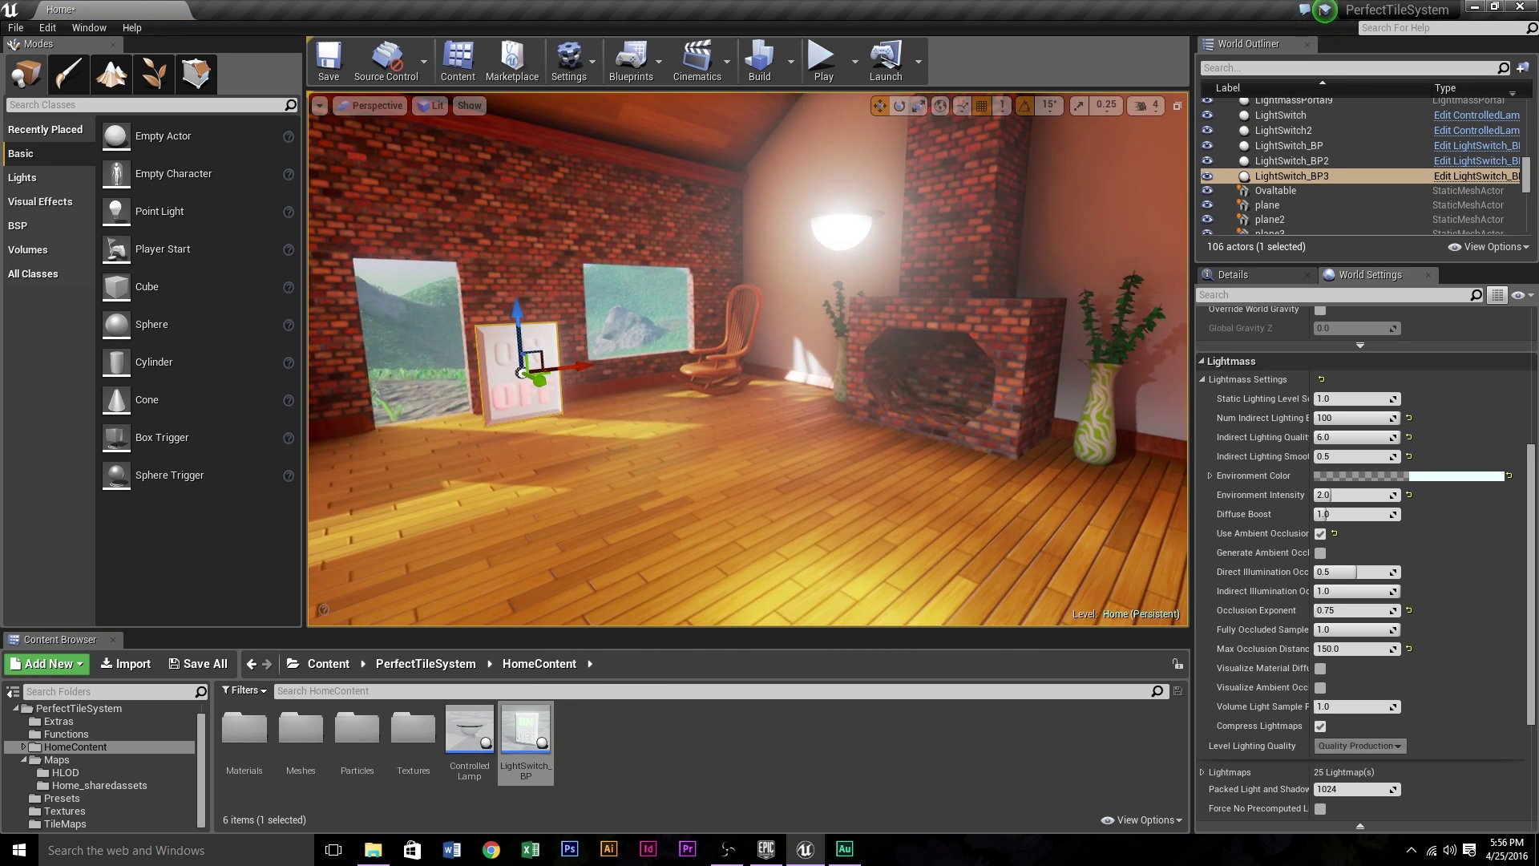
Move the new lamp along Y to about 1718 cm and the new light switch along X to about 748 cm
left_click(845, 241)
left_click_drag(882, 207, 993, 164)
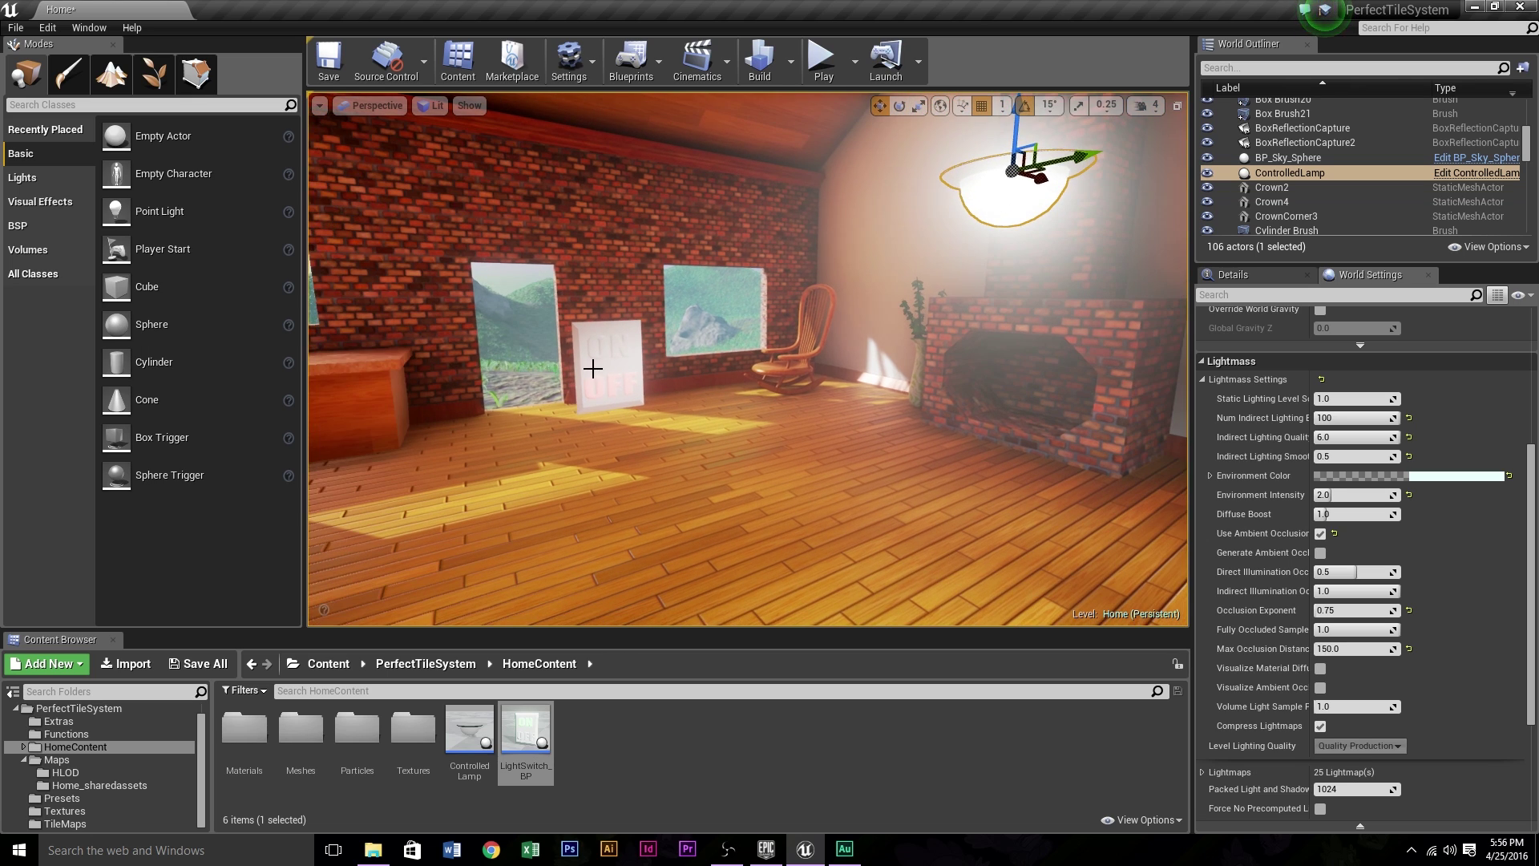
left_click(593, 370)
left_click_drag(635, 366, 480, 368)
right_click_drag(743, 409, 801, 400)
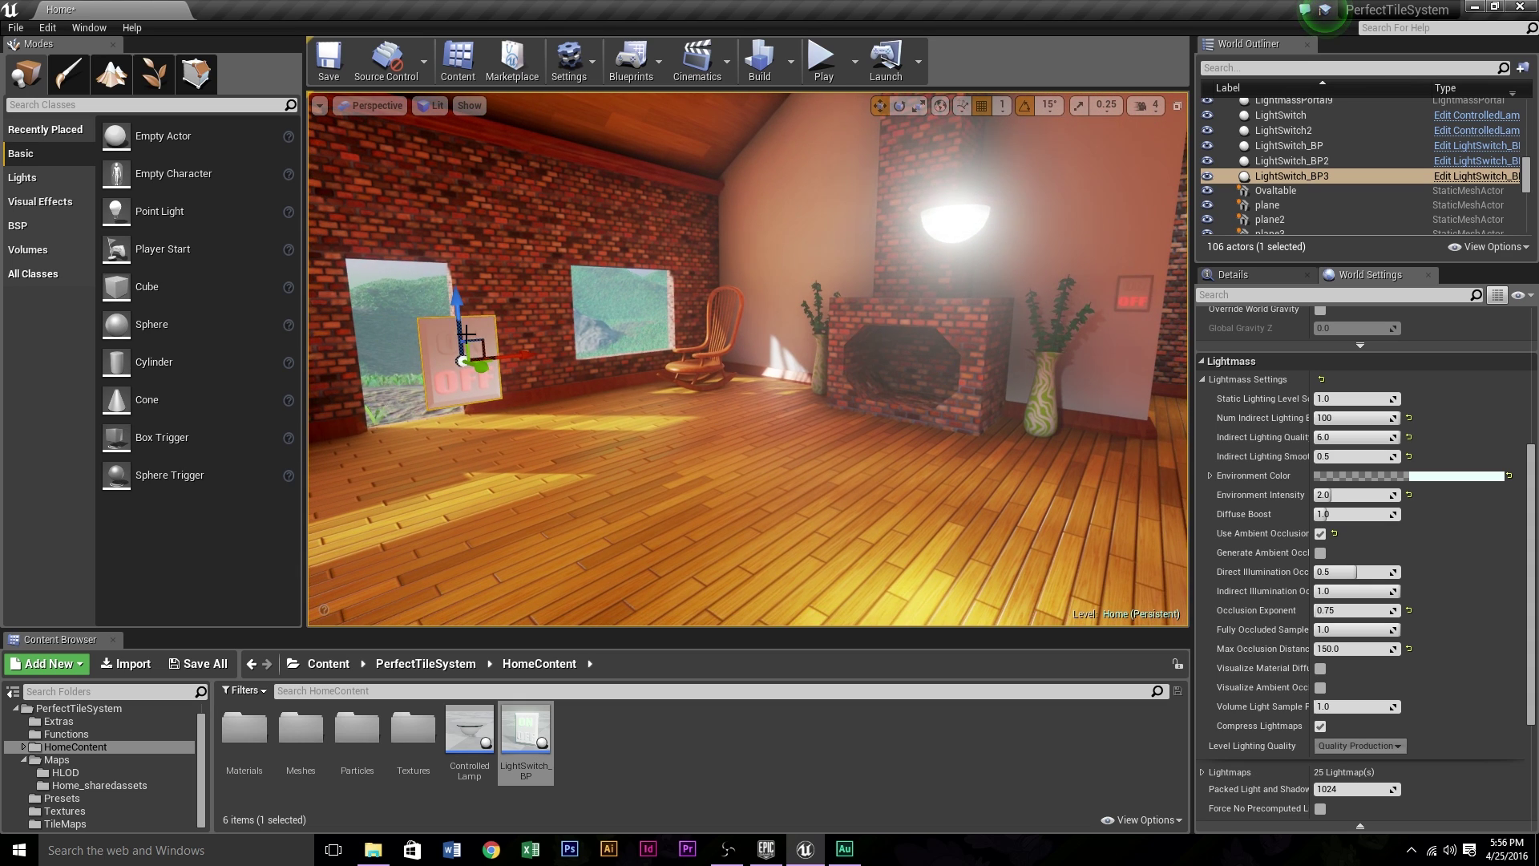
Show the new switch's details and examine its Detection Size, Lights and Switches settings alongside the existing wall switch and hallway lamp
left_click(1259, 273)
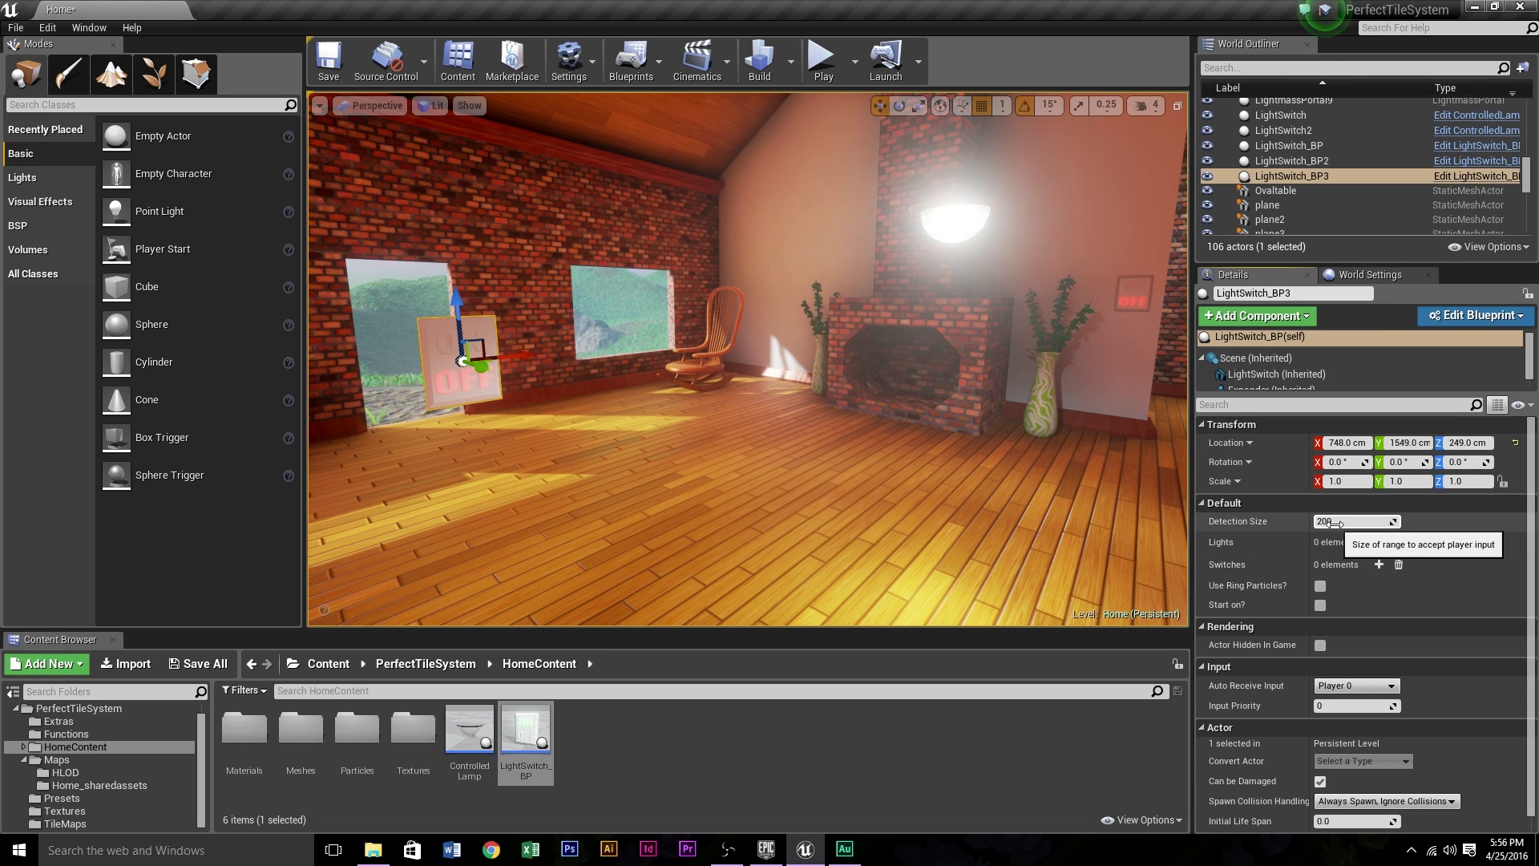
right_click_drag(771, 378, 705, 378)
mouse_move(705, 379)
left_mouse_down()
mouse_move(710, 296)
mouse_move(727, 380)
left_mouse_up()
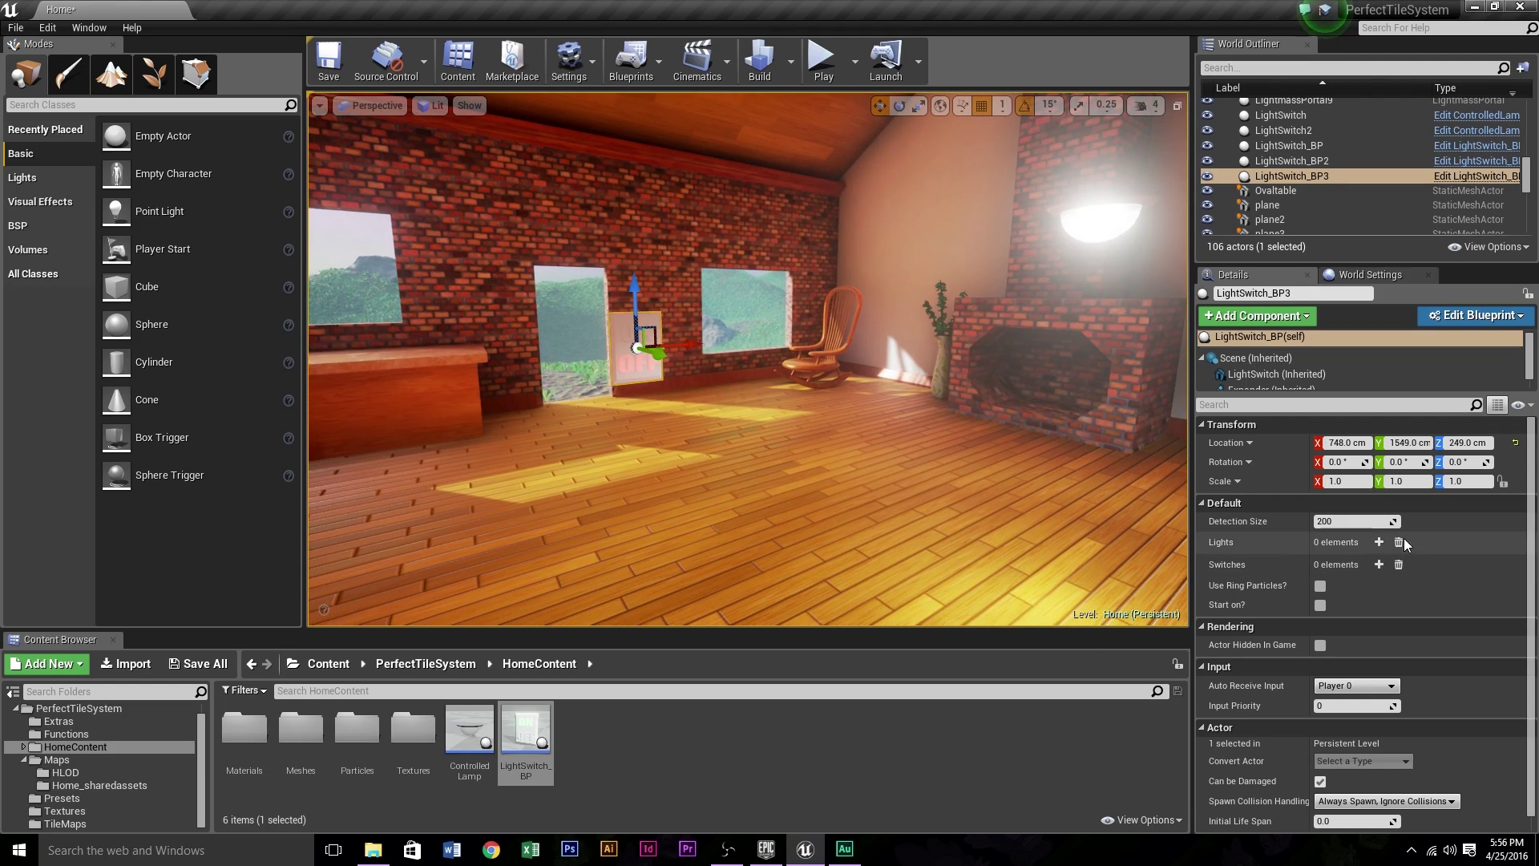
right_click_drag(898, 407, 1002, 393)
right_click_drag(802, 330, 854, 329)
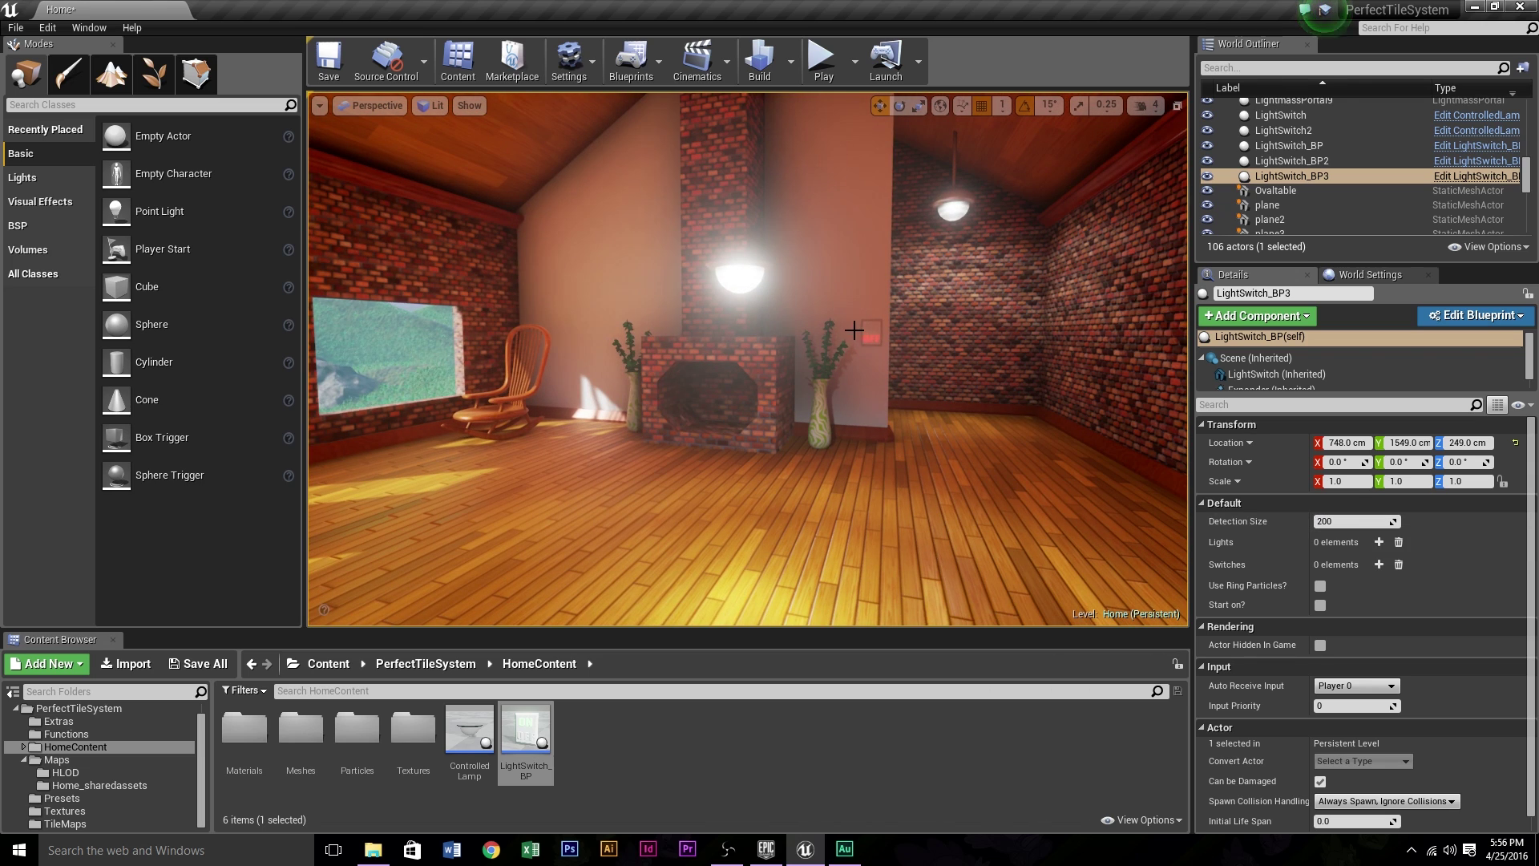
left_click(872, 331)
right_click_drag(785, 409, 645, 489)
left_click(570, 374)
left_click_drag(872, 487, 880, 553)
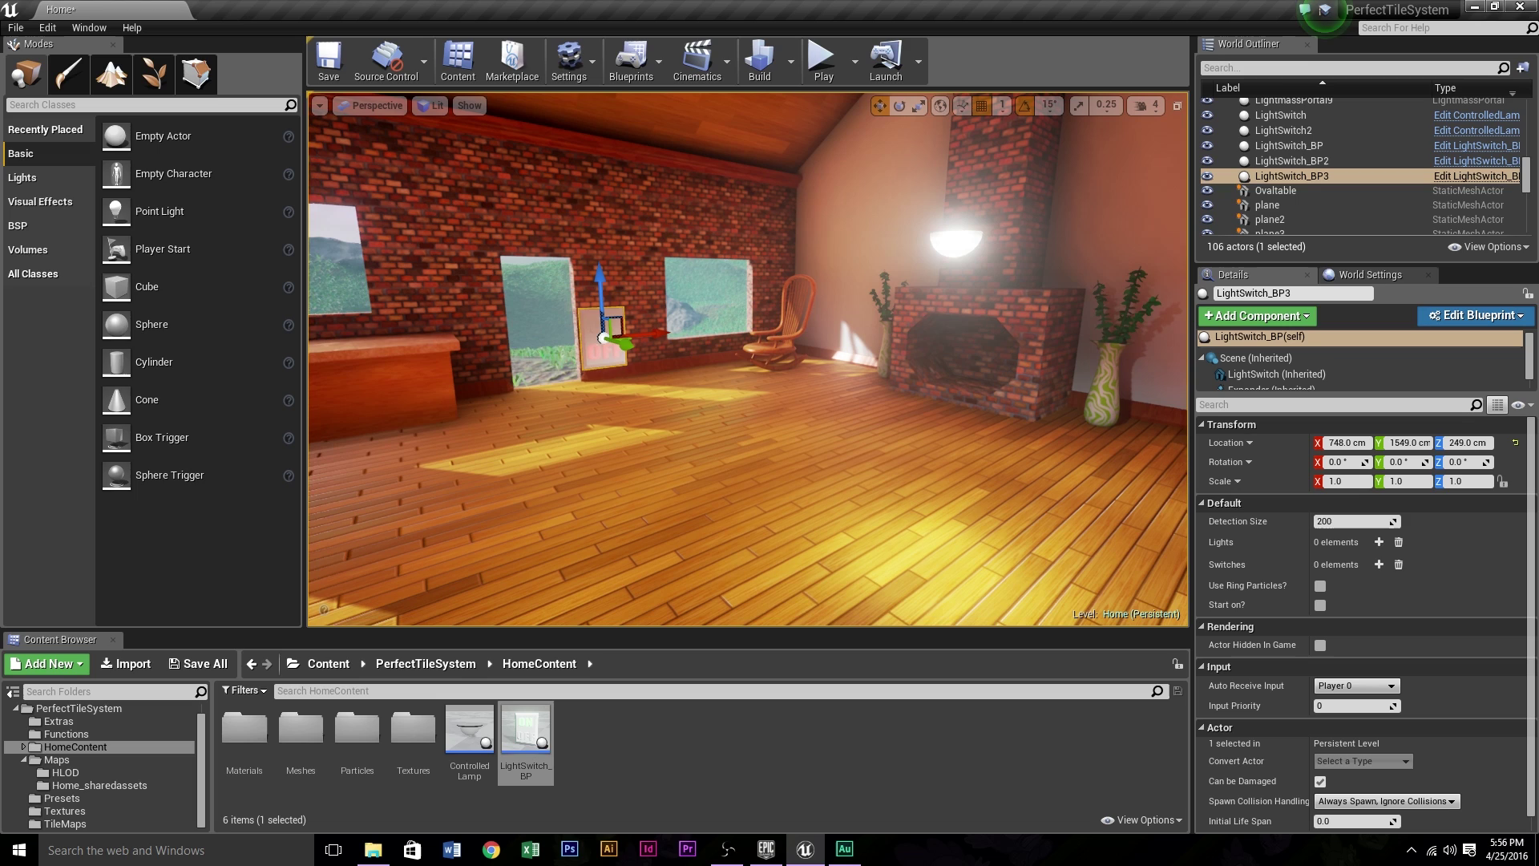
Add an entry to the new switch's Lights list and assign the new lamp in front of the fireplace to it
left_click(1378, 542)
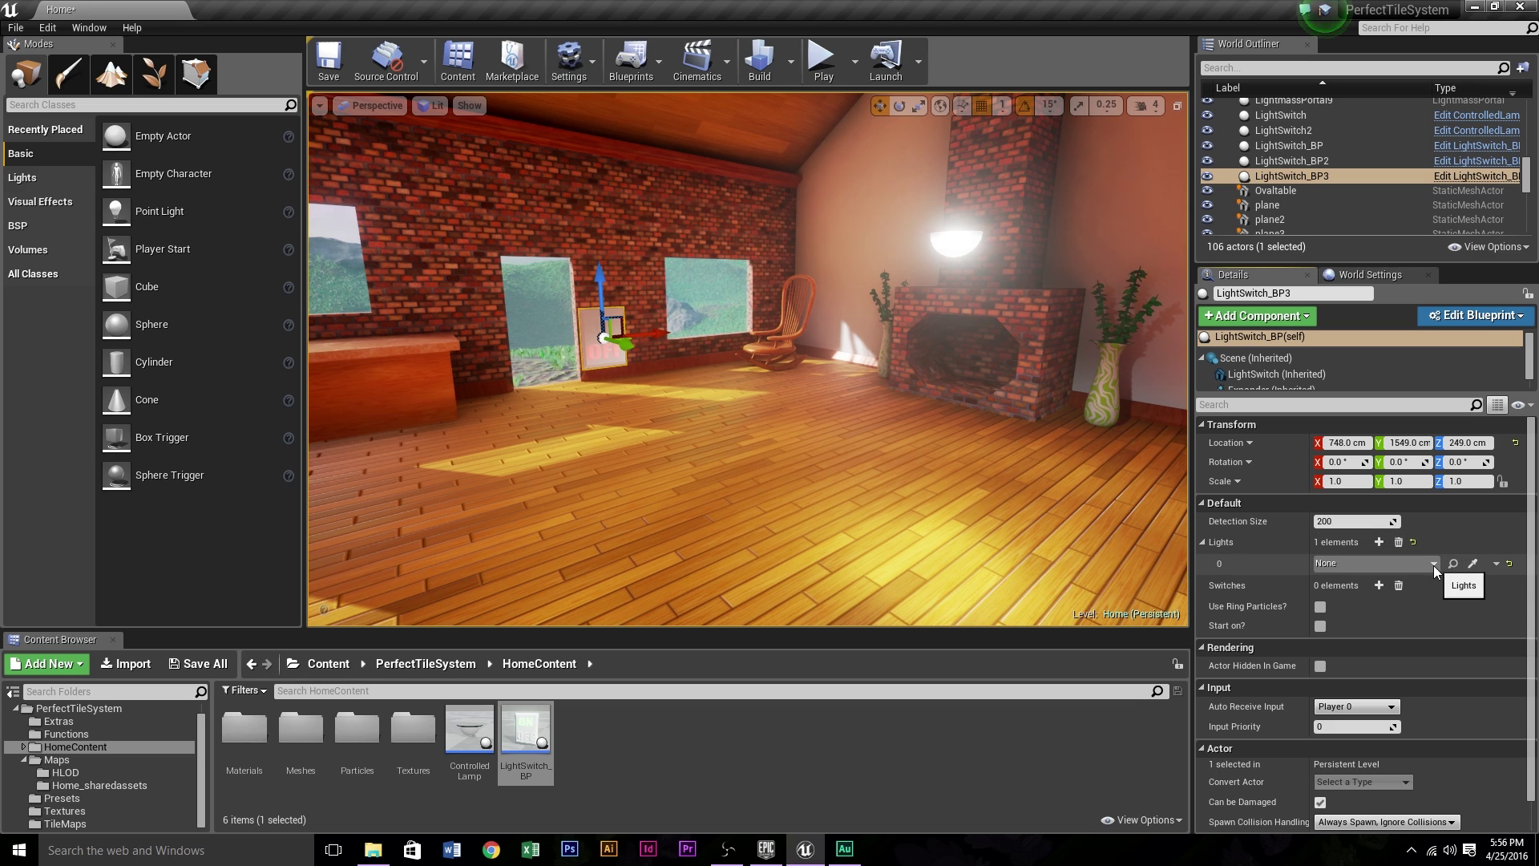
left_click(1476, 567)
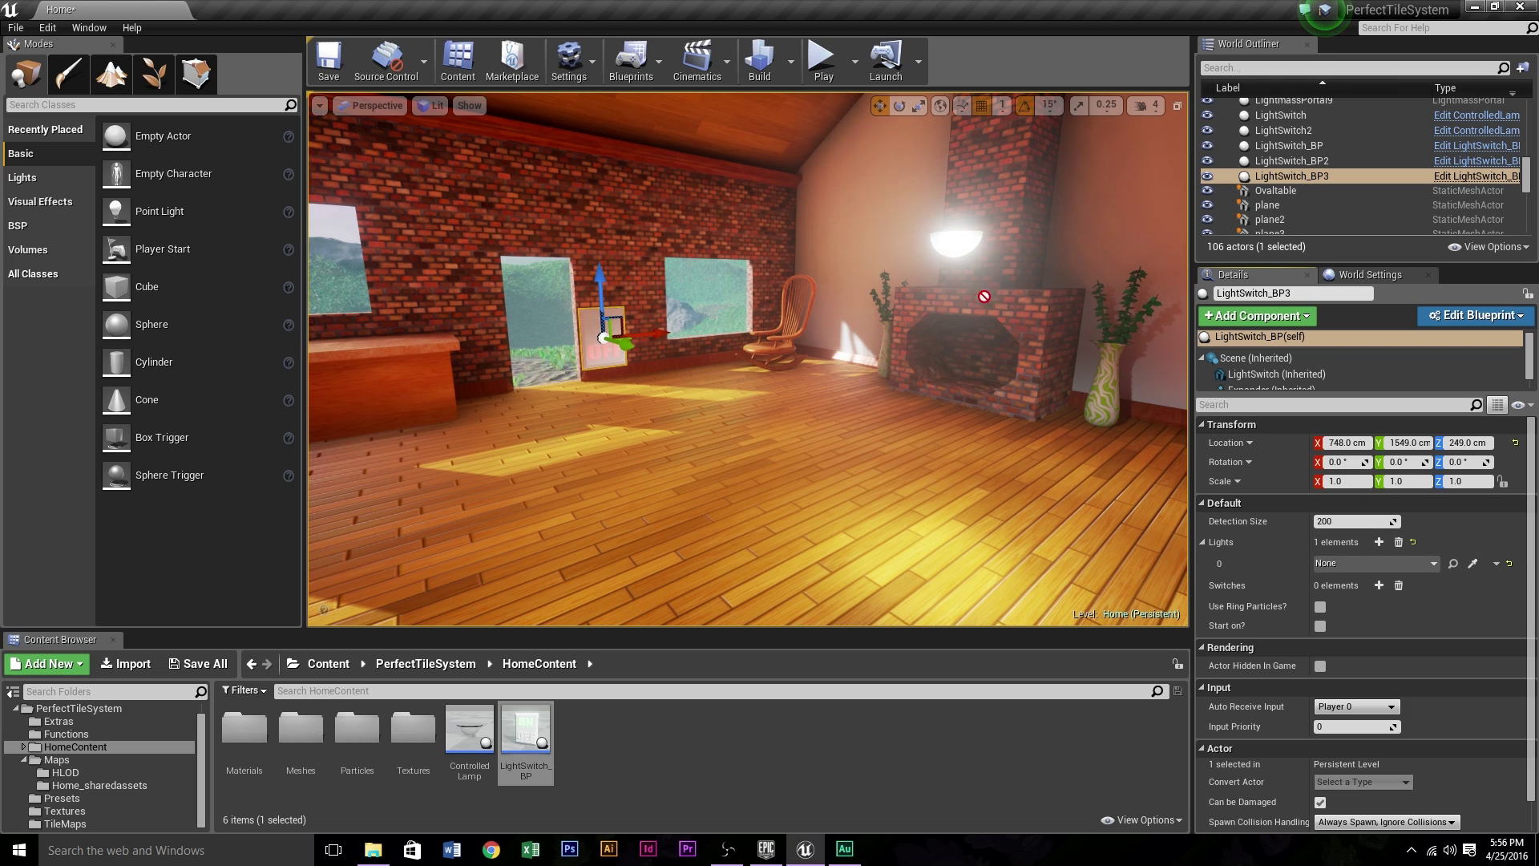
left_click(961, 238)
mouse_move(960, 261)
right_mouse_down()
mouse_move(1071, 178)
mouse_move(958, 234)
mouse_move(953, 253)
right_mouse_up()
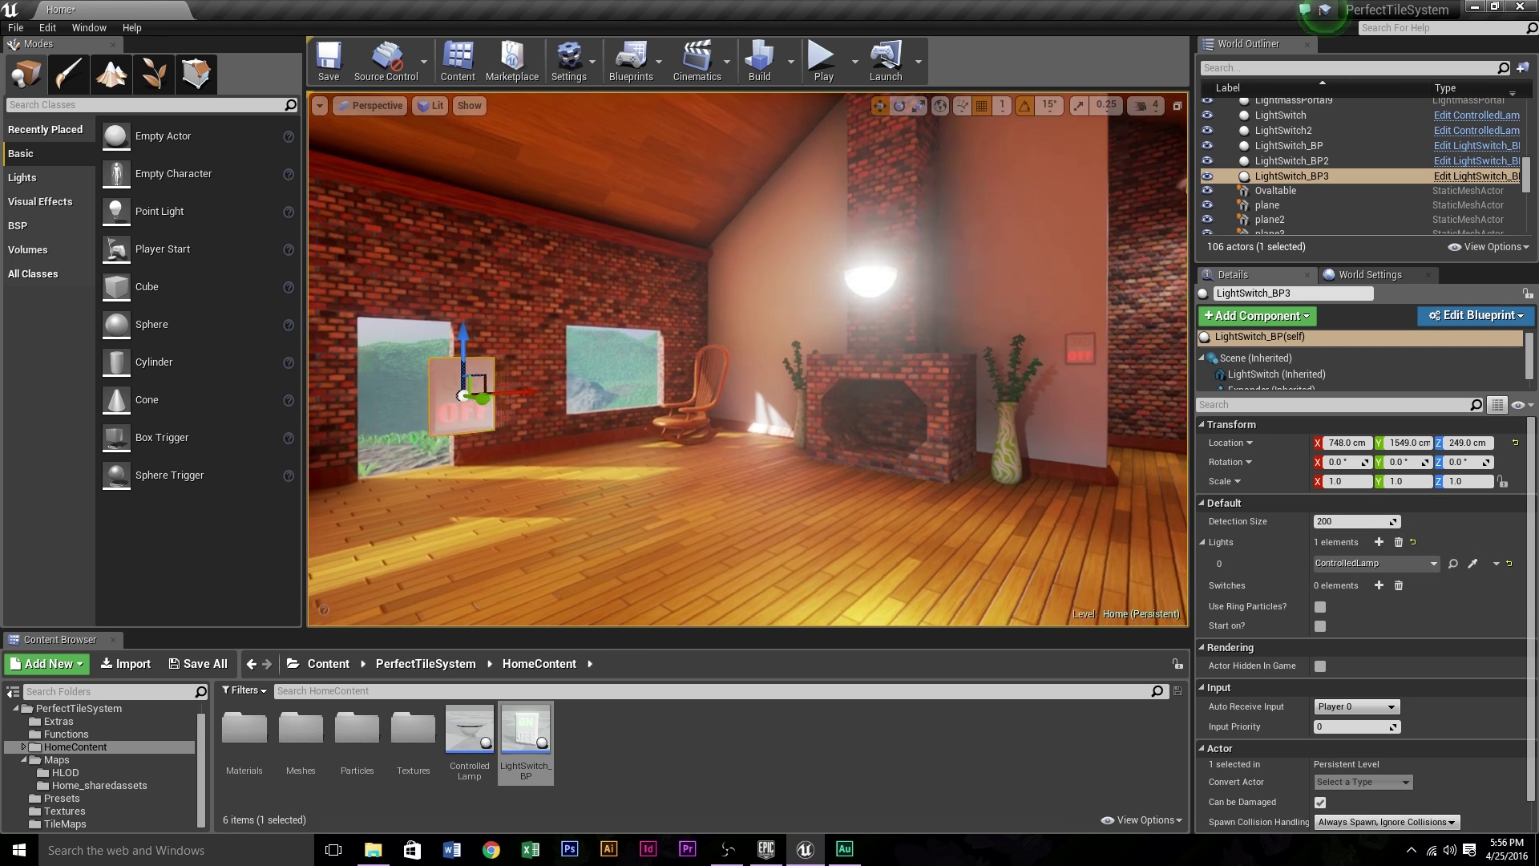
left_click(875, 276)
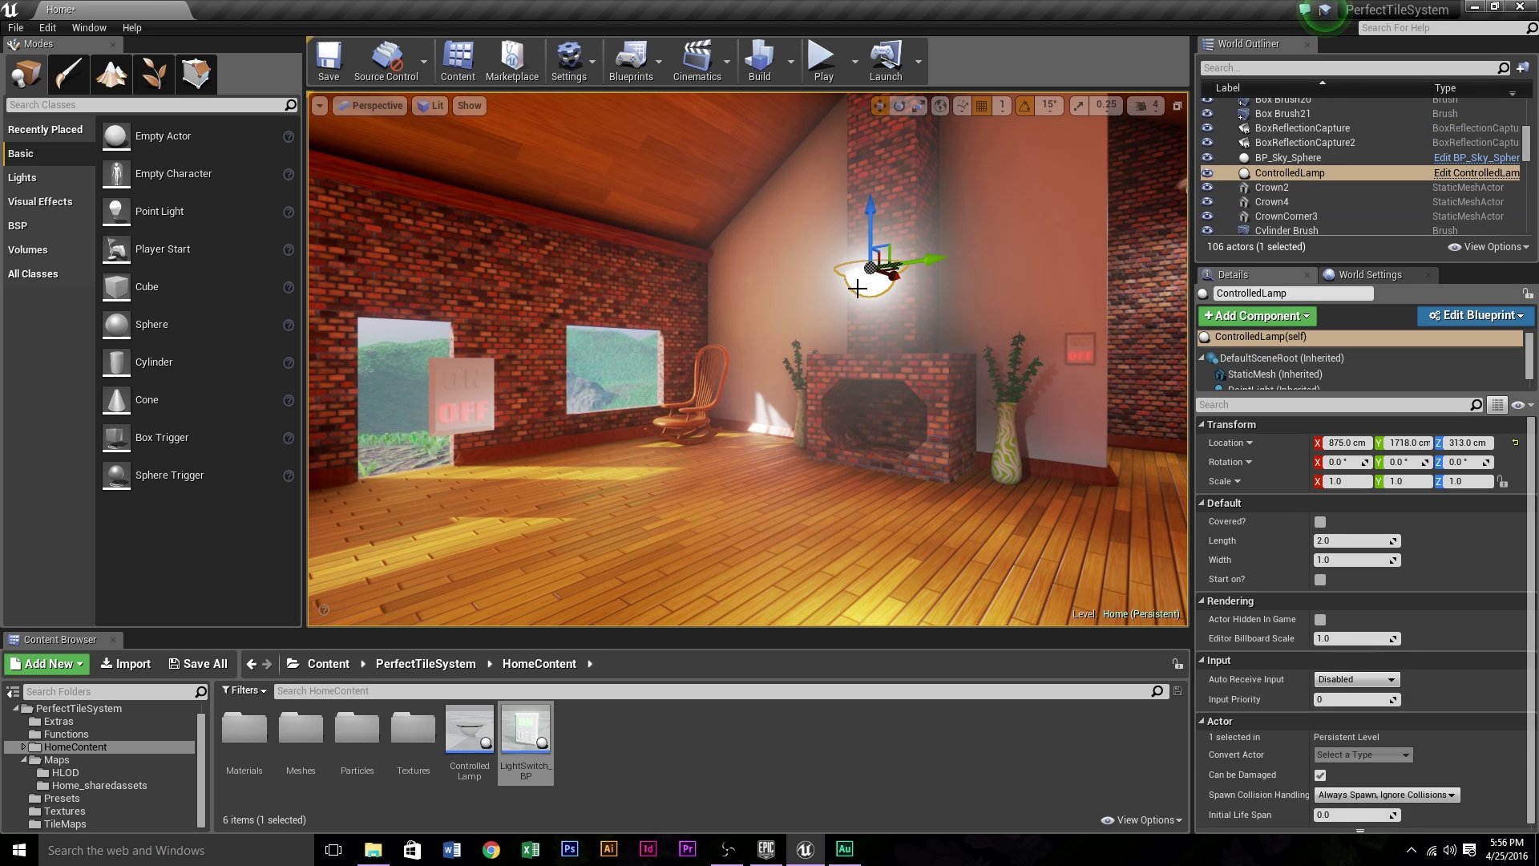
left_click(472, 396)
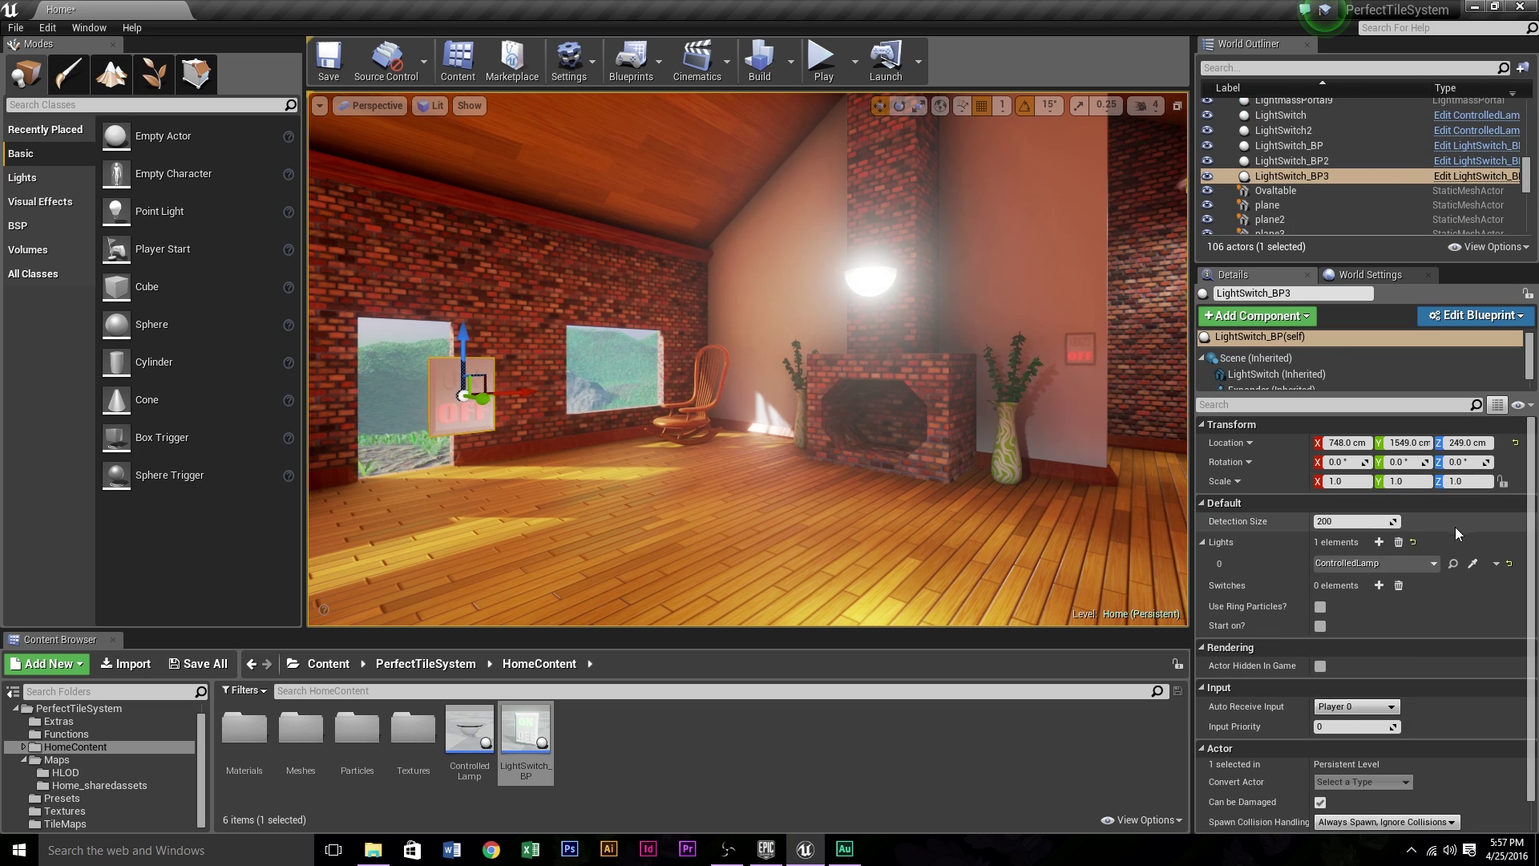
Add an entry to the new switch's Switches list
left_click(1378, 585)
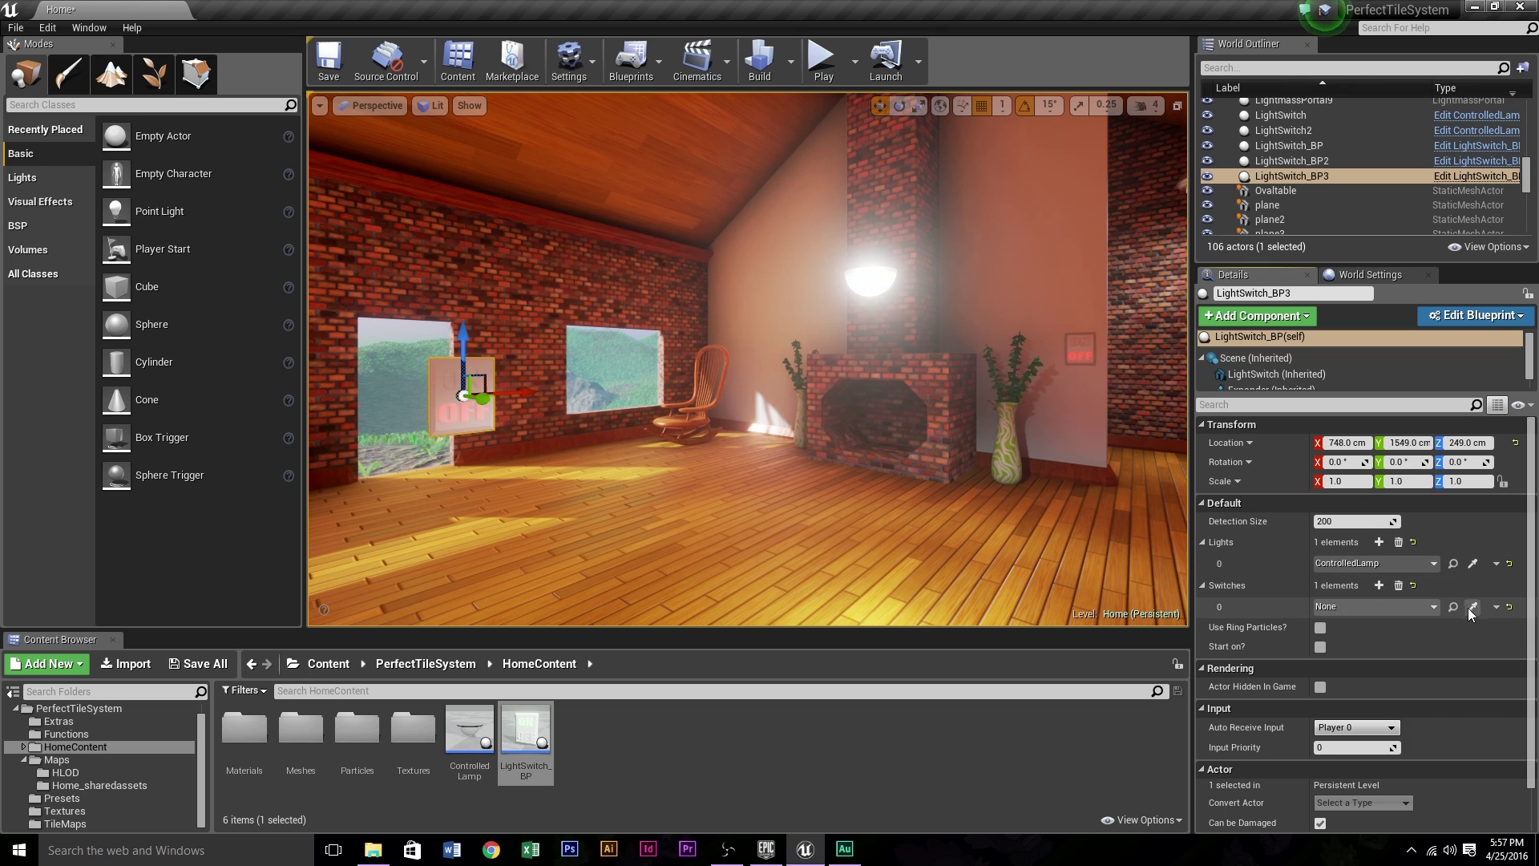
left_click(1472, 607)
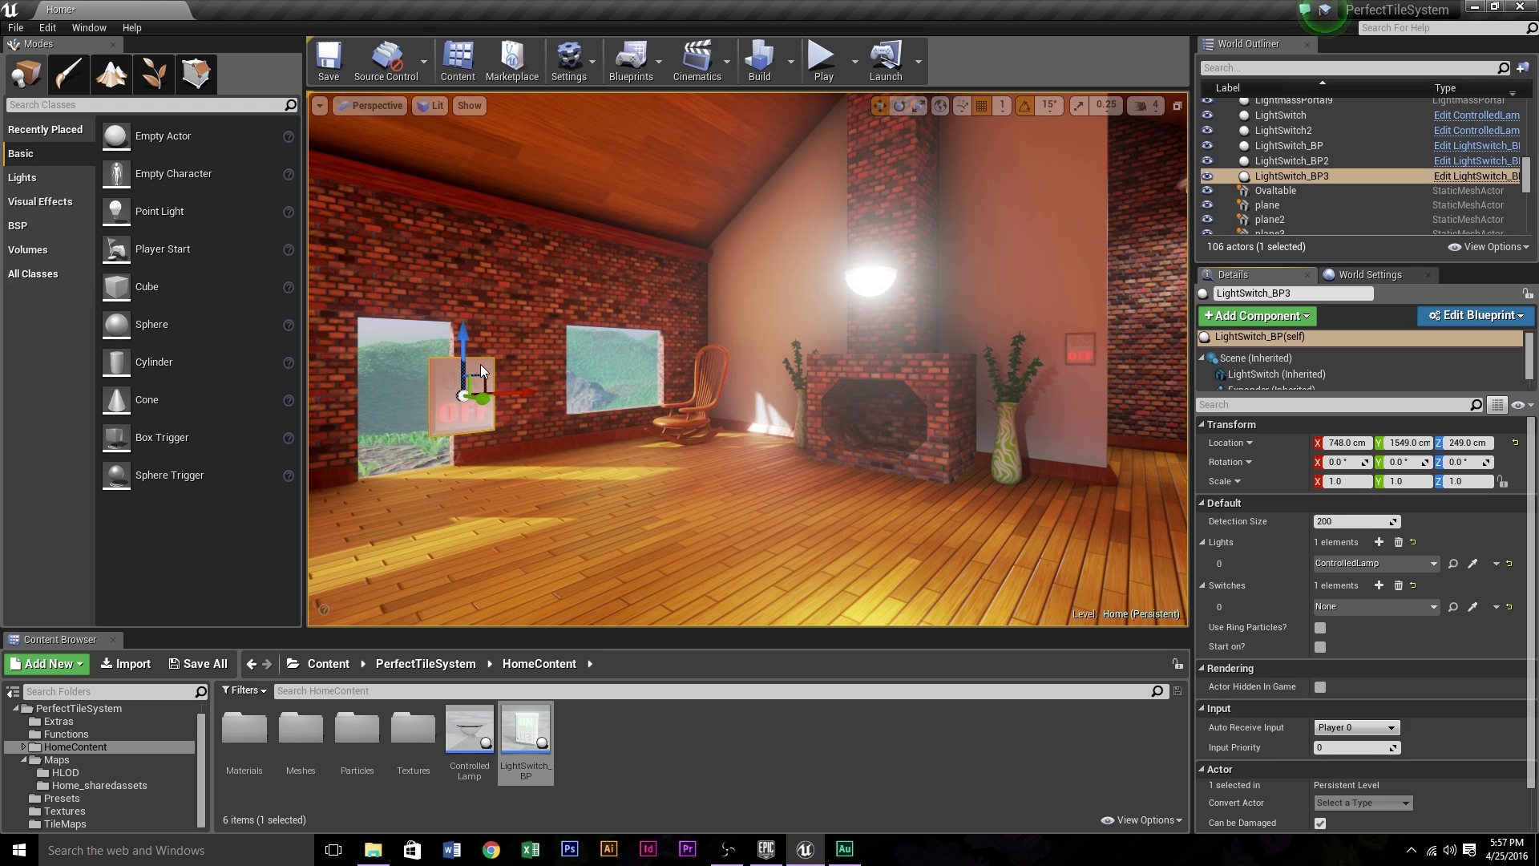
left_click(870, 285)
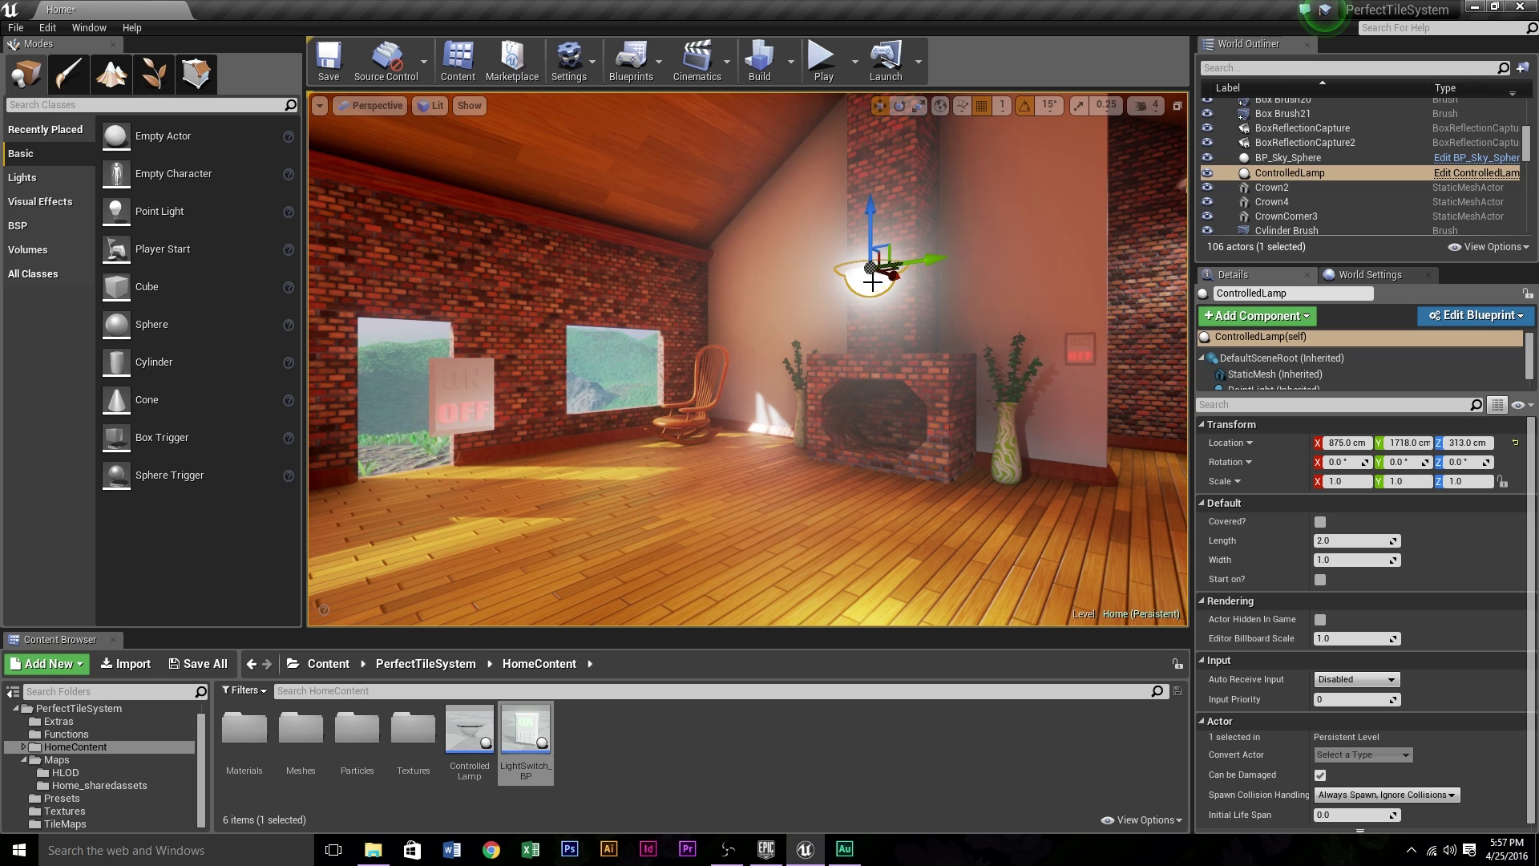
left_click(480, 386)
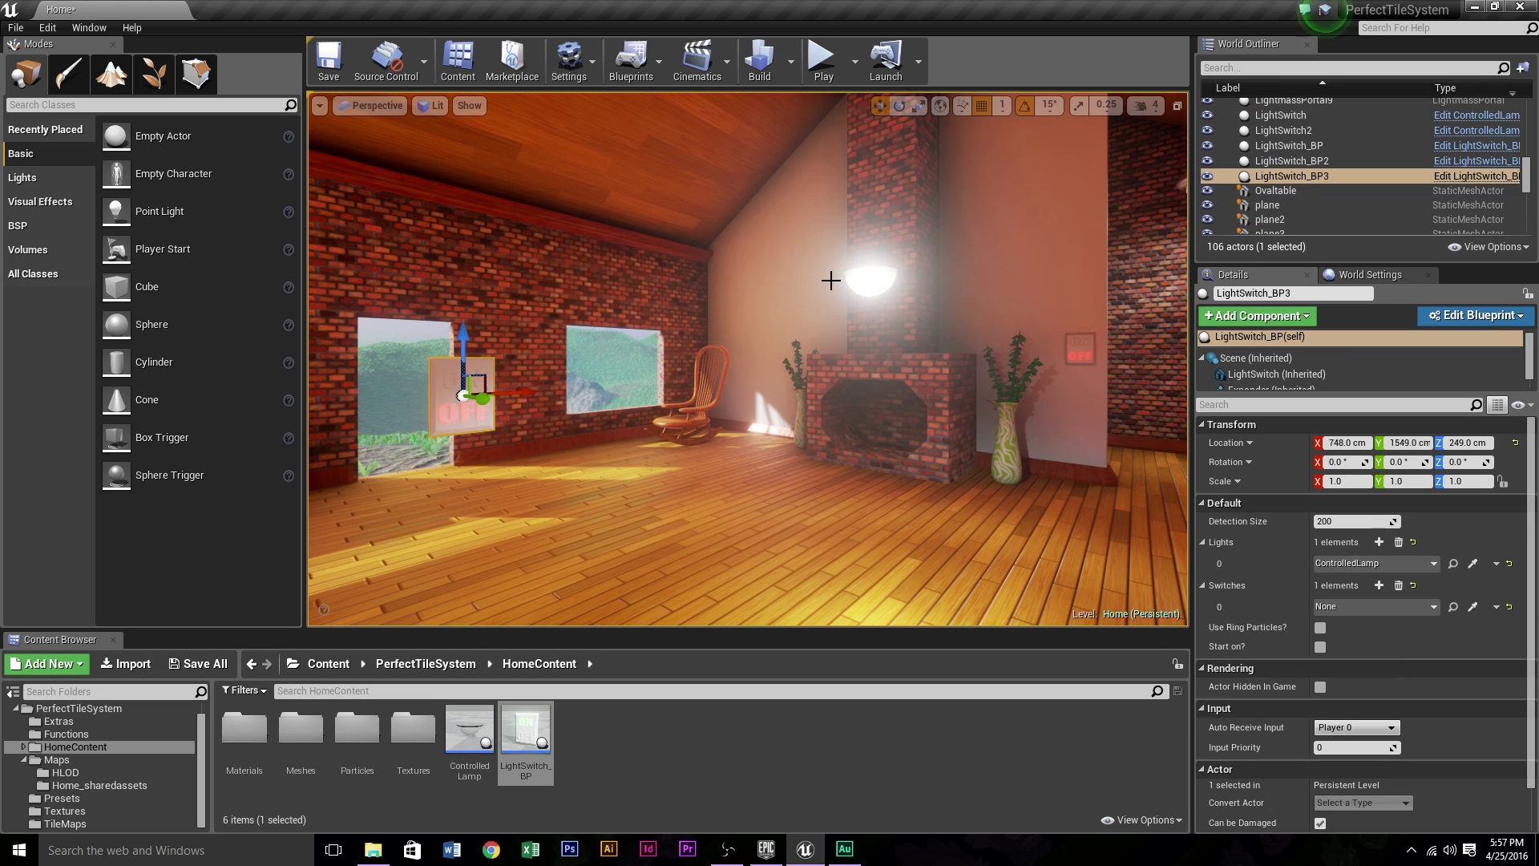
Duplicate the new lamp along the Y axis, placing the copy at about 1815 cm
left_click(862, 277)
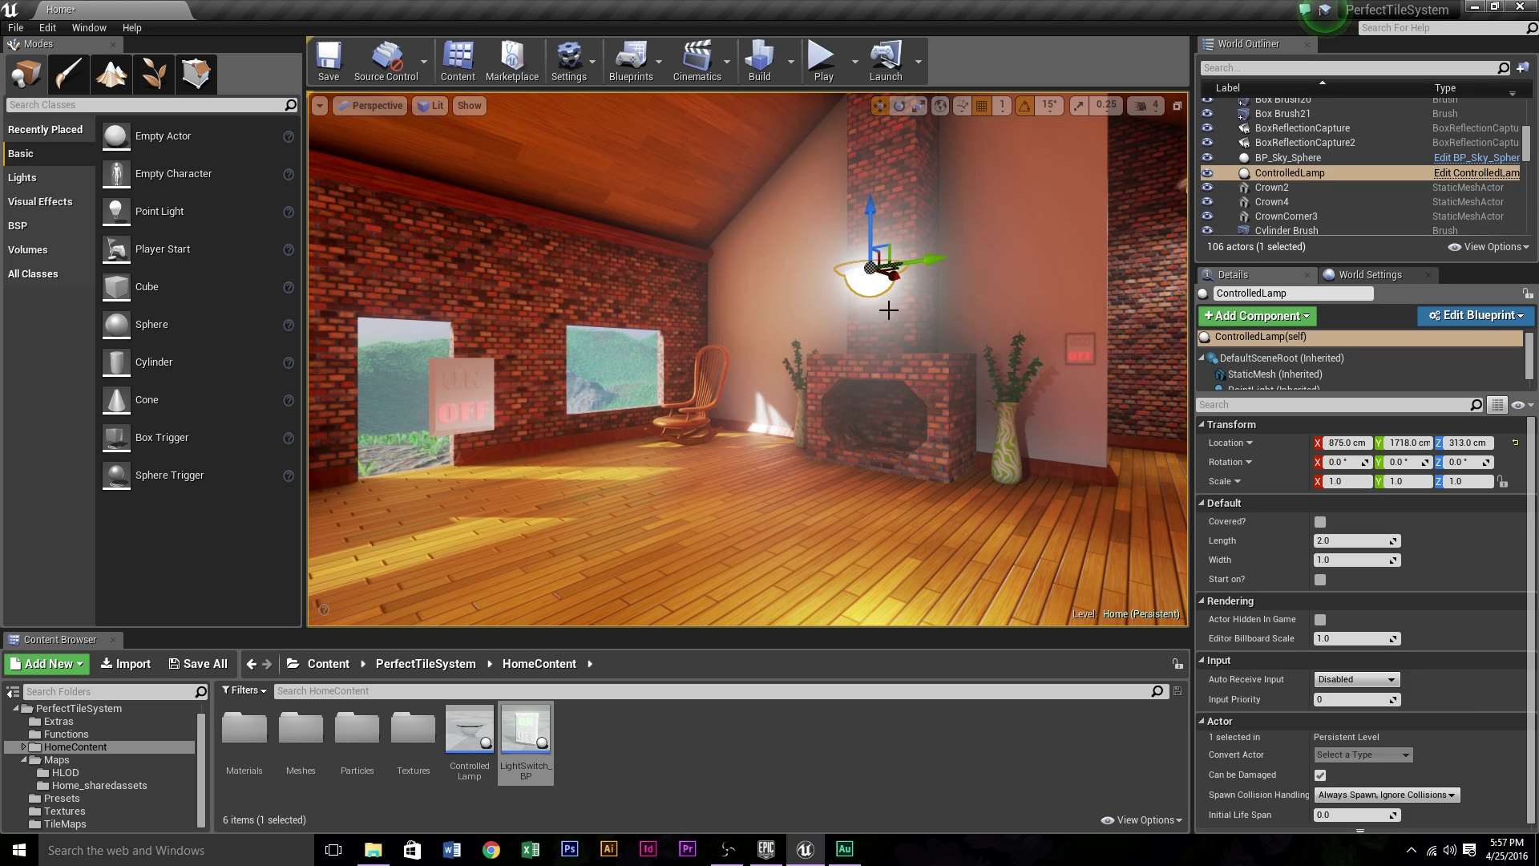
left_click_drag(929, 261, 947, 280, "alt")
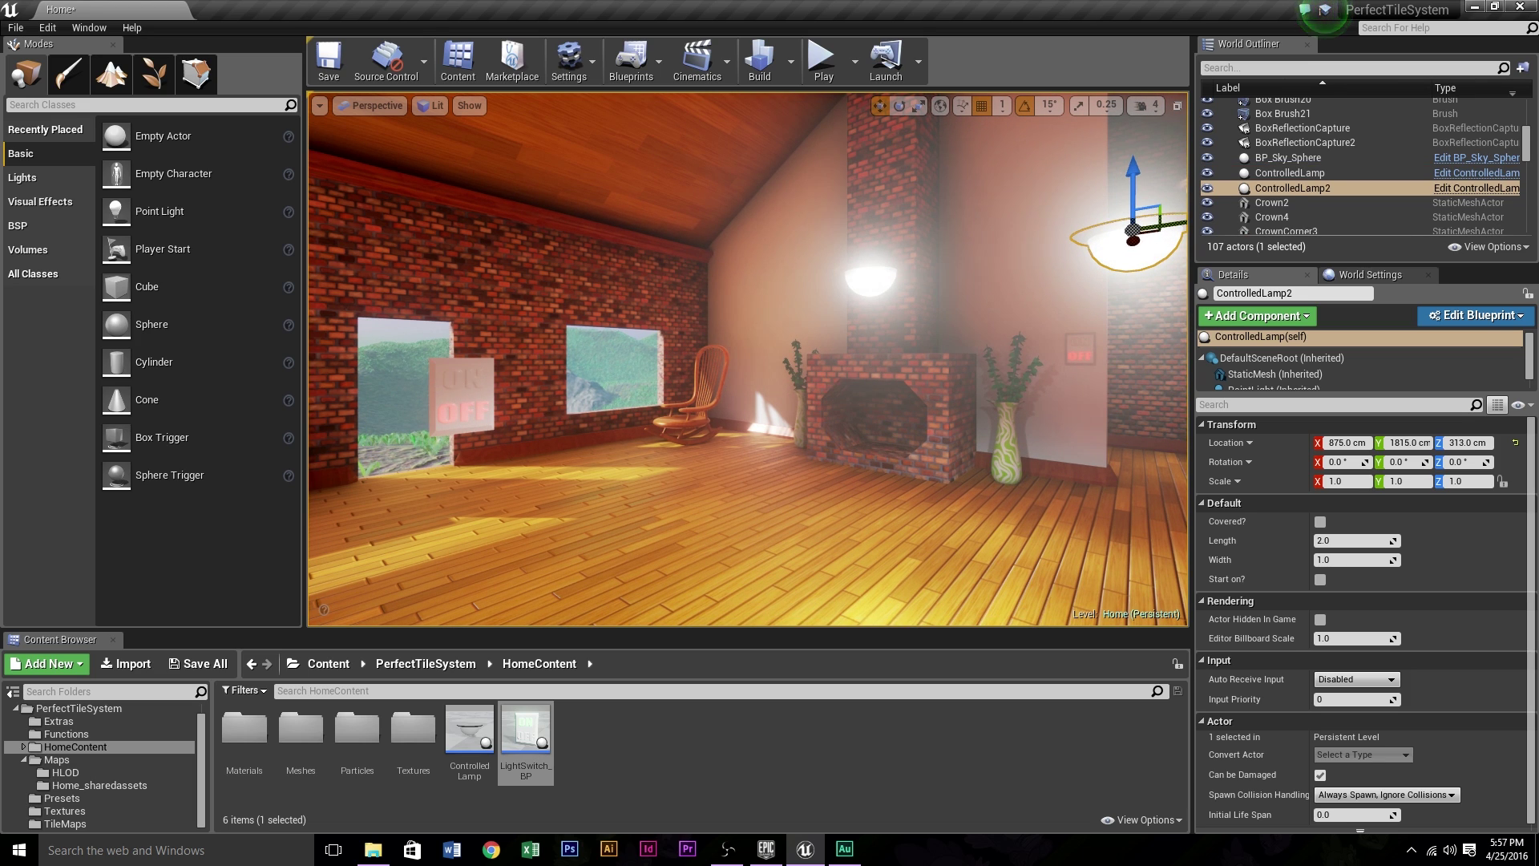
Add the duplicated lamp as the switch's second Lights entry and assign the switch itself to its Switches entry
left_click(440, 385)
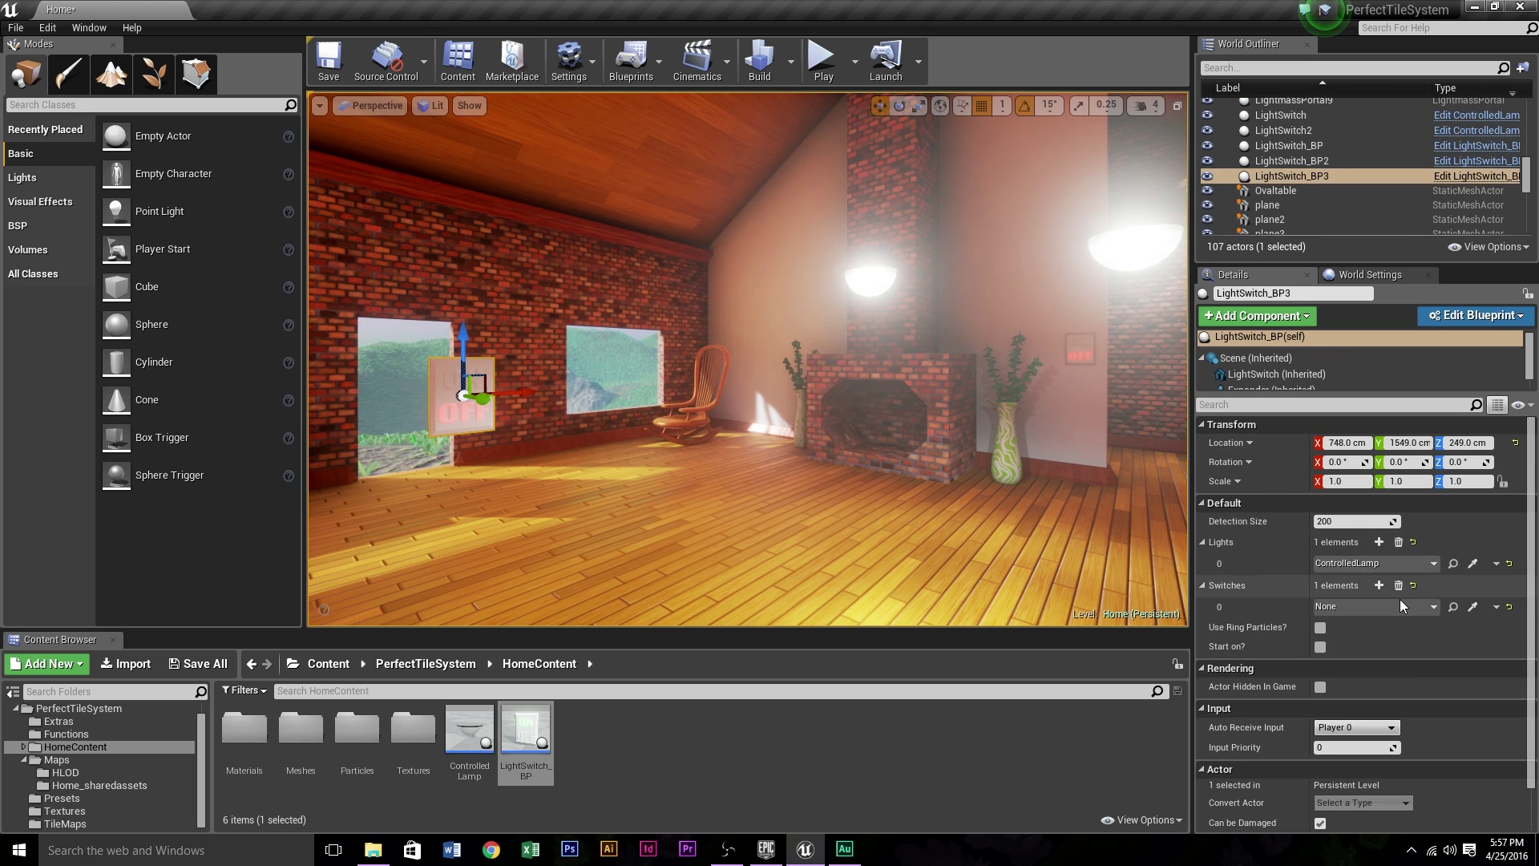
left_click(1378, 542)
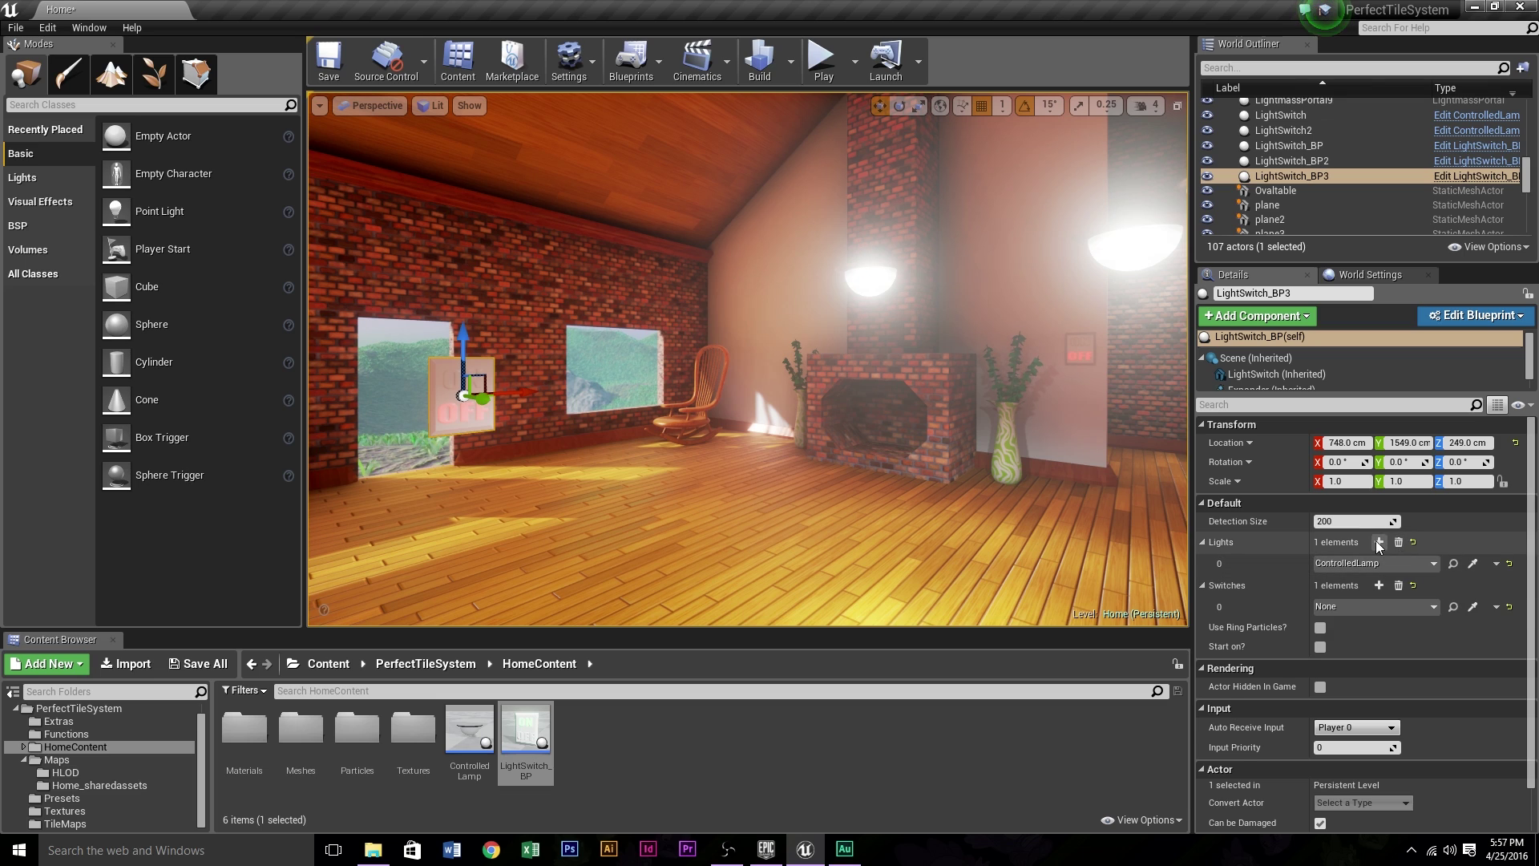
left_click(1473, 591)
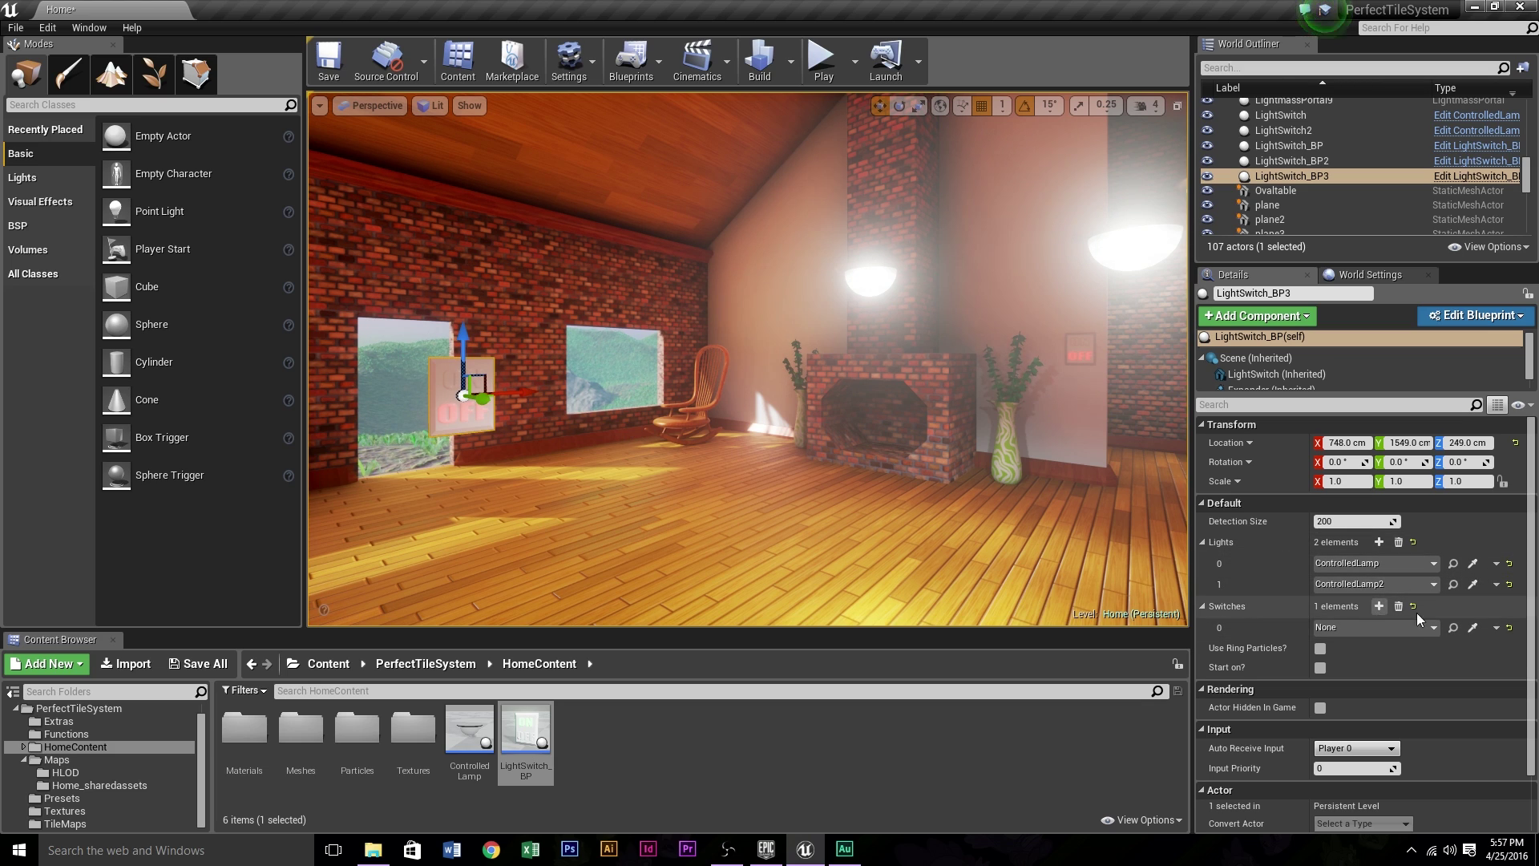
left_click(1473, 628)
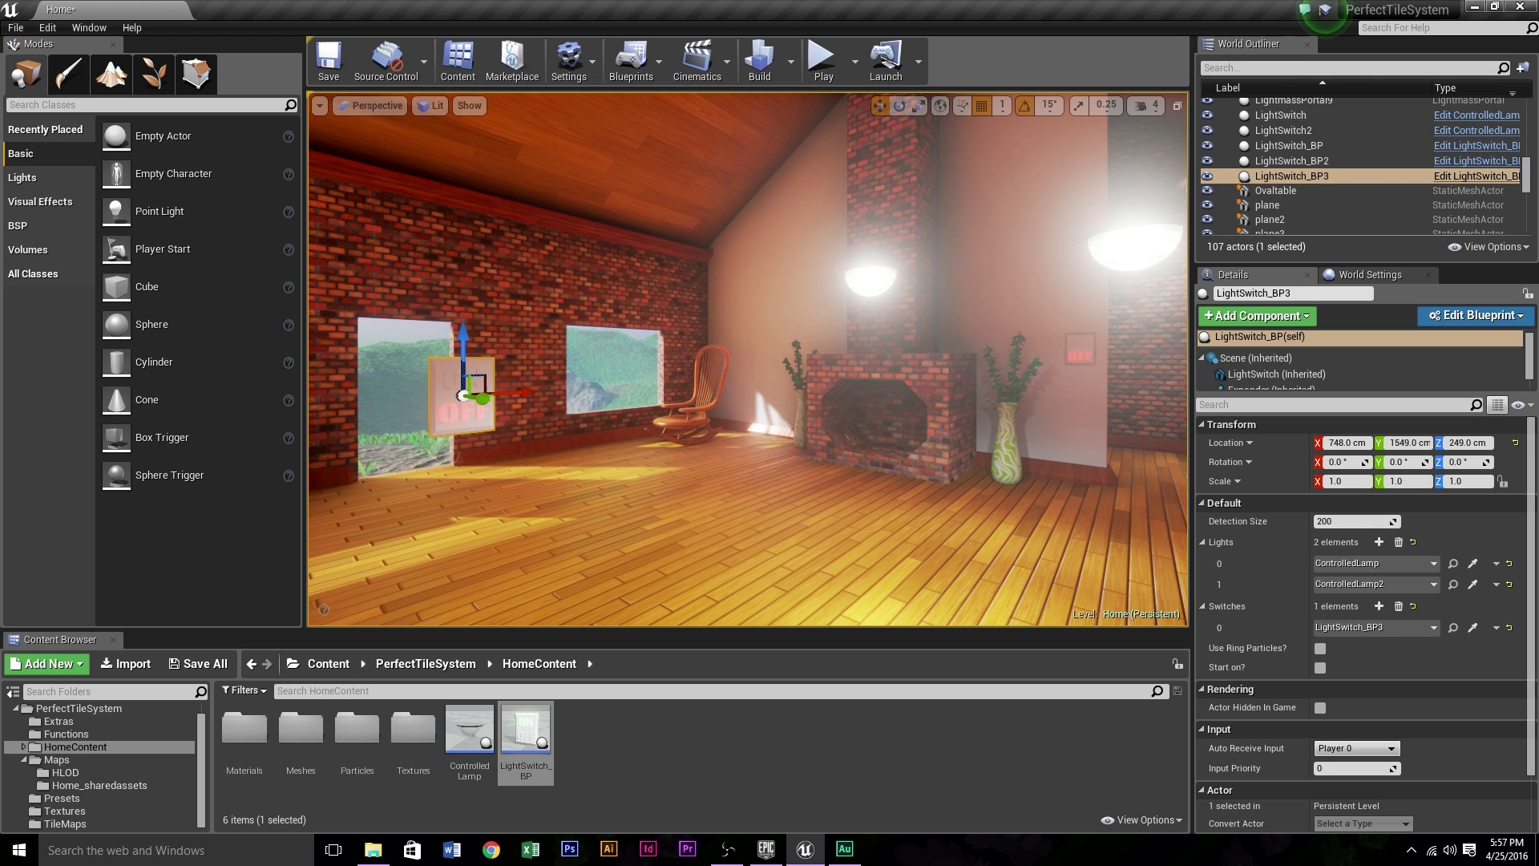
Play the level, turn both new lamps on and off with the new switch, and stop playing
left_click(882, 273)
left_click(1129, 252)
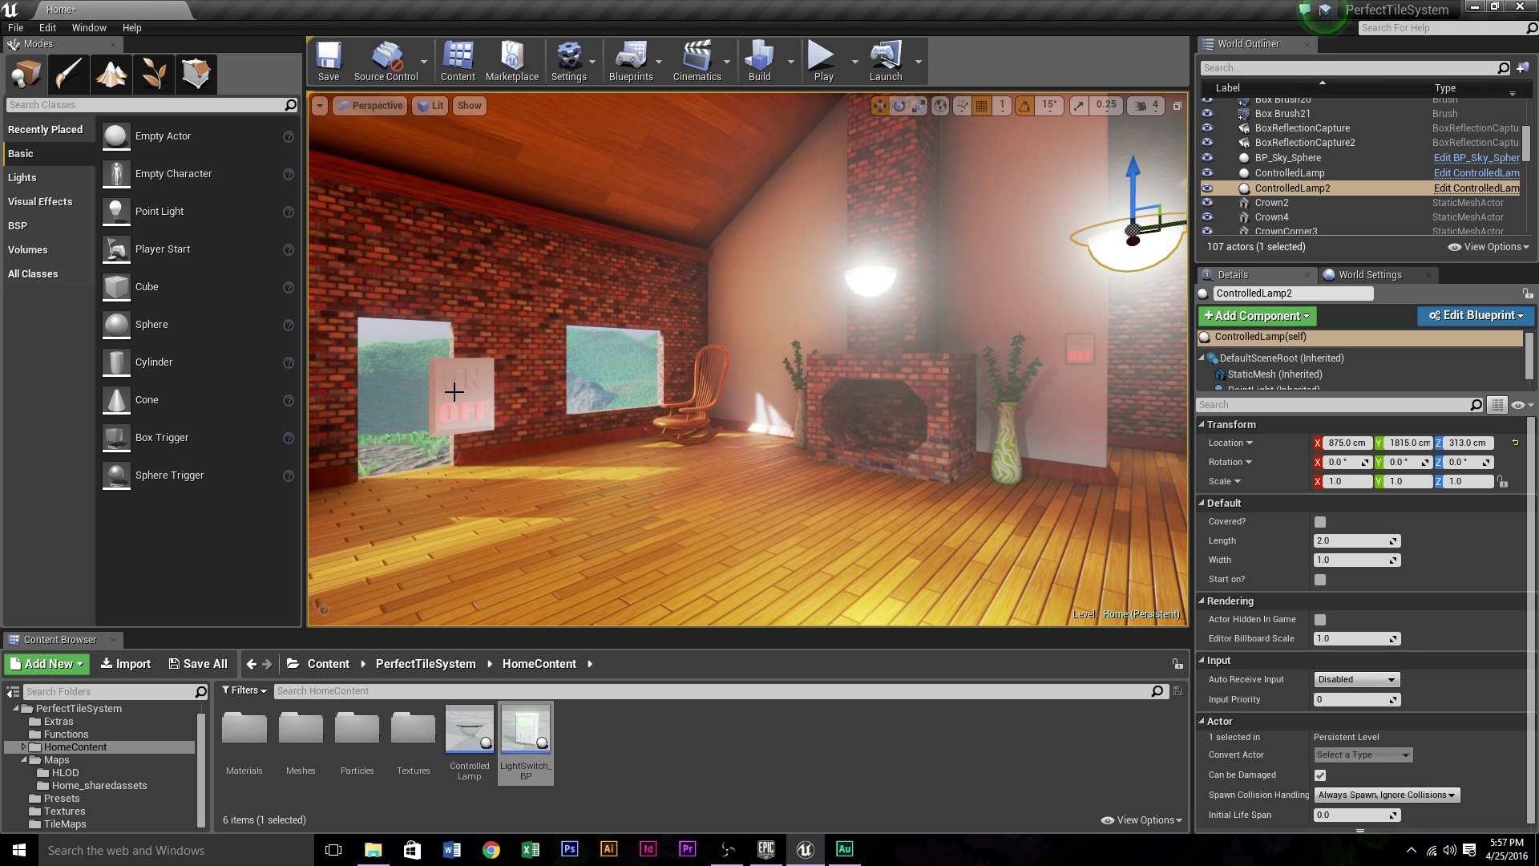
left_click(821, 58)
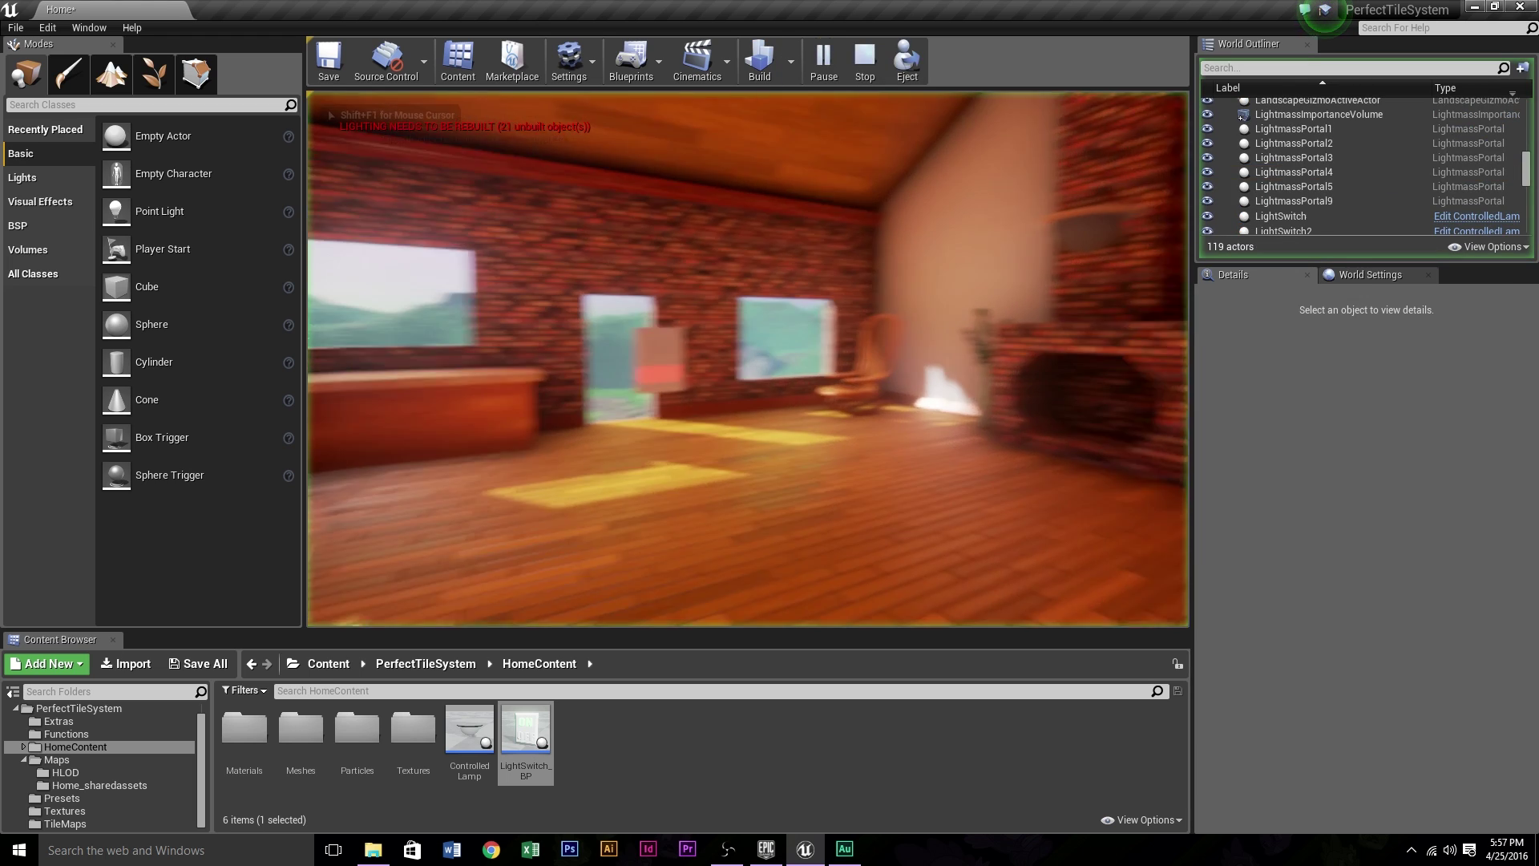
key("w")
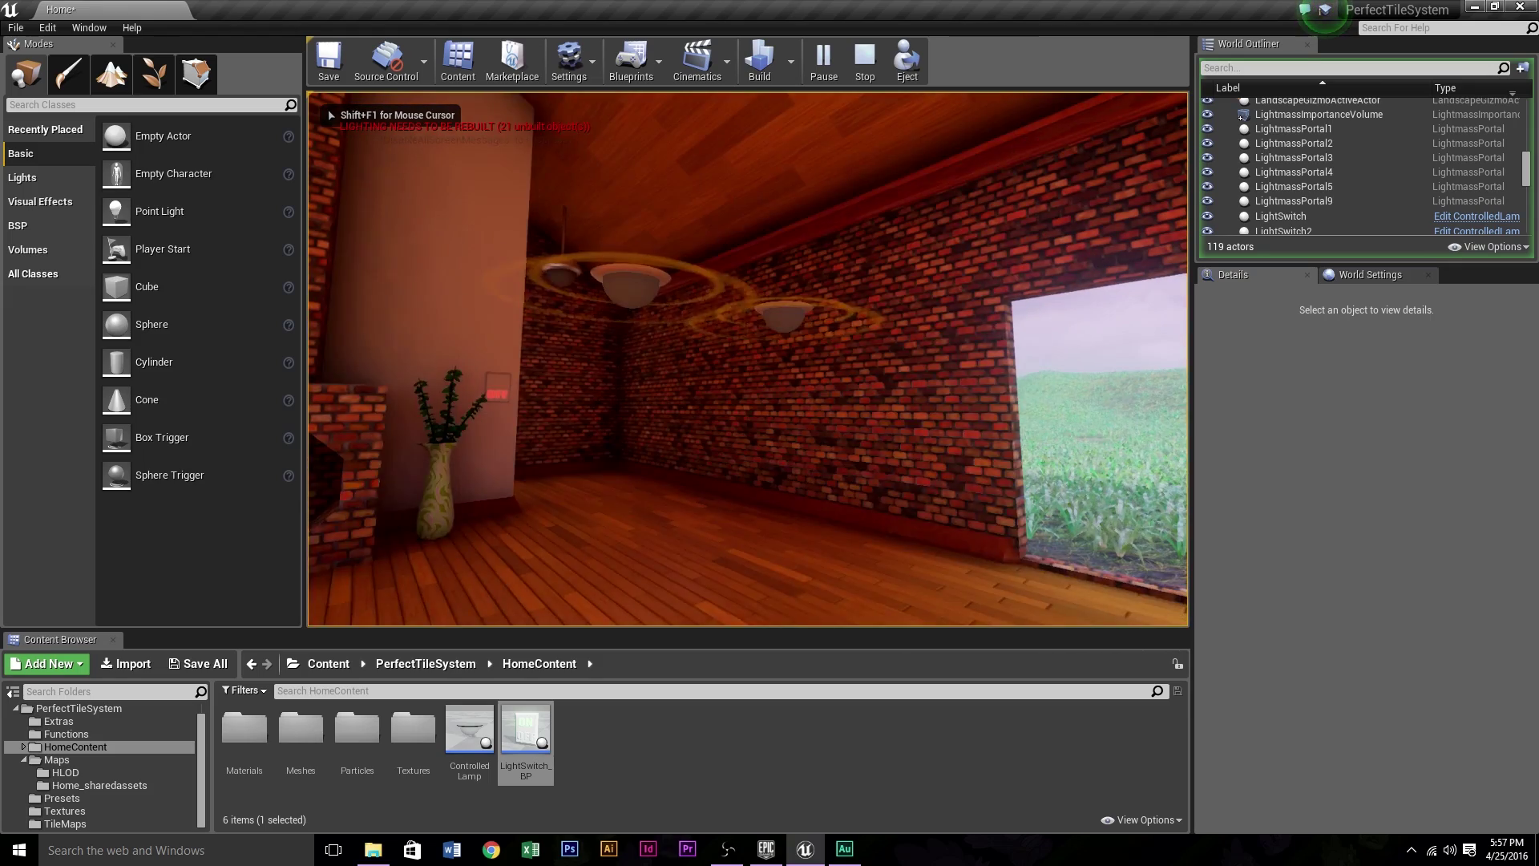
key("e")
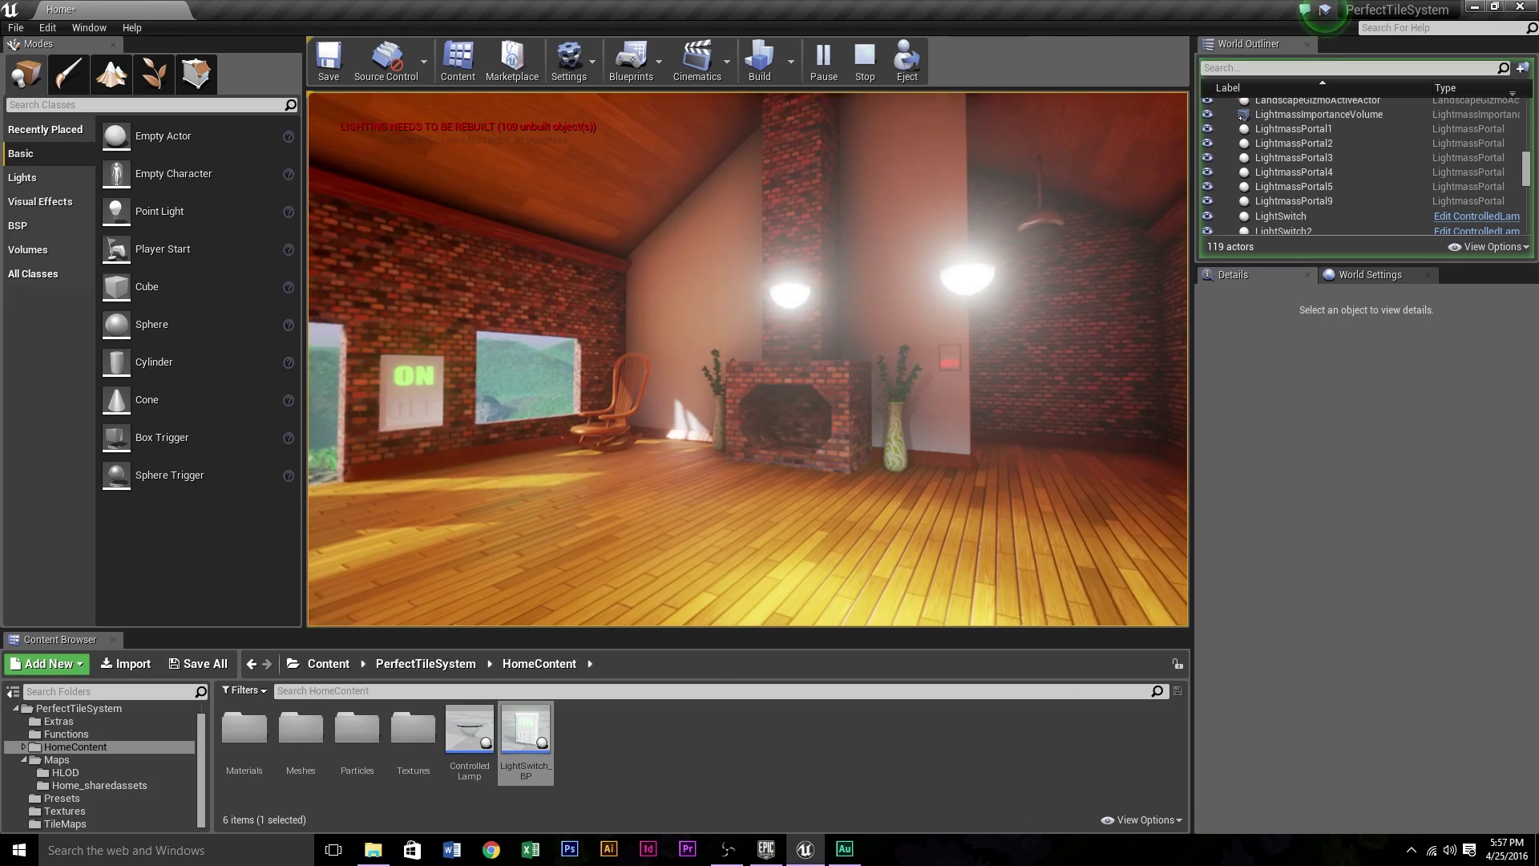
key("e")
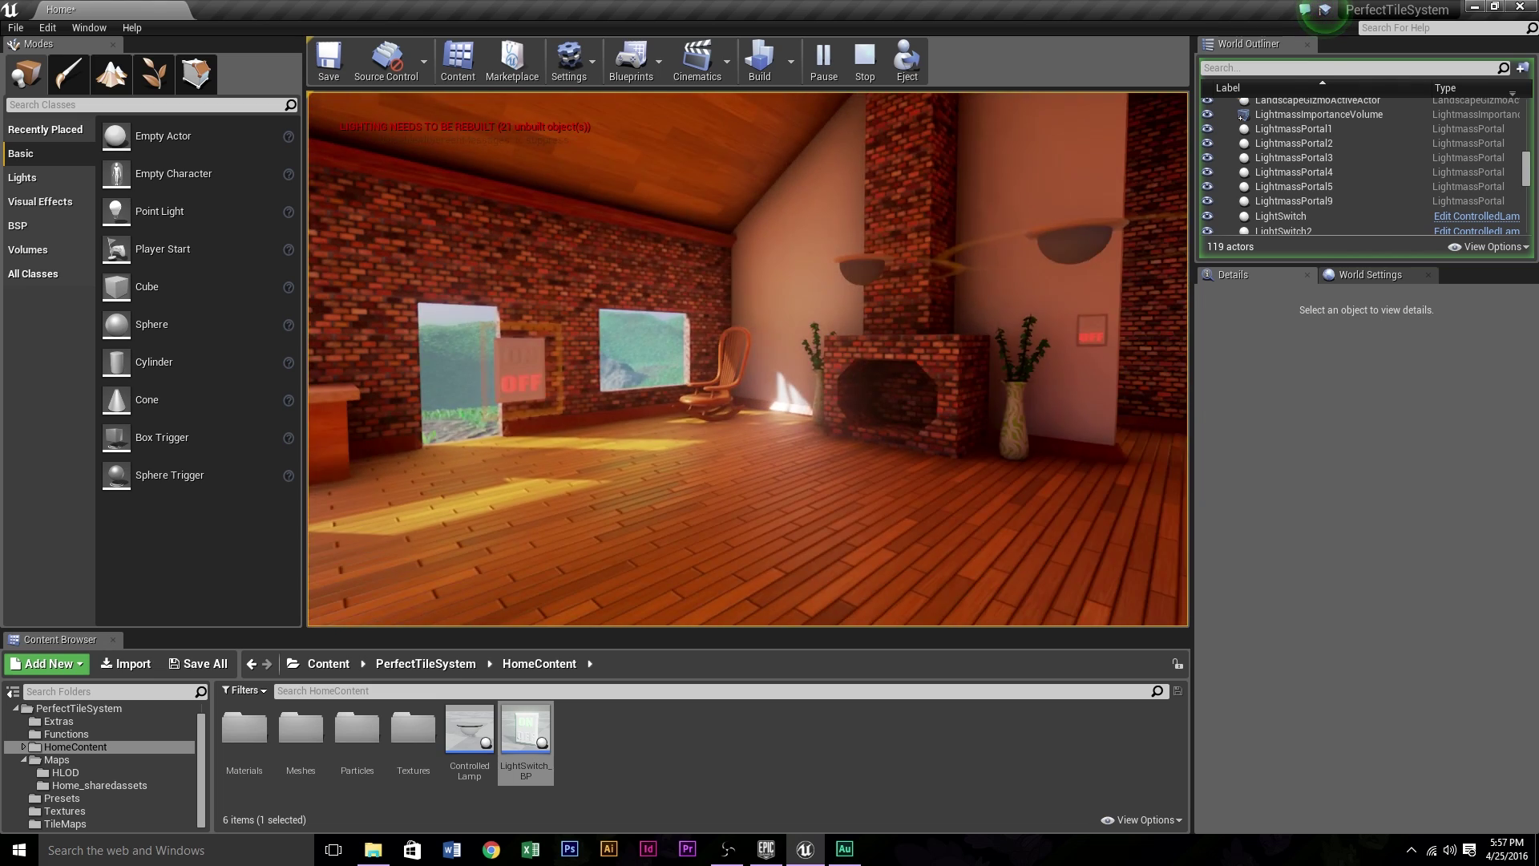
key("Escape")
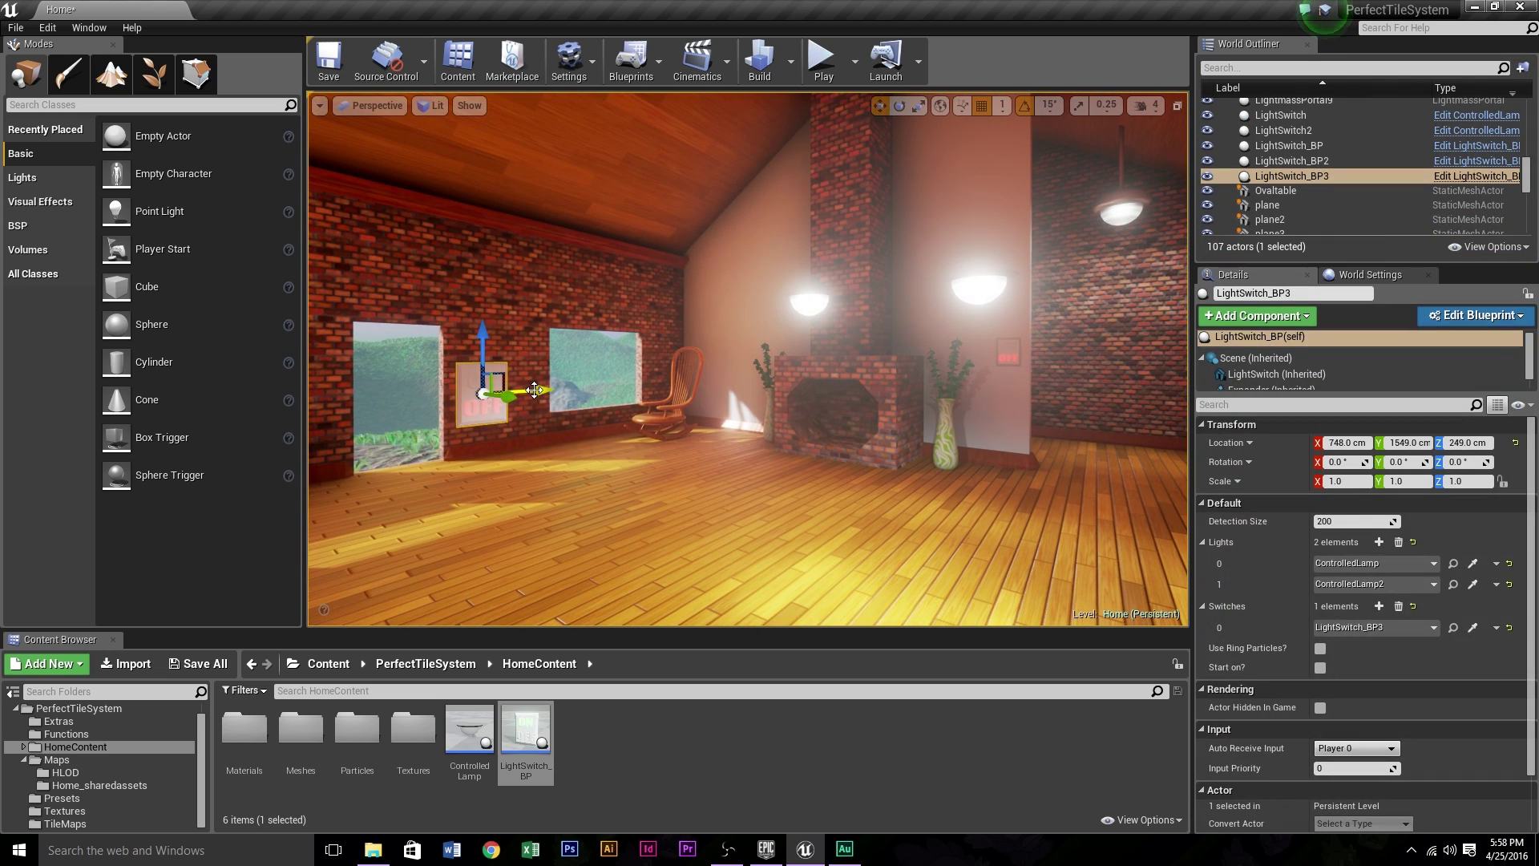
Duplicate the new light switch along the X axis toward the rocking chair, placing the copy at about 930 cm
left_click_drag(535, 389, 718, 364, "alt")
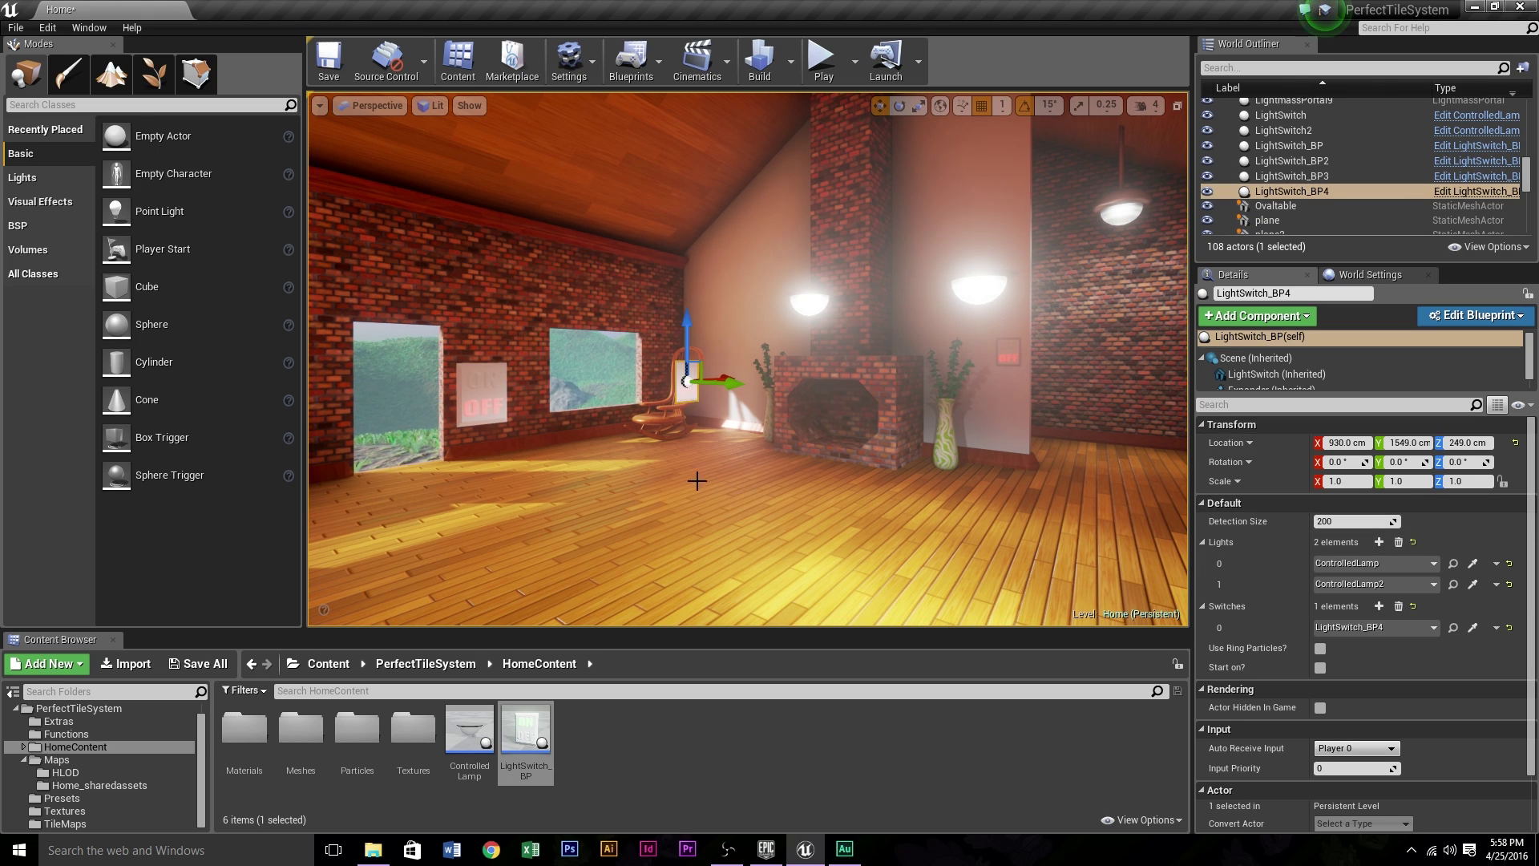
Play the level, operate the two new switches to check how they respond while unlinked, and stop playing
left_click(821, 58)
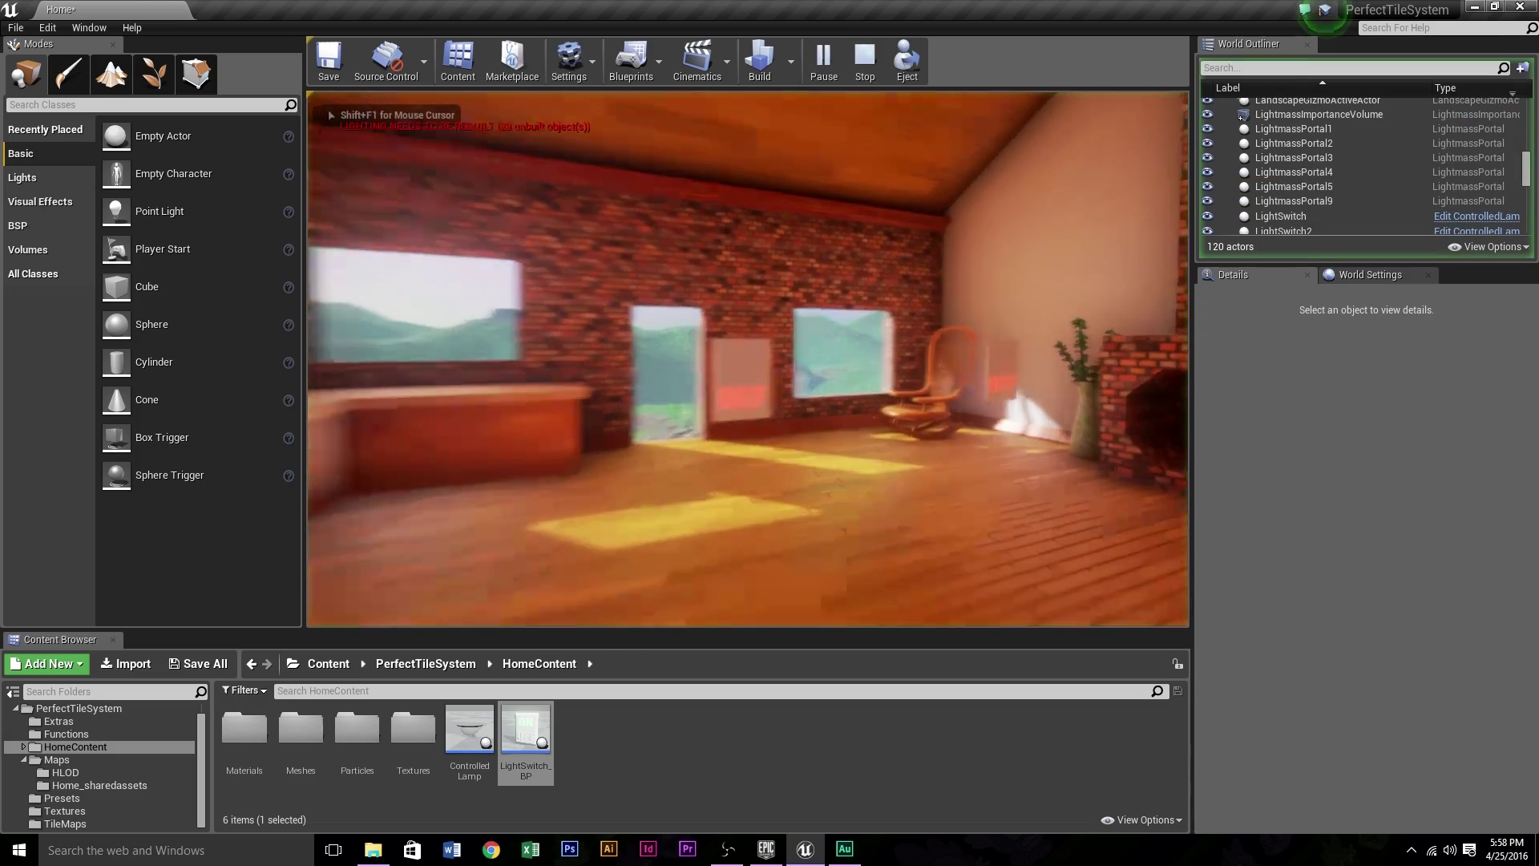
key("s")
key("w")
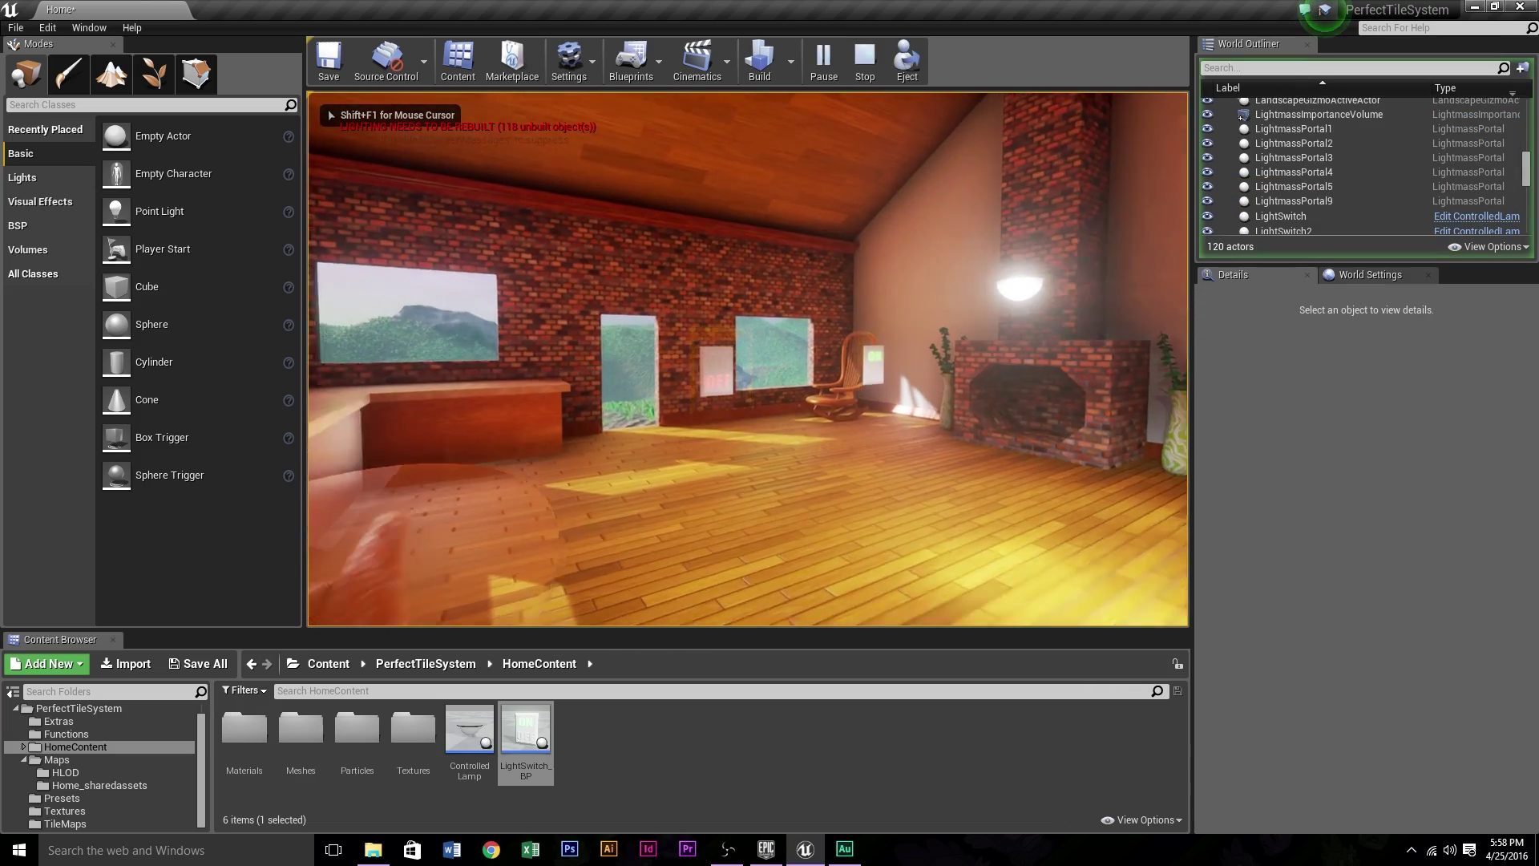
key("s")
key("w")
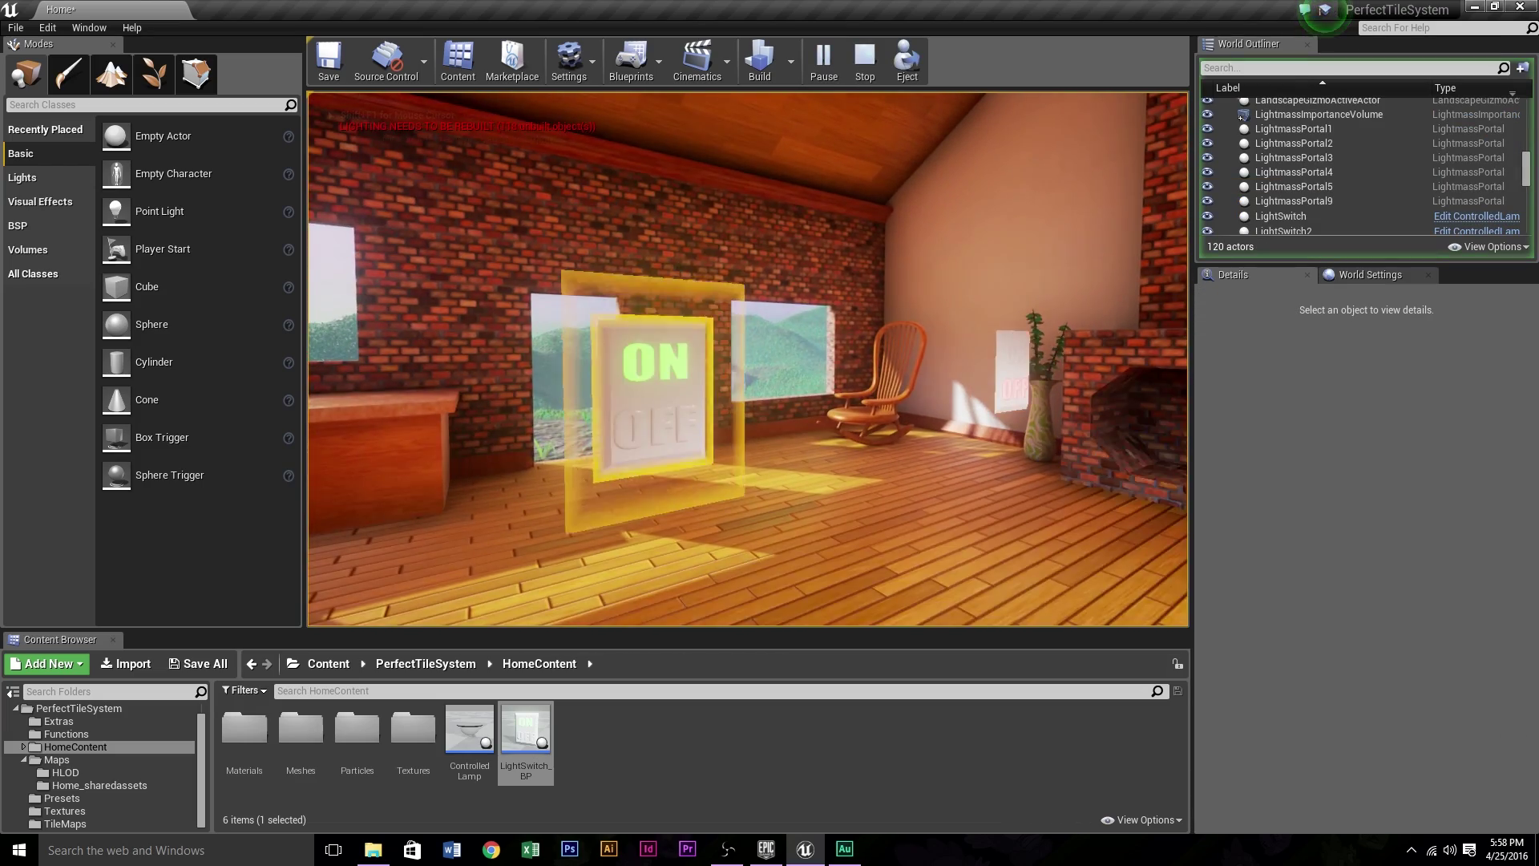
key("s")
key("Escape")
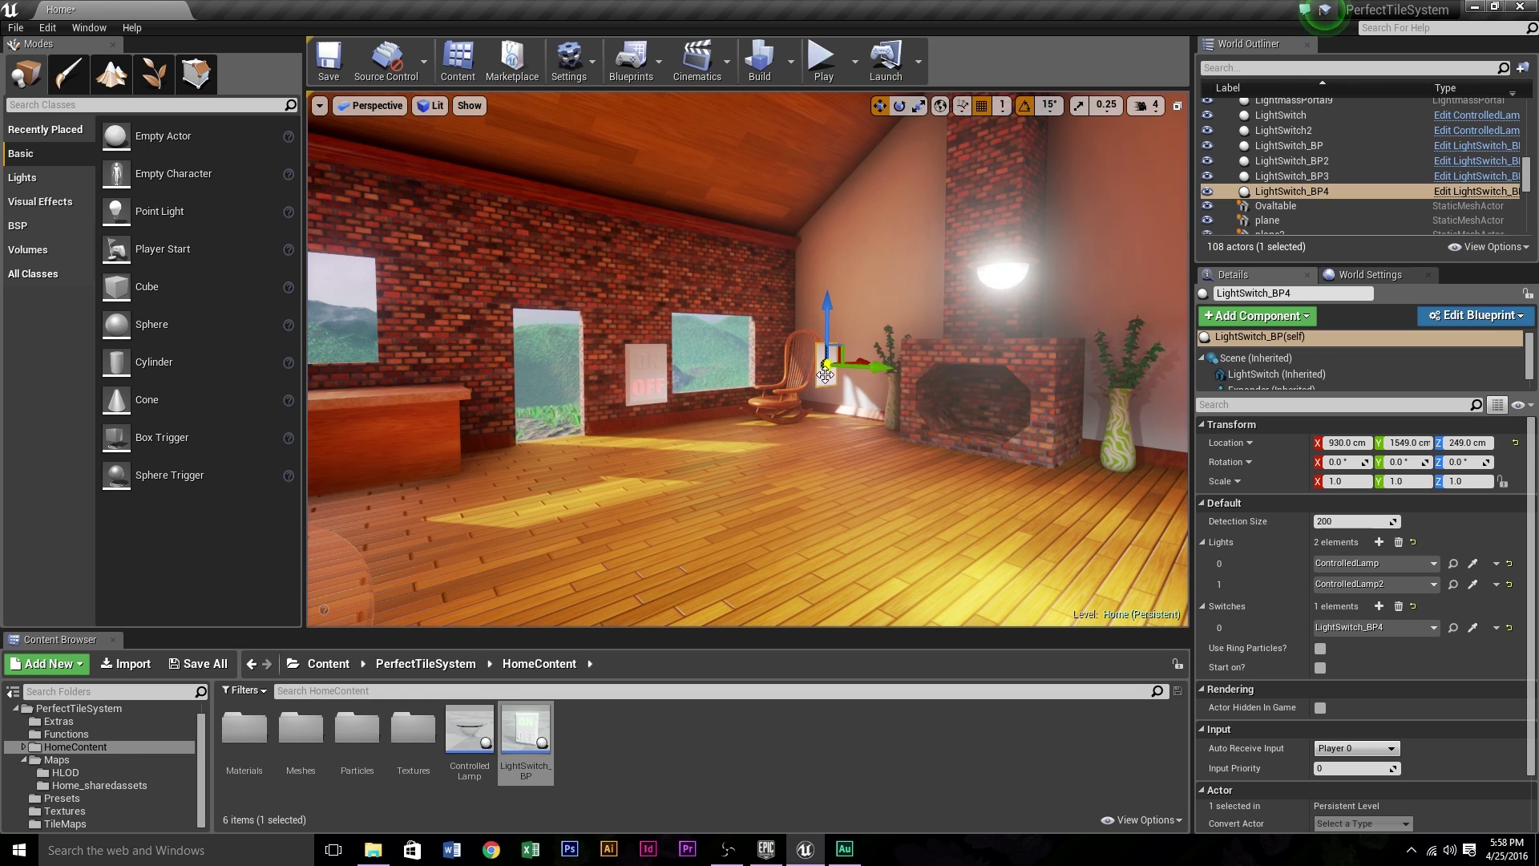
Add a second Switches entry to the switch by the rocking chair and assign LightSwitch_BP3 to it from the scene
left_click(1378, 606)
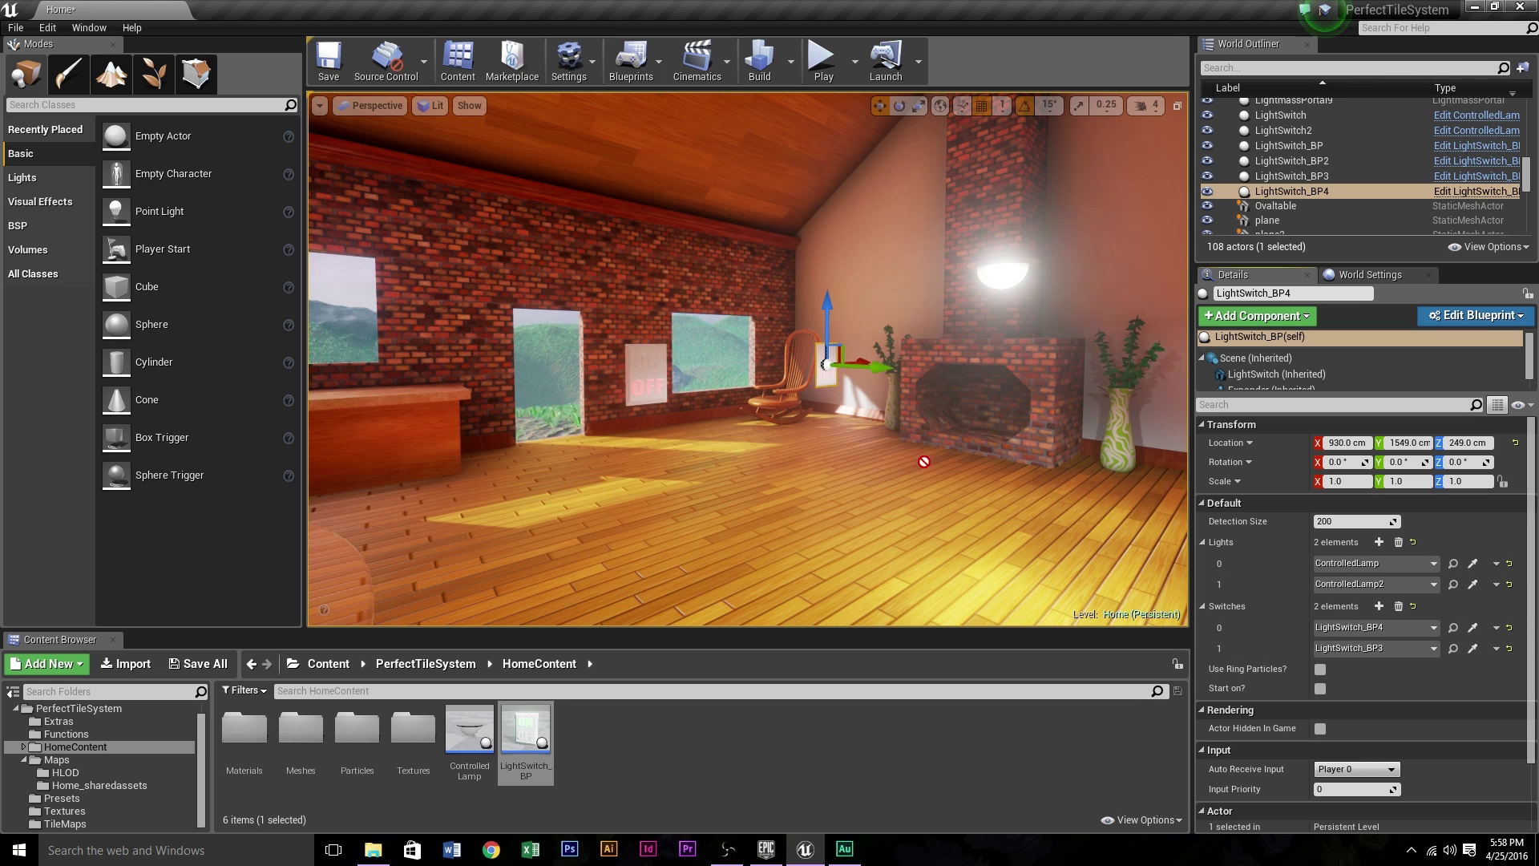
left_click(1472, 650)
left_click(648, 367)
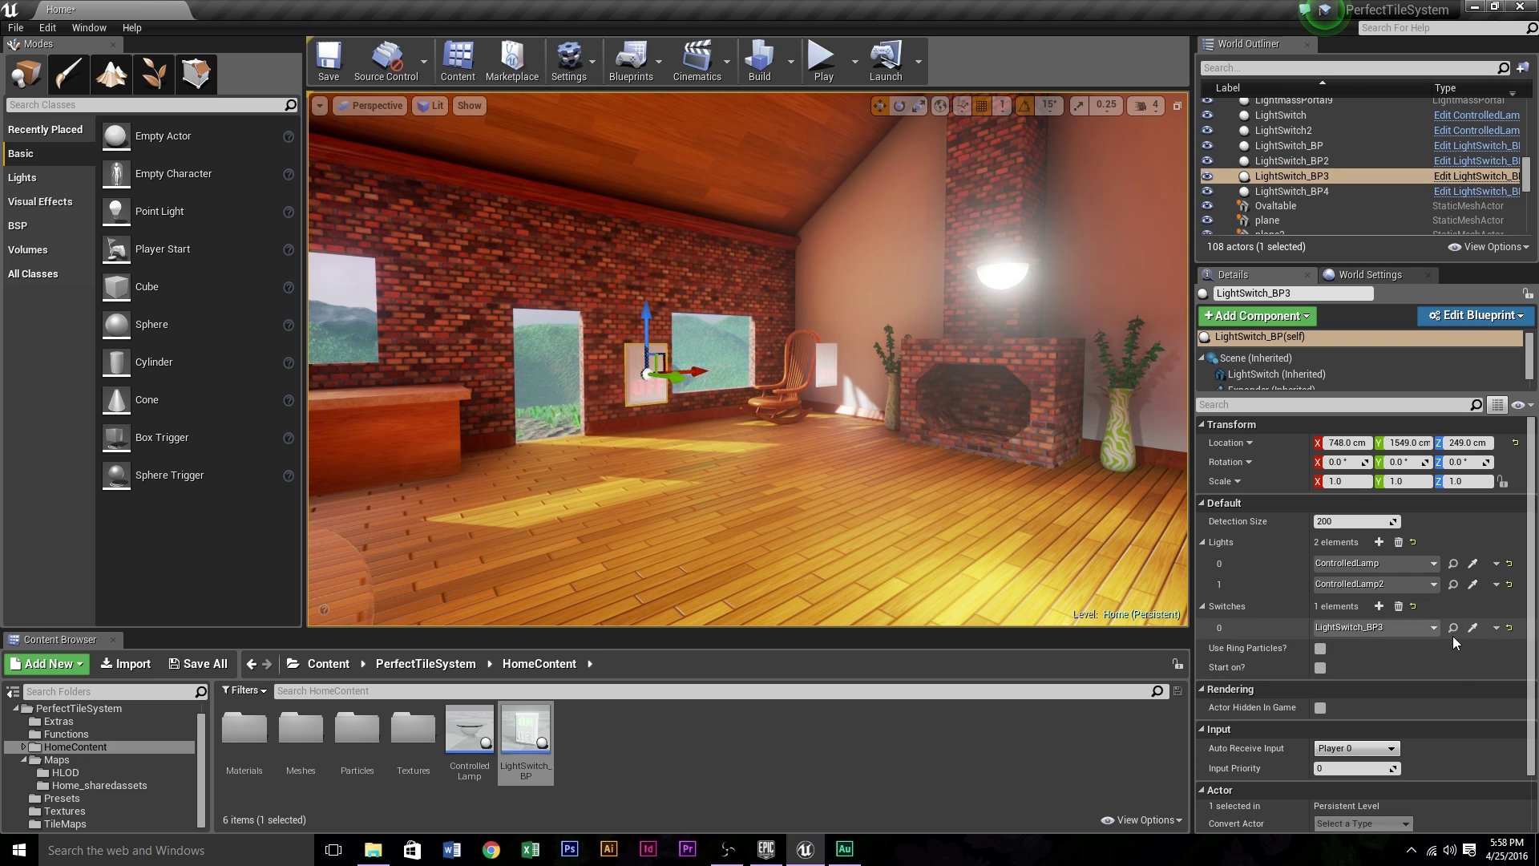
Add a second Switches entry to LightSwitch_BP3 and assign LightSwitch_BP4 to it from the scene
left_click(1379, 606)
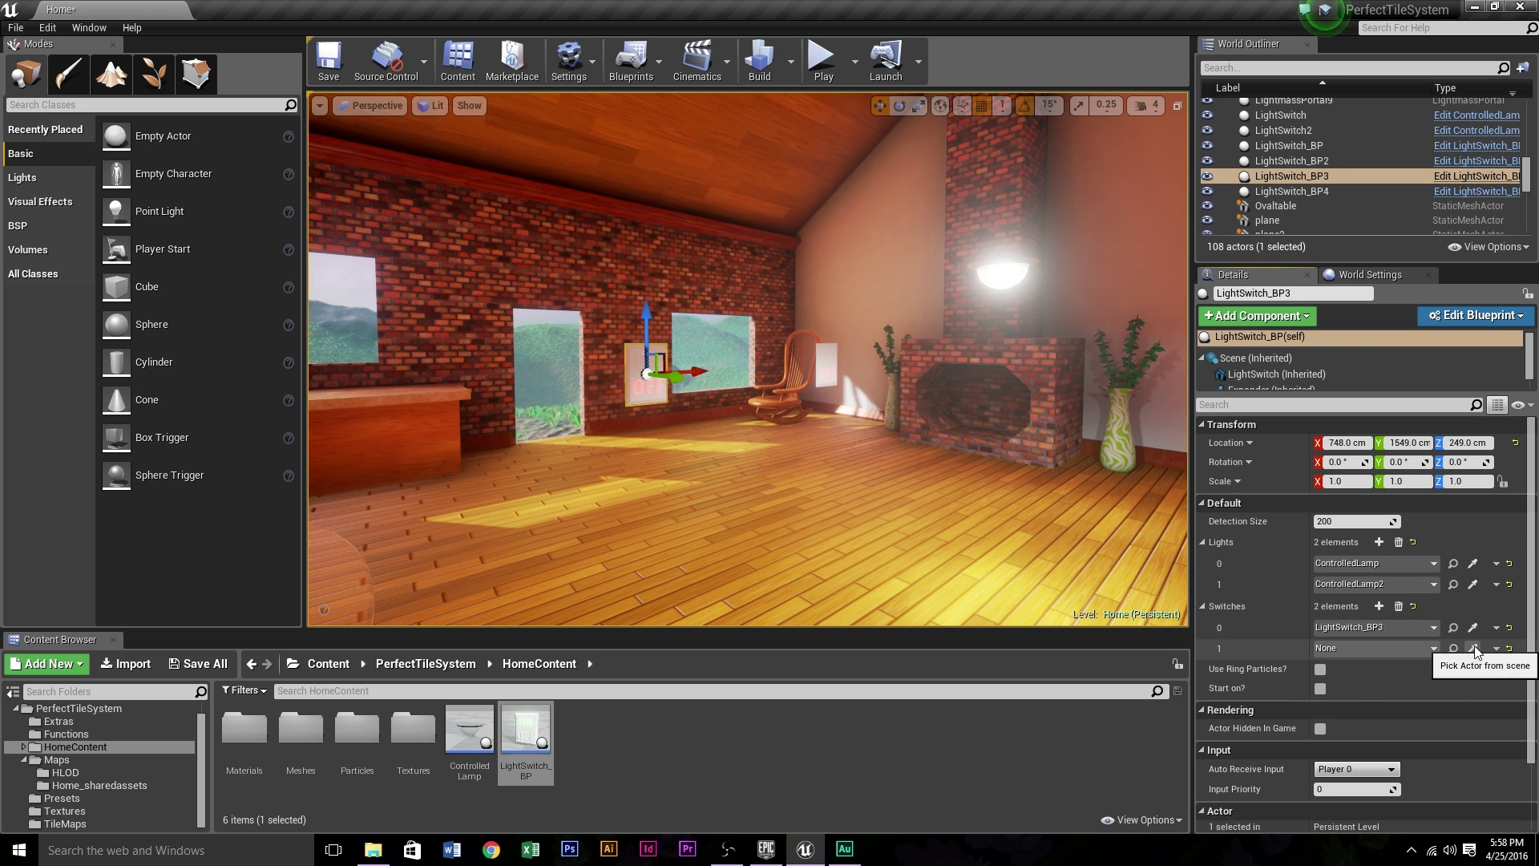
left_click(1472, 648)
right_click_drag(769, 533, 889, 496)
left_click(713, 396)
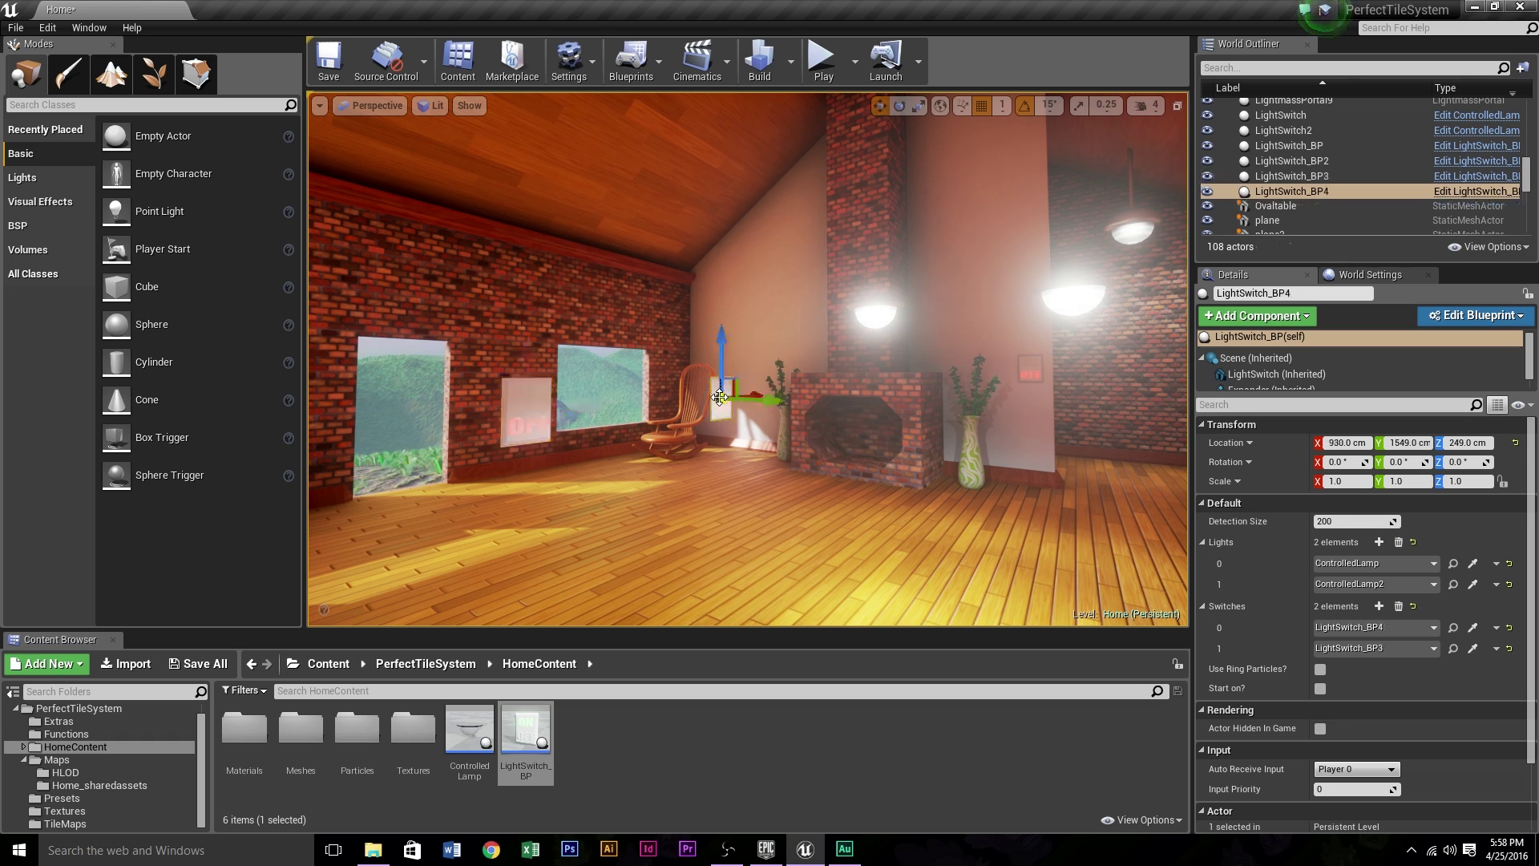
left_click(535, 414)
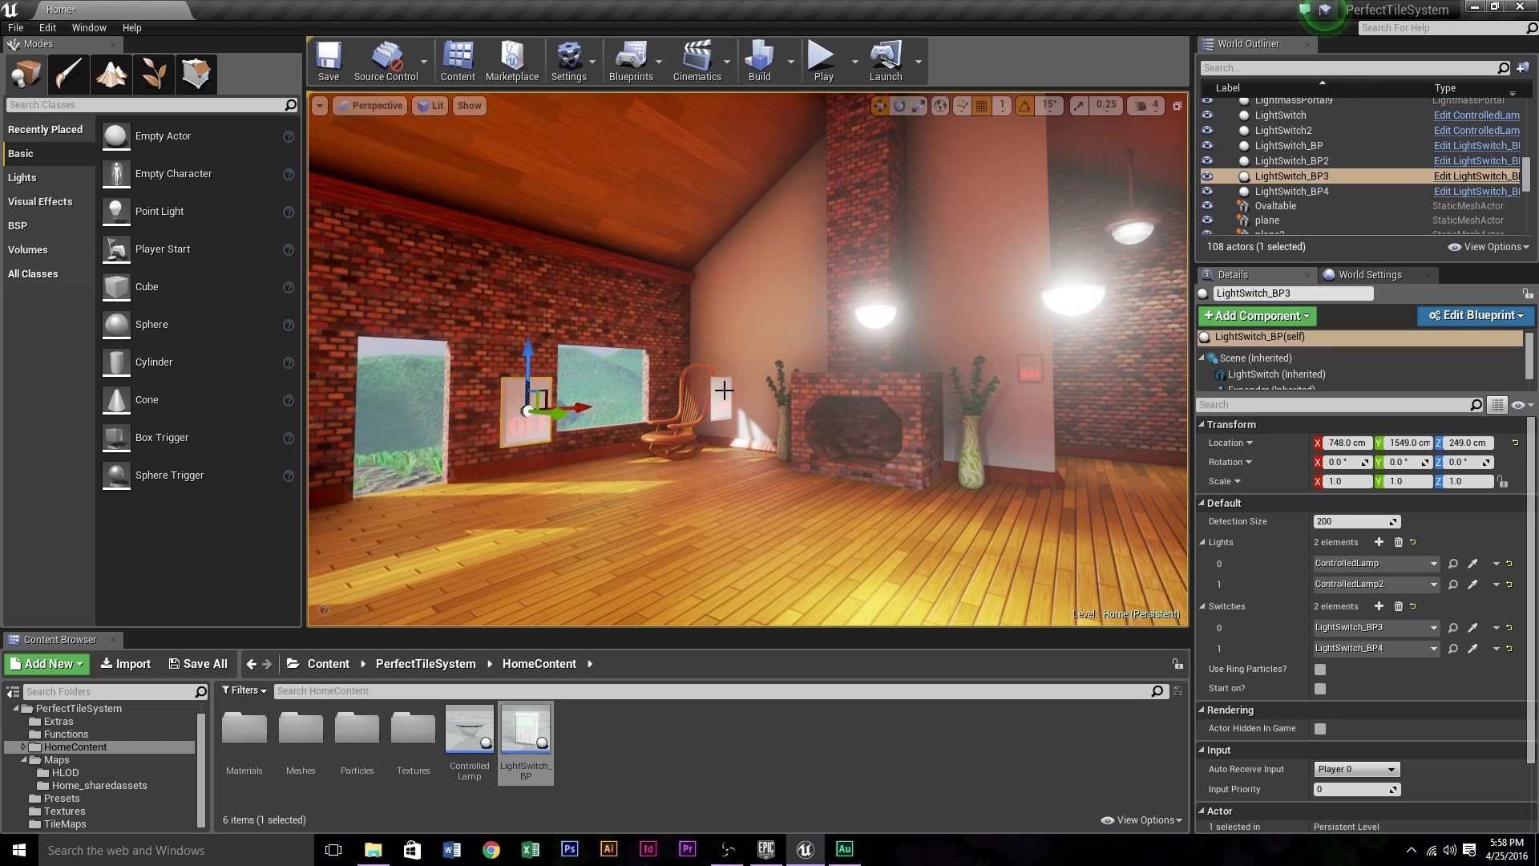
key("ctrl+z")
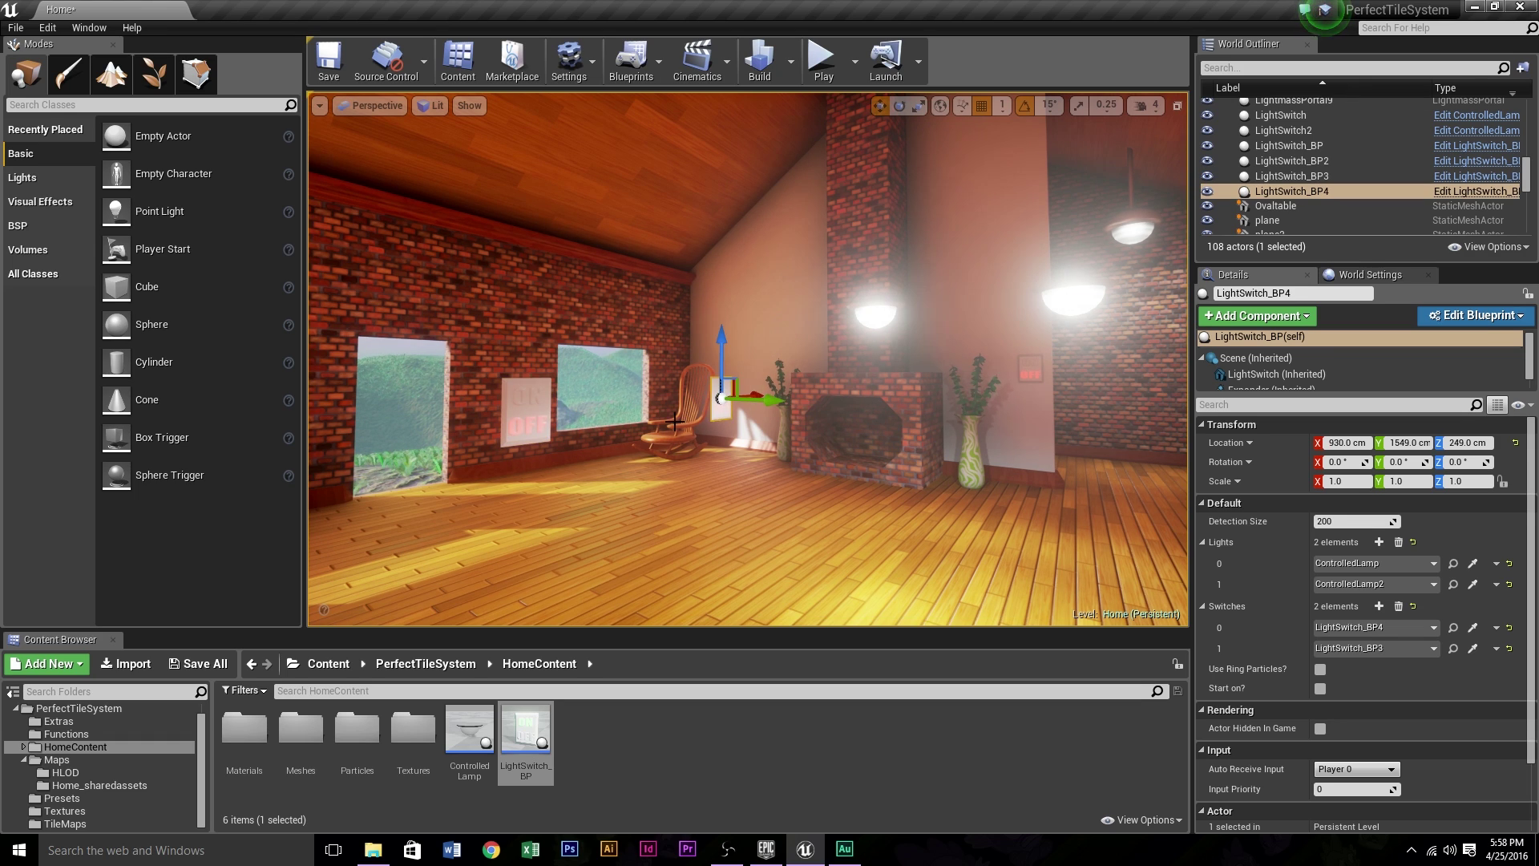
Play the level, toggle the lamps repeatedly to test the two linked switches, and stop playing
left_click(821, 57)
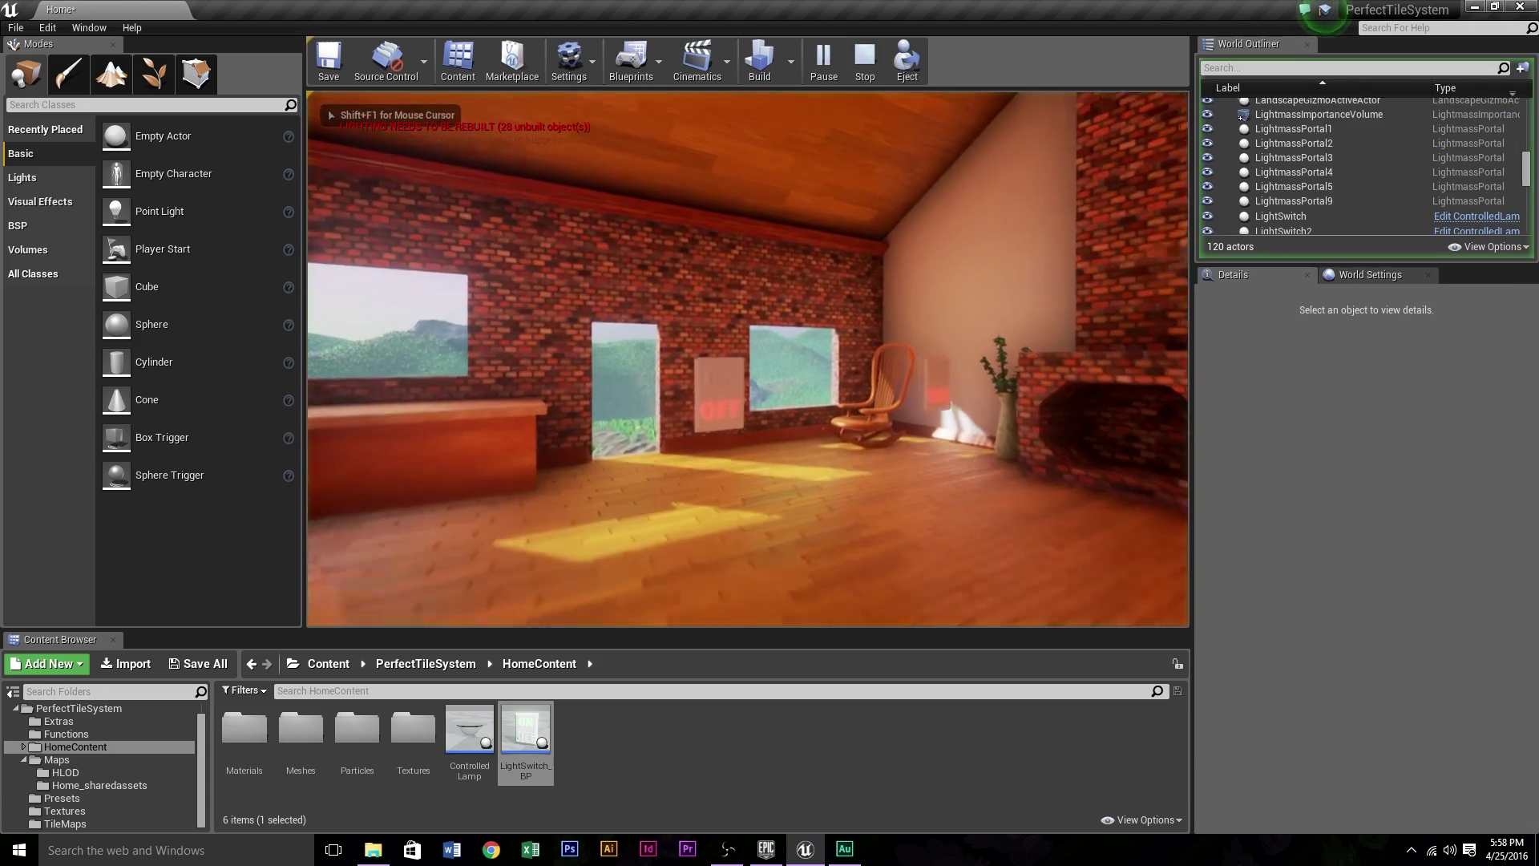
key("w")
key("e")
key("s")
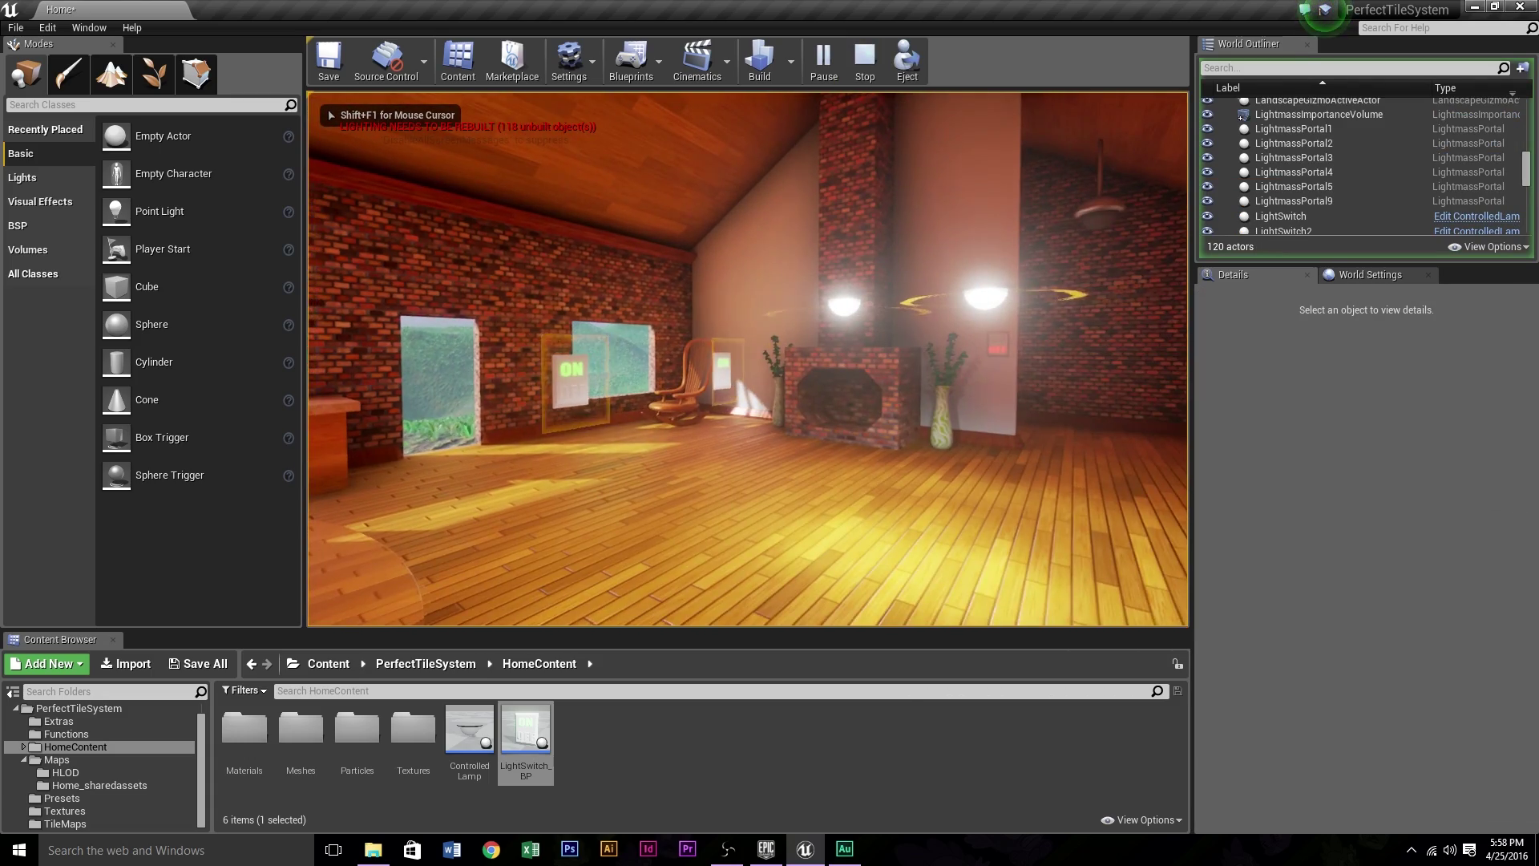
key("w")
key("e")
key("s")
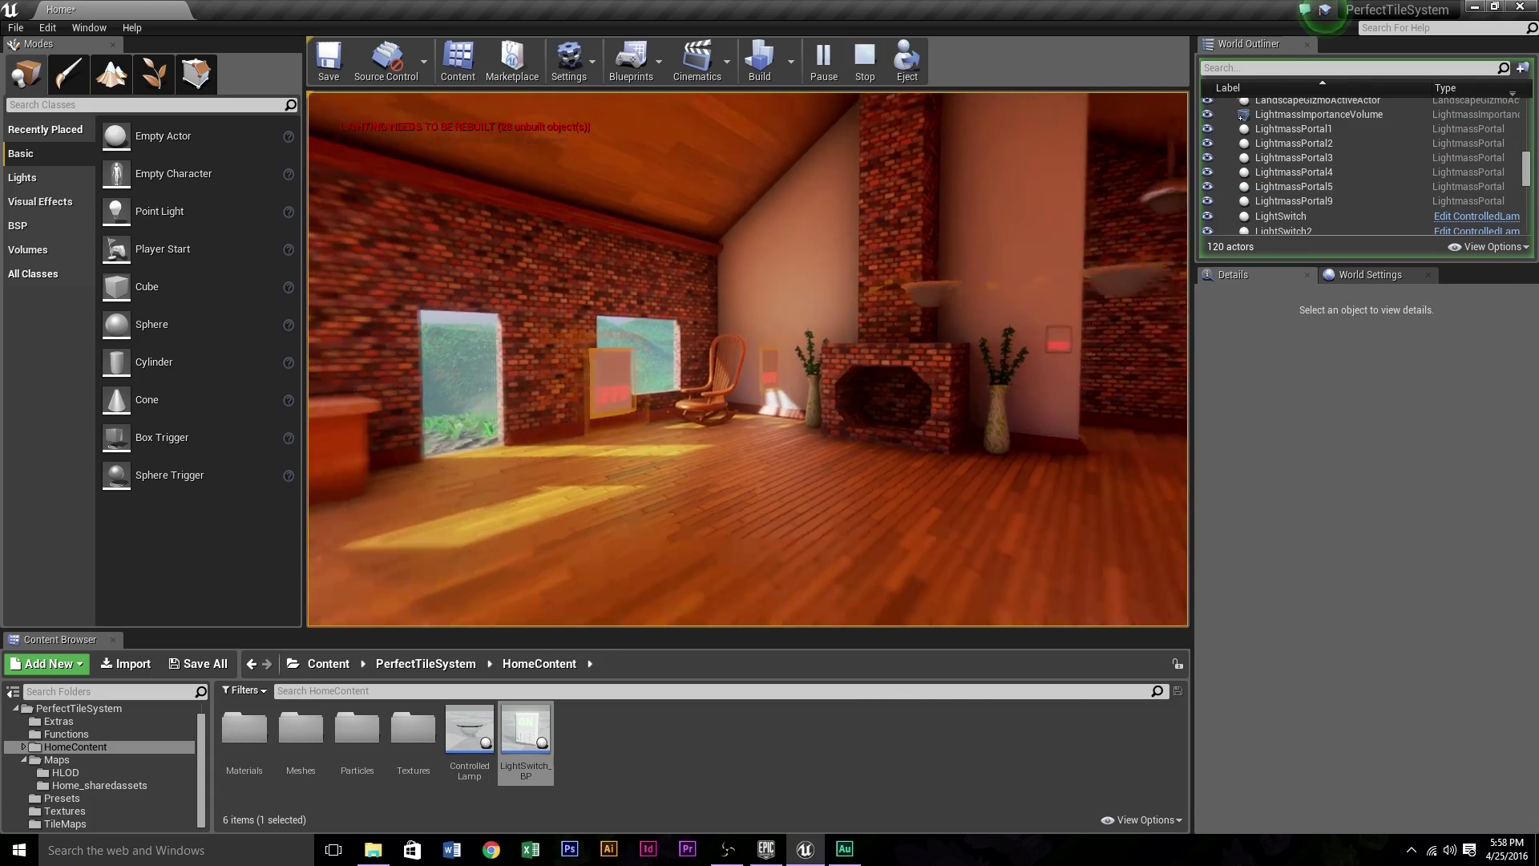
key("w")
key("e")
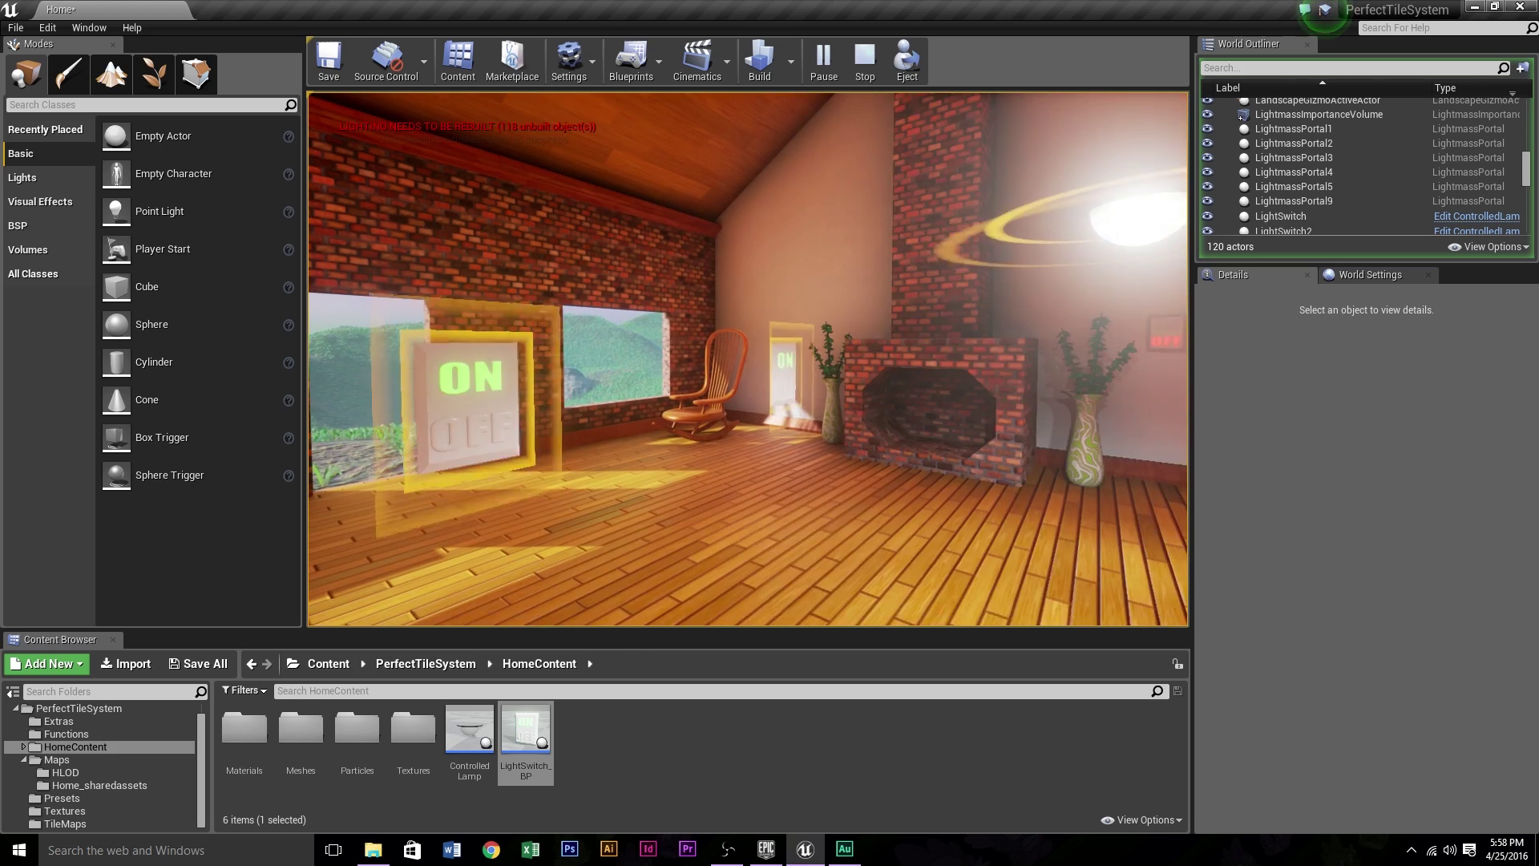
key("s")
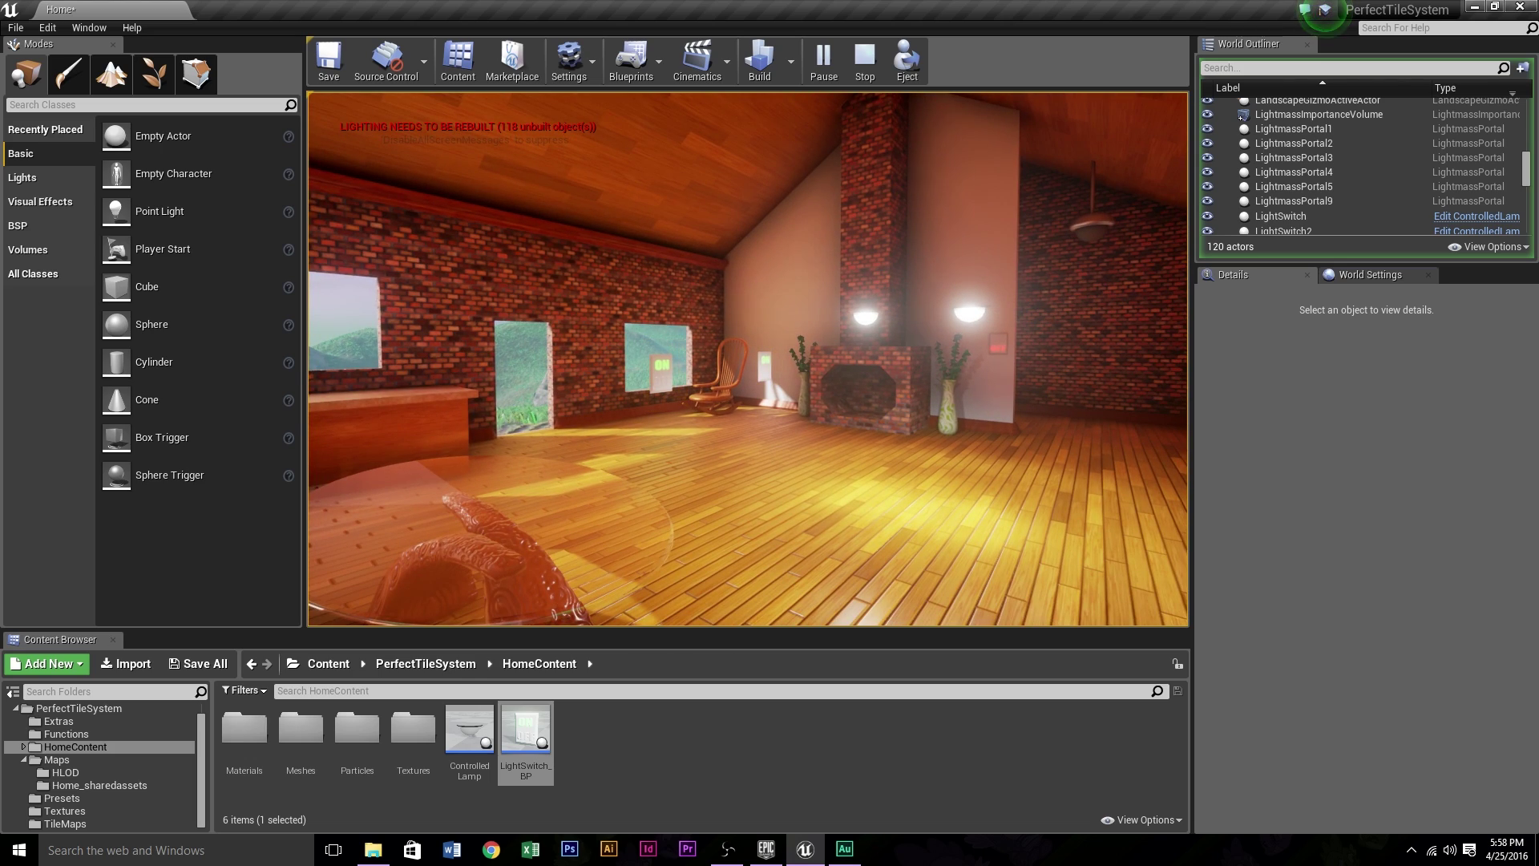
key("e")
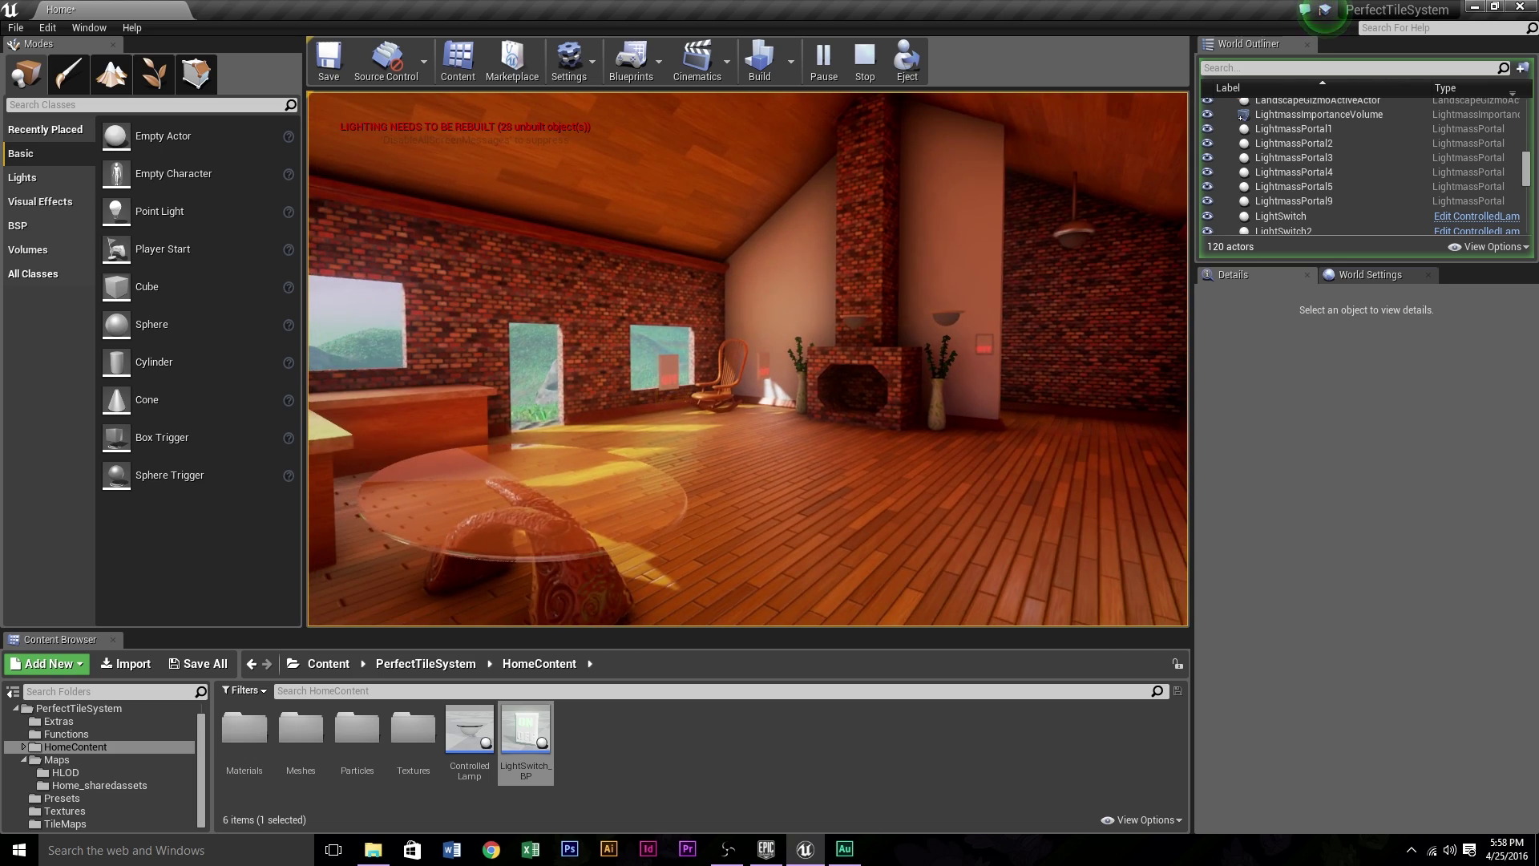
key("w")
key("Escape")
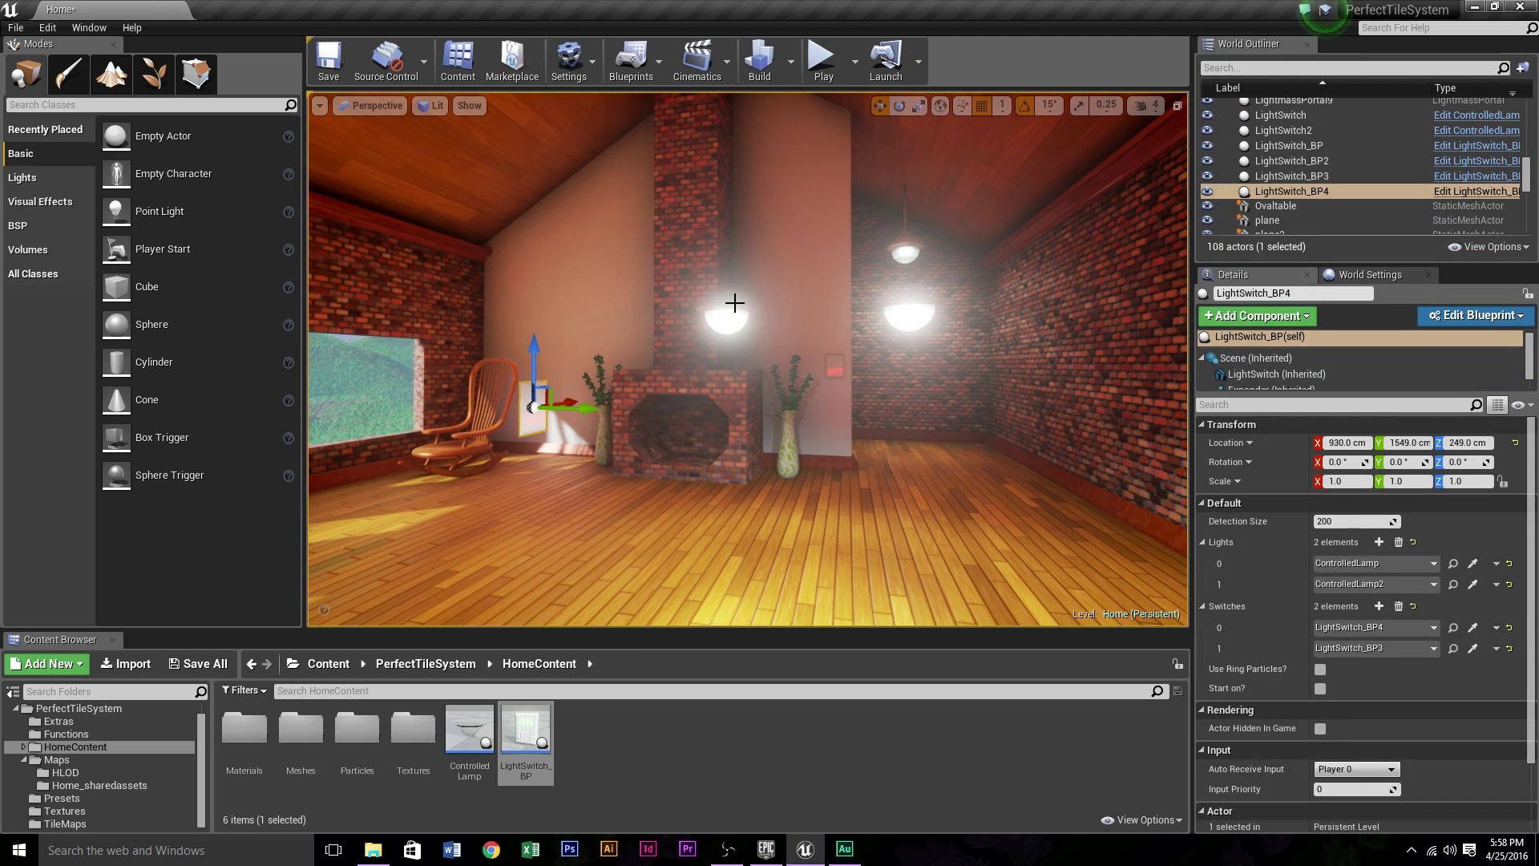
Enable the Covered option on the ControlledLamp in front of the fireplace
left_click(786, 346)
left_click(726, 319)
key("w")
right_click_drag(726, 319, 707, 270)
key("s")
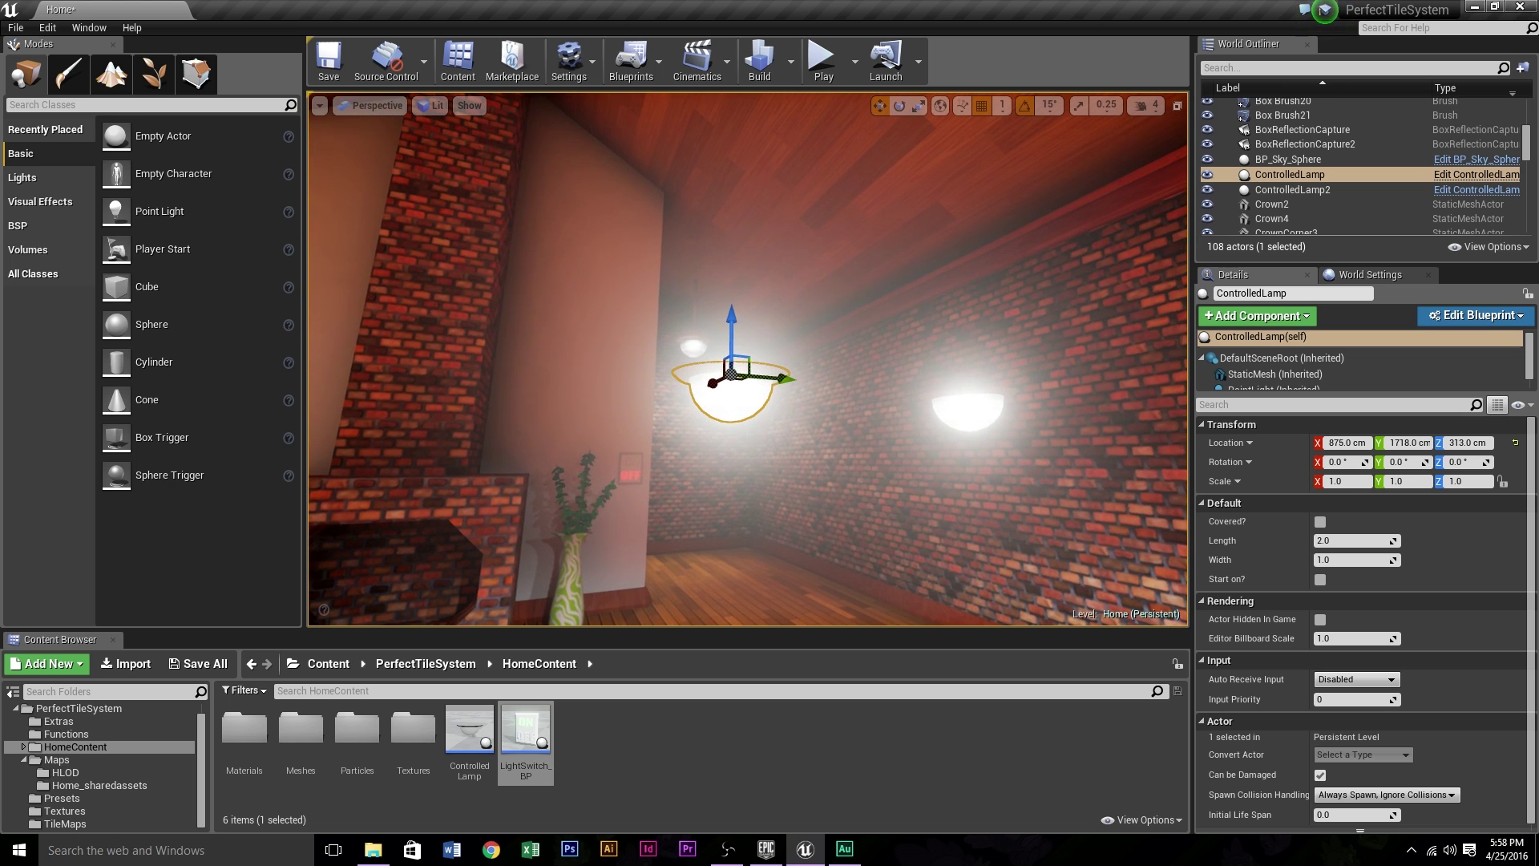
left_click(1320, 522)
right_click_drag(899, 500, 713, 439)
key("d")
key("s")
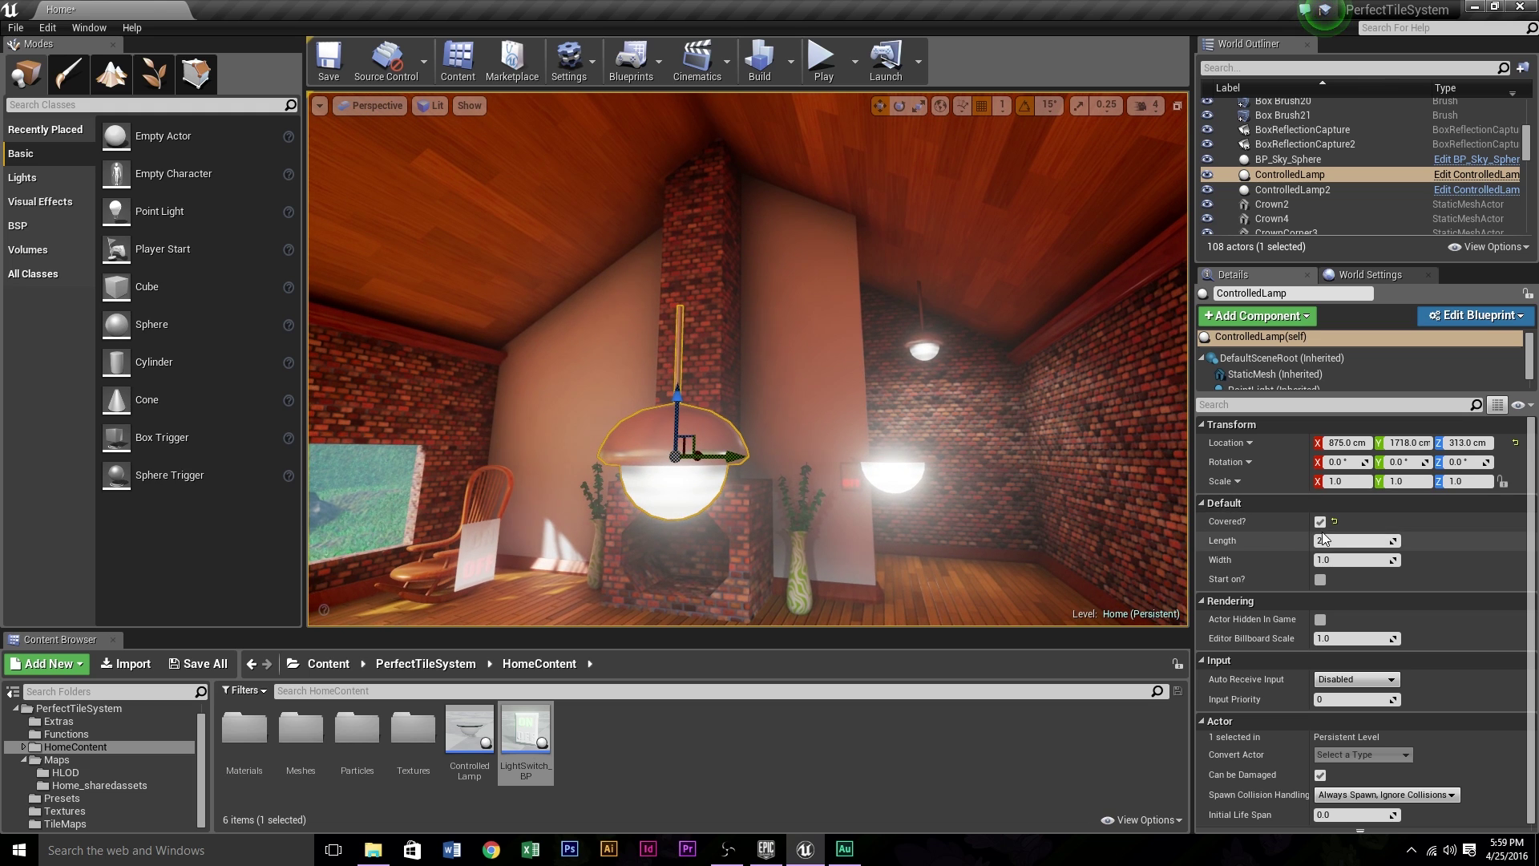
right_click_drag(955, 427, 922, 489)
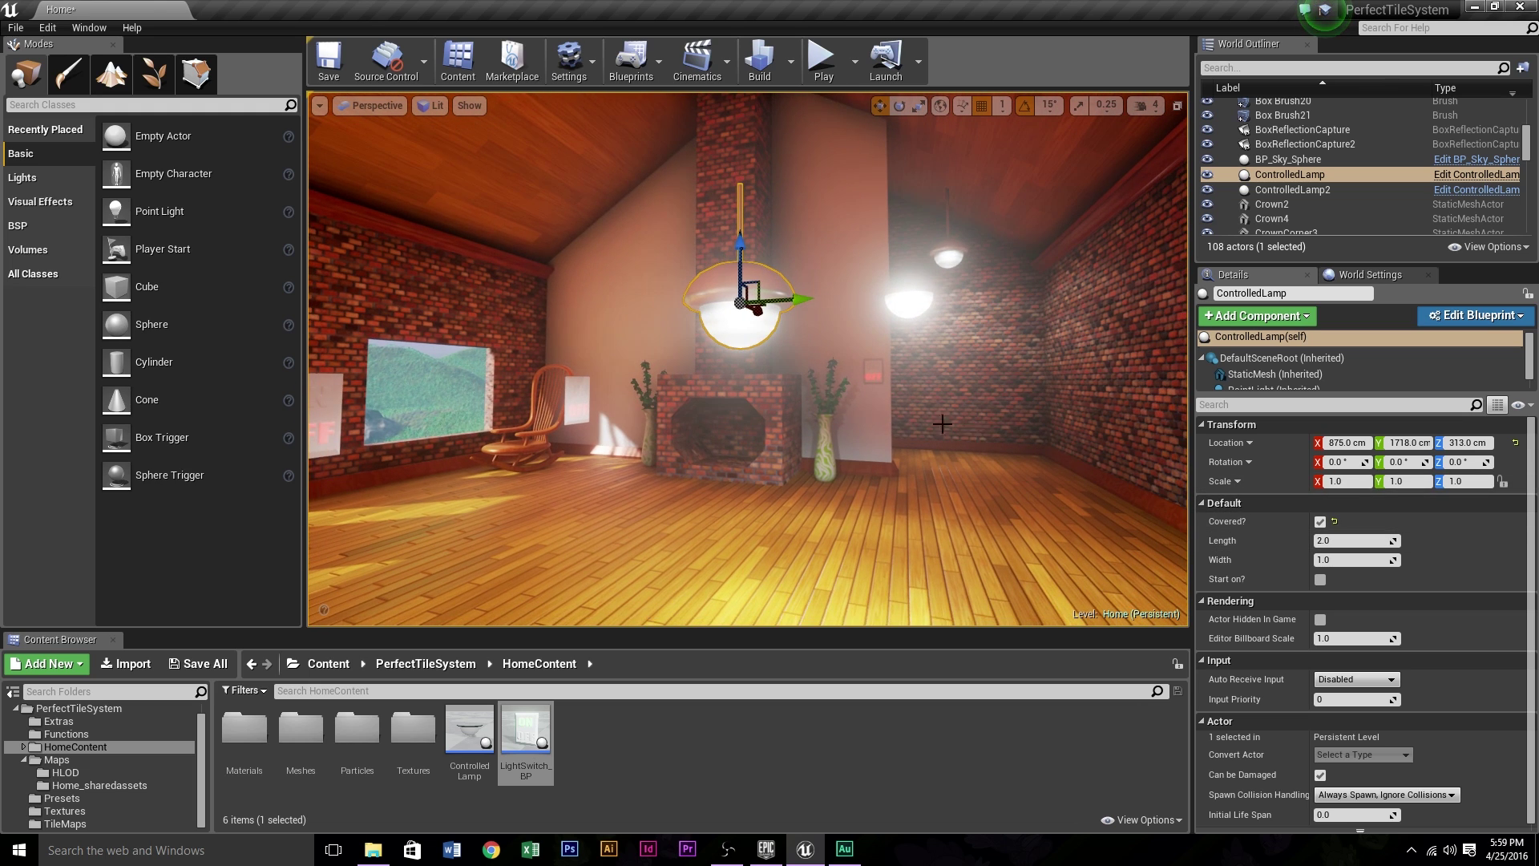
Raise the covered lamp toward the ceiling to a Z location of about 445 cm
right_click_drag(853, 375, 851, 316)
left_click_drag(758, 361, 756, 185)
middle_click_drag(868, 343, 851, 253)
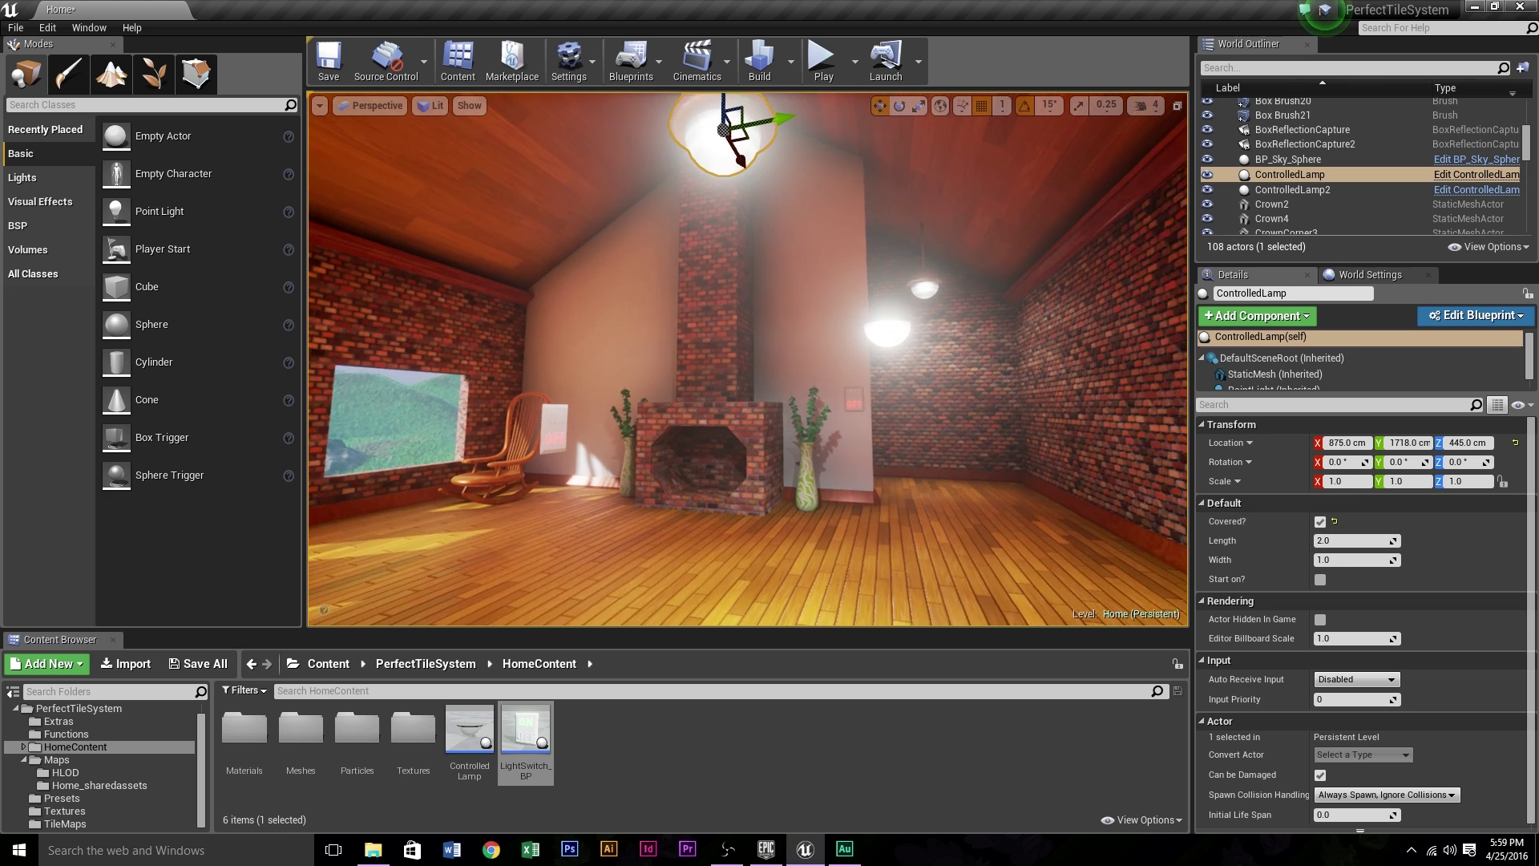
right_click_drag(919, 376, 918, 395)
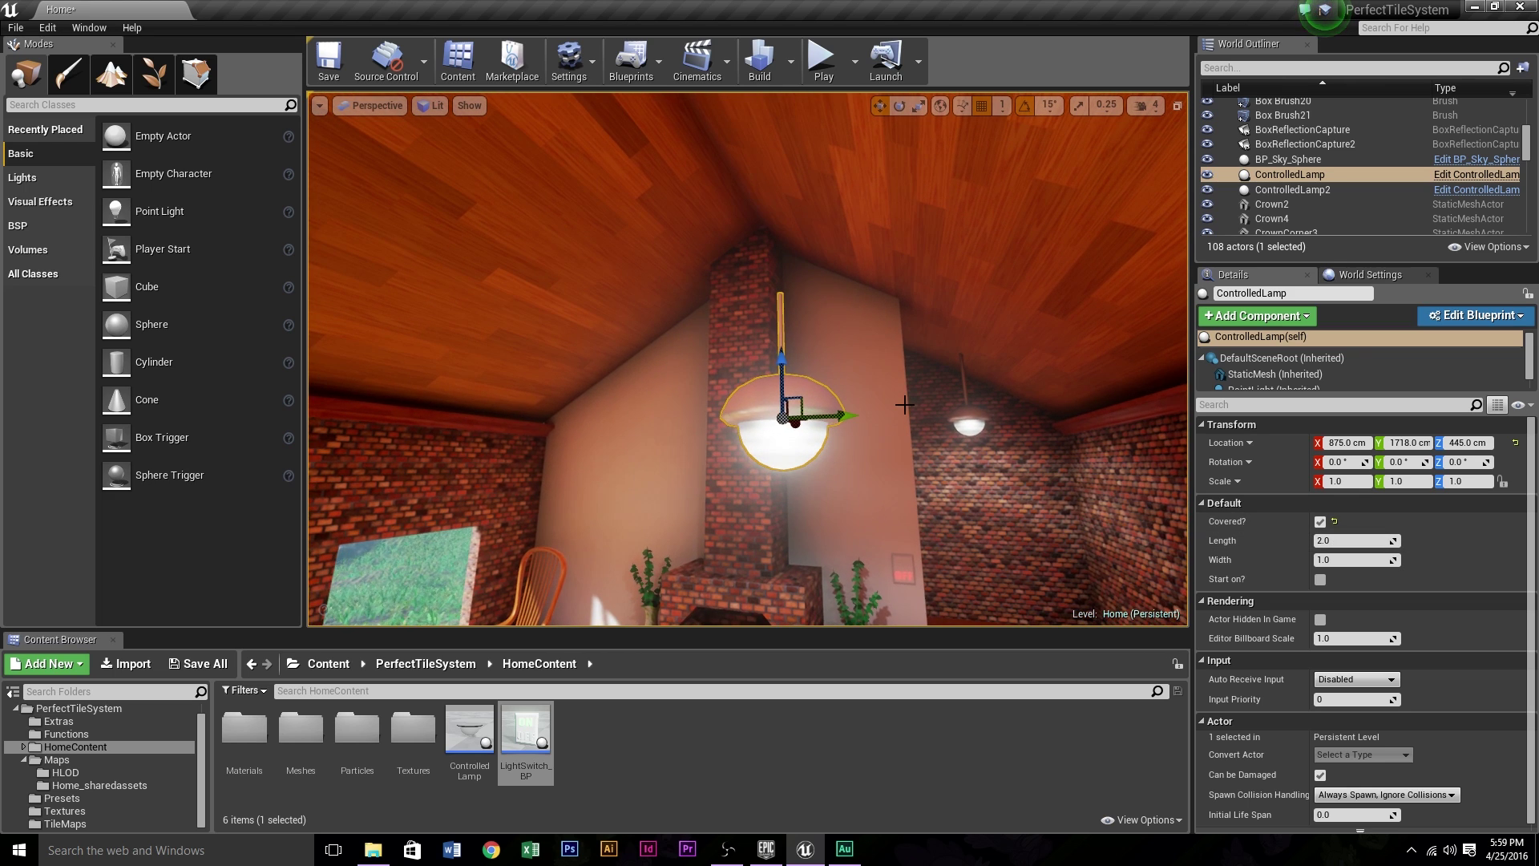
Extend the covered lamp's cable up to the ceiling by setting its Length to about 10.47
key("grave")
right_click_drag(898, 488, 914, 440)
key("grave")
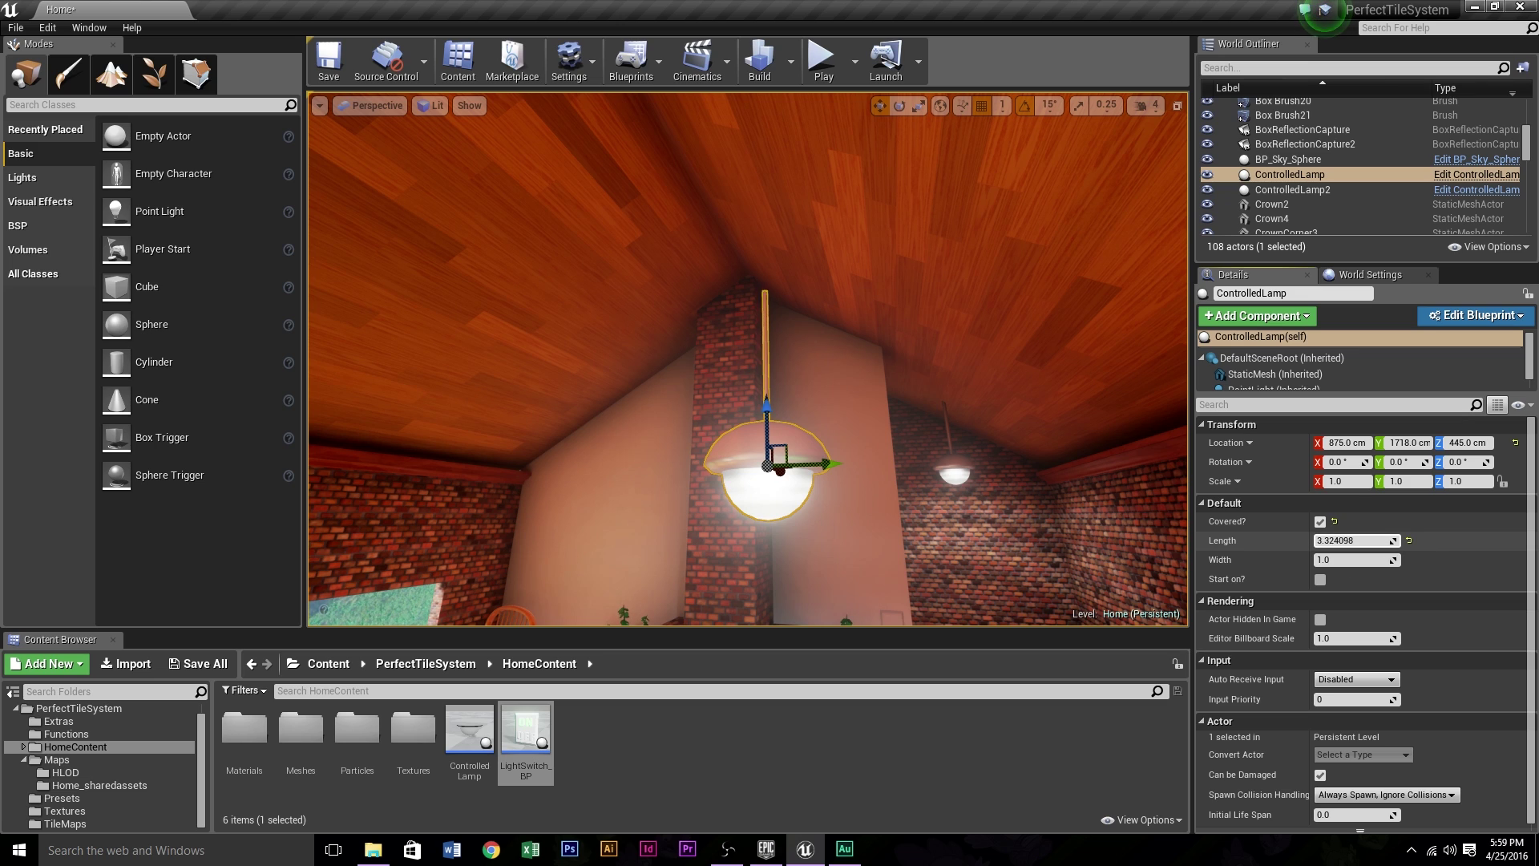
right_click_drag(1080, 526, 1080, 449)
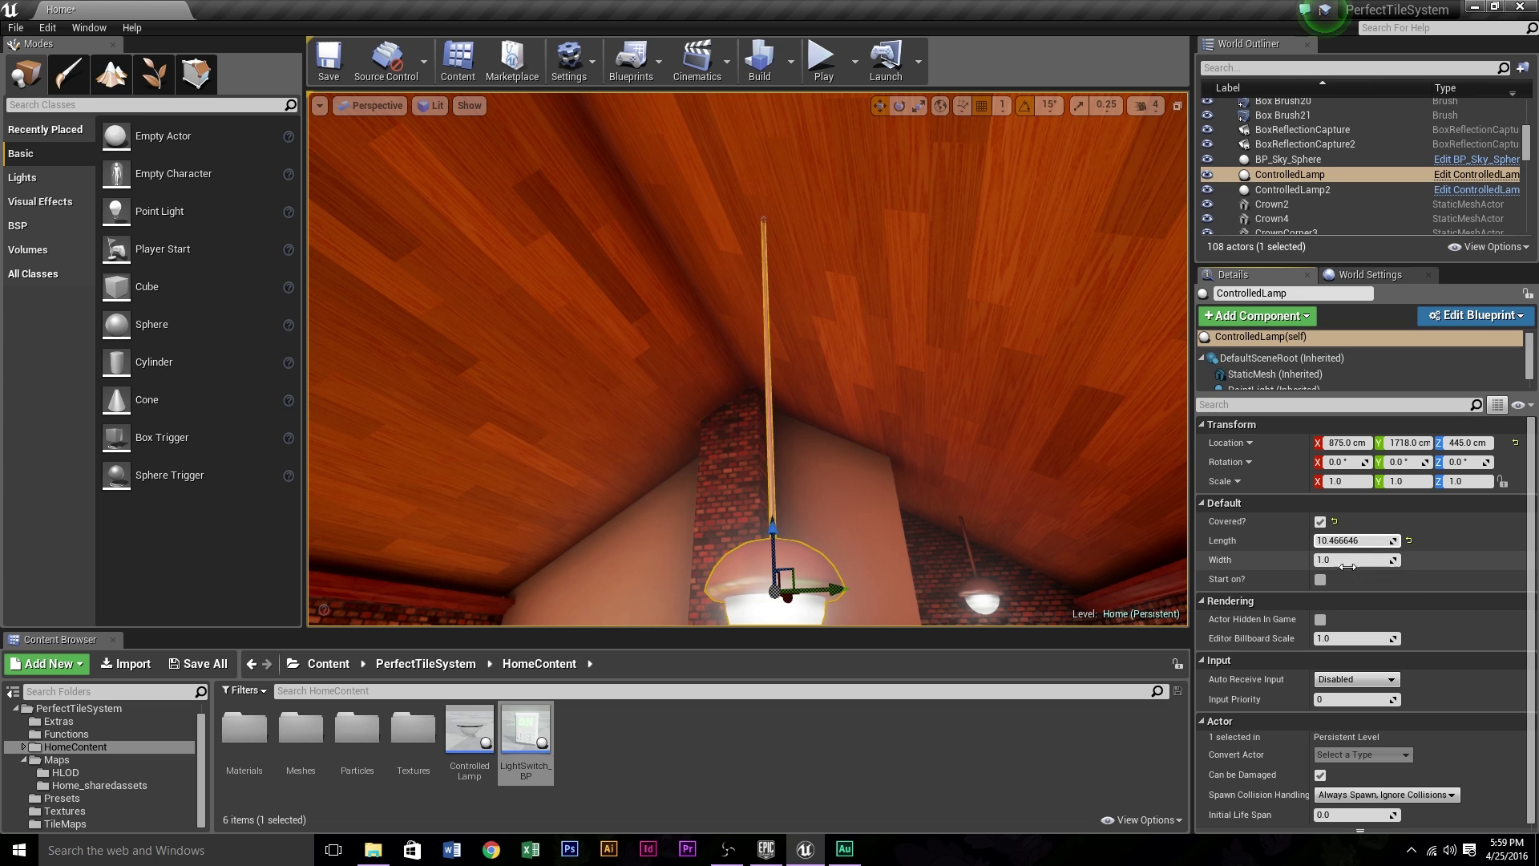
Thicken the lamp's cable by setting its Width to about 1.82, and check it with the lamp deselected
mouse_move(1355, 559)
left_mouse_down()
mouse_move(1382, 560)
mouse_move(1362, 559)
left_mouse_up()
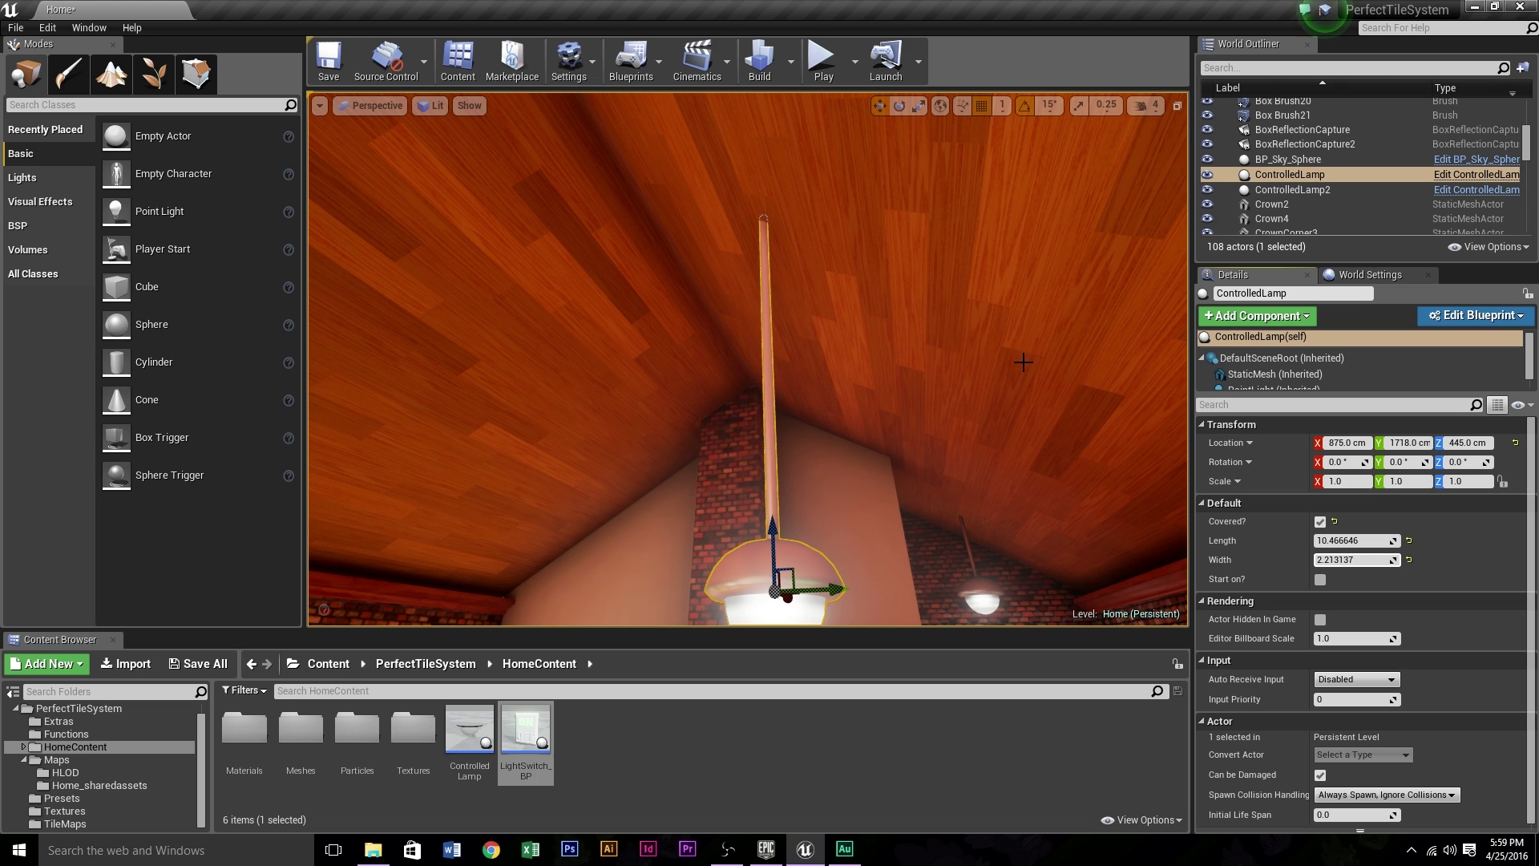
right_click_drag(1023, 362, 1034, 473)
key("Escape")
right_click_drag(993, 359, 1002, 272)
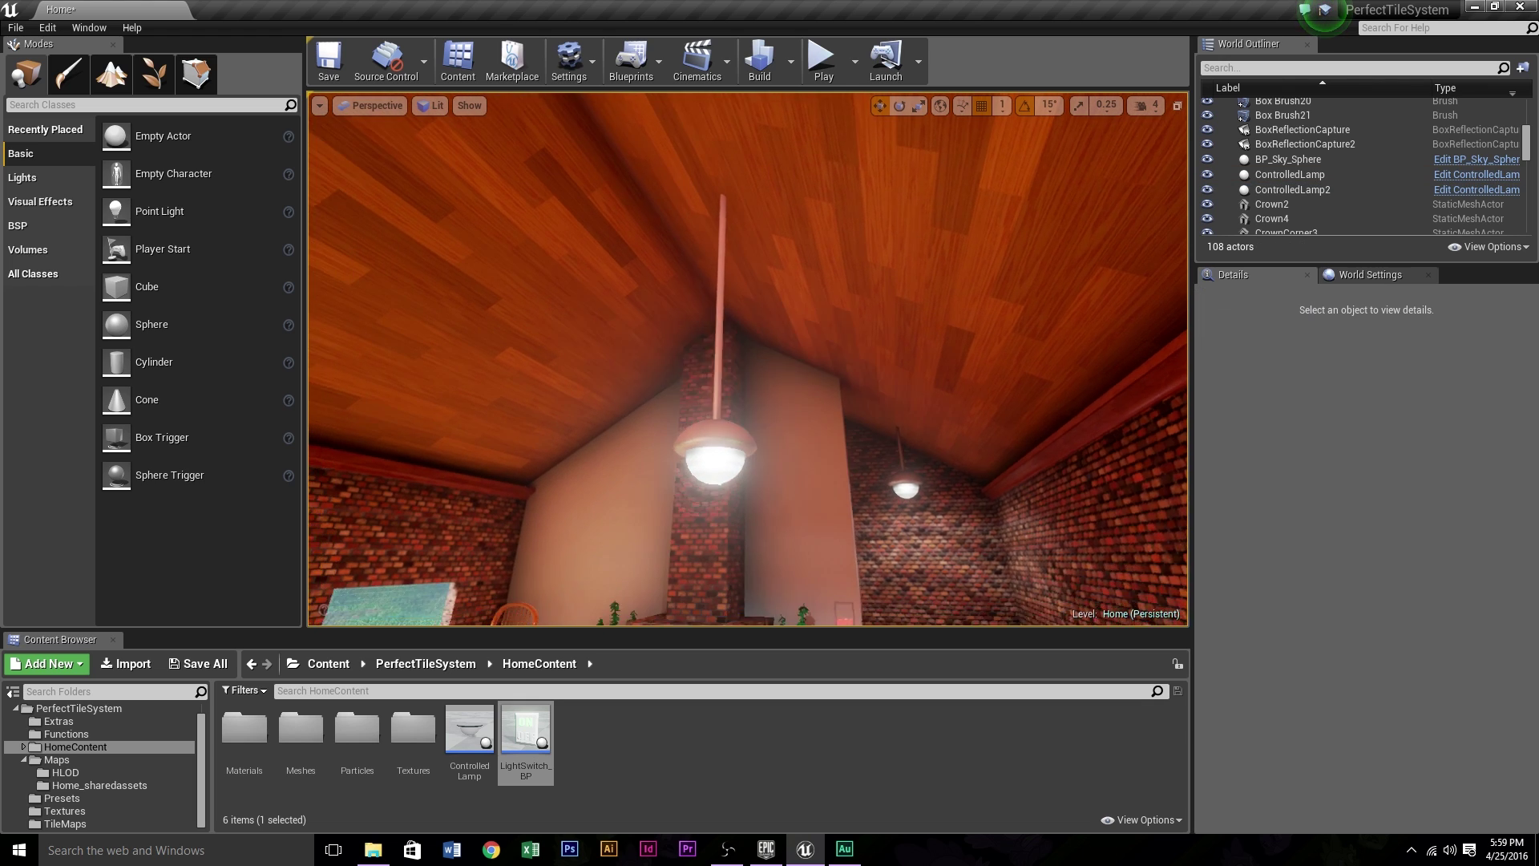
mouse_move(885, 437)
right_mouse_down()
mouse_move(885, 521)
mouse_move(886, 421)
mouse_move(886, 437)
right_mouse_up()
left_click(784, 440)
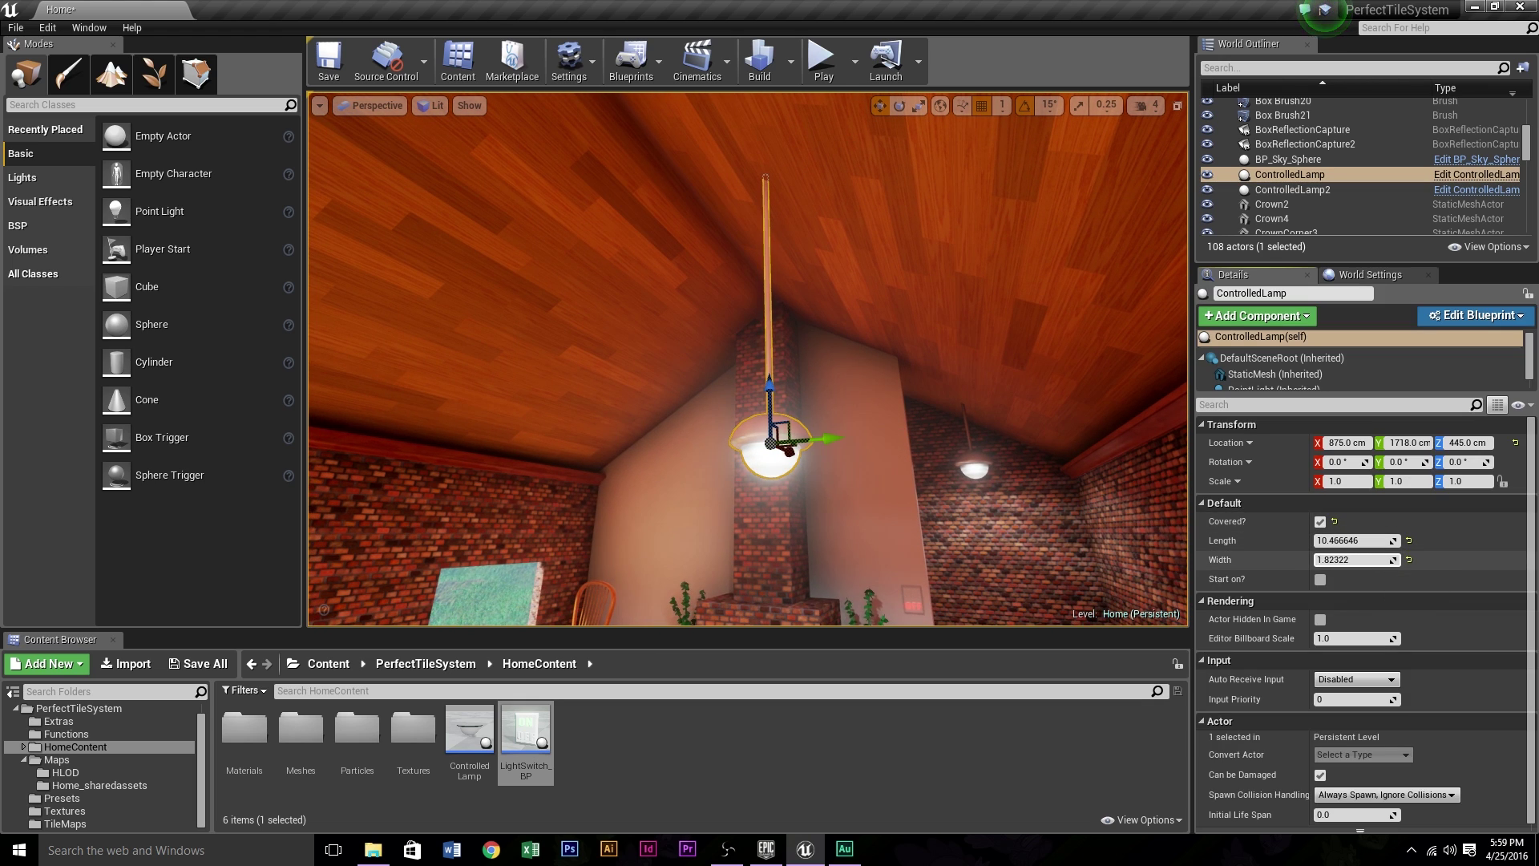
right_click_drag(835, 451, 810, 537)
key("Escape")
right_click_drag(874, 399, 946, 481)
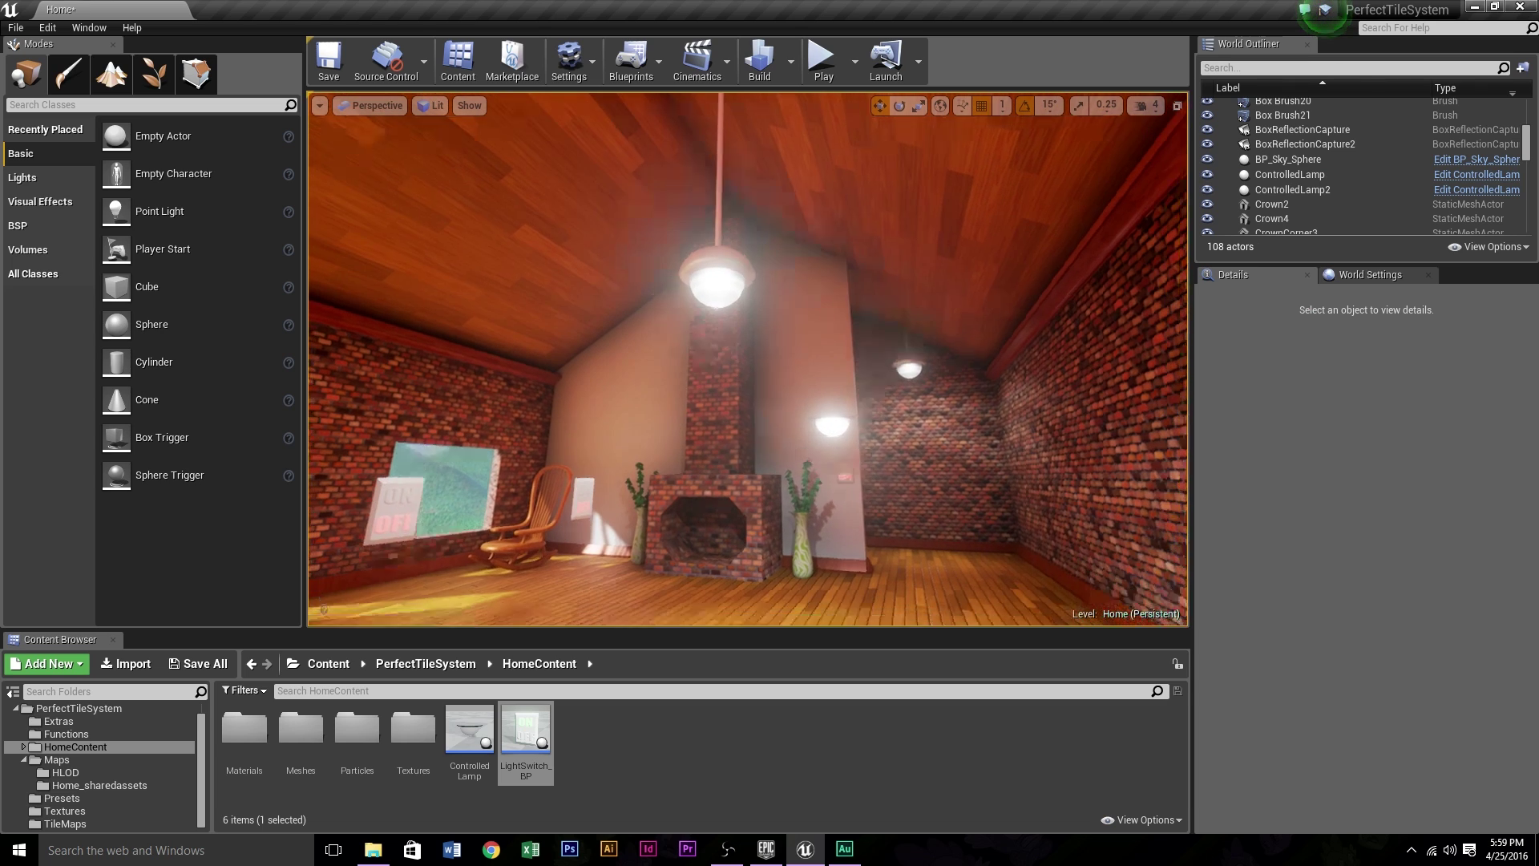
Raise ControlledLamp2 to a Z location of about 367 cm
right_click_drag(843, 437, 882, 473)
left_click(795, 387)
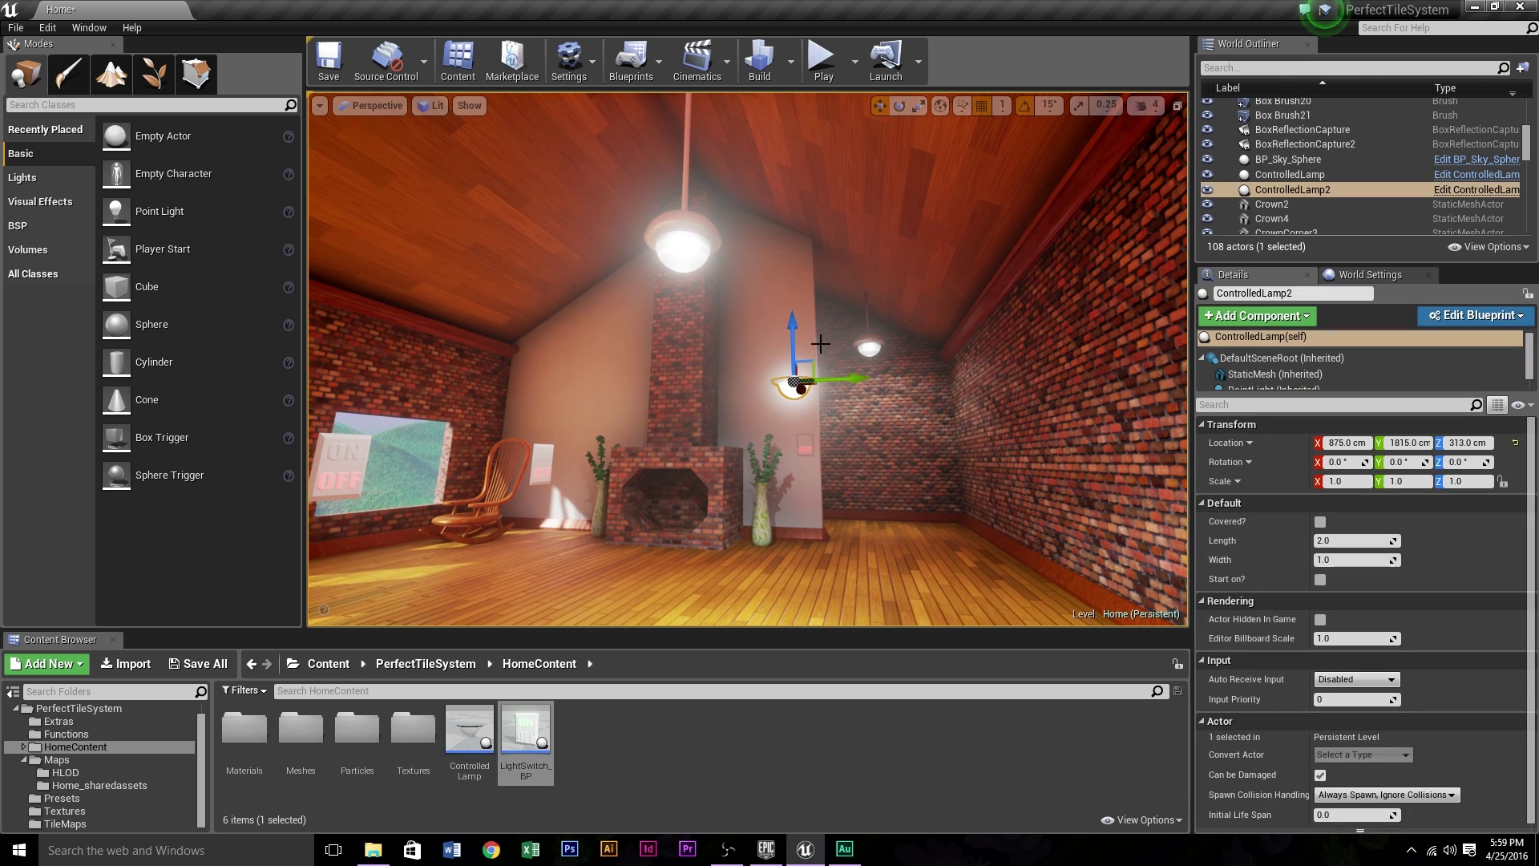
left_click_drag(794, 327, 792, 260)
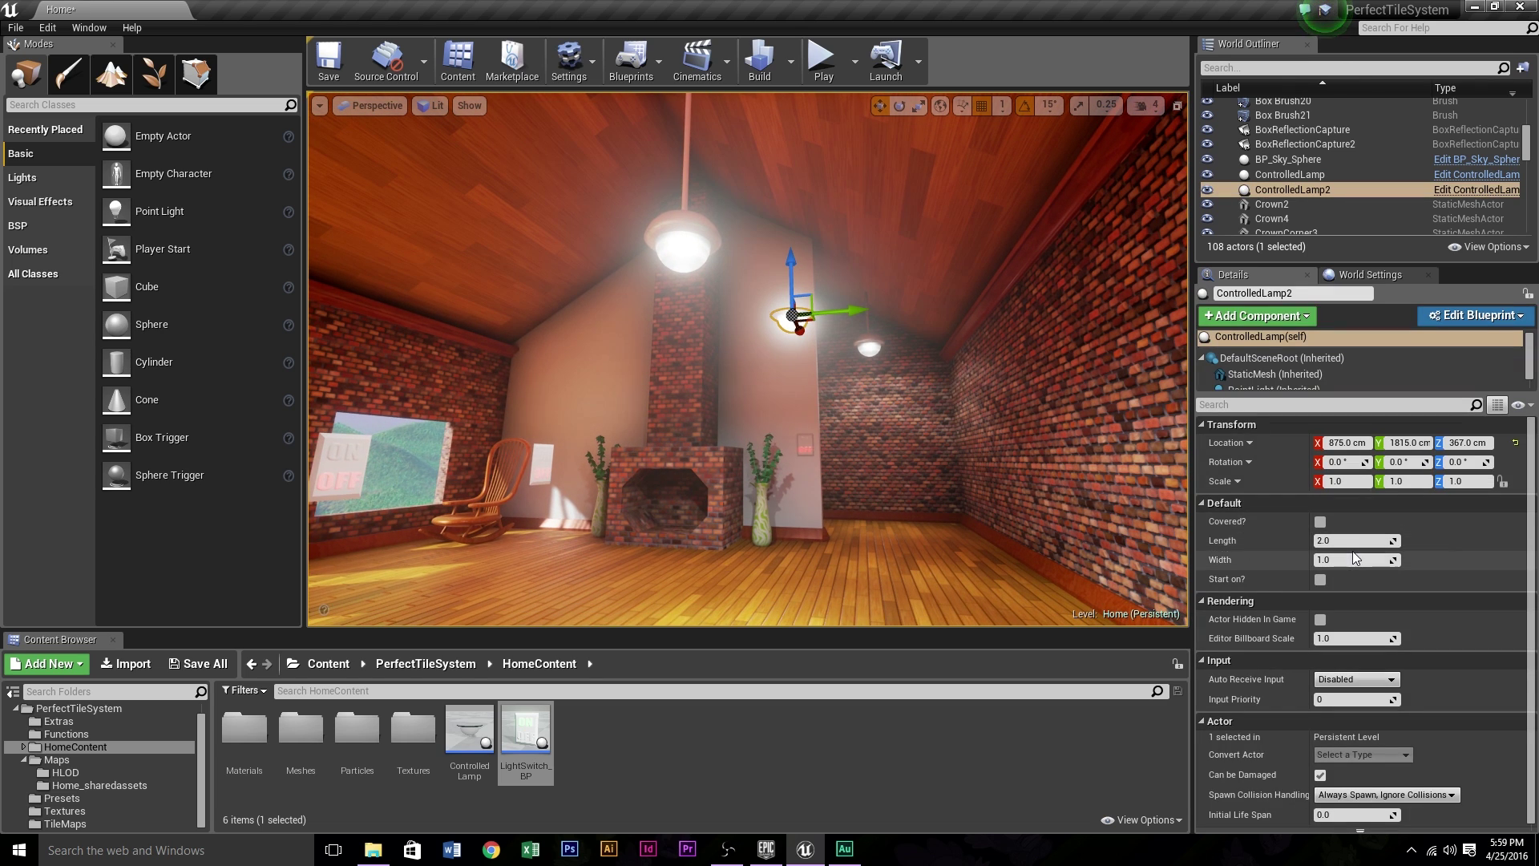
Enable the Covered option on ControlledLamp2 and set its cable Length to about 11.69 so it reaches the ceiling
left_click(1320, 522)
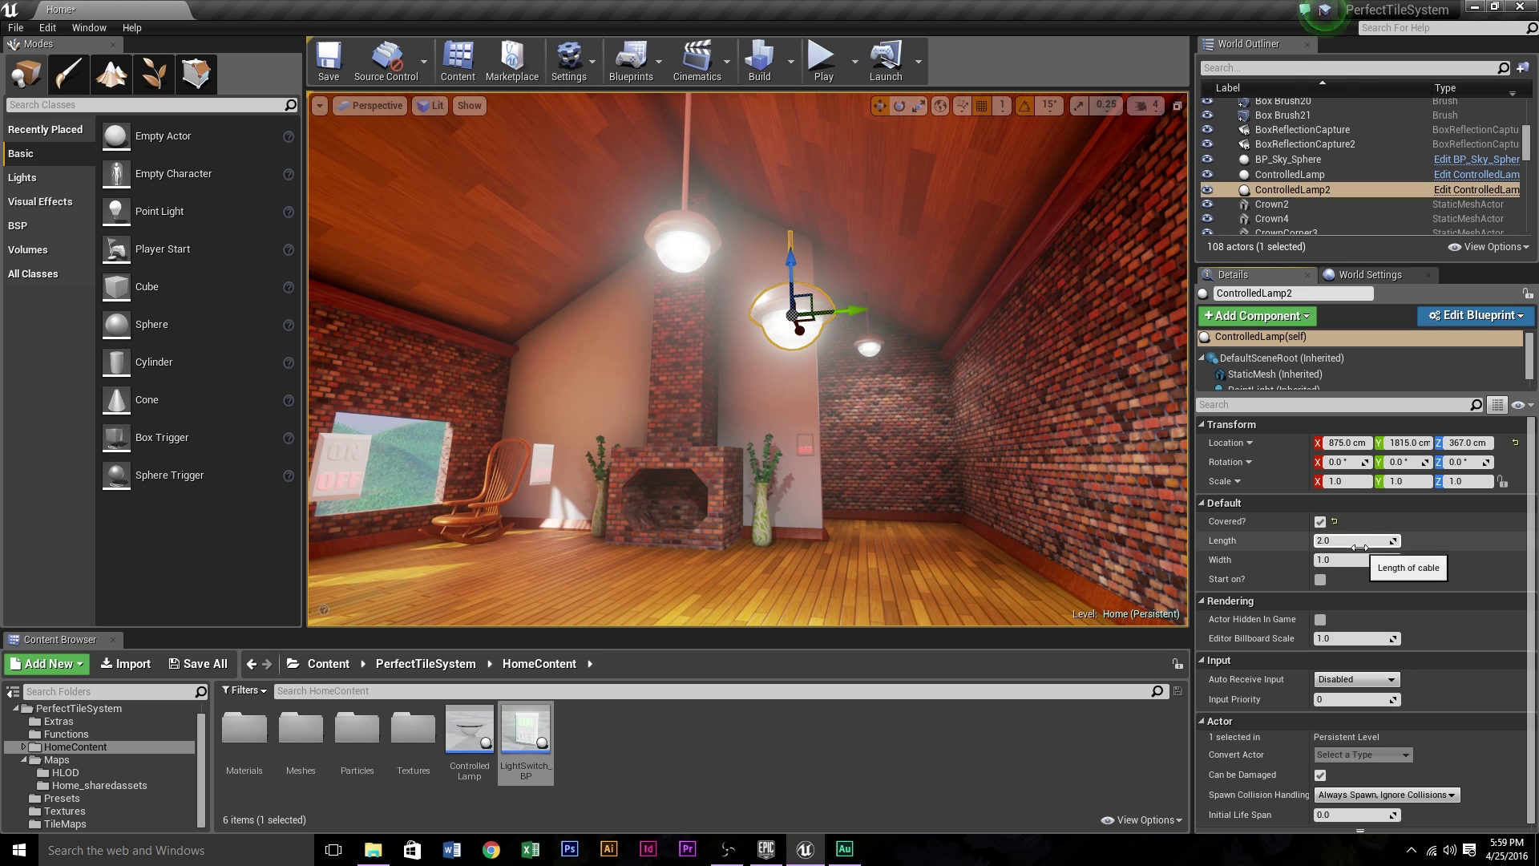
left_click_drag(1355, 541, 1394, 541)
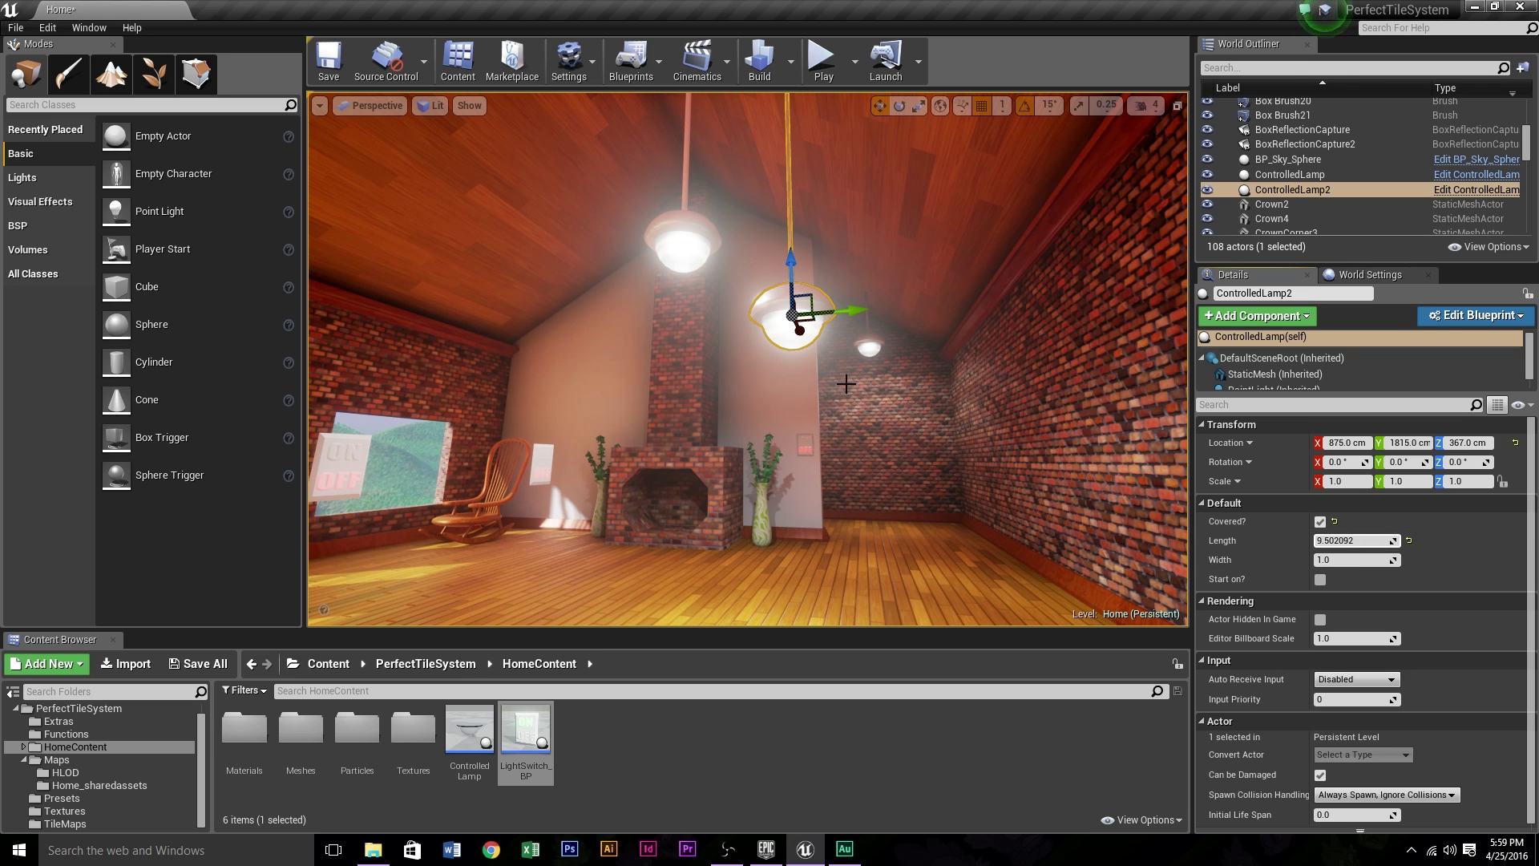
right_click_drag(846, 384, 876, 292)
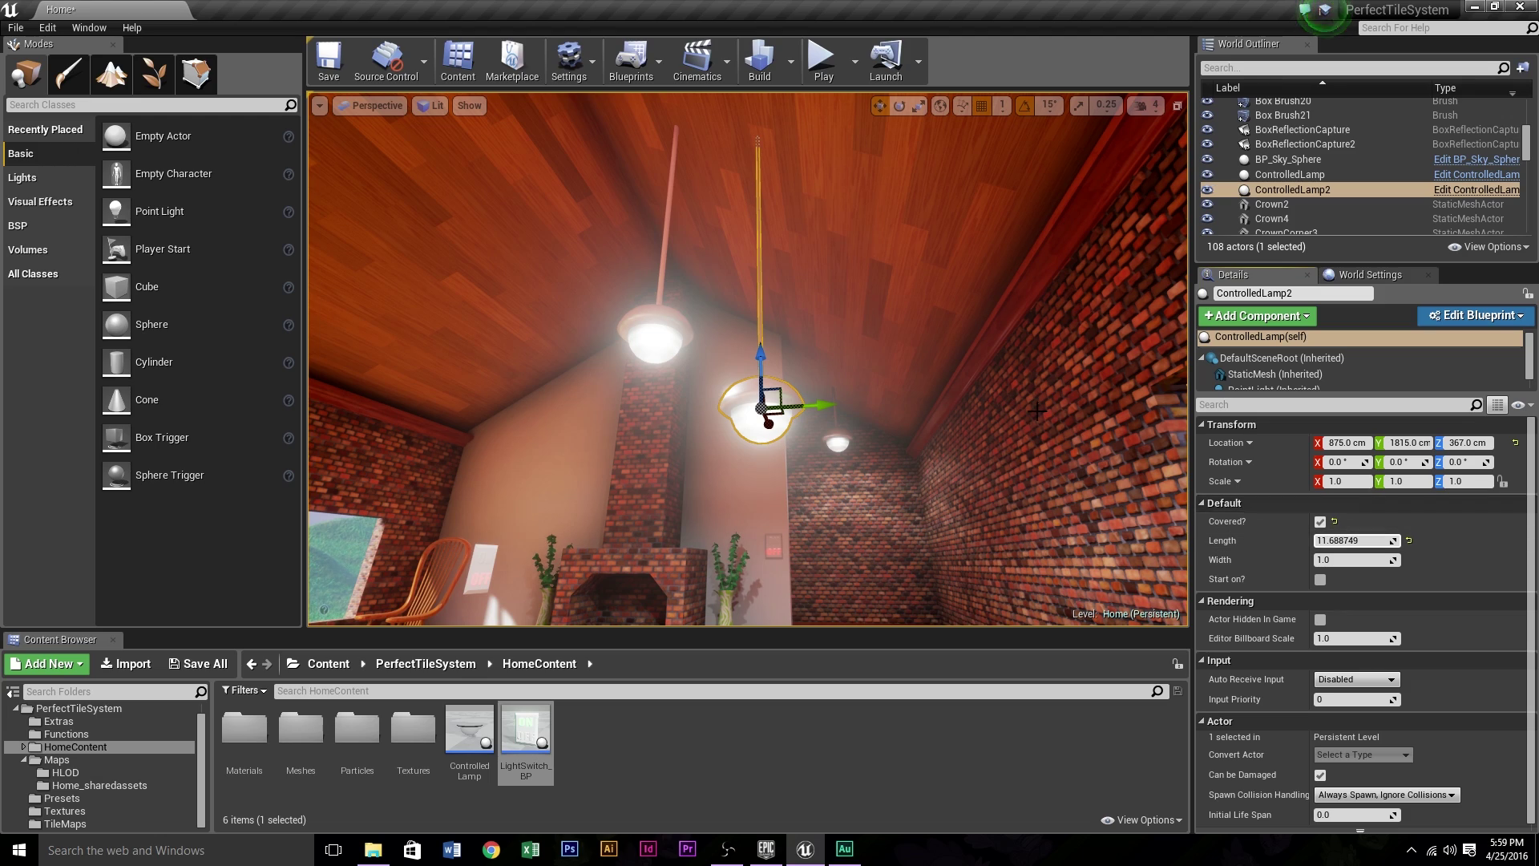
right_click_drag(1040, 410, 1022, 513)
Play the level and operate the linked switches to view the two covered hanging lamps lit
left_click(822, 61)
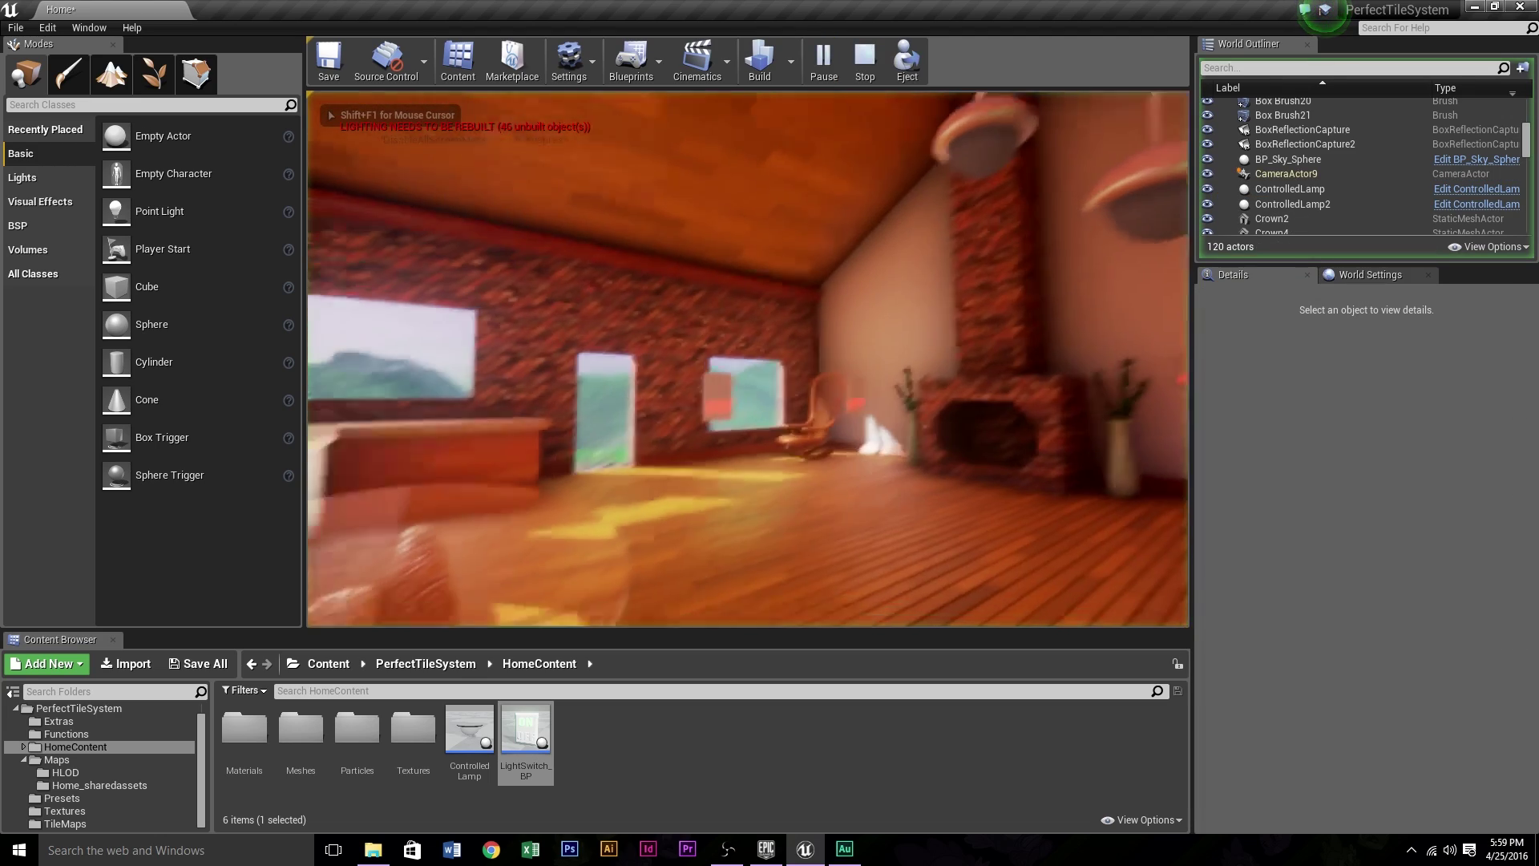
key("w")
key("f")
key("f")
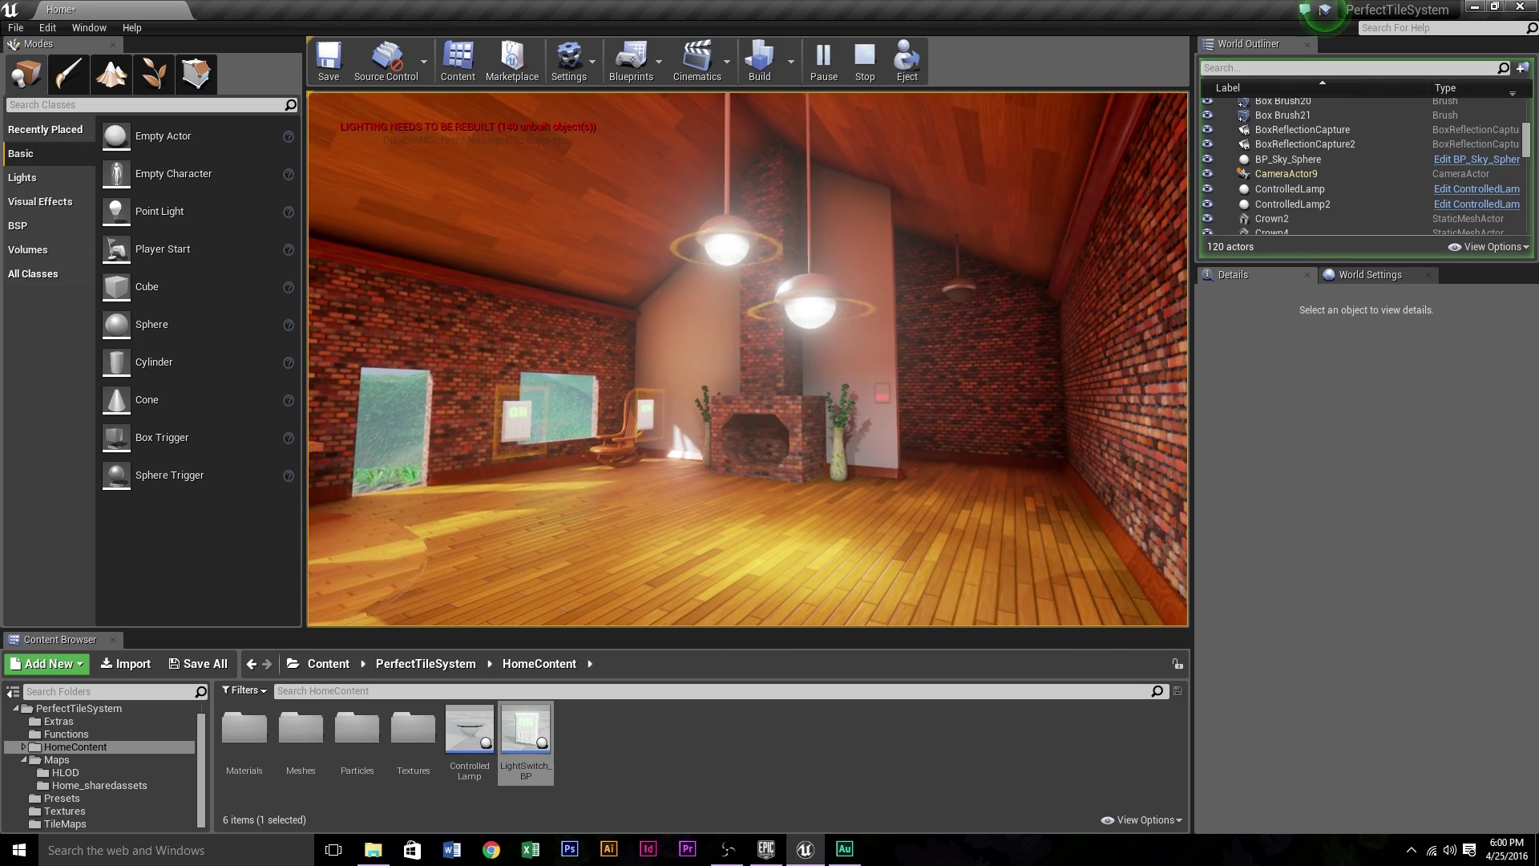
Operate the wall switch beside the fireplace to turn off both hanging lamps, and stop playing the level
key("w")
key("s")
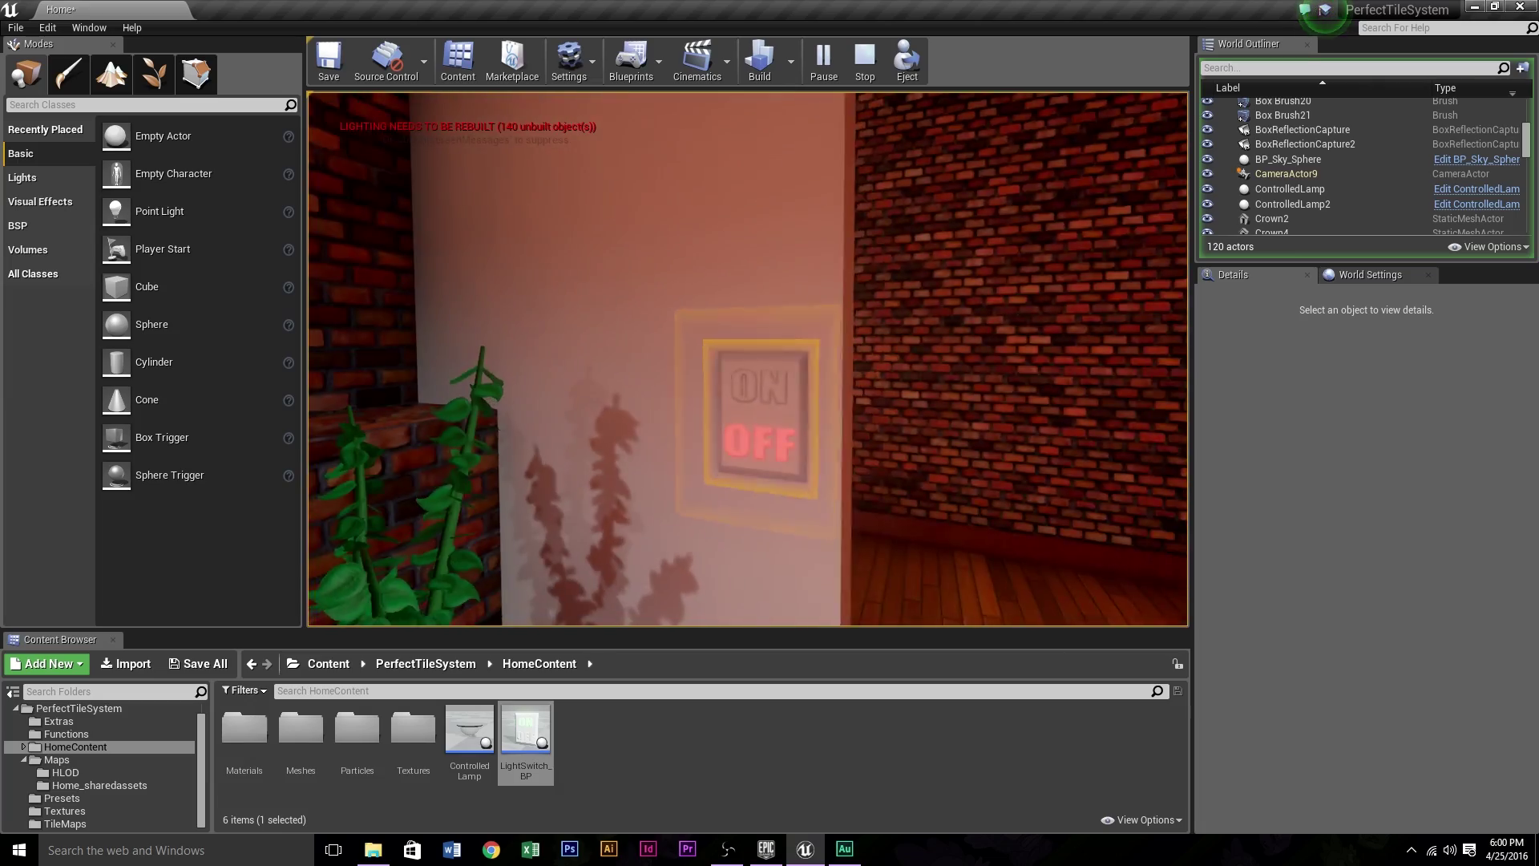
key("e")
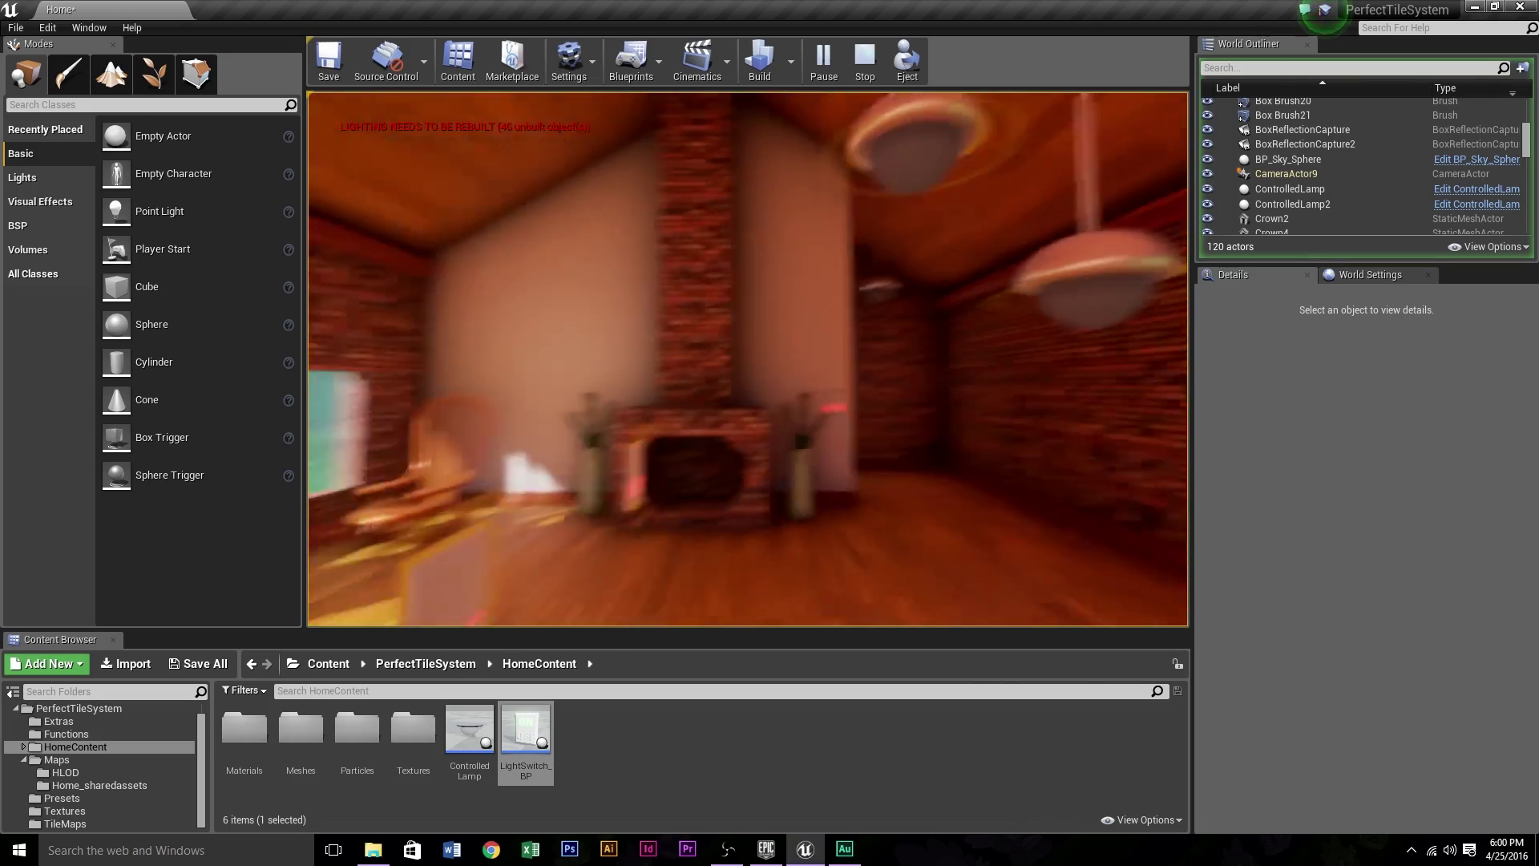
key("Escape")
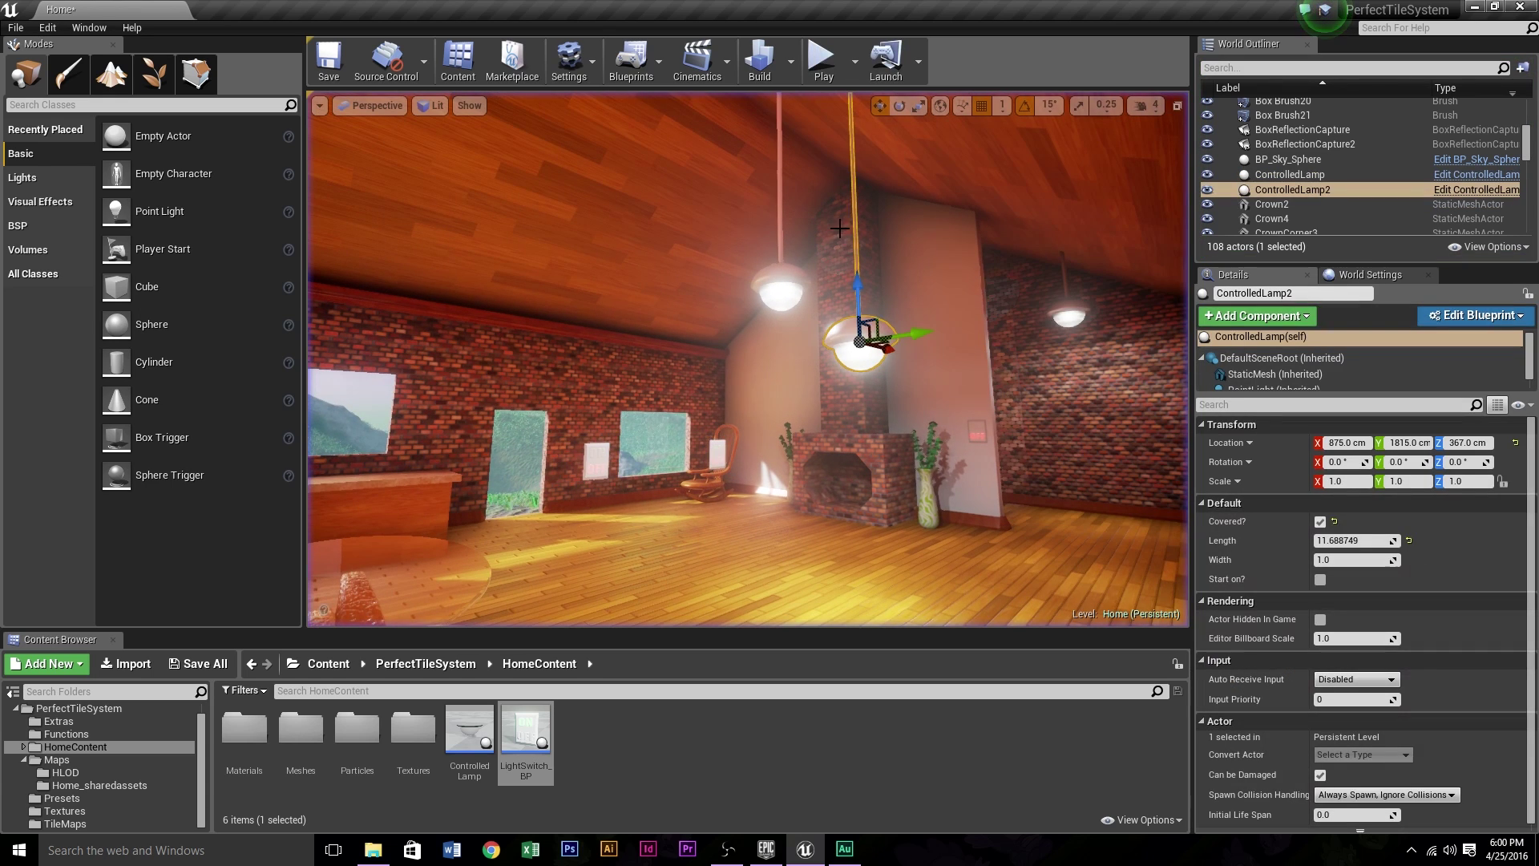
Delete the two hanging lamps ControlledLamp2 and ControlledLamp from the main room, despite their references by other actors
mouse_move(751, 471)
right_mouse_down()
mouse_move(781, 465)
mouse_move(734, 473)
mouse_move(740, 499)
right_mouse_up()
key("w")
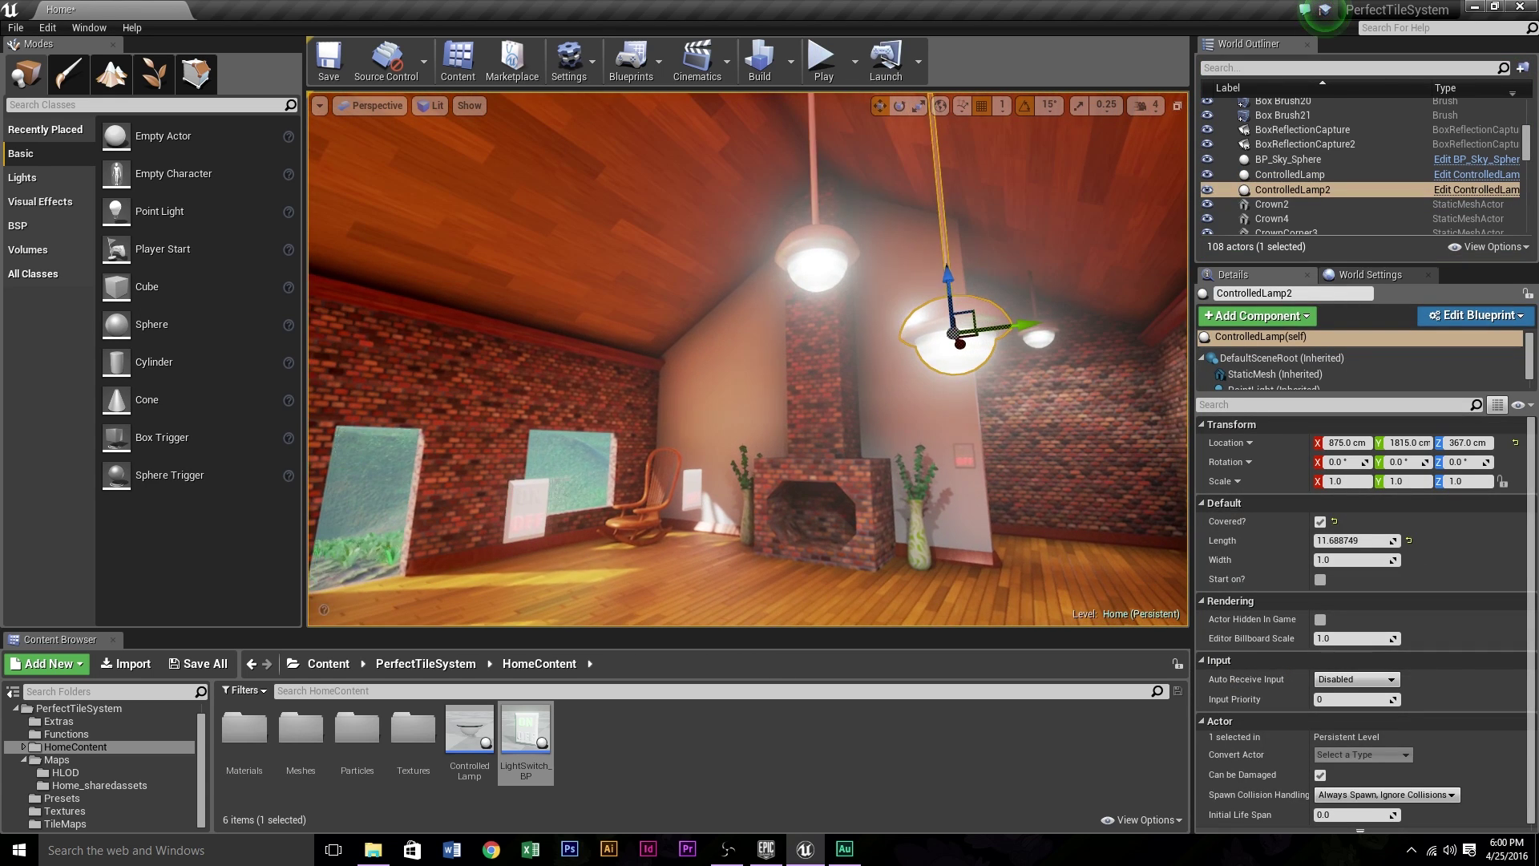
key("Escape")
left_click(968, 348)
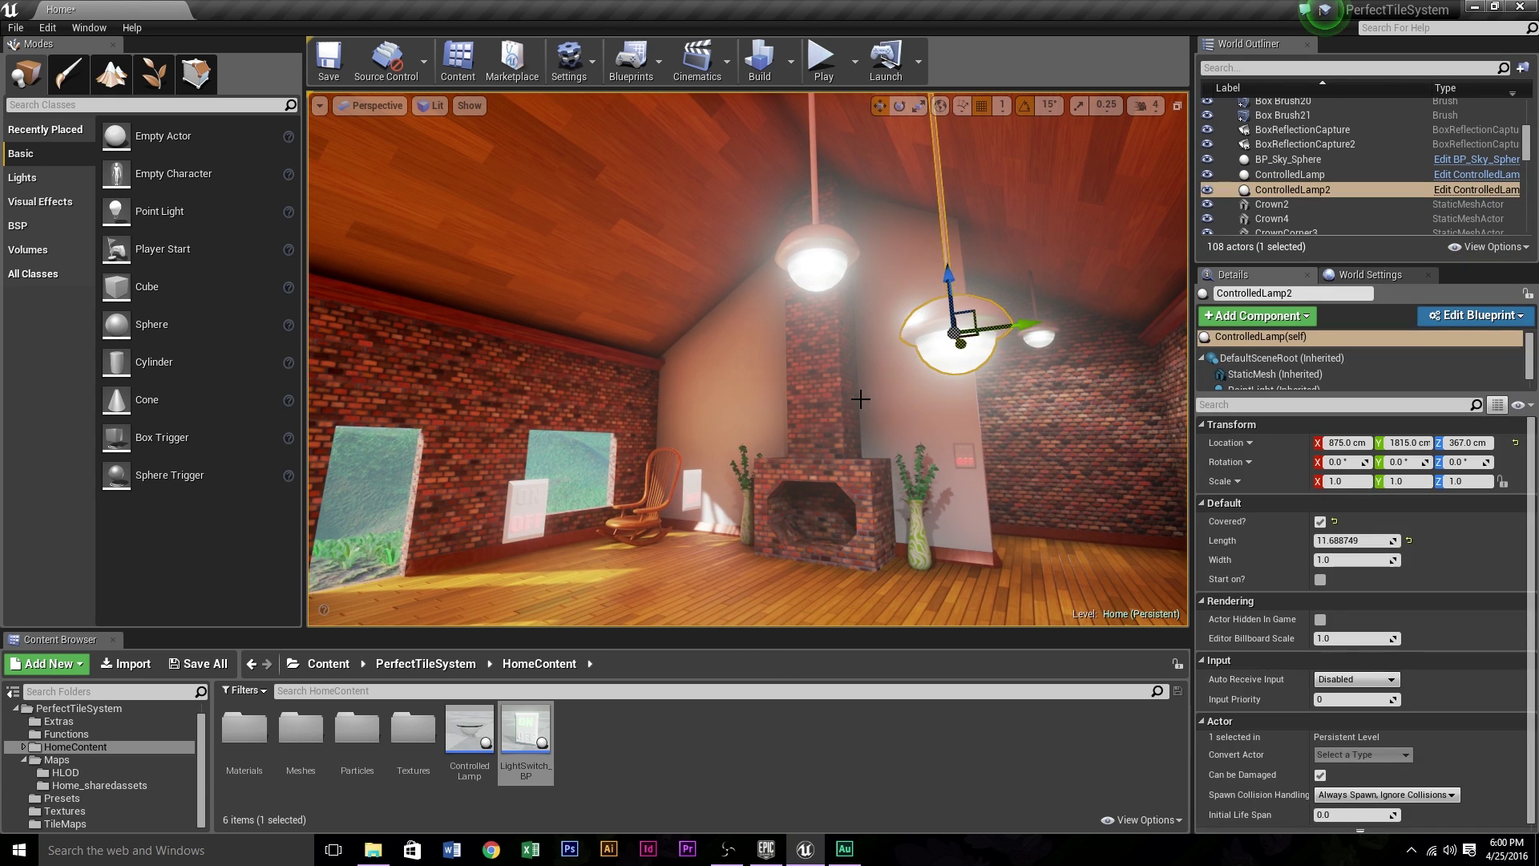
right_click_drag(856, 402, 929, 358)
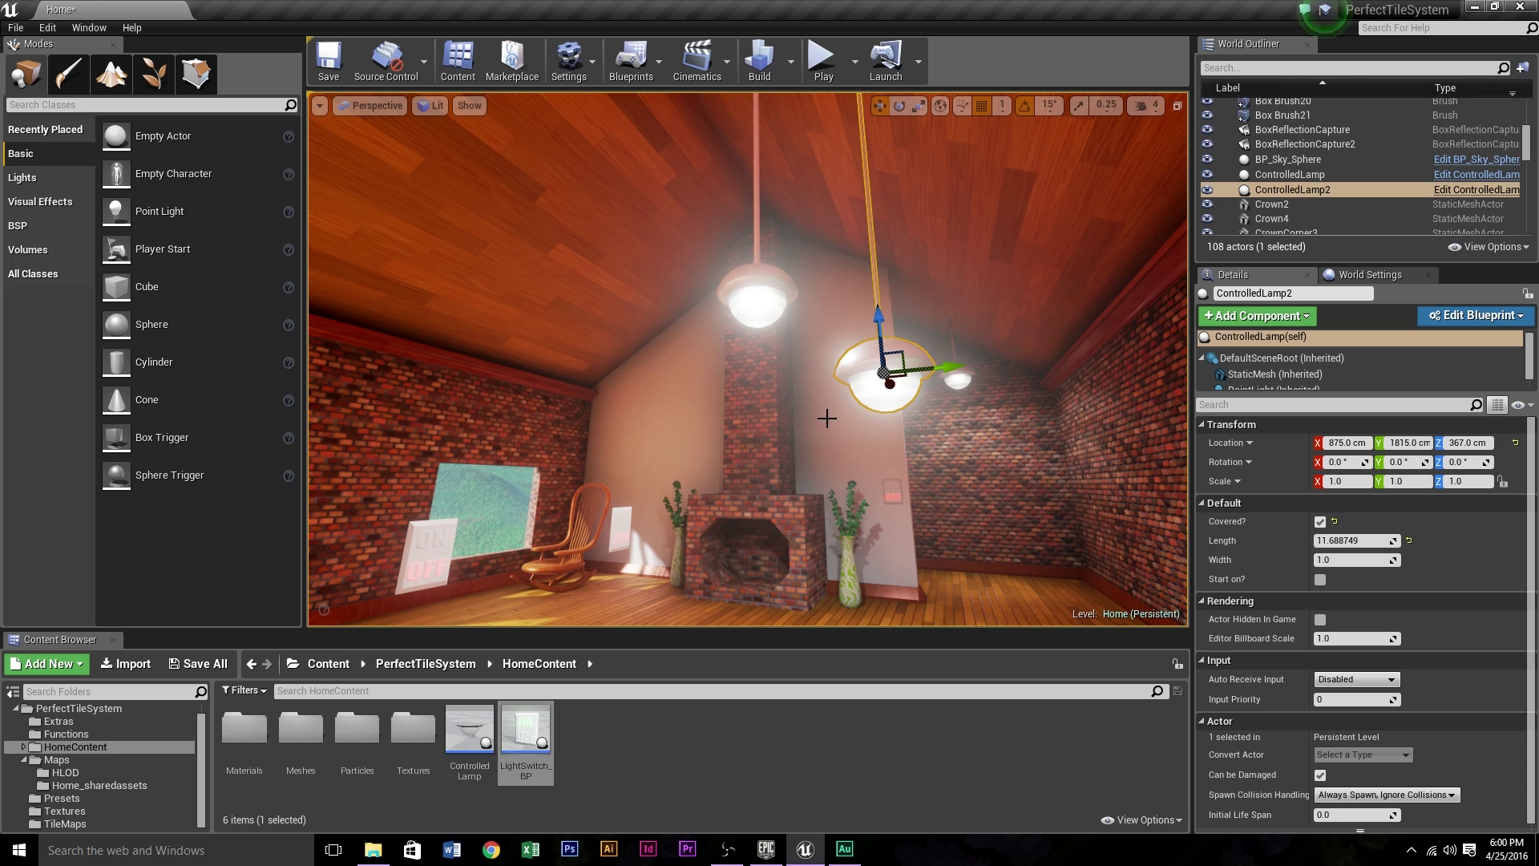
key("Delete")
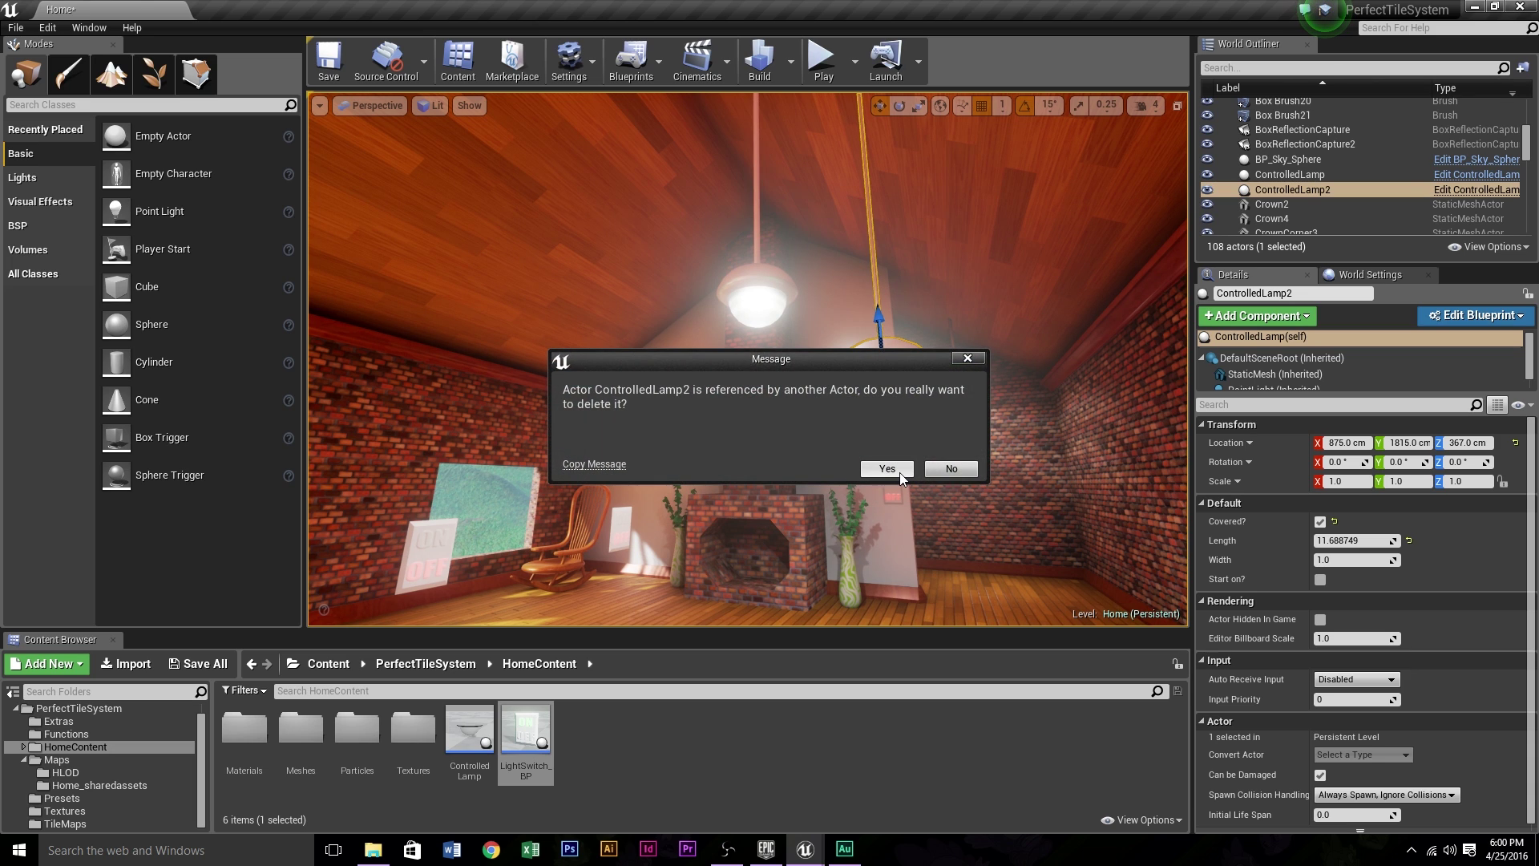
left_click(887, 469)
left_click(770, 280)
key("Delete")
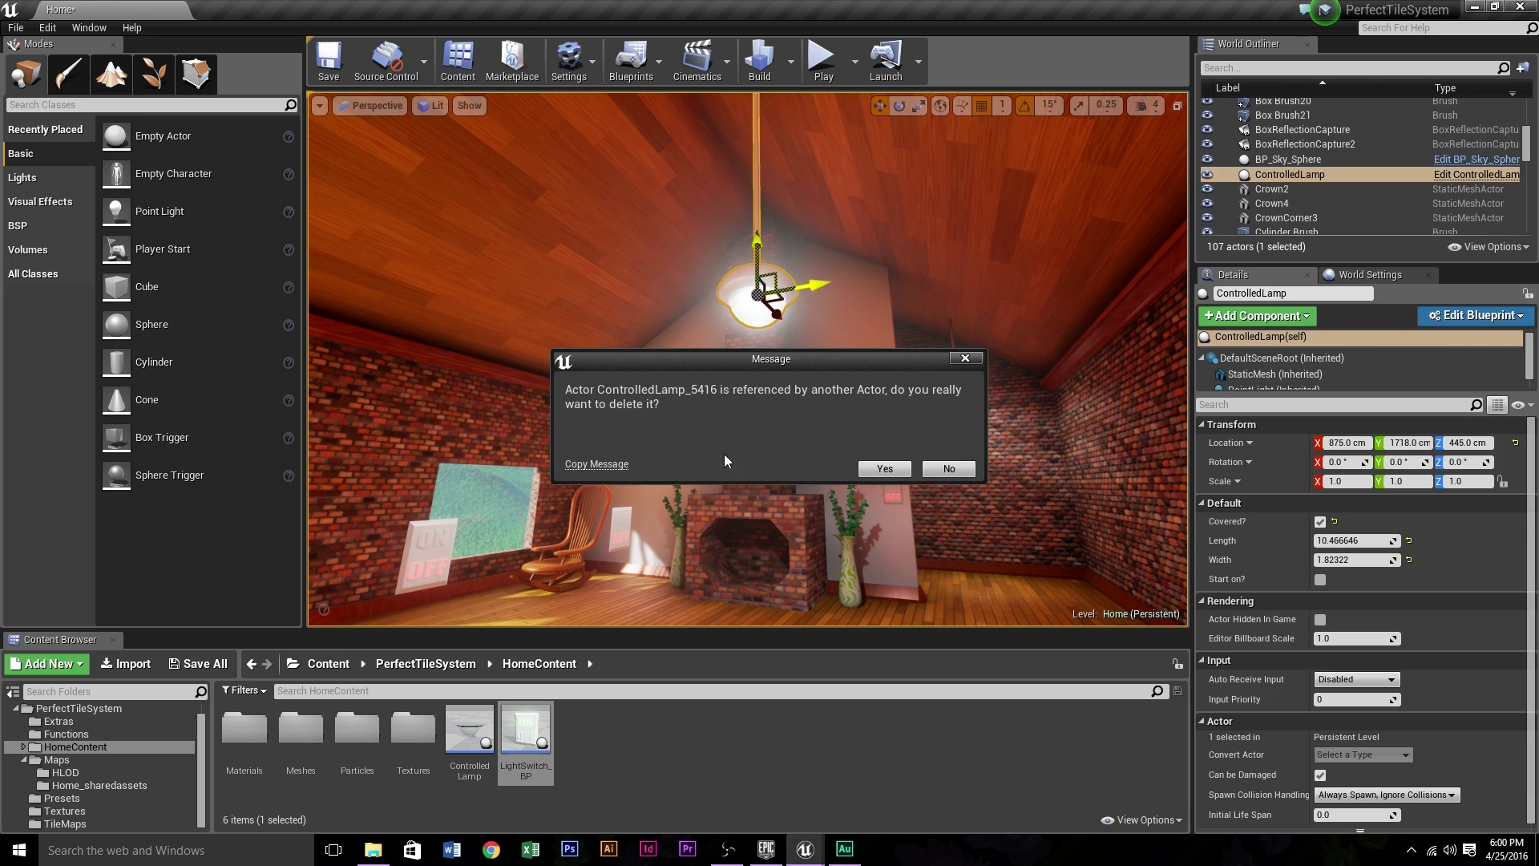
left_click(885, 469)
Delete the two light switches LightSwitch_BP4 and LightSwitch_BP3 near the rocking chair
left_click(621, 522)
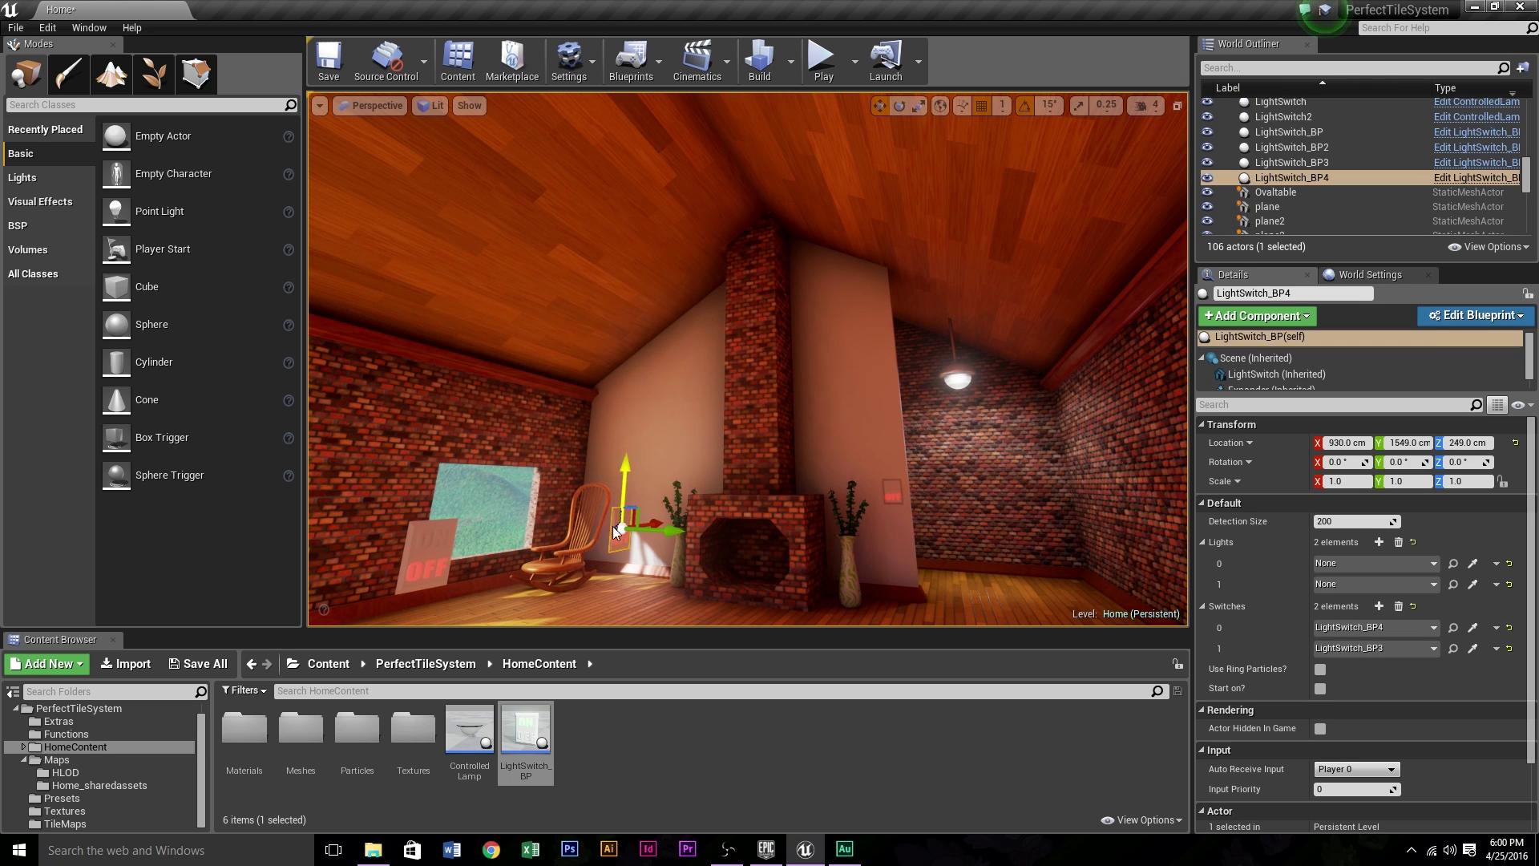
key("Delete")
left_click(884, 469)
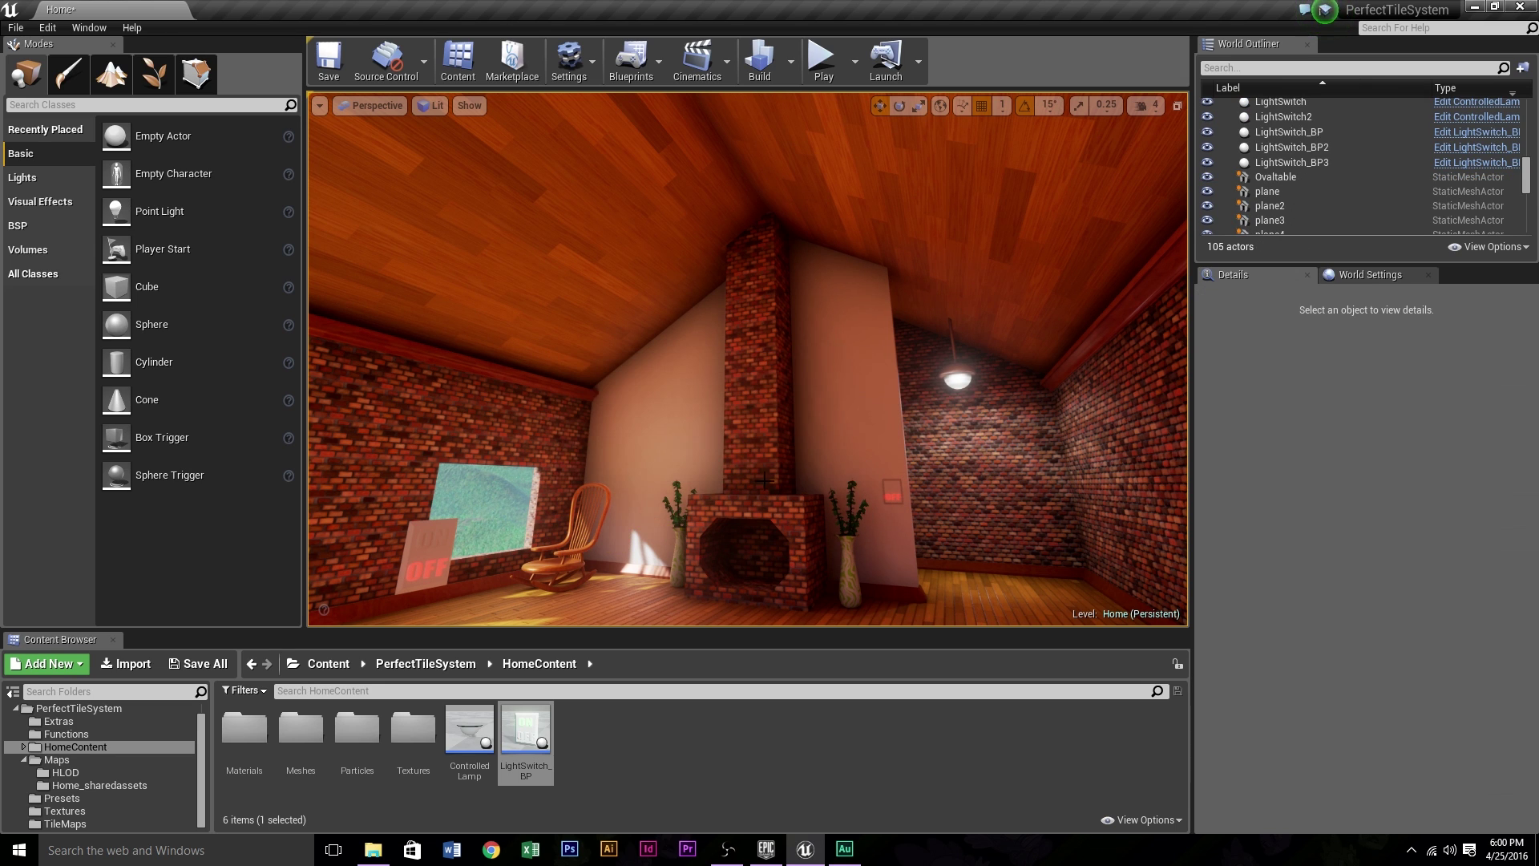
left_click(412, 548)
key("Delete")
Play the level and toggle the switch beside the fireplace to test the lamp in the side area, then stop playing
right_click_drag(904, 390, 938, 365)
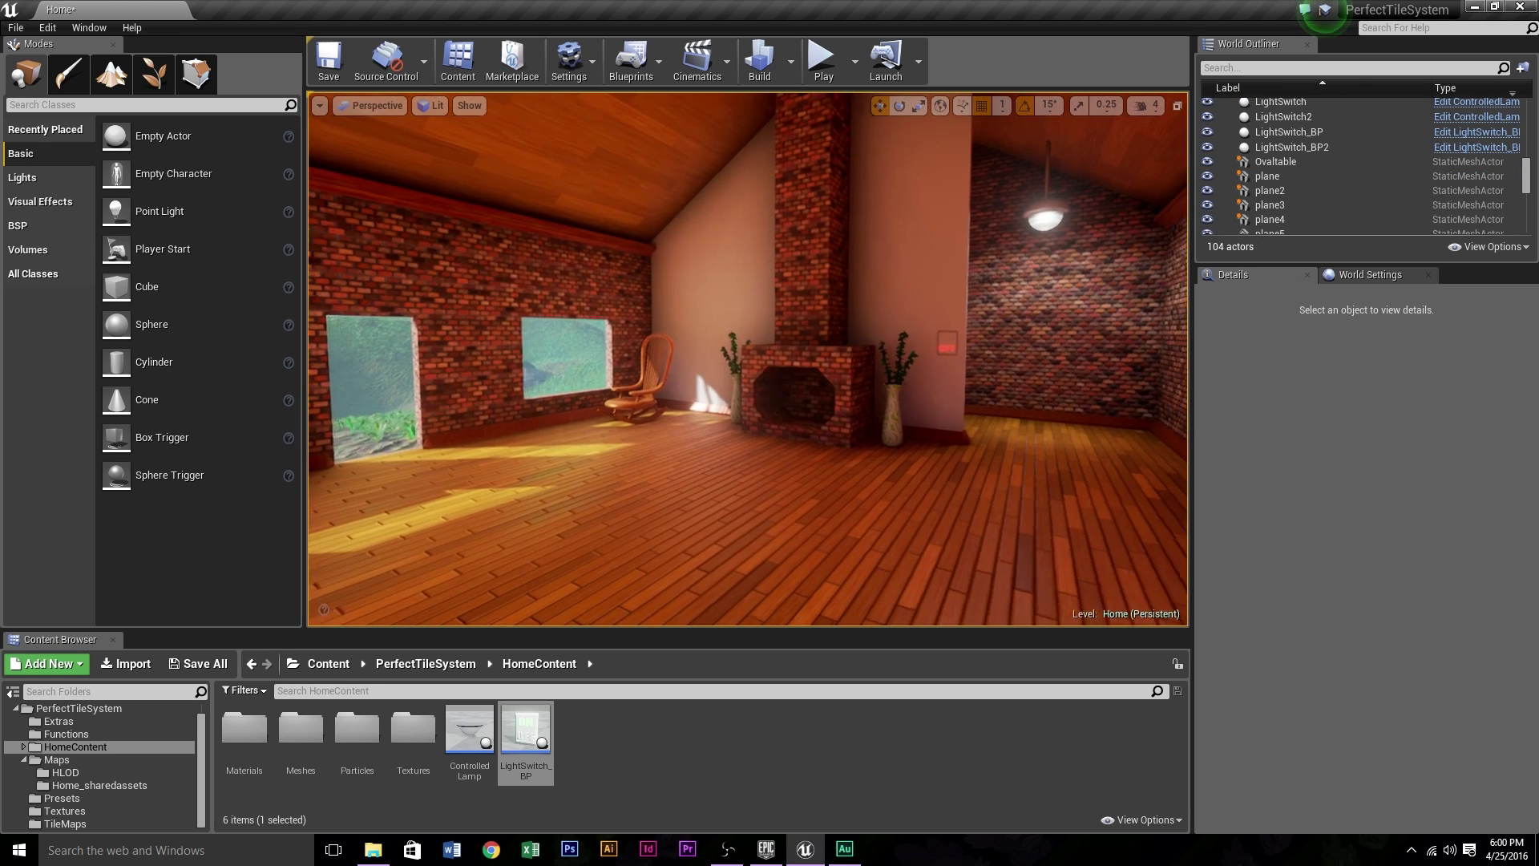
left_click_drag(938, 364, 1018, 265)
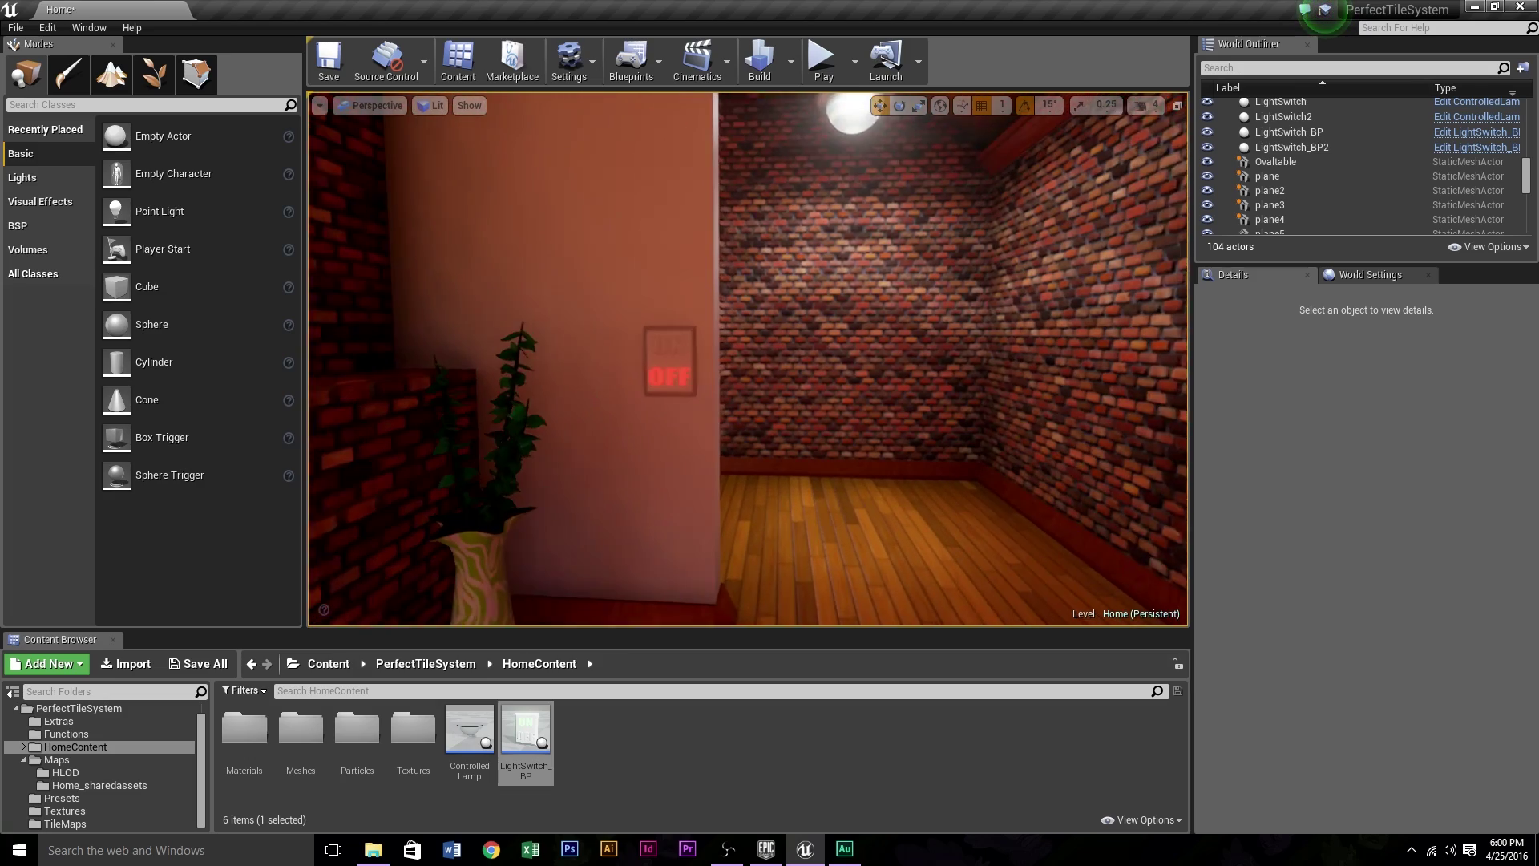
left_click(821, 58)
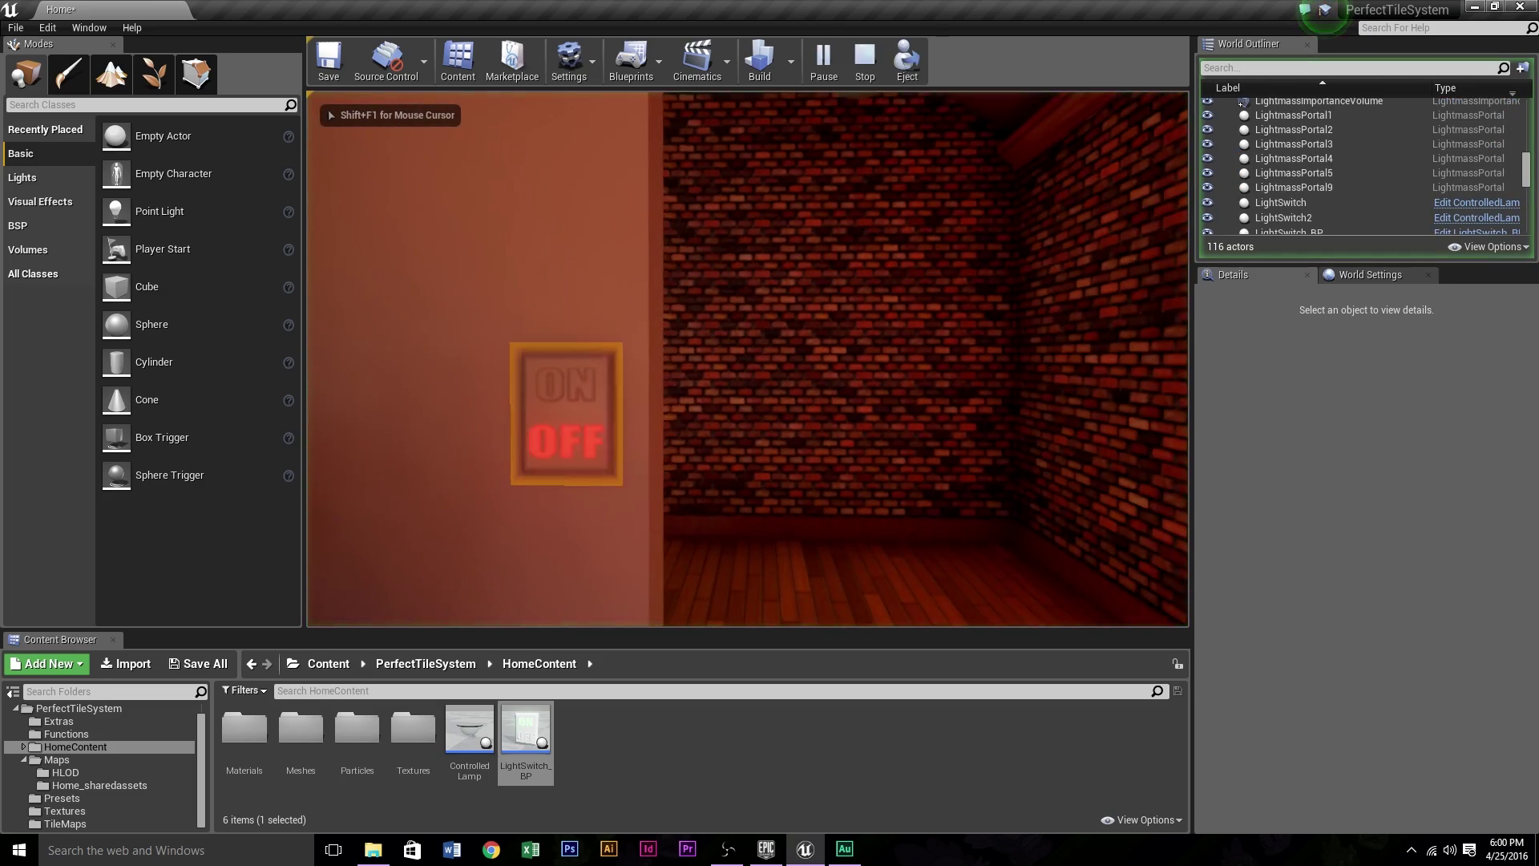
key("w")
key("e")
key("s")
key("w")
key("e")
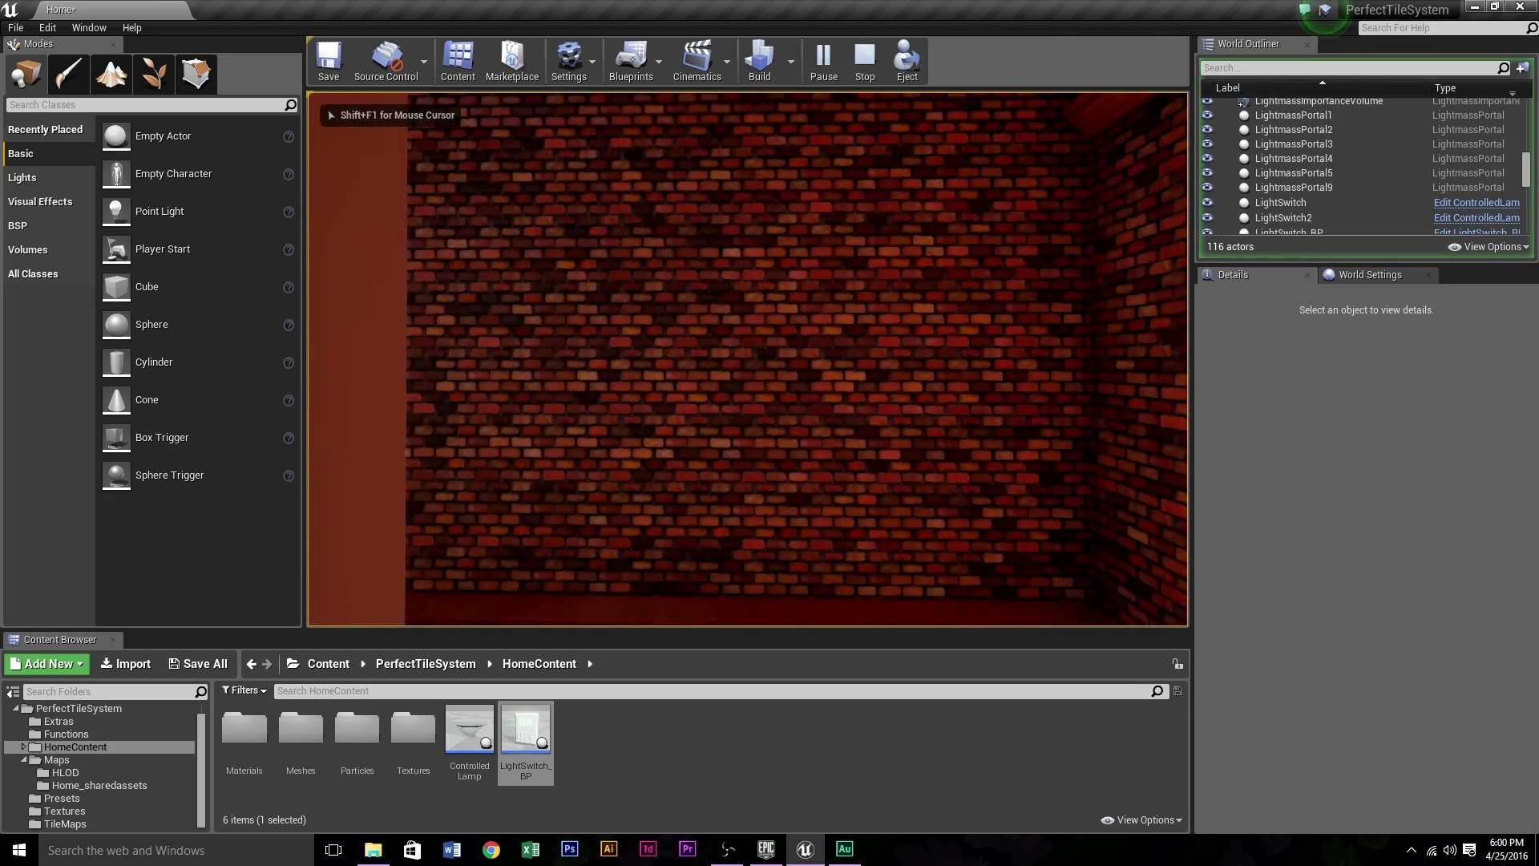
key("s")
key("w")
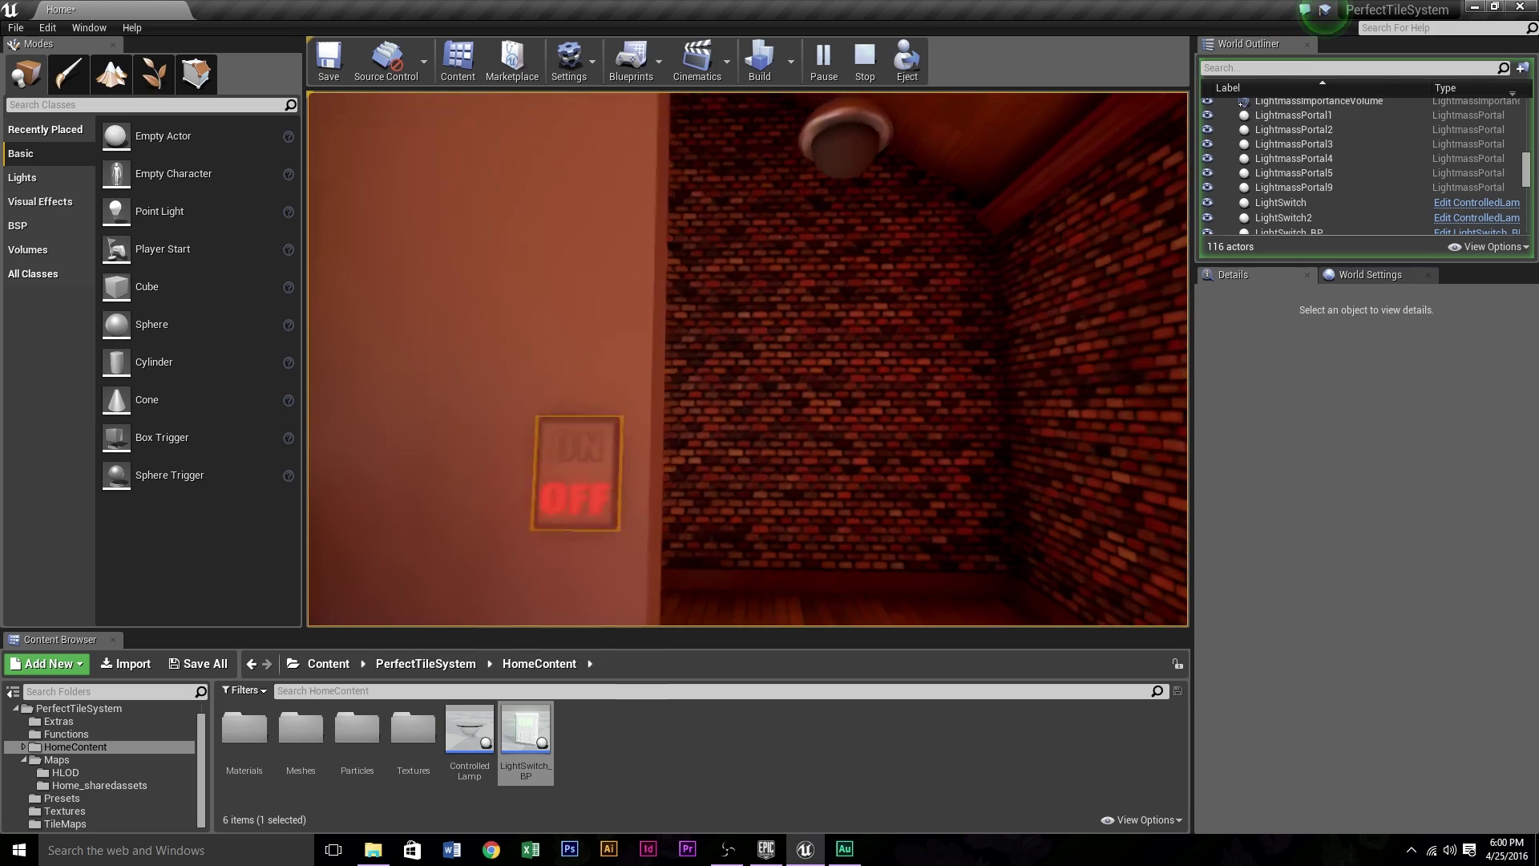
key("e")
key("s")
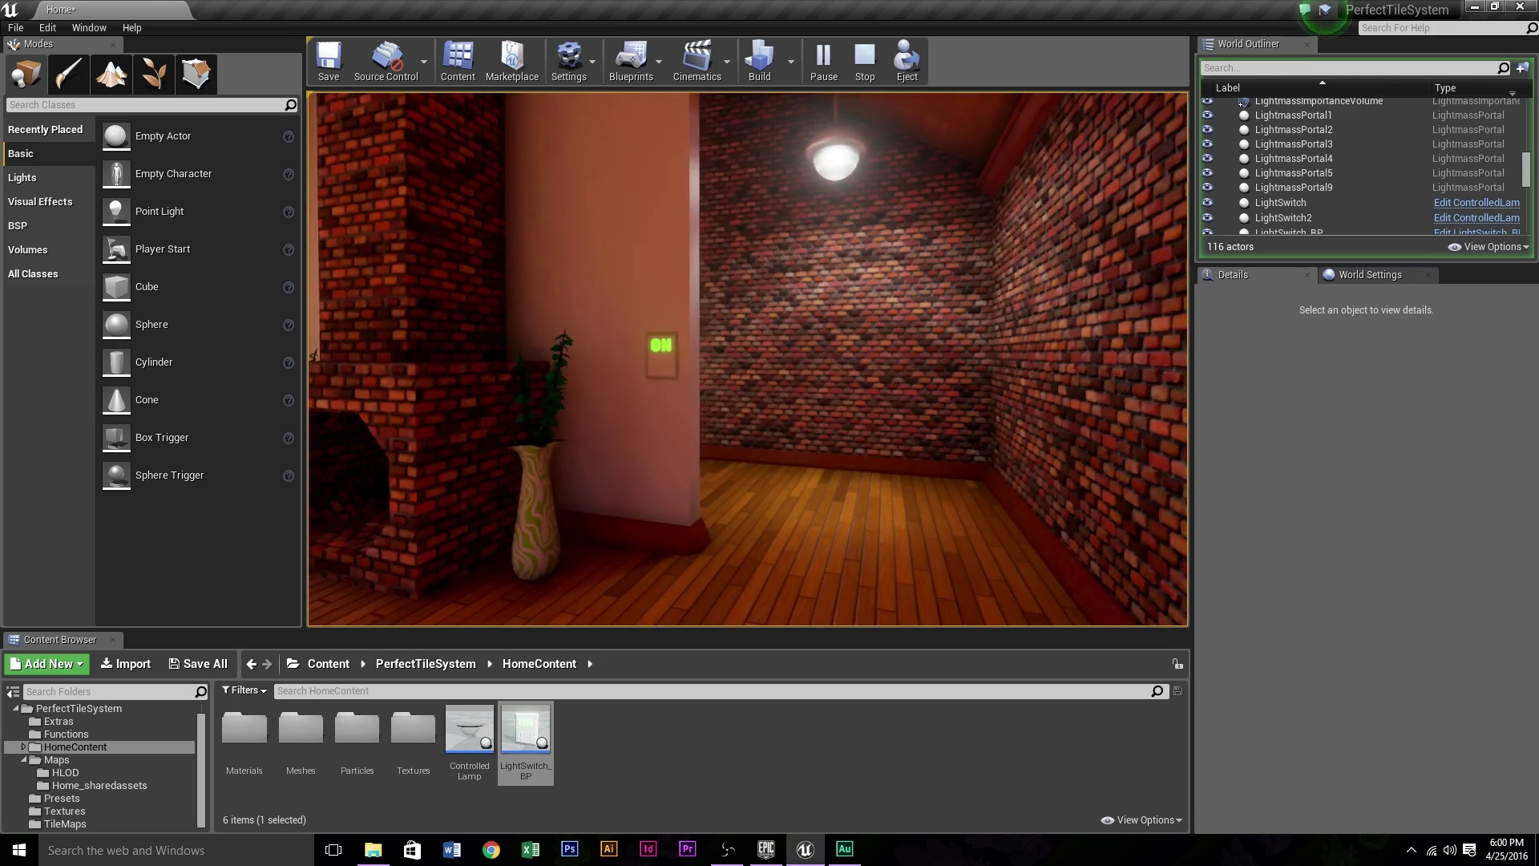
key("Escape")
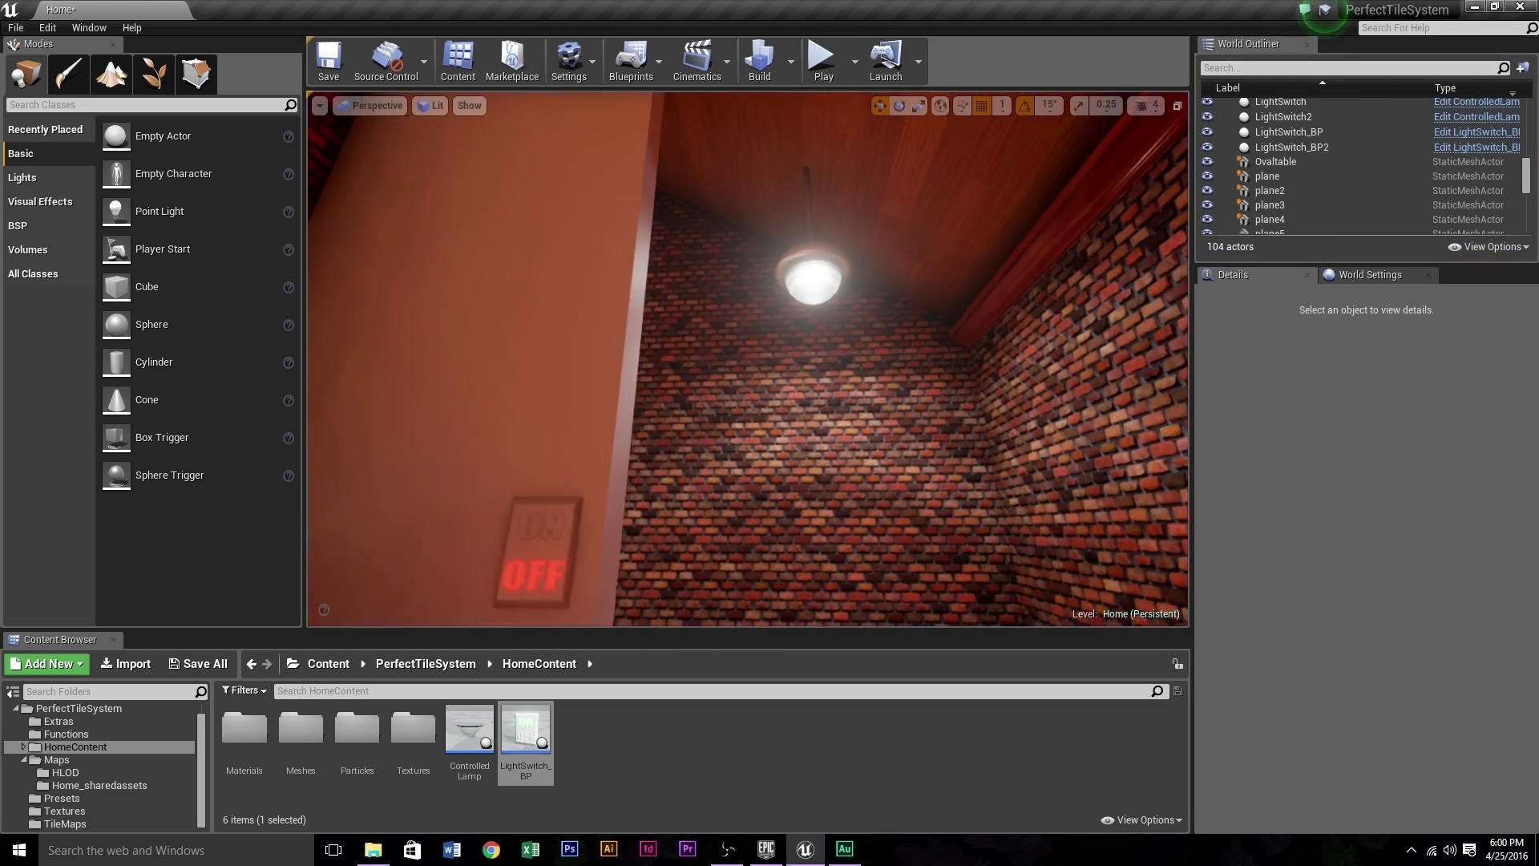
Inspect the settings of the fireplace wall's light switch and of the hanging lamp linked to it, leaving both deselected
left_click(592, 503)
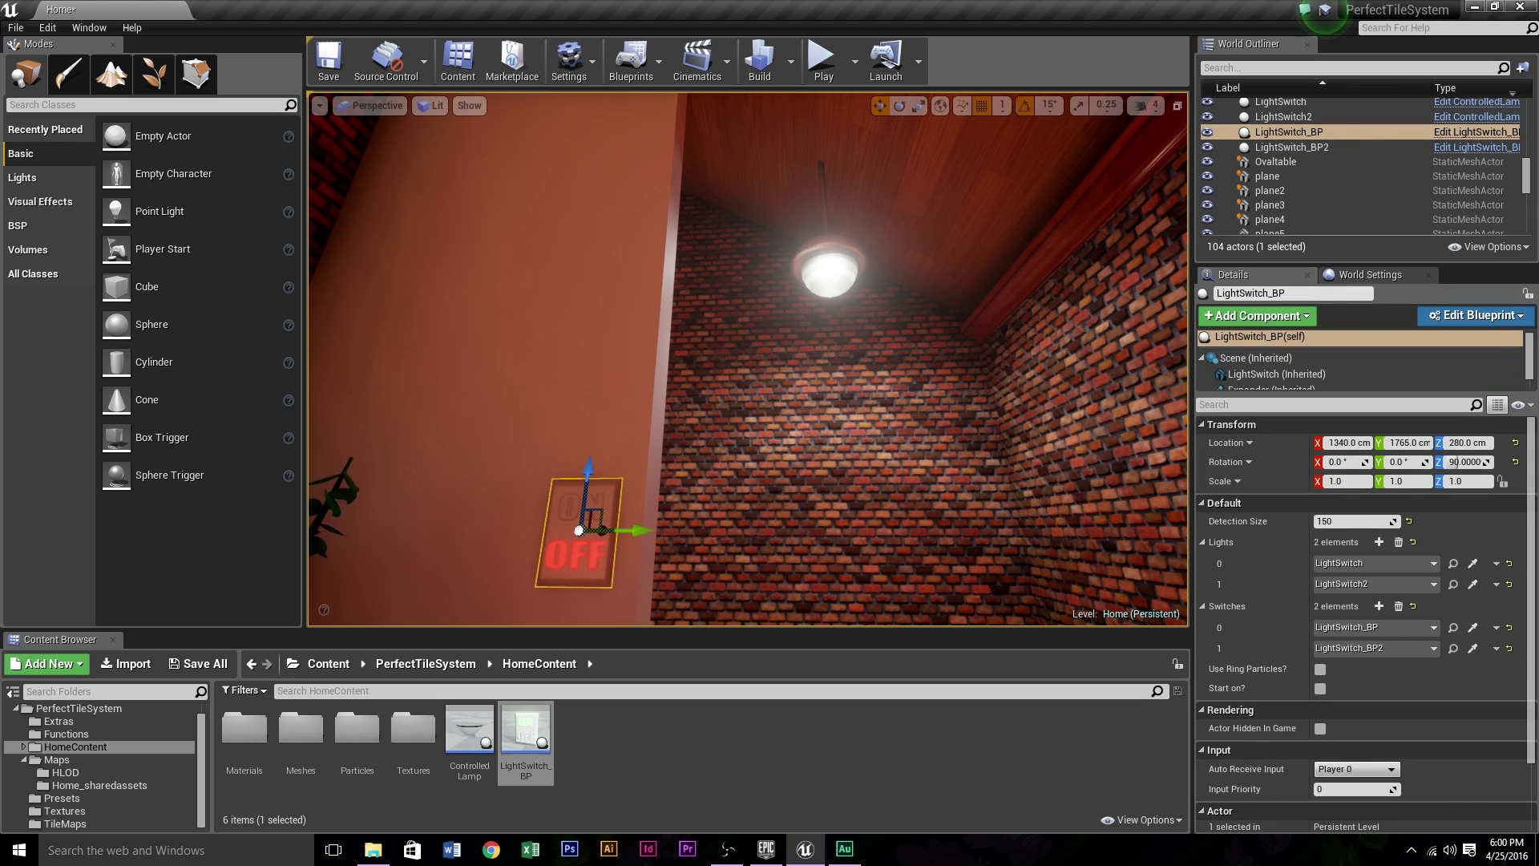
left_click(830, 265)
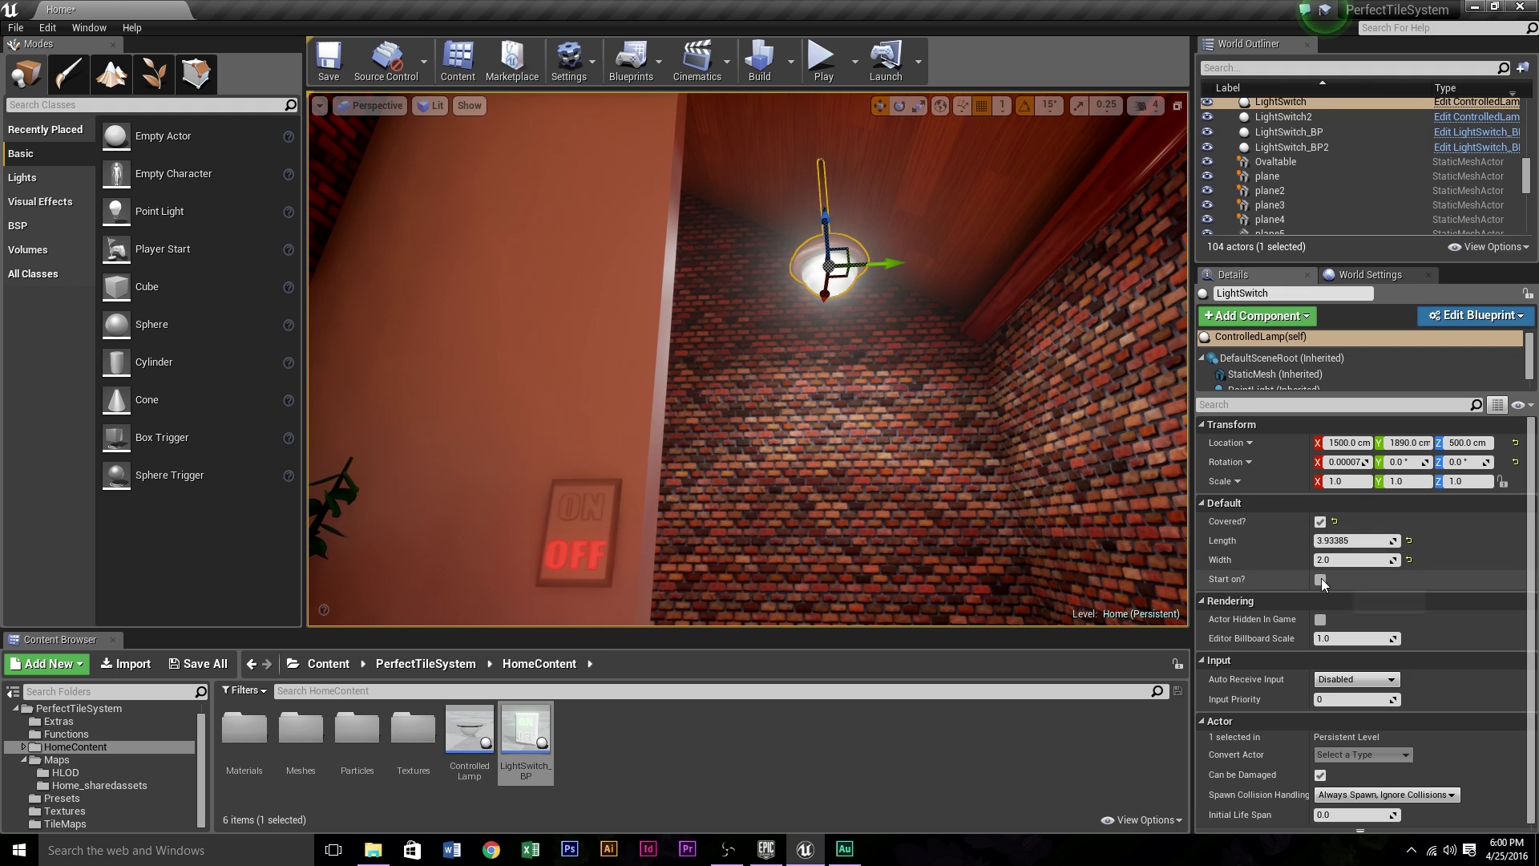
right_click_drag(950, 440, 990, 504)
key("Escape")
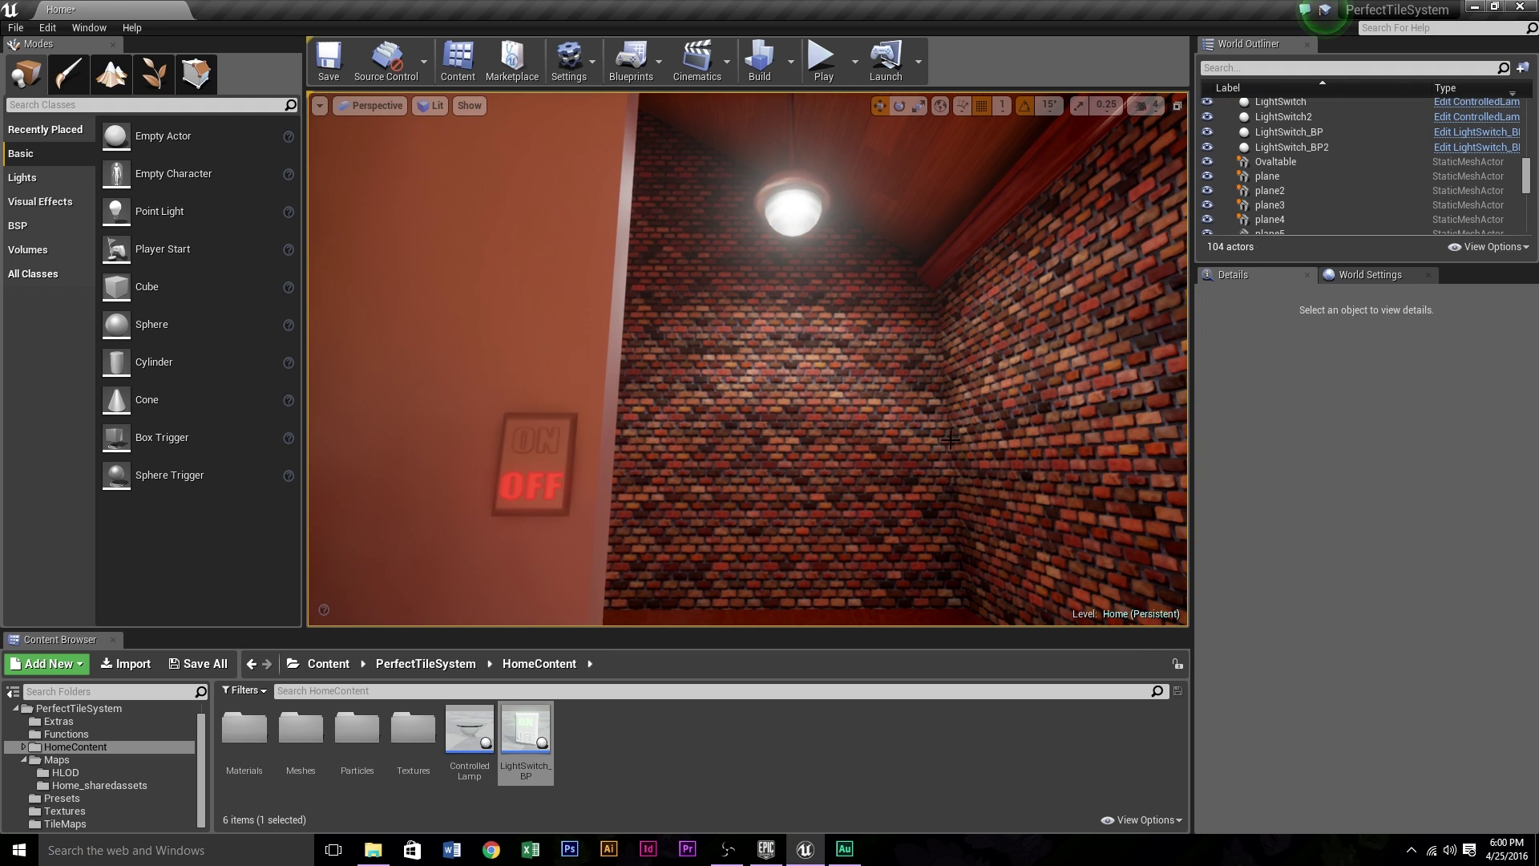
left_click(786, 226)
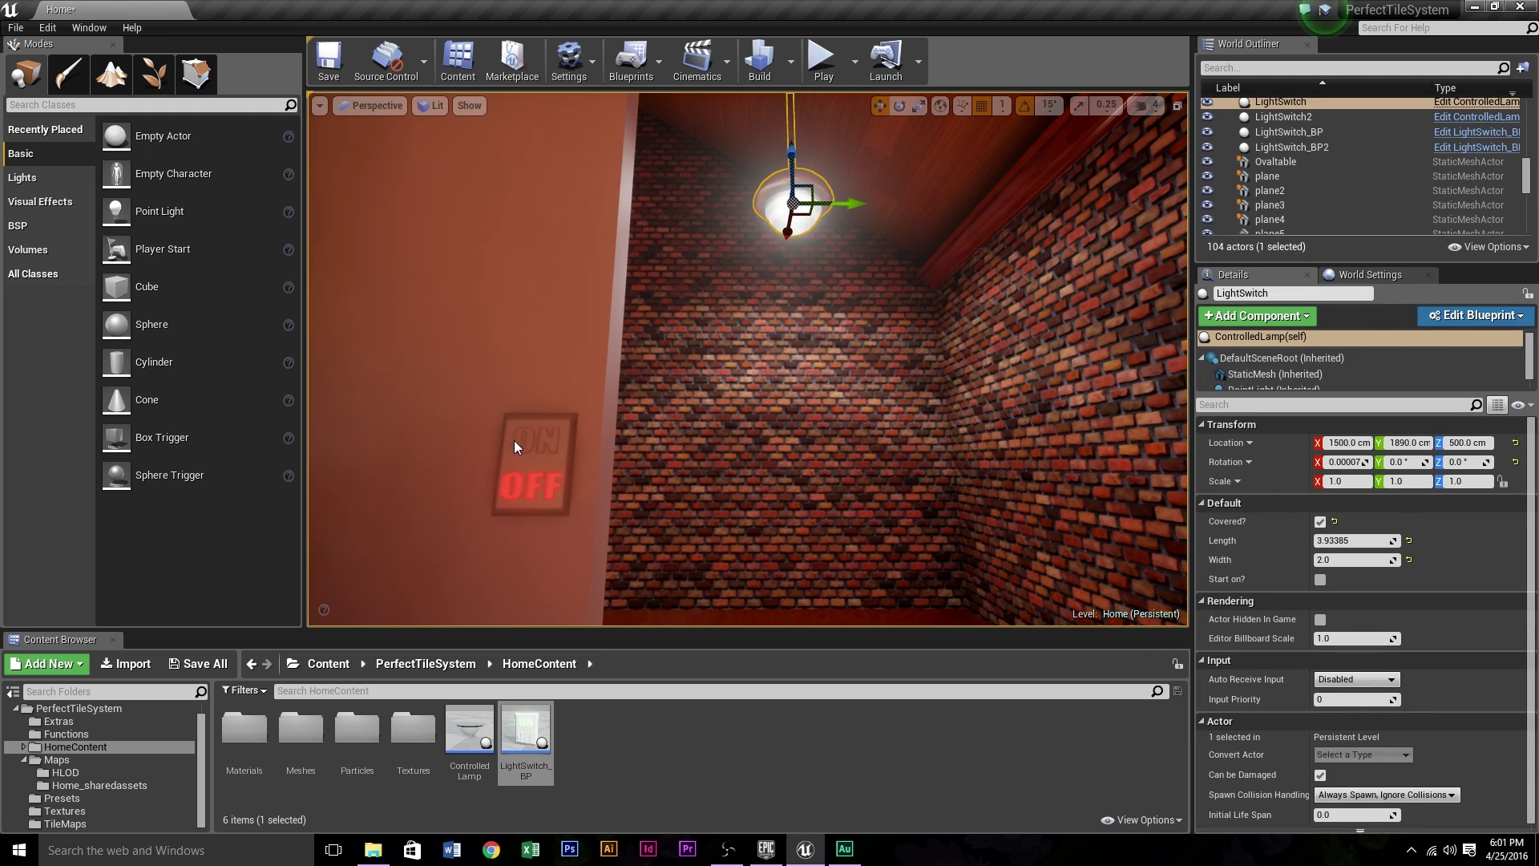
left_click(514, 440, "ctrl")
key("Escape")
right_click_drag(517, 443, 537, 376)
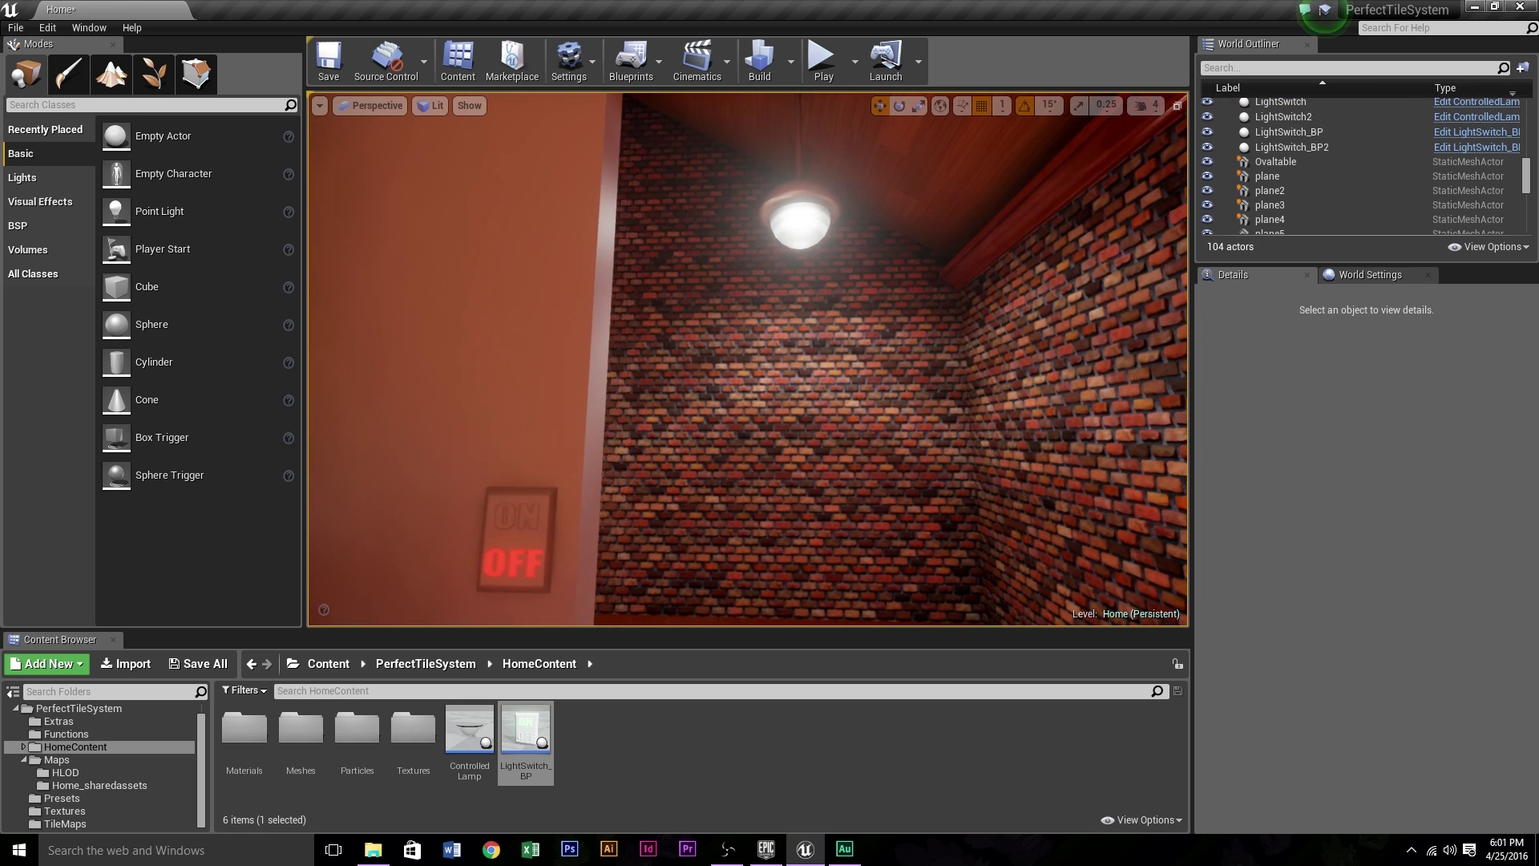
left_click_drag(818, 424, 782, 521)
left_click(824, 286)
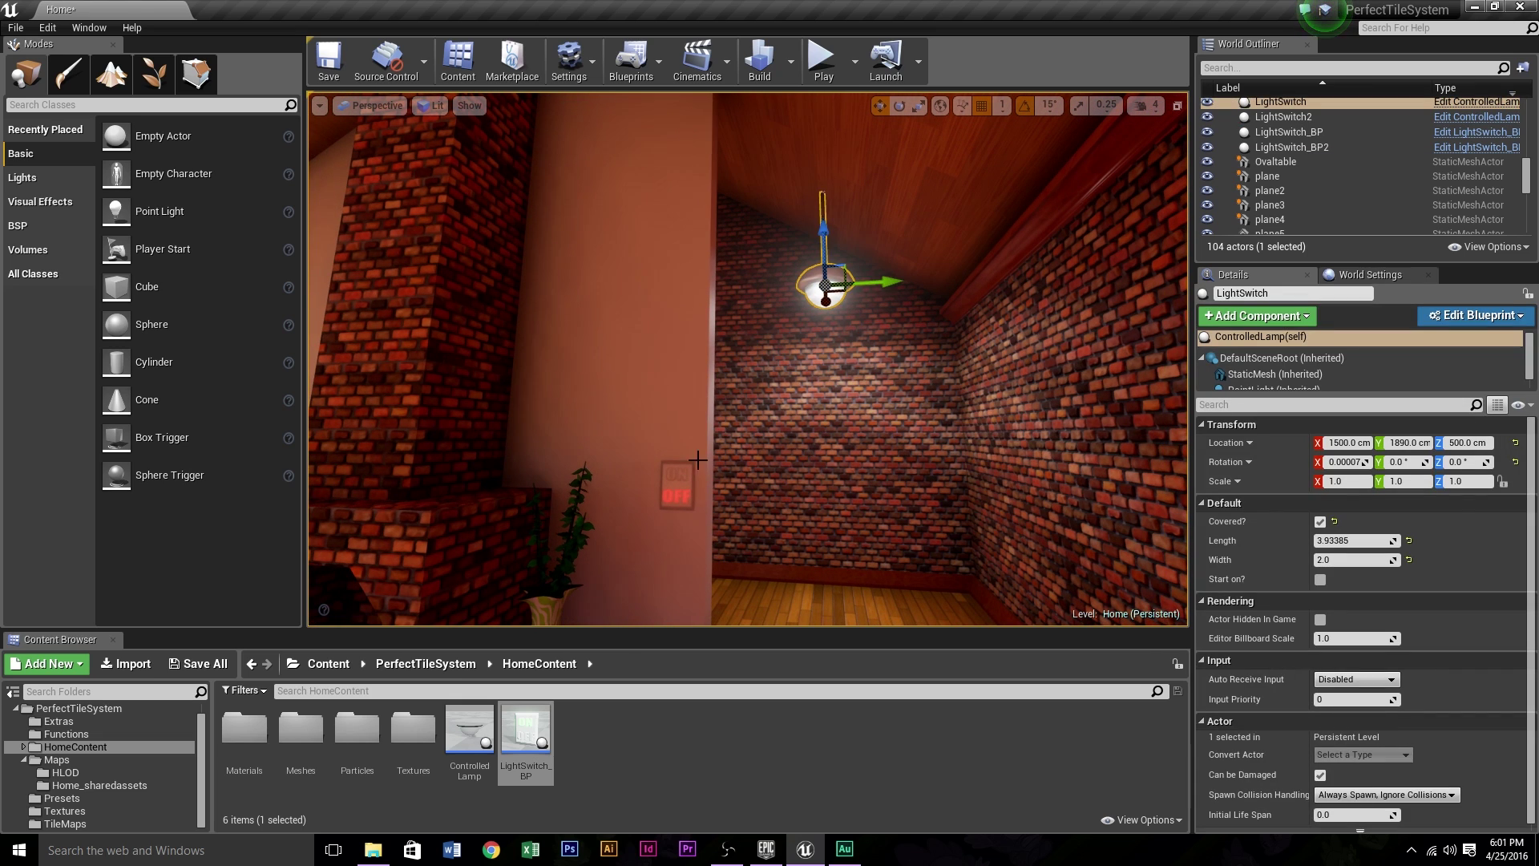
left_click(682, 481)
right_click_drag(825, 437, 809, 497)
key("Escape")
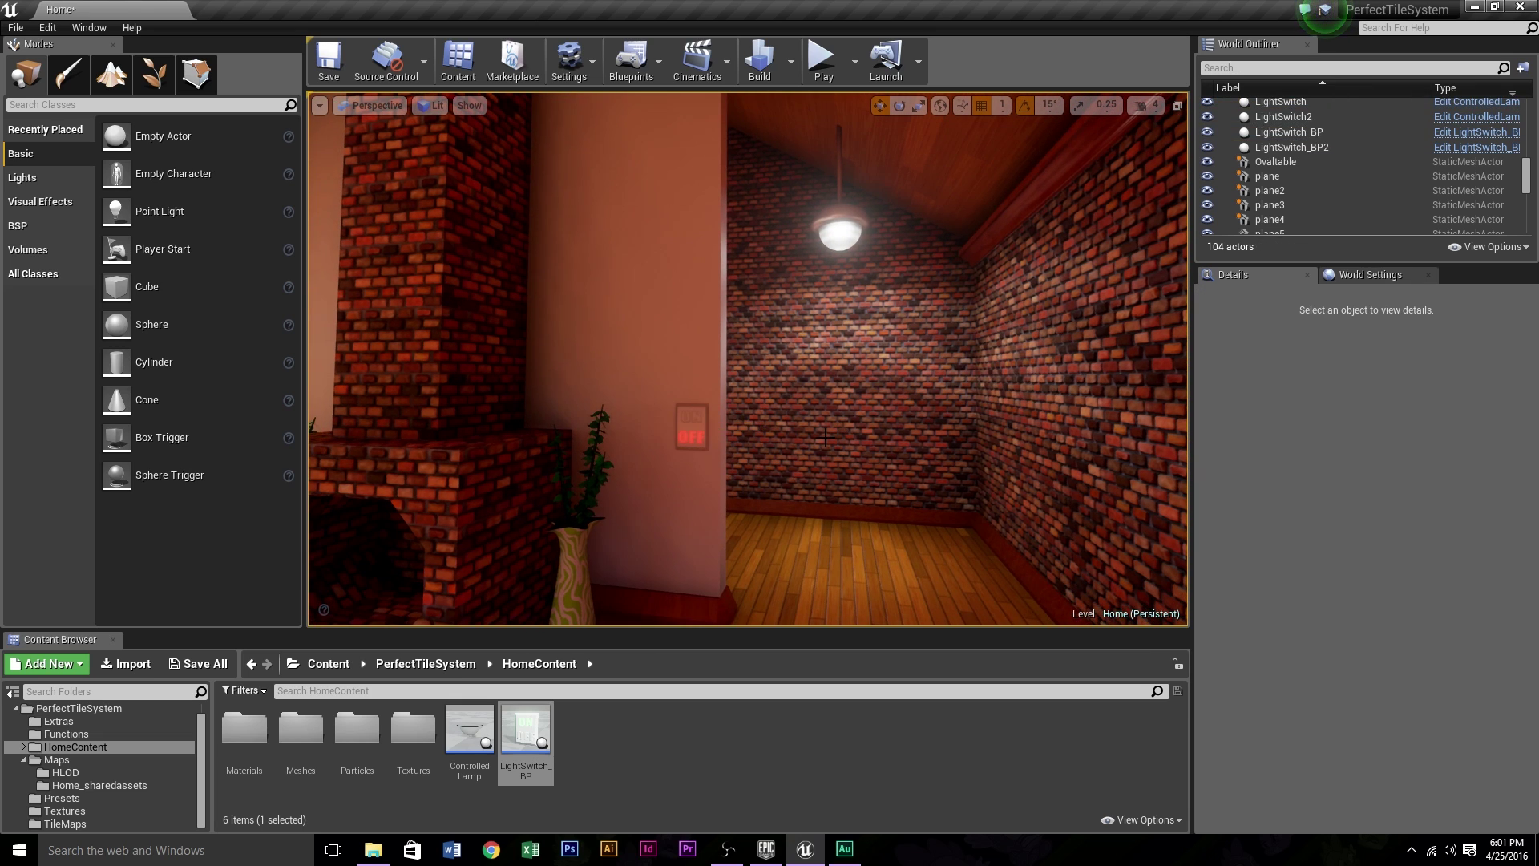
Play the level to tour the hallway, the grassy landscape and the brick house from outside and inside, then stop playing
mouse_move(825, 437)
right_mouse_down()
mouse_move(794, 481)
mouse_move(737, 493)
mouse_move(782, 481)
mouse_move(773, 493)
mouse_move(821, 423)
right_mouse_up()
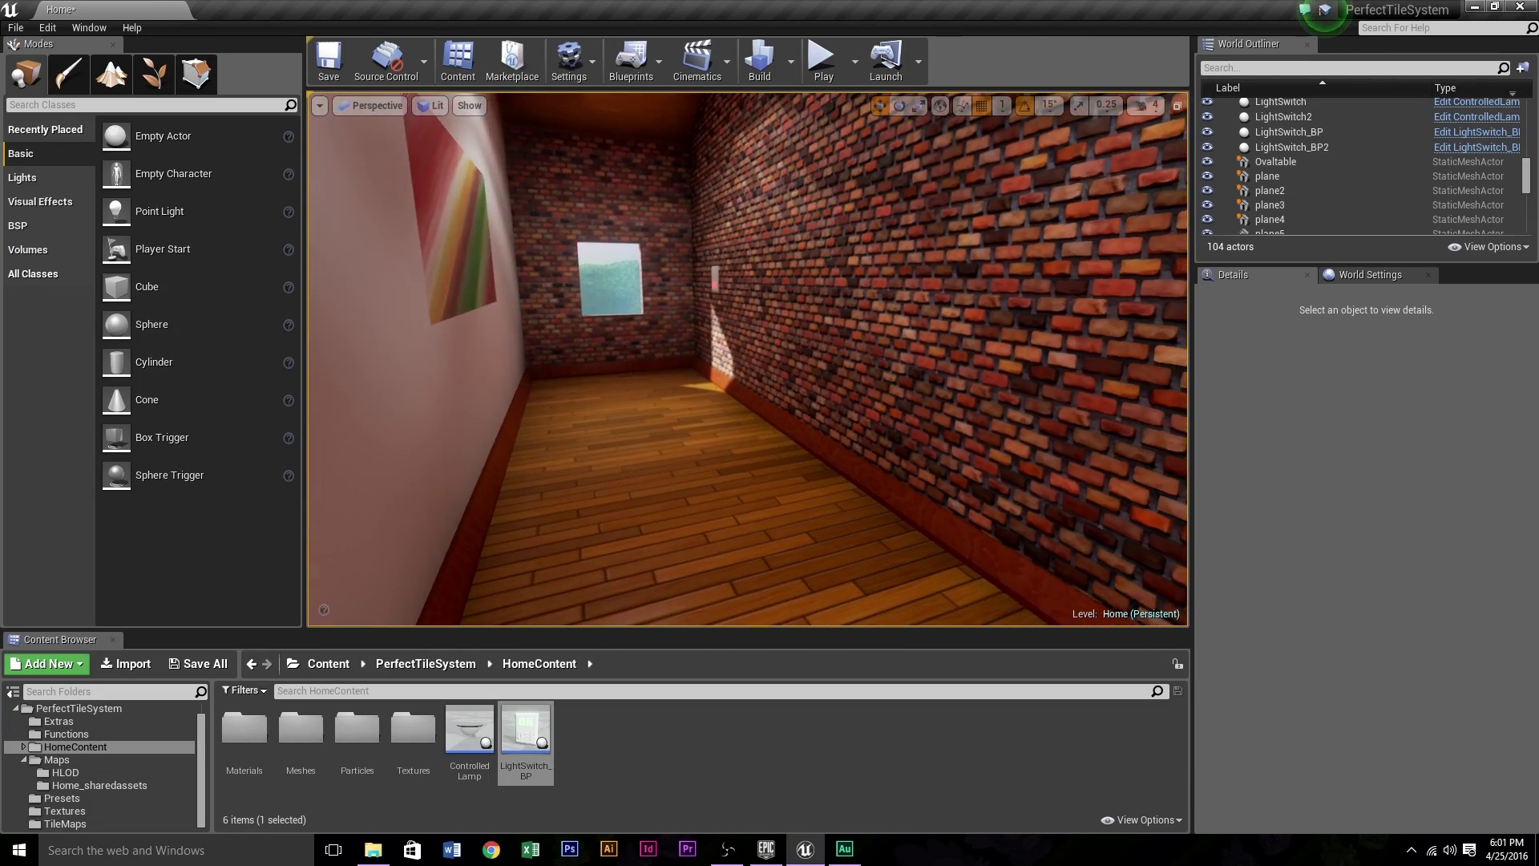
left_click(825, 62)
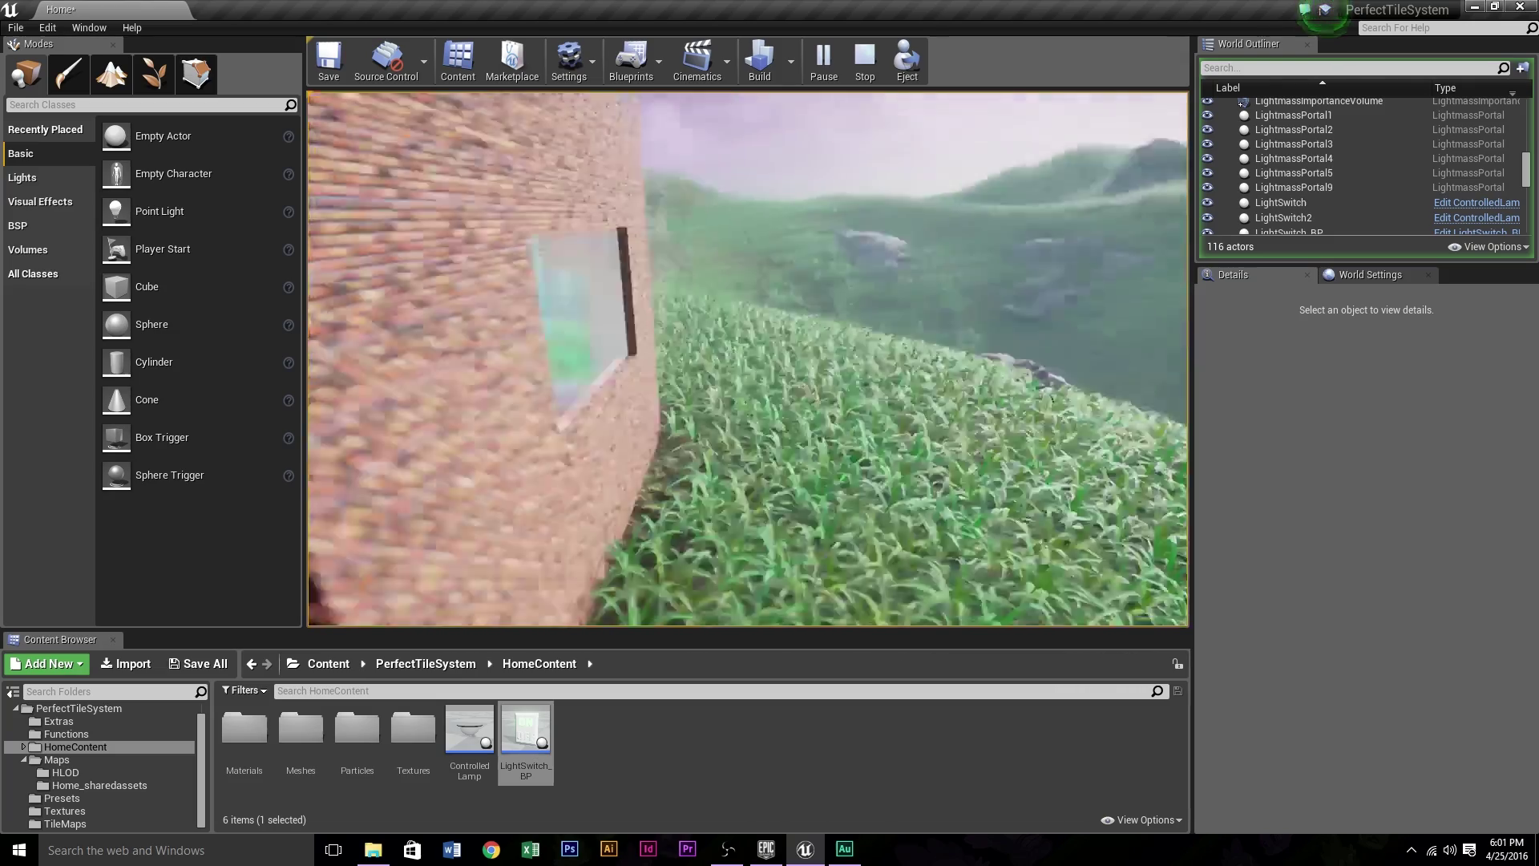
key("s")
key("w")
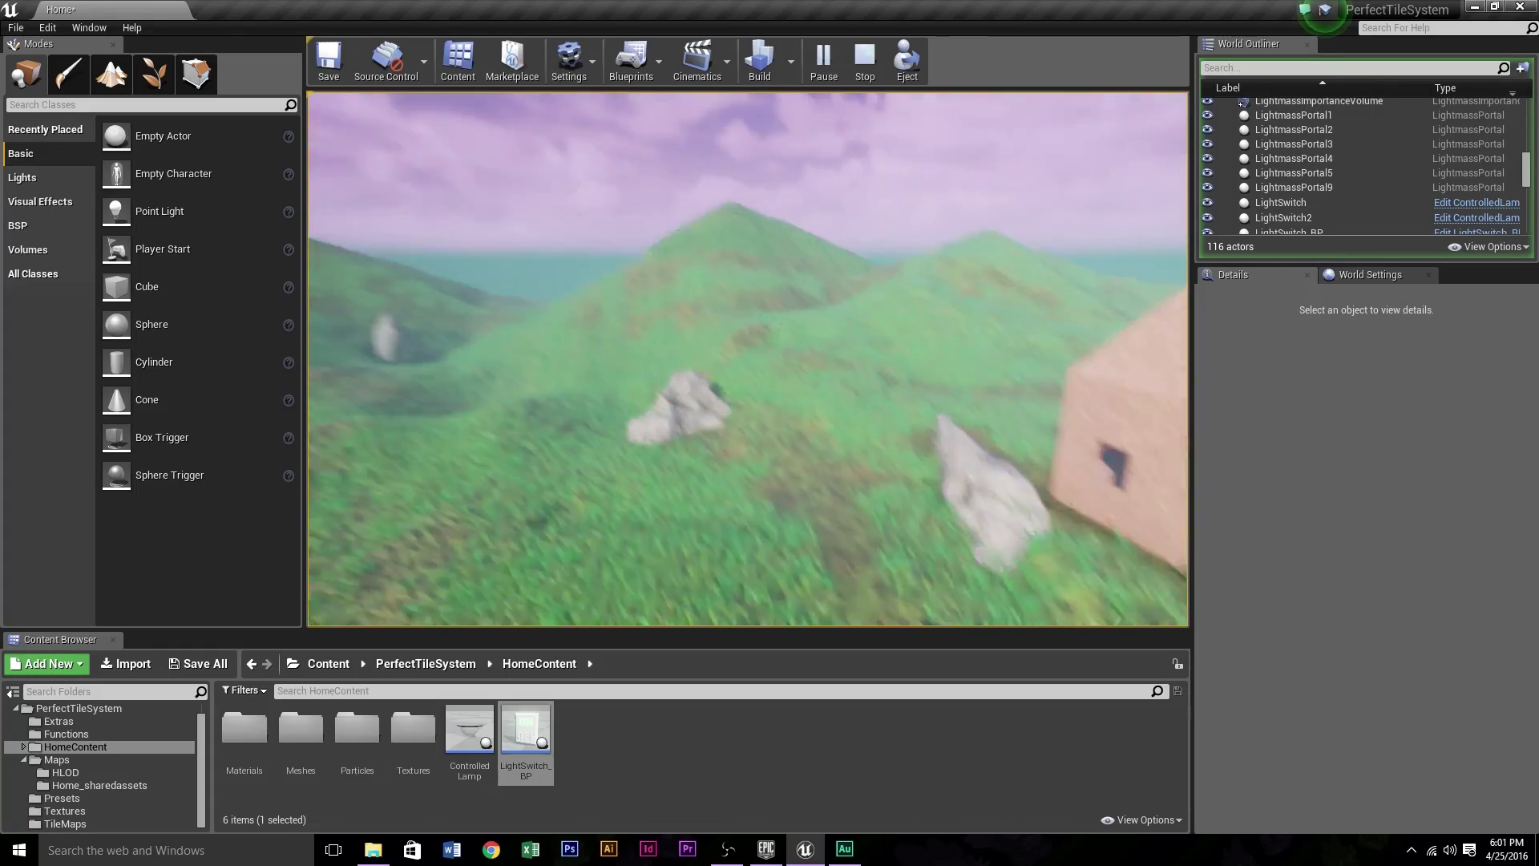
key("w")
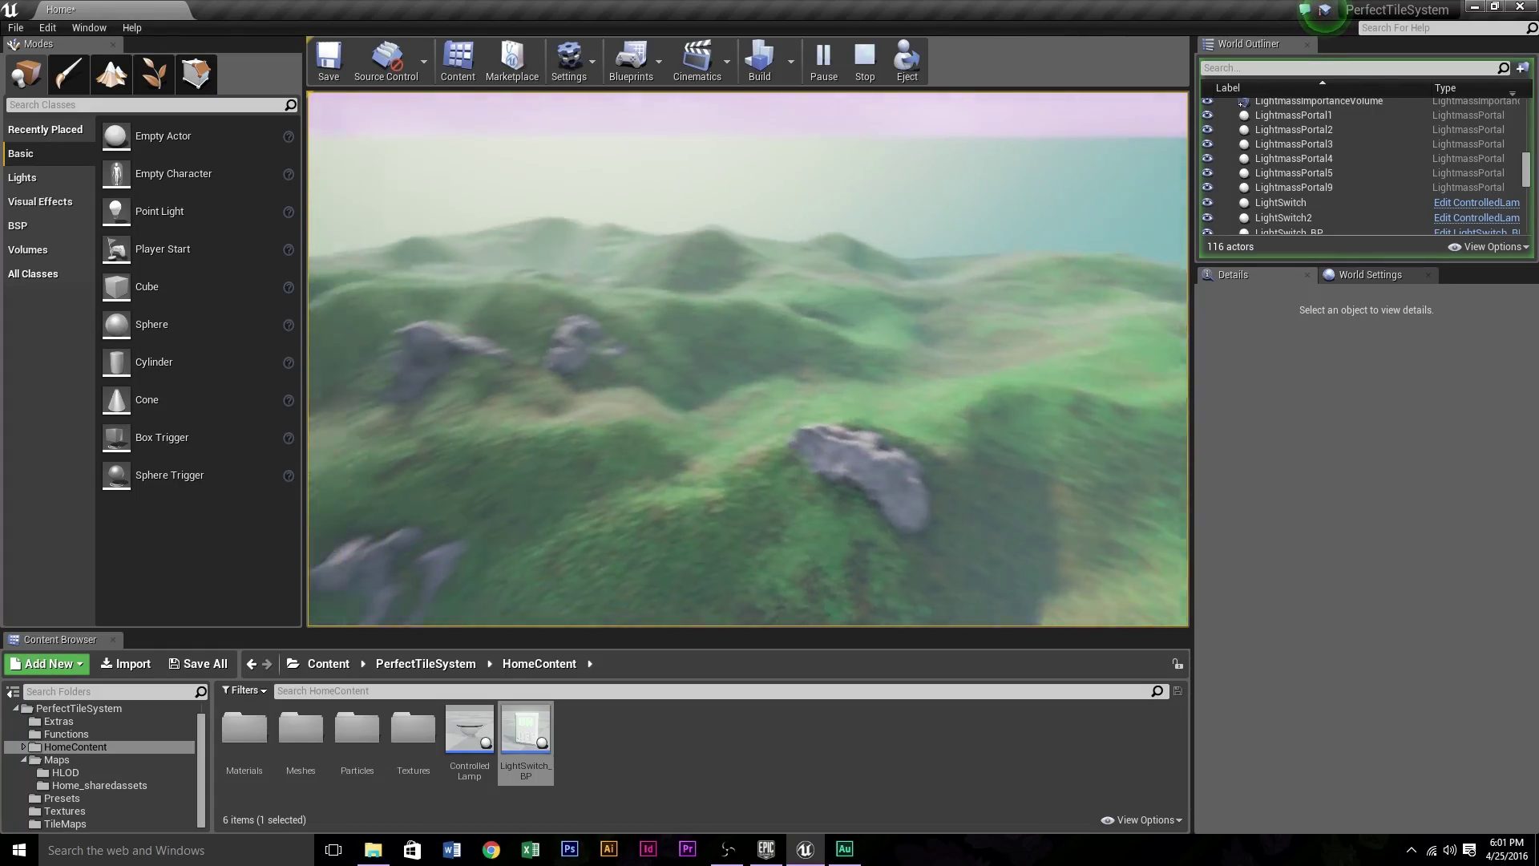
key("w")
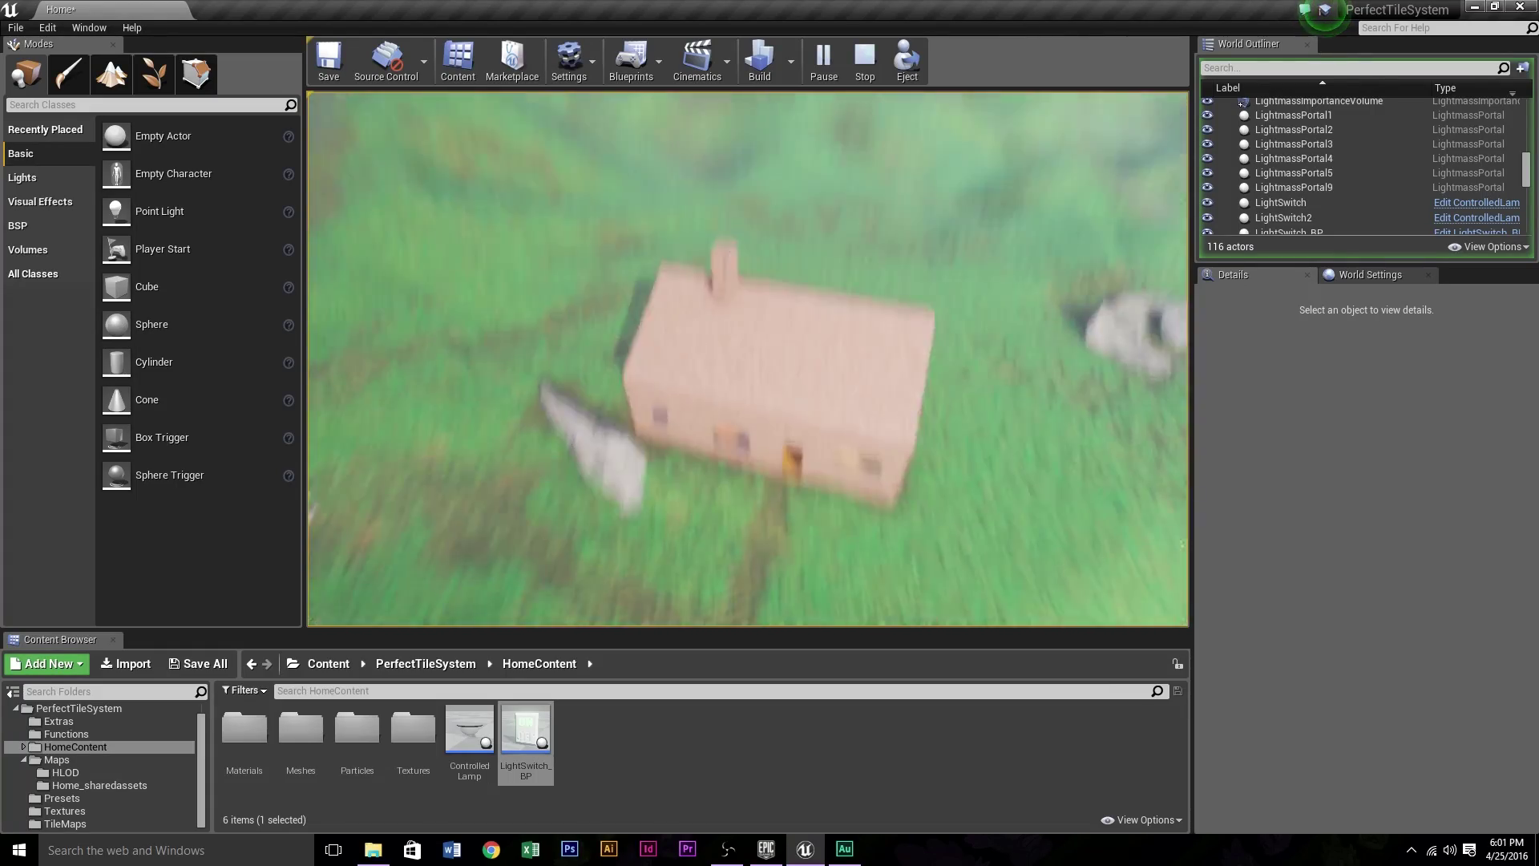
key("w")
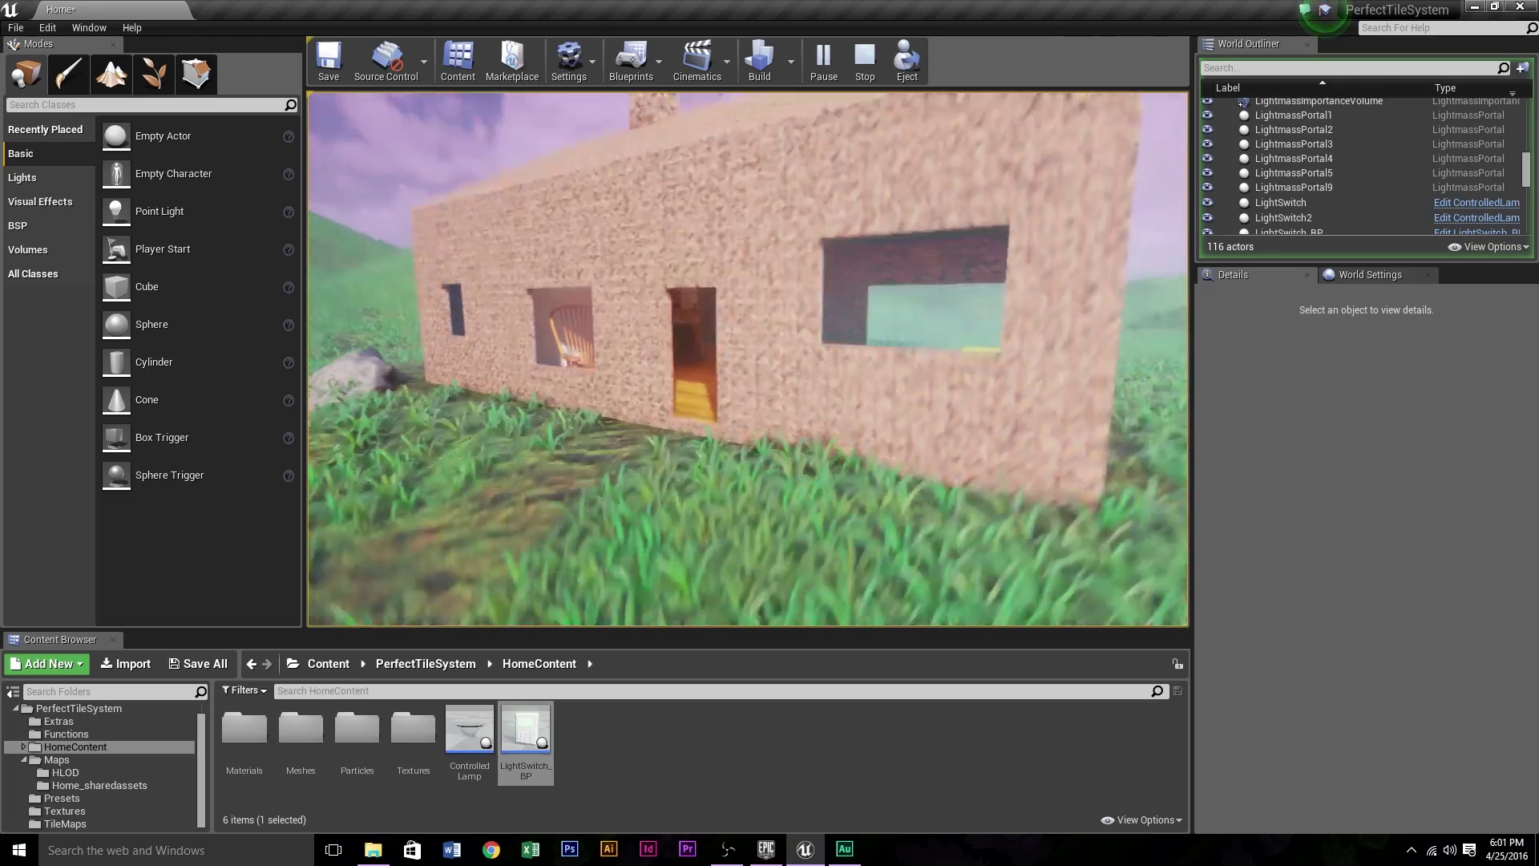
key("w")
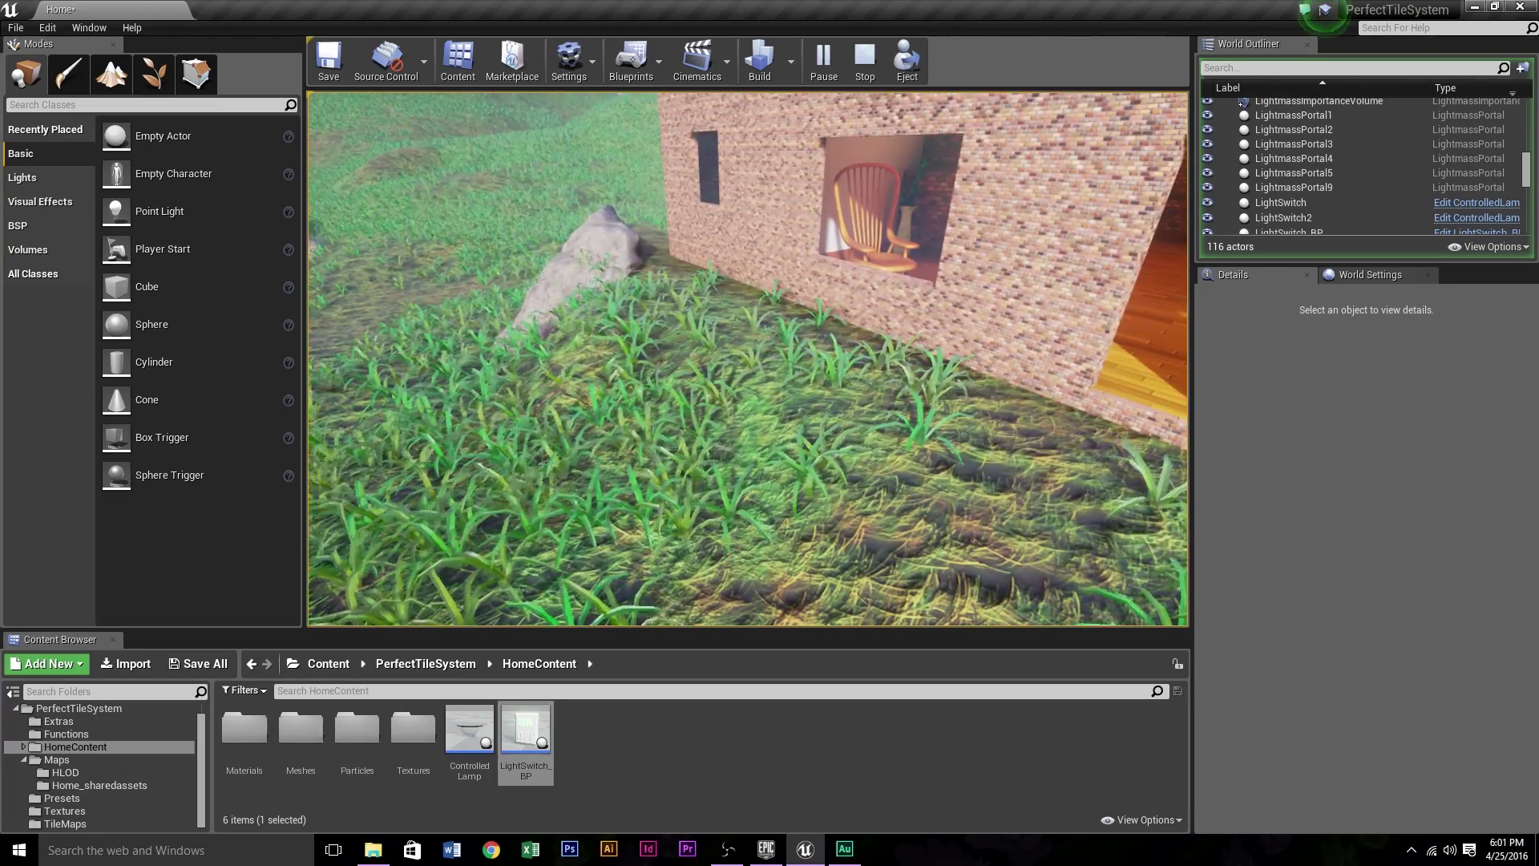
key("w")
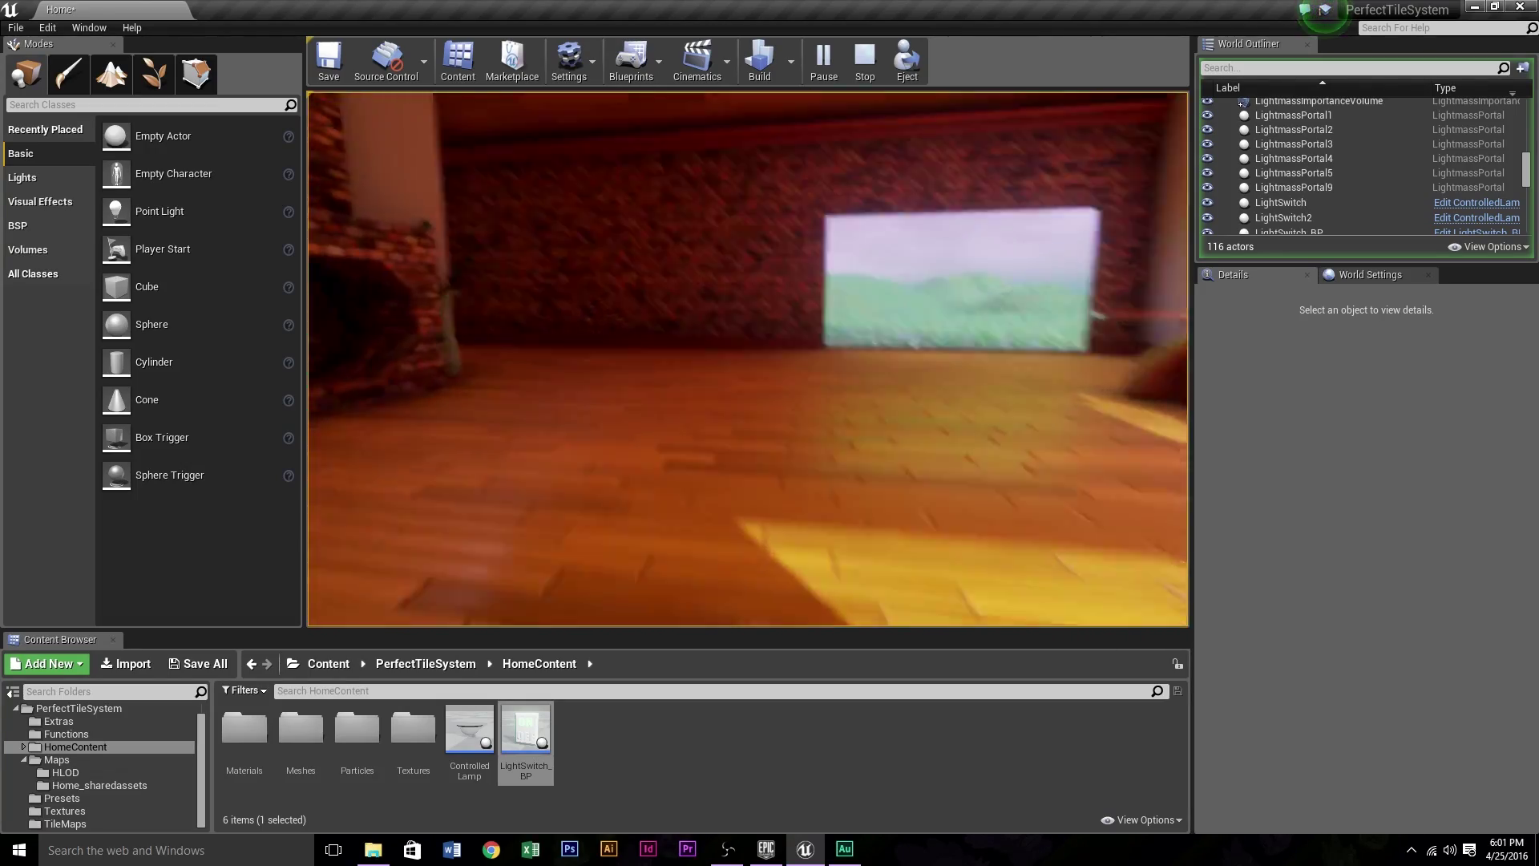
key("s")
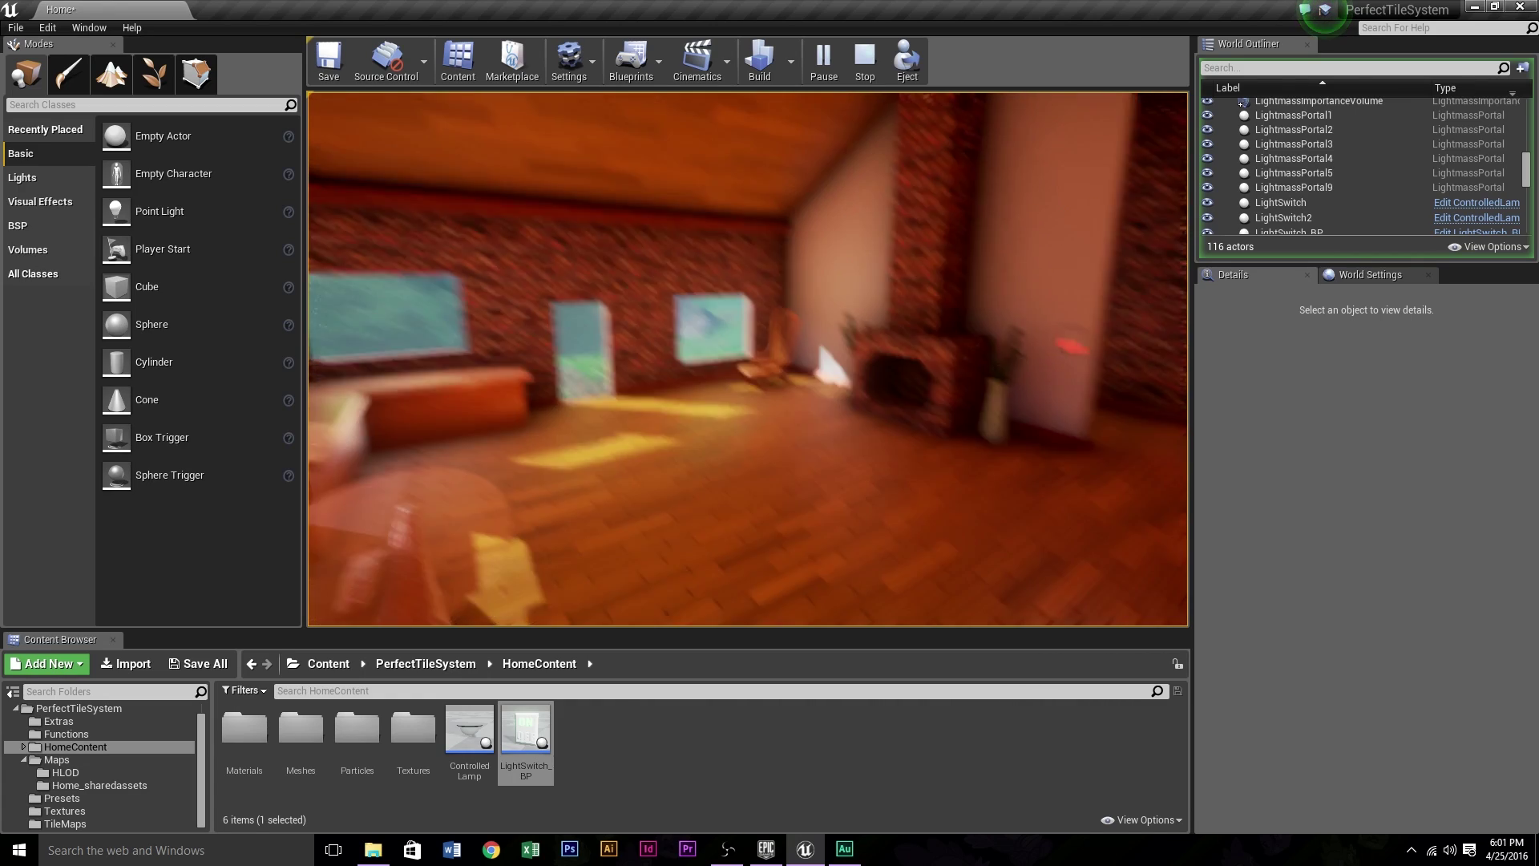
key("Escape")
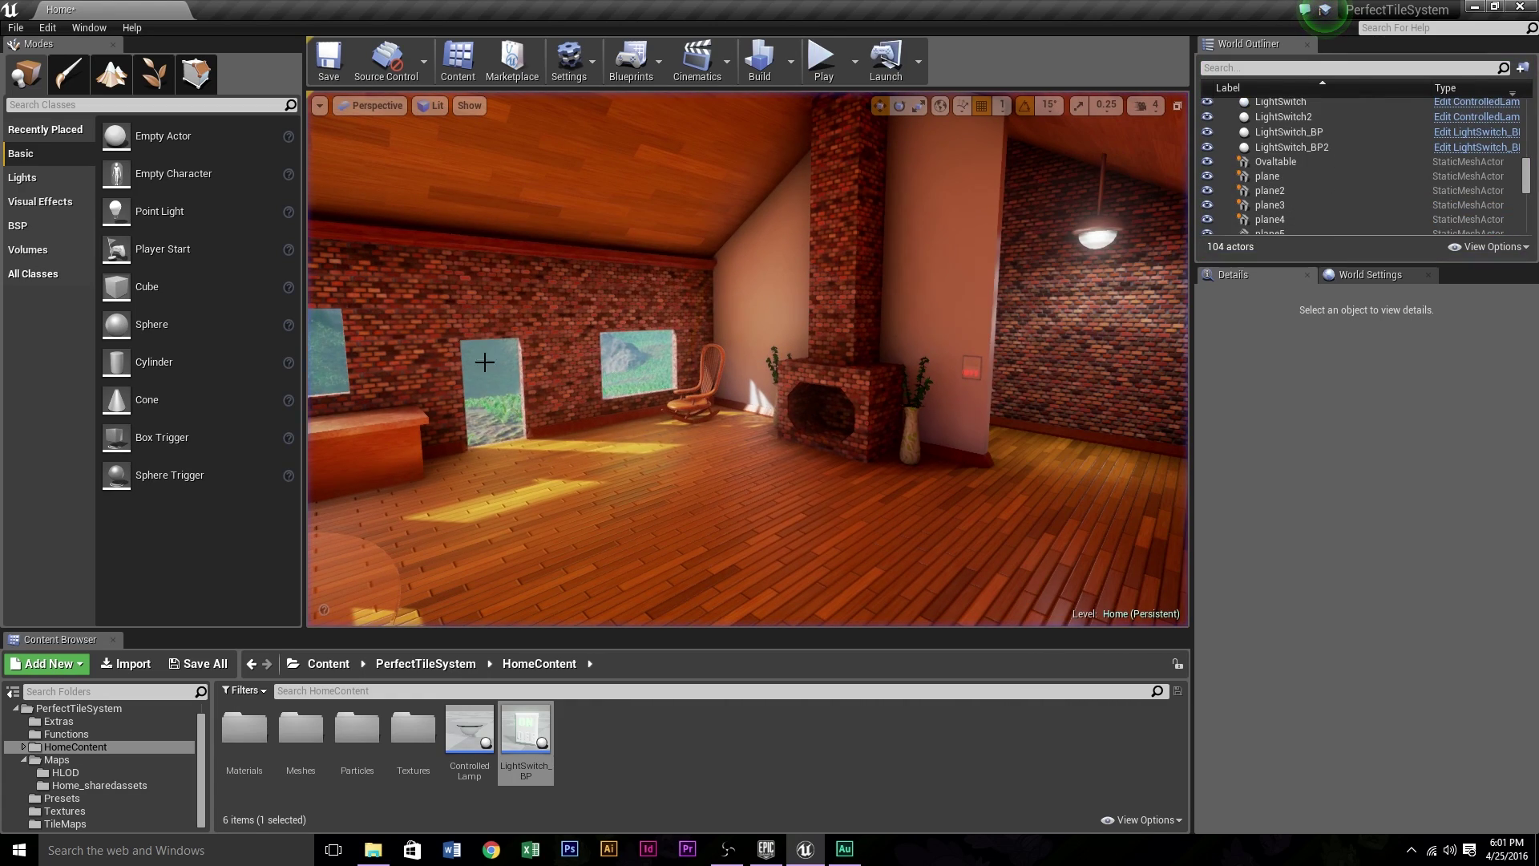
Turn off game view to show the editor icons in the main room, and open the World Settings
mouse_move(655, 379)
right_mouse_down()
mouse_move(719, 347)
mouse_move(647, 400)
mouse_move(654, 379)
right_mouse_up()
key("g")
right_click_drag(697, 432, 697, 432)
left_click(1369, 274)
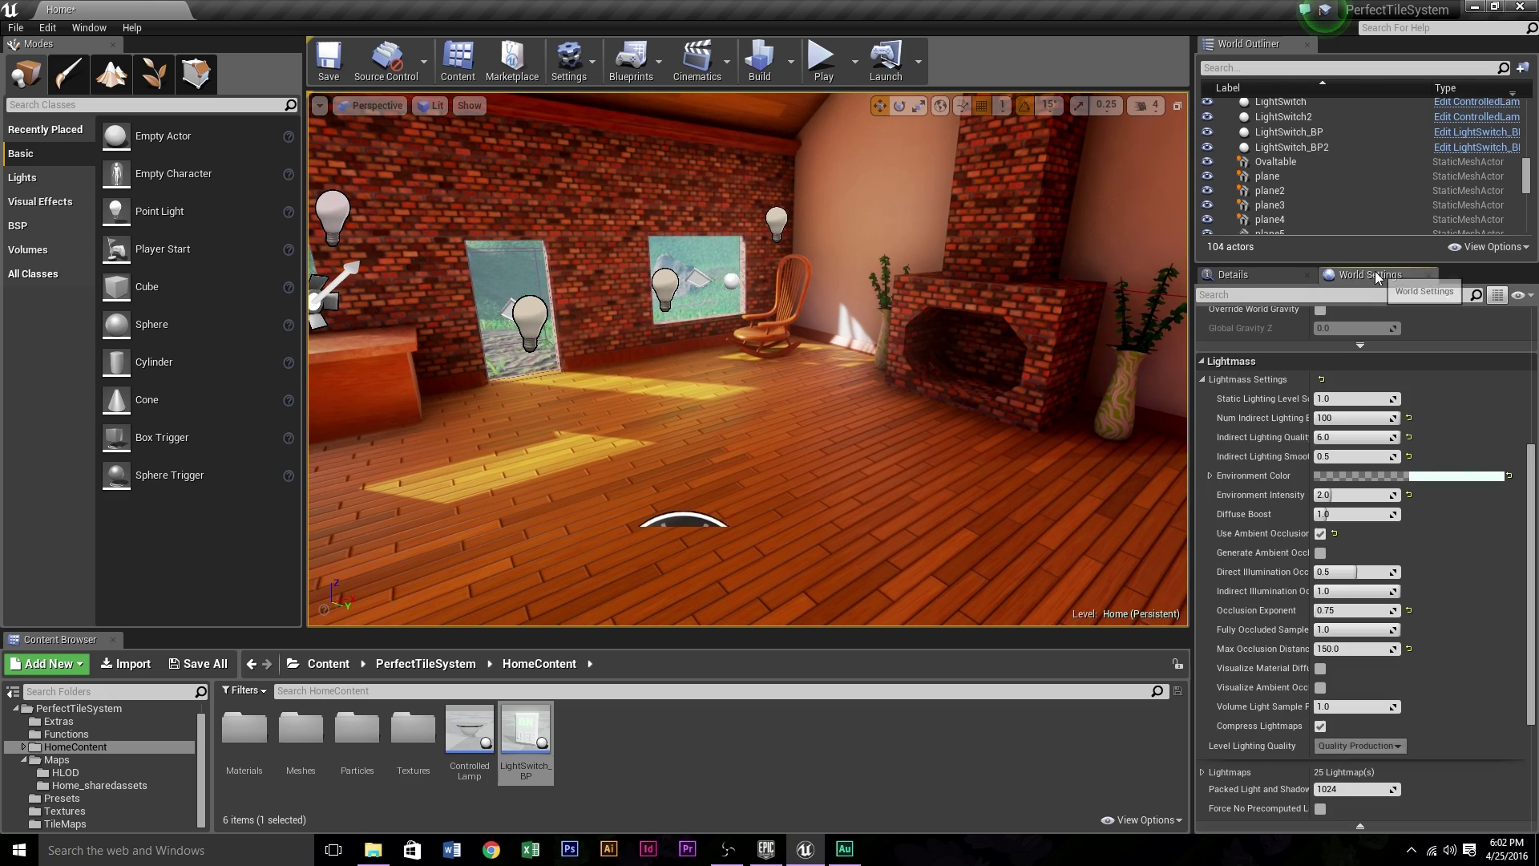
Review the Lightmass settings of the Home level against the look of the main room
scroll(1245, 479, "down", 3)
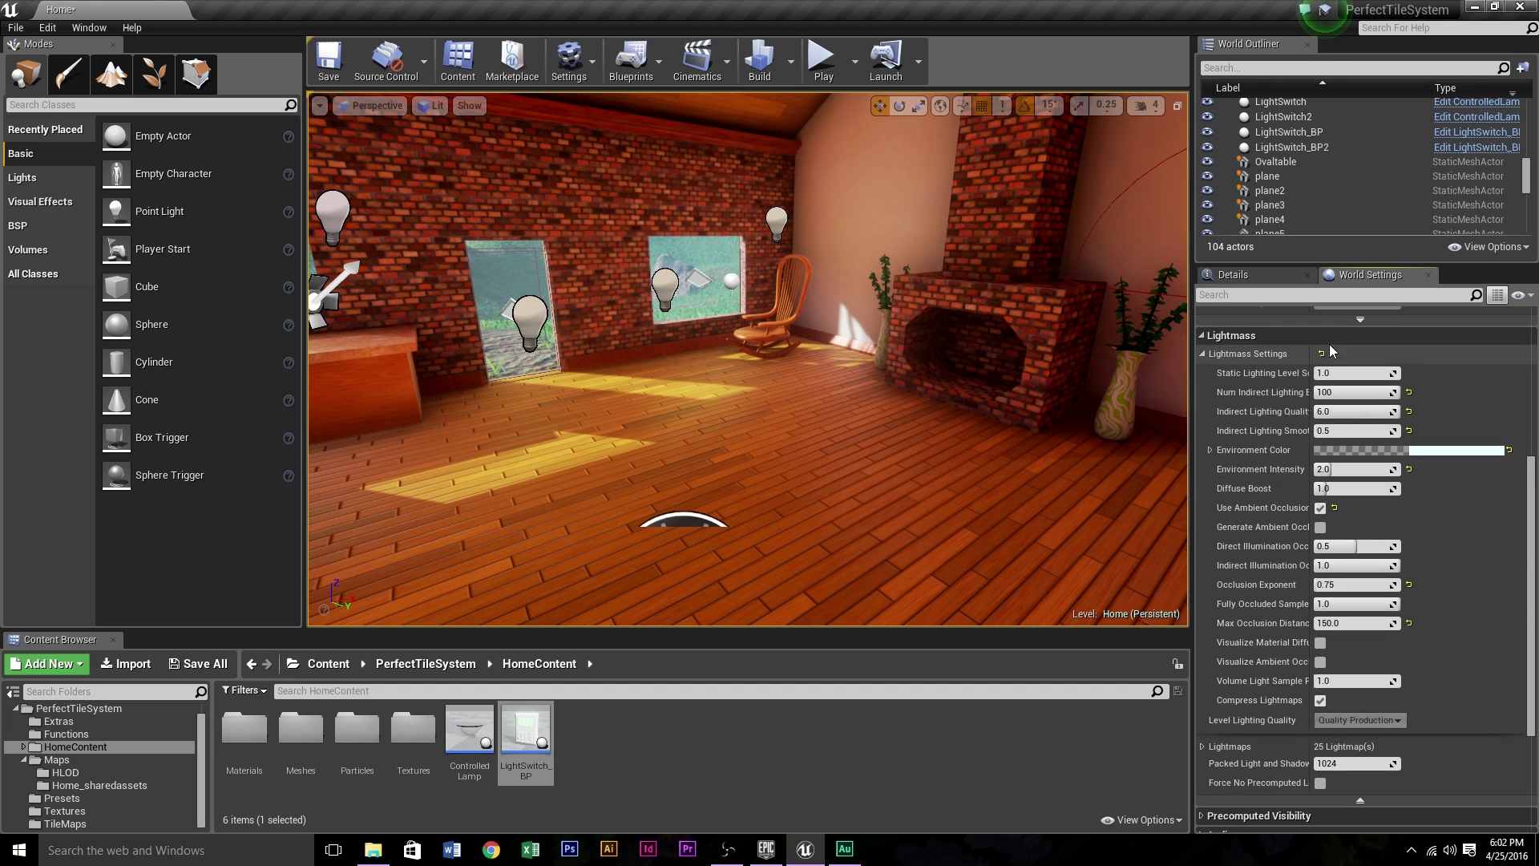
right_click_drag(837, 408, 837, 408)
right_click_drag(696, 432, 697, 432)
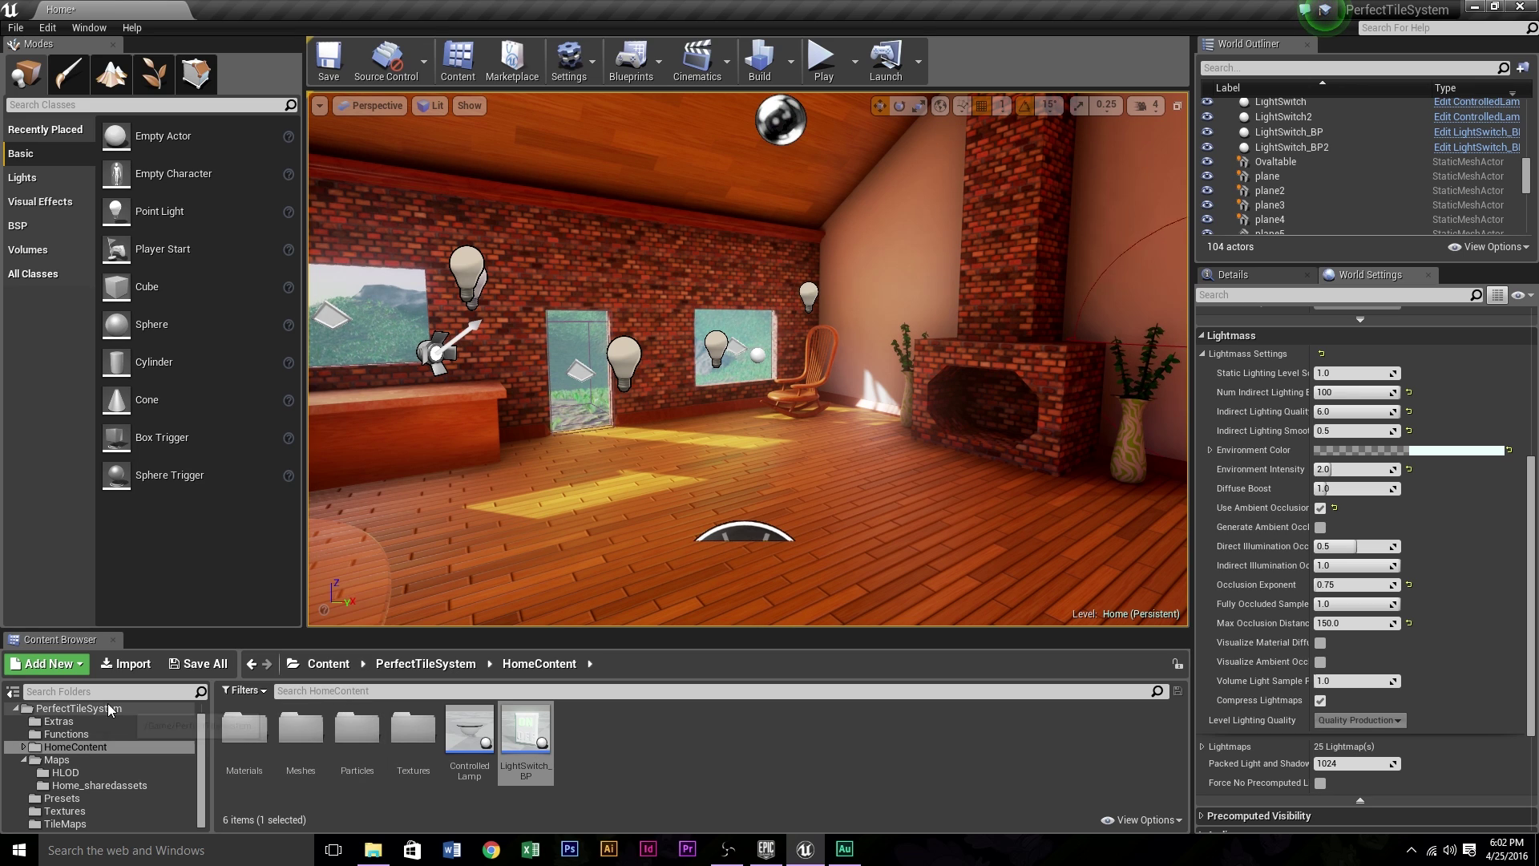
Look through the contents of the PerfectTileSystem project folders Extras, HomeContent and Functions
left_click(78, 708)
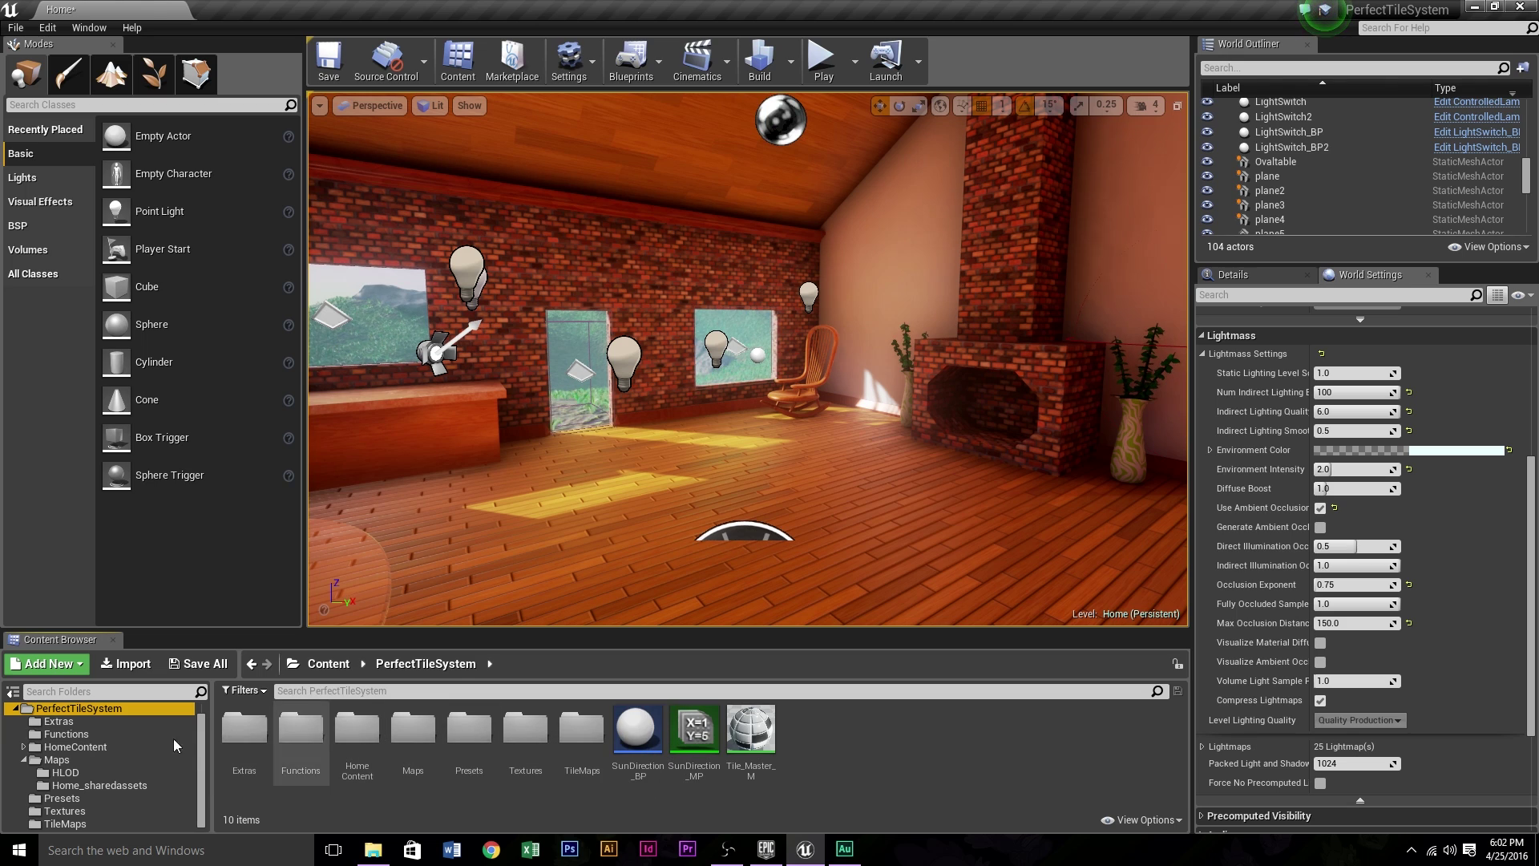
left_click(68, 722)
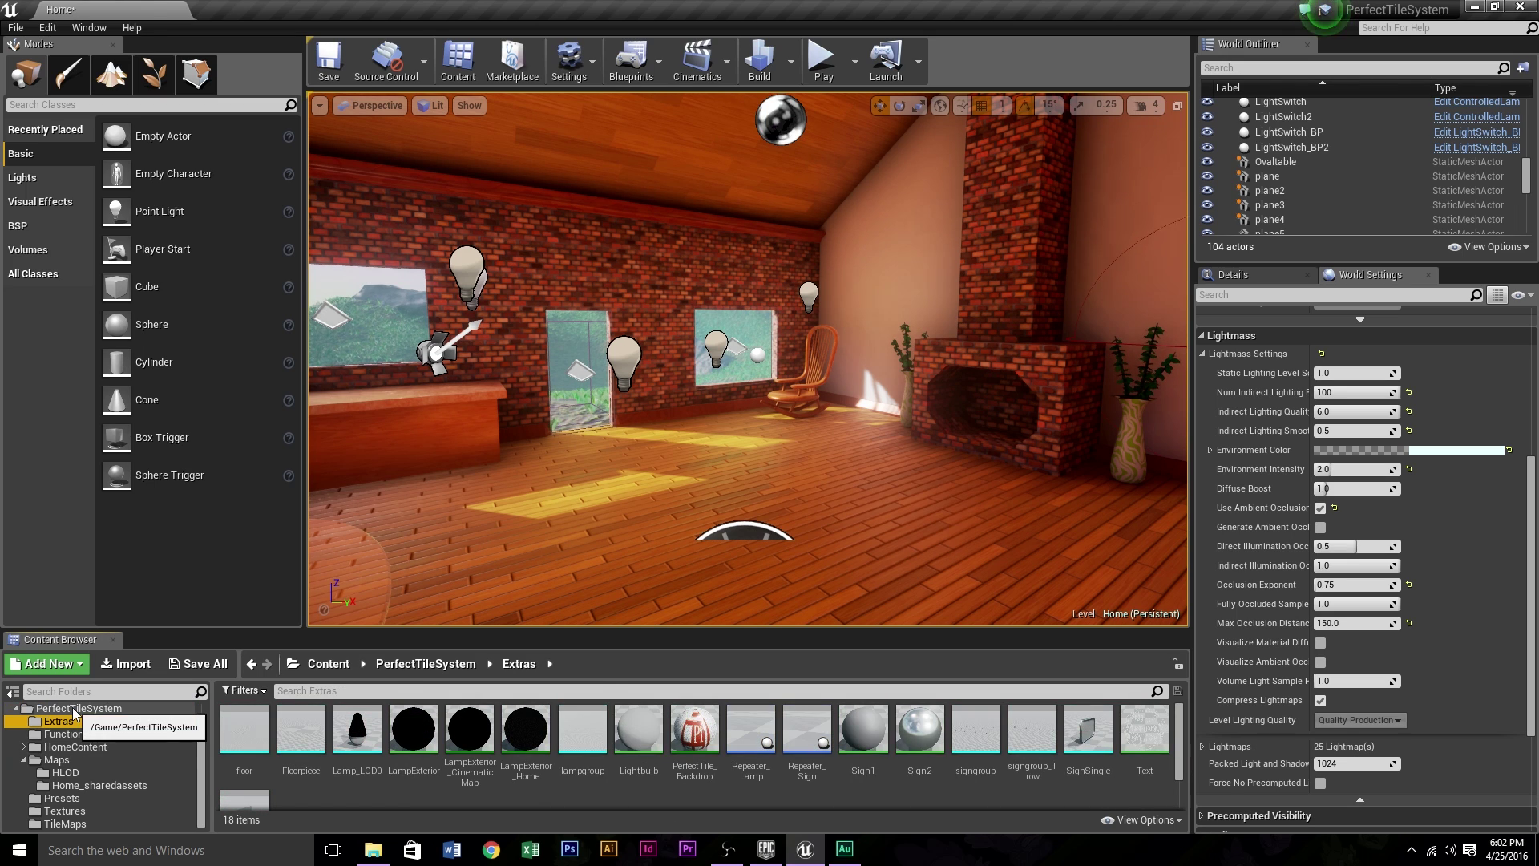
left_click(72, 709)
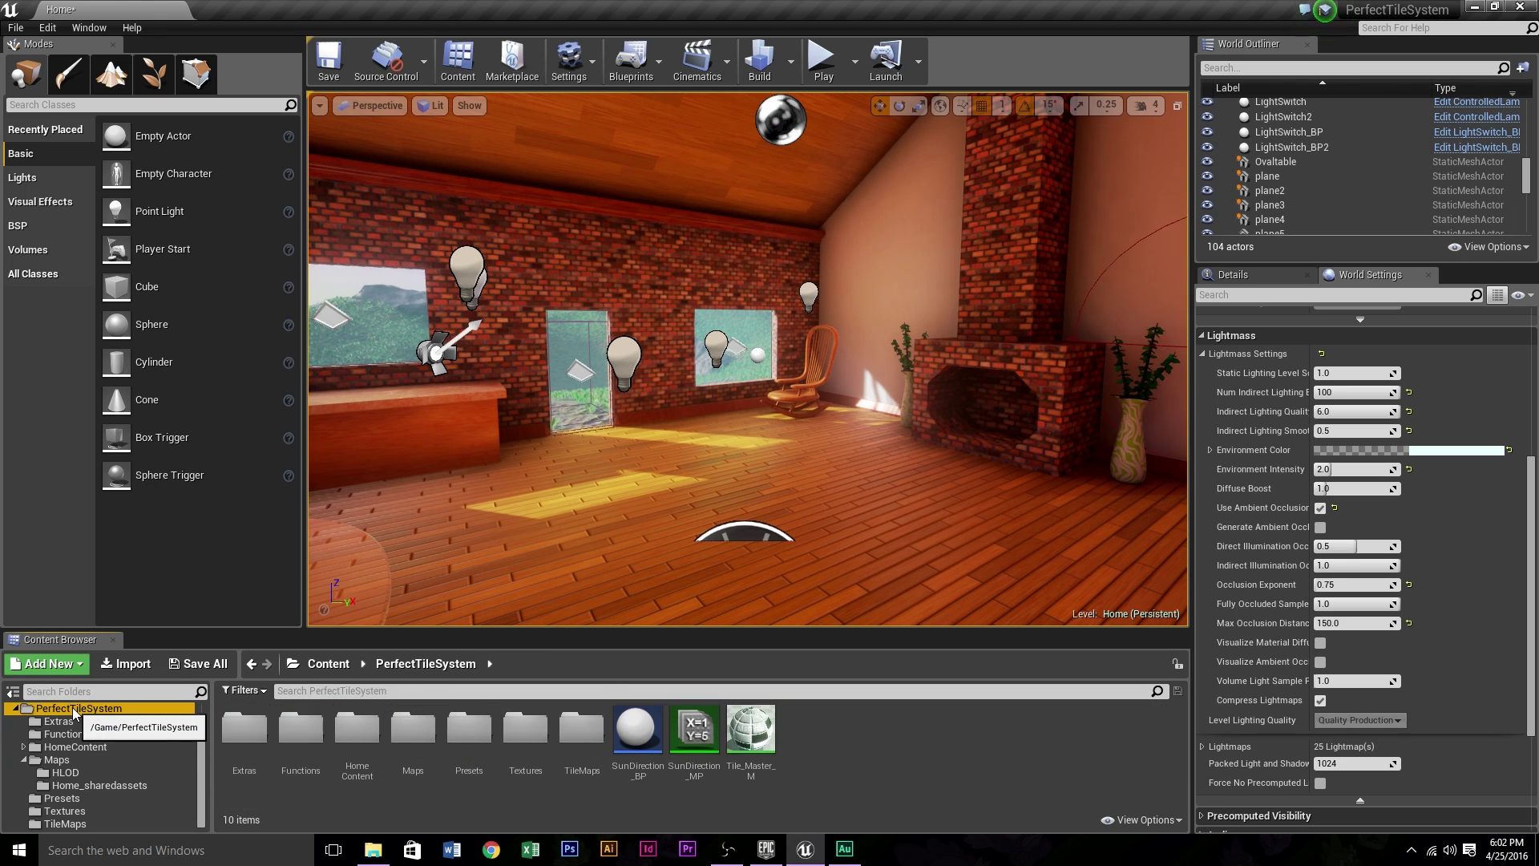
left_click(84, 749)
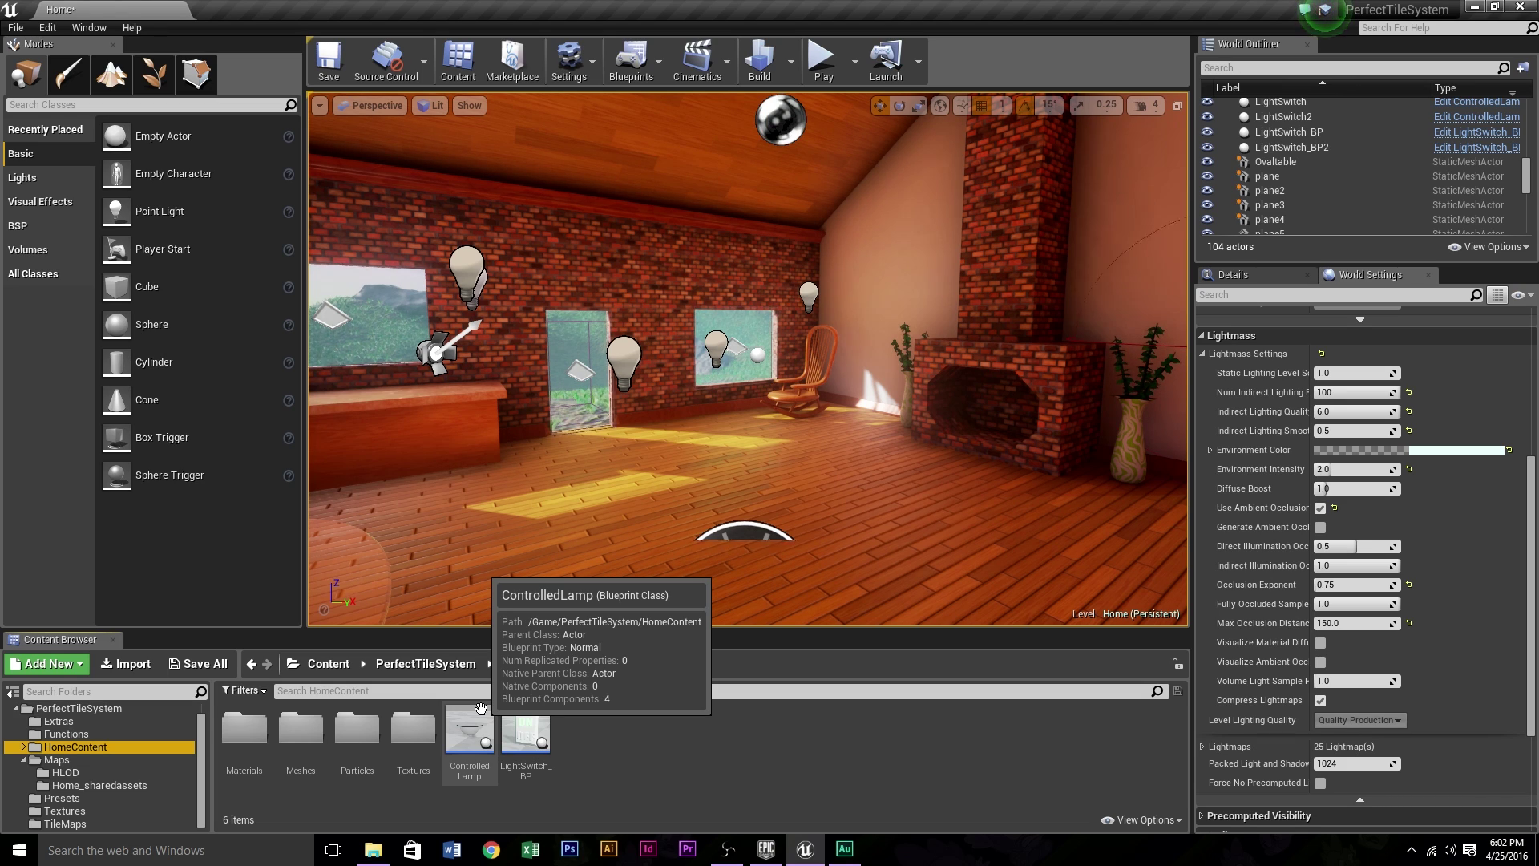
right_click_drag(714, 476, 762, 480)
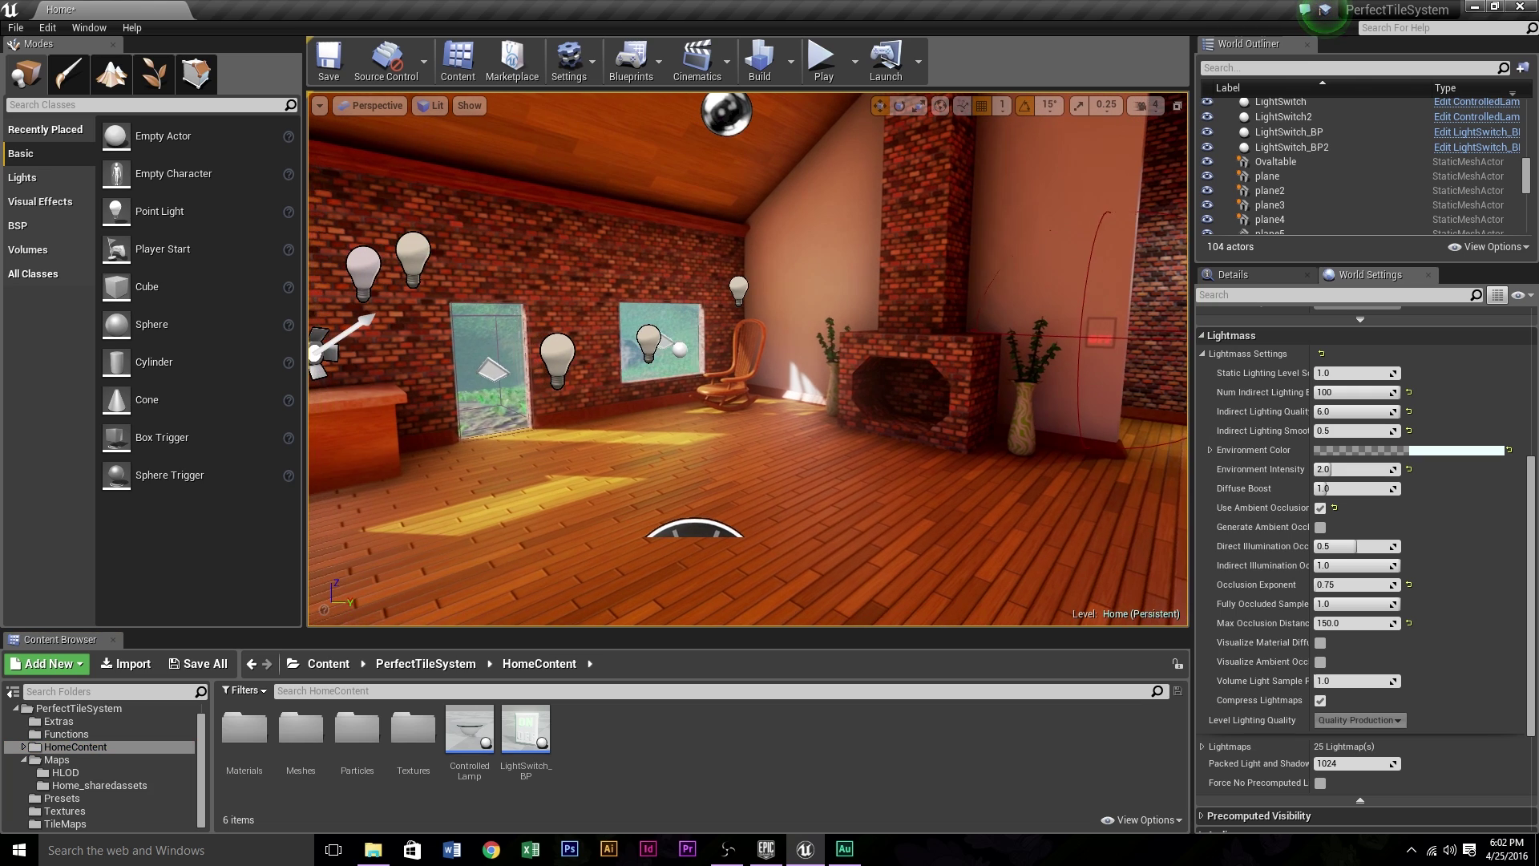
right_click_drag(745, 360, 745, 360)
left_click(76, 734)
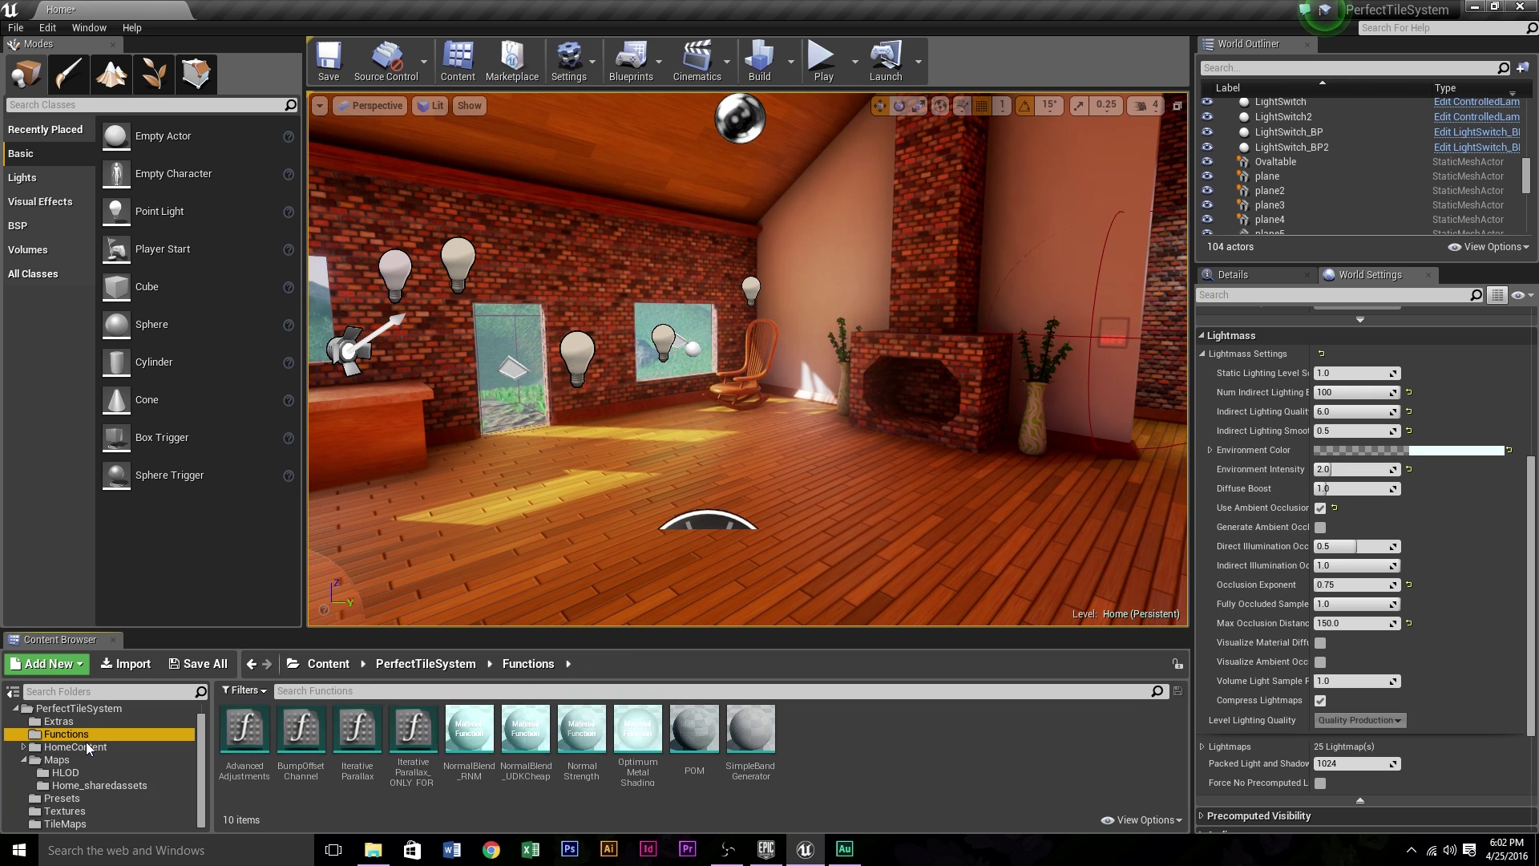
left_click(88, 745)
left_click(85, 732)
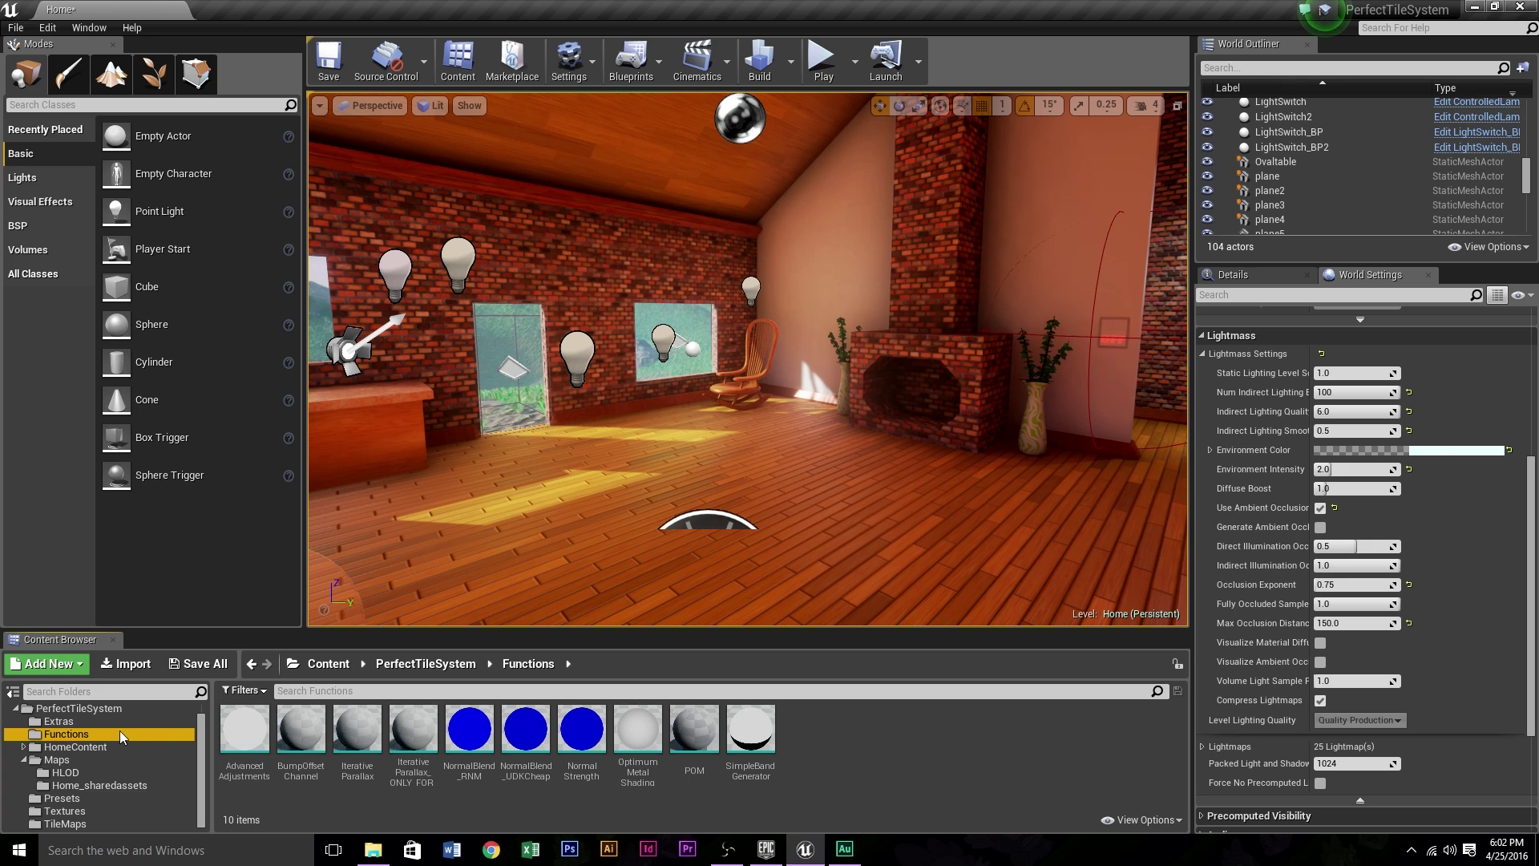
left_click(99, 720)
Open the ExampleMap level from the PerfectTileSystem Maps folder without saving the changed Home level and material instances
left_click(99, 709)
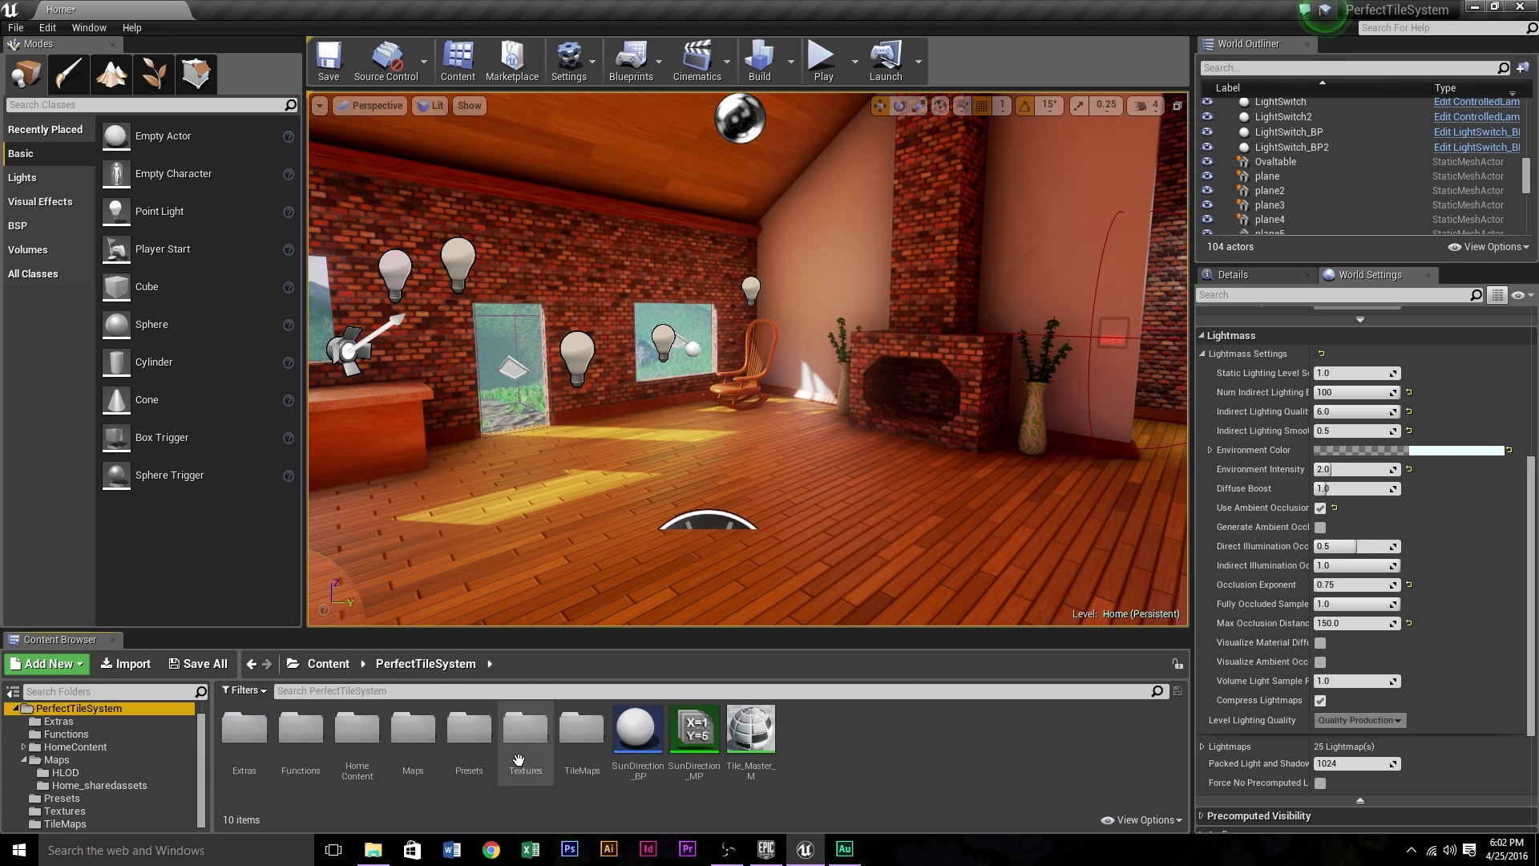
double_click(410, 728)
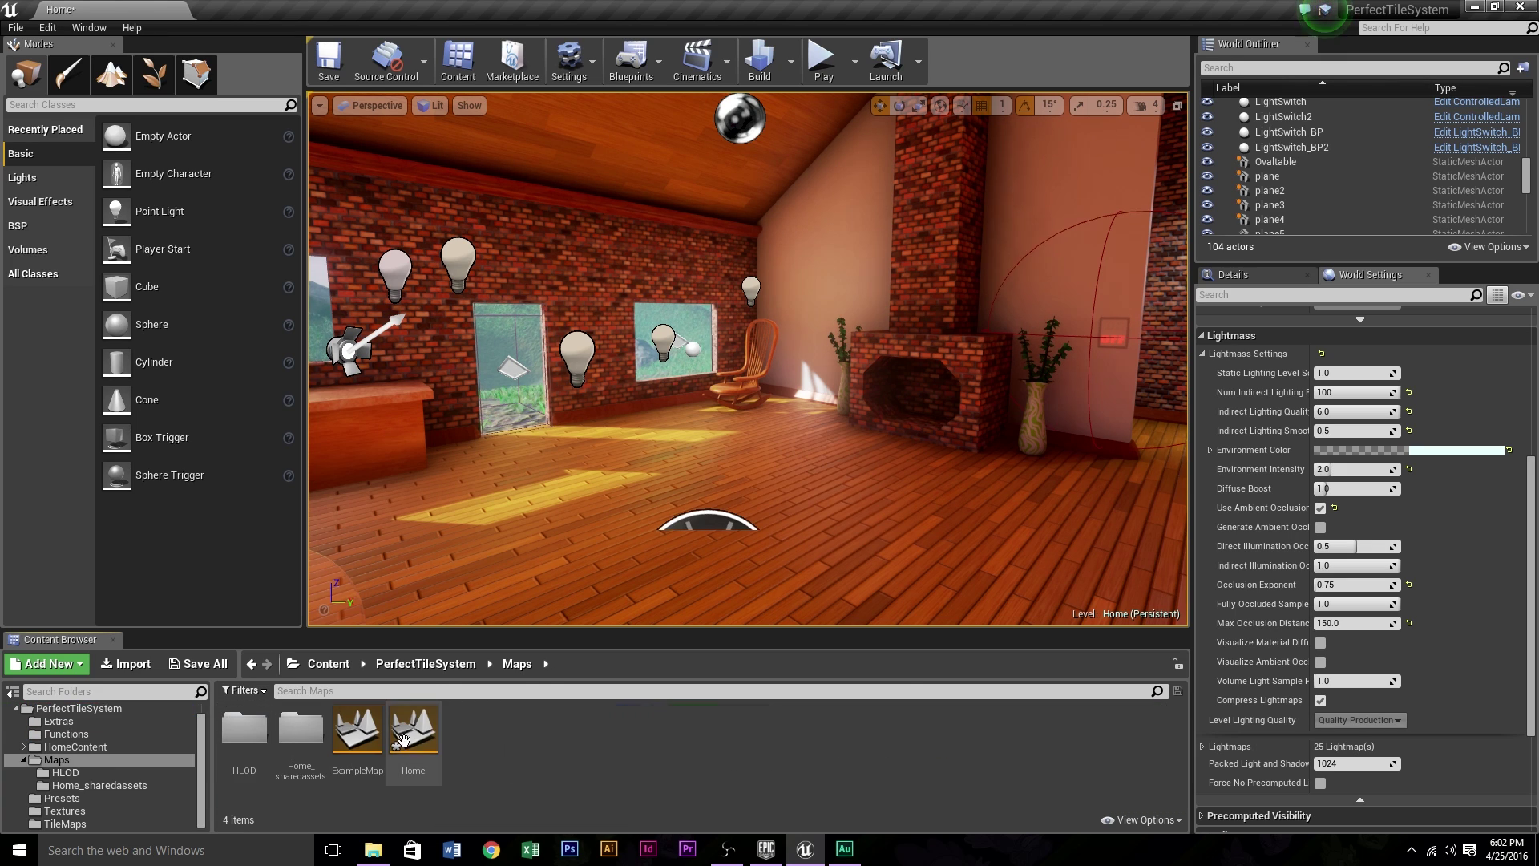
double_click(357, 729)
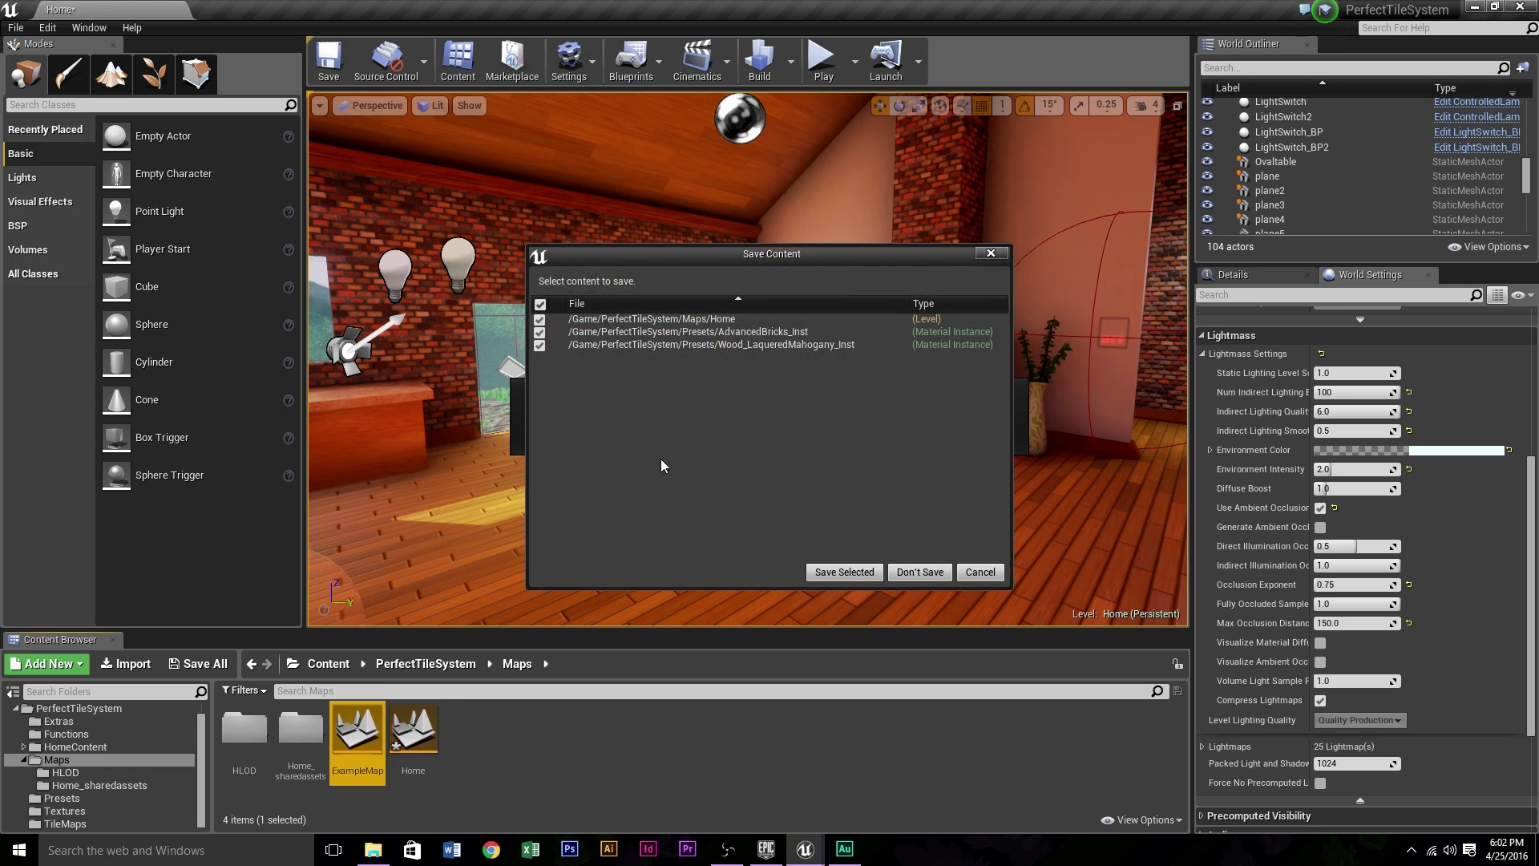
left_click(917, 572)
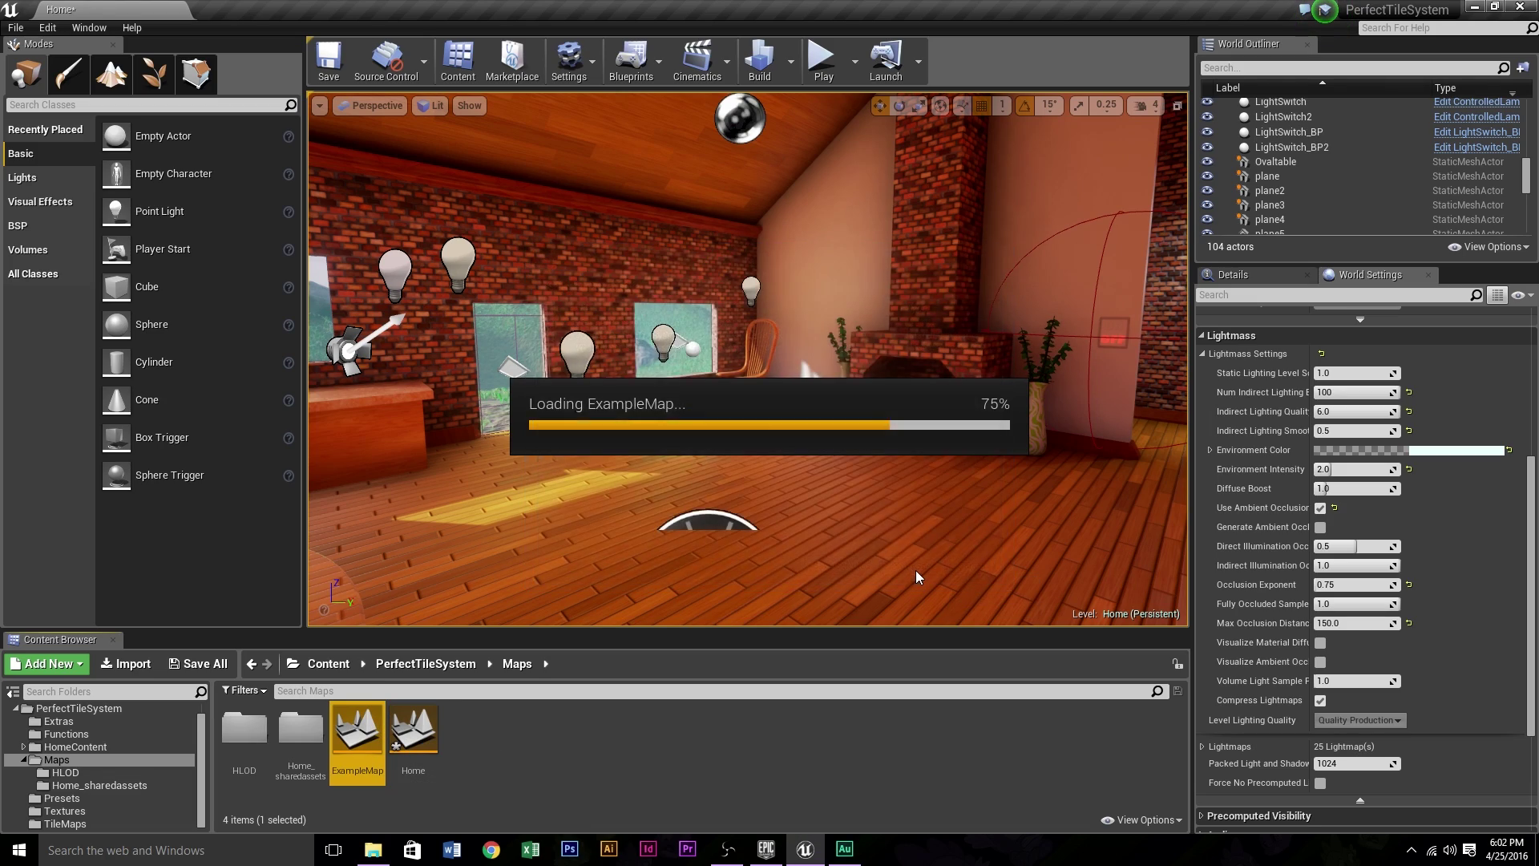
Fly over the ExampleMap floor samples from Standard Bricks past Neon and Autumn to a close view of the DMV tiles
right_click_drag(747, 359, 521, 328)
right_click_drag(725, 474, 586, 505)
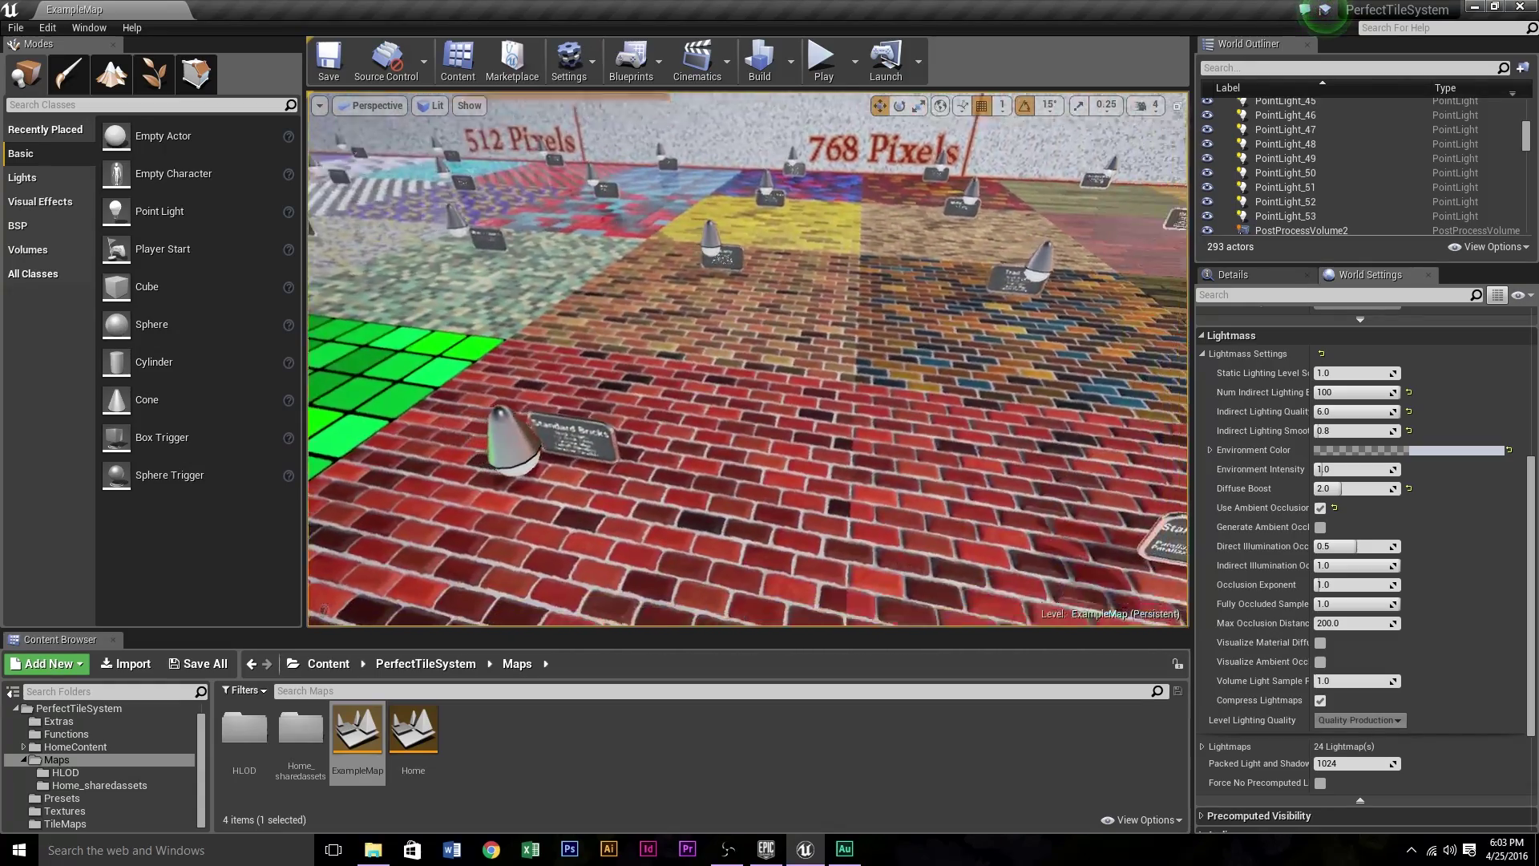
key("a")
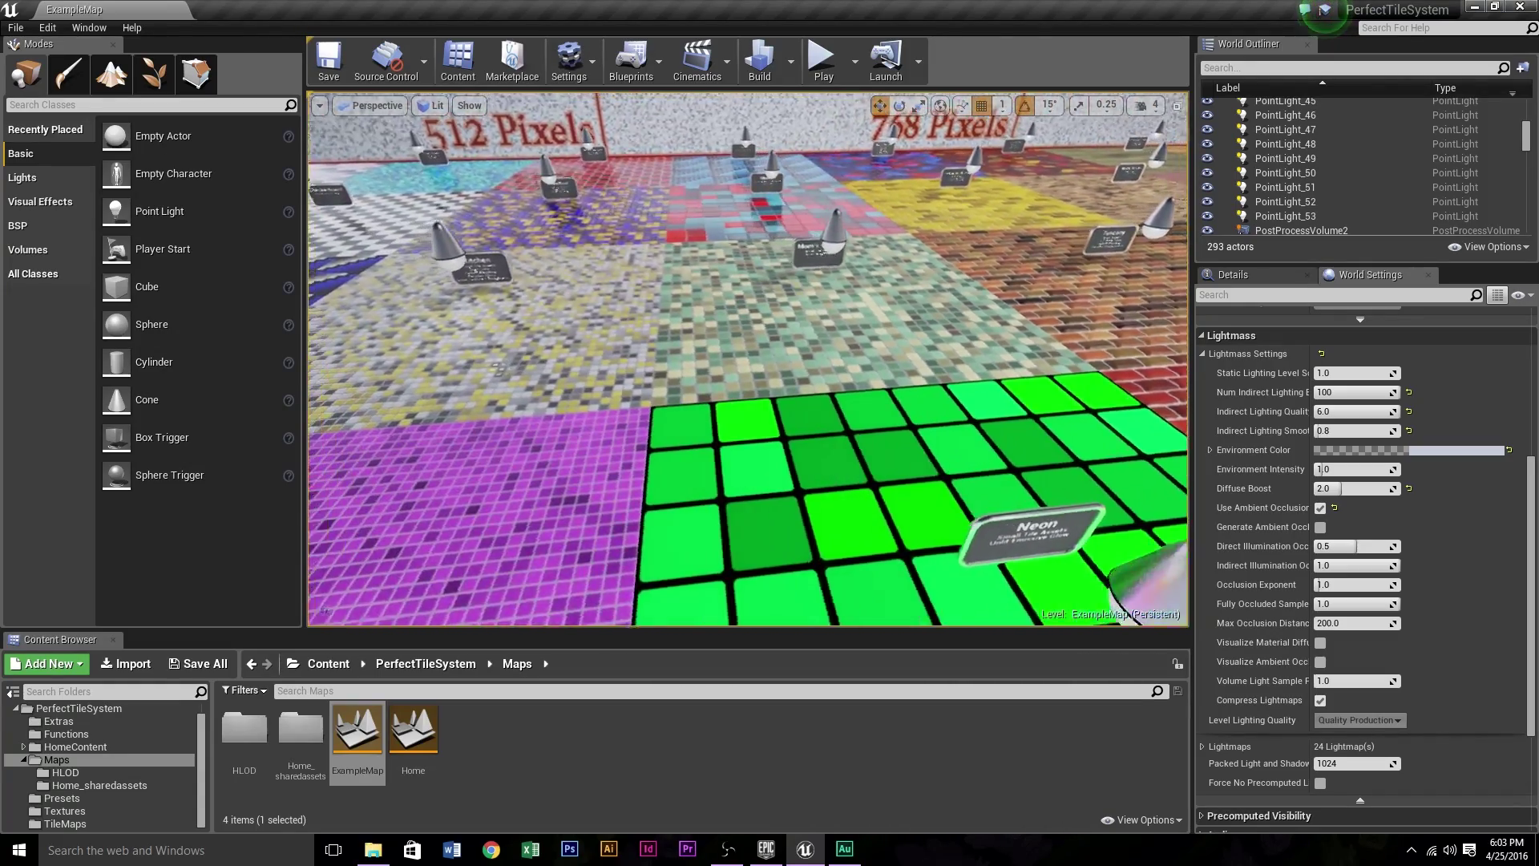
key("a")
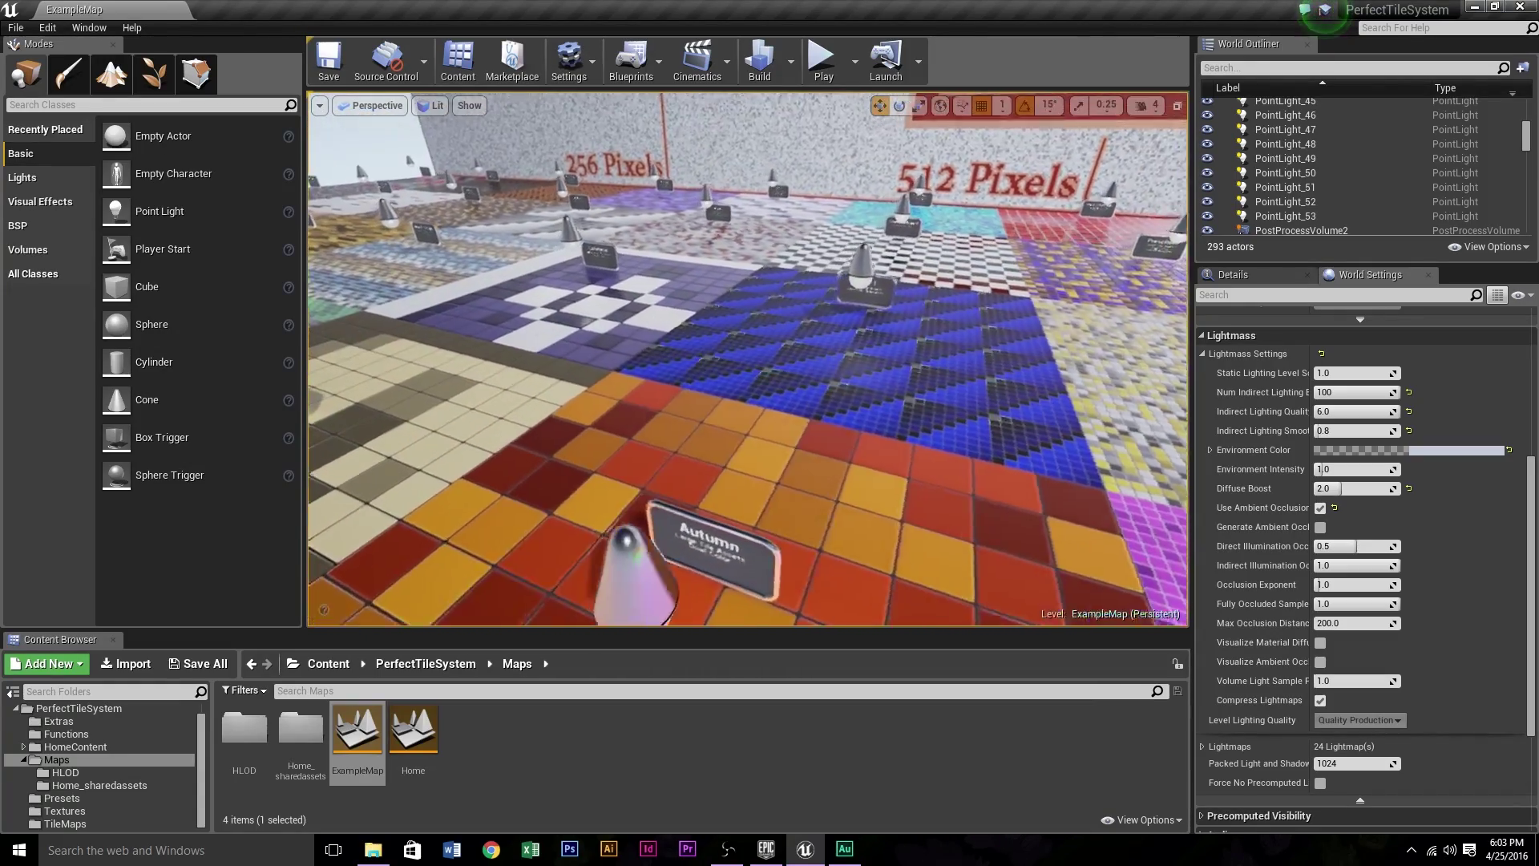
key("a")
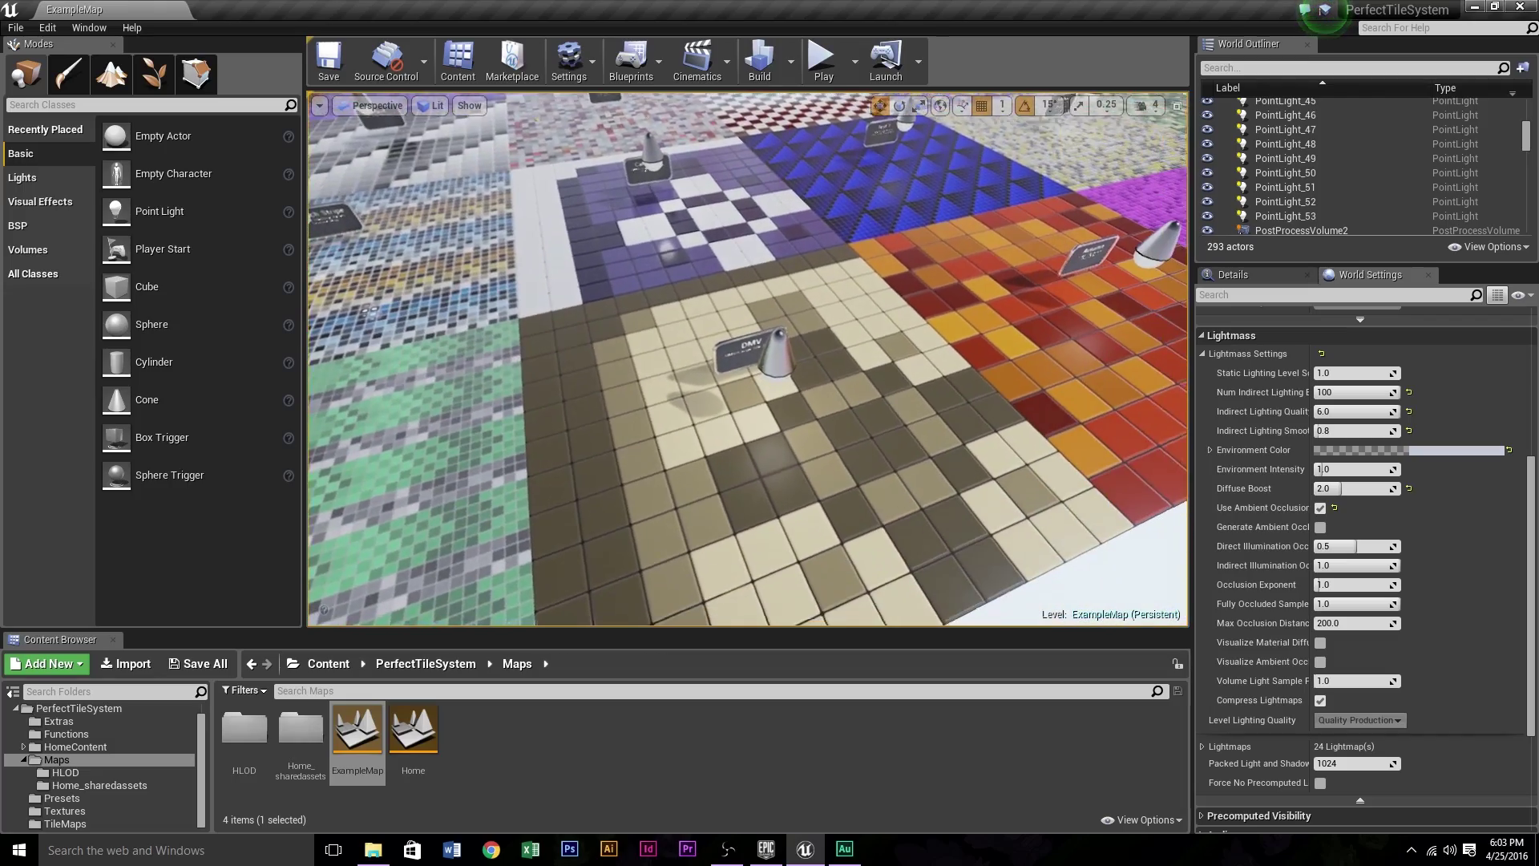
key("w")
key("w")
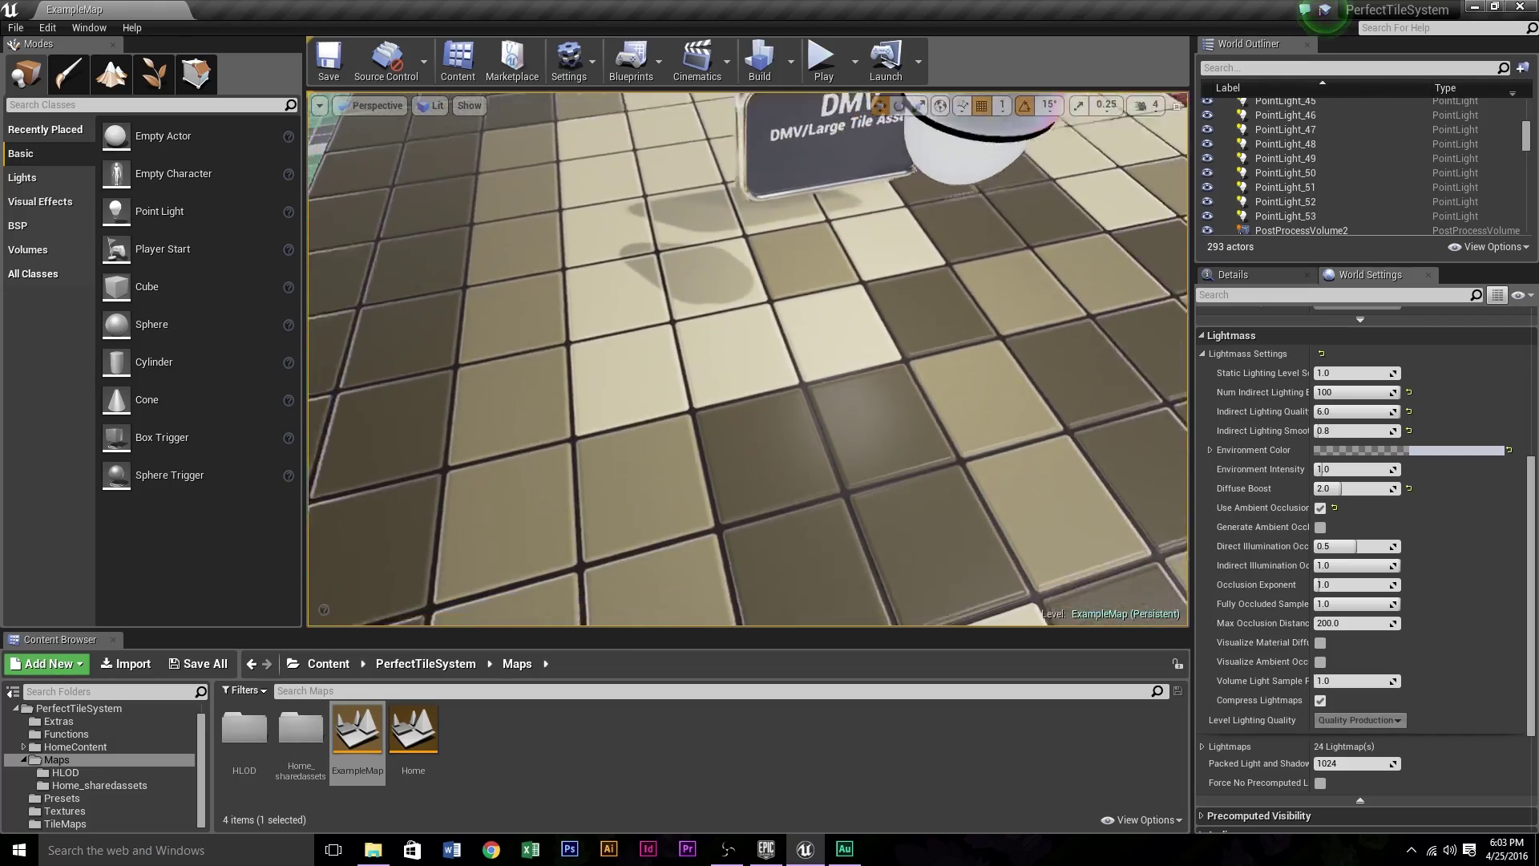
Examine the green striped glass tiles, the small blue metallic tiles and the hexagonal tile samples along the showcase floor
key("a")
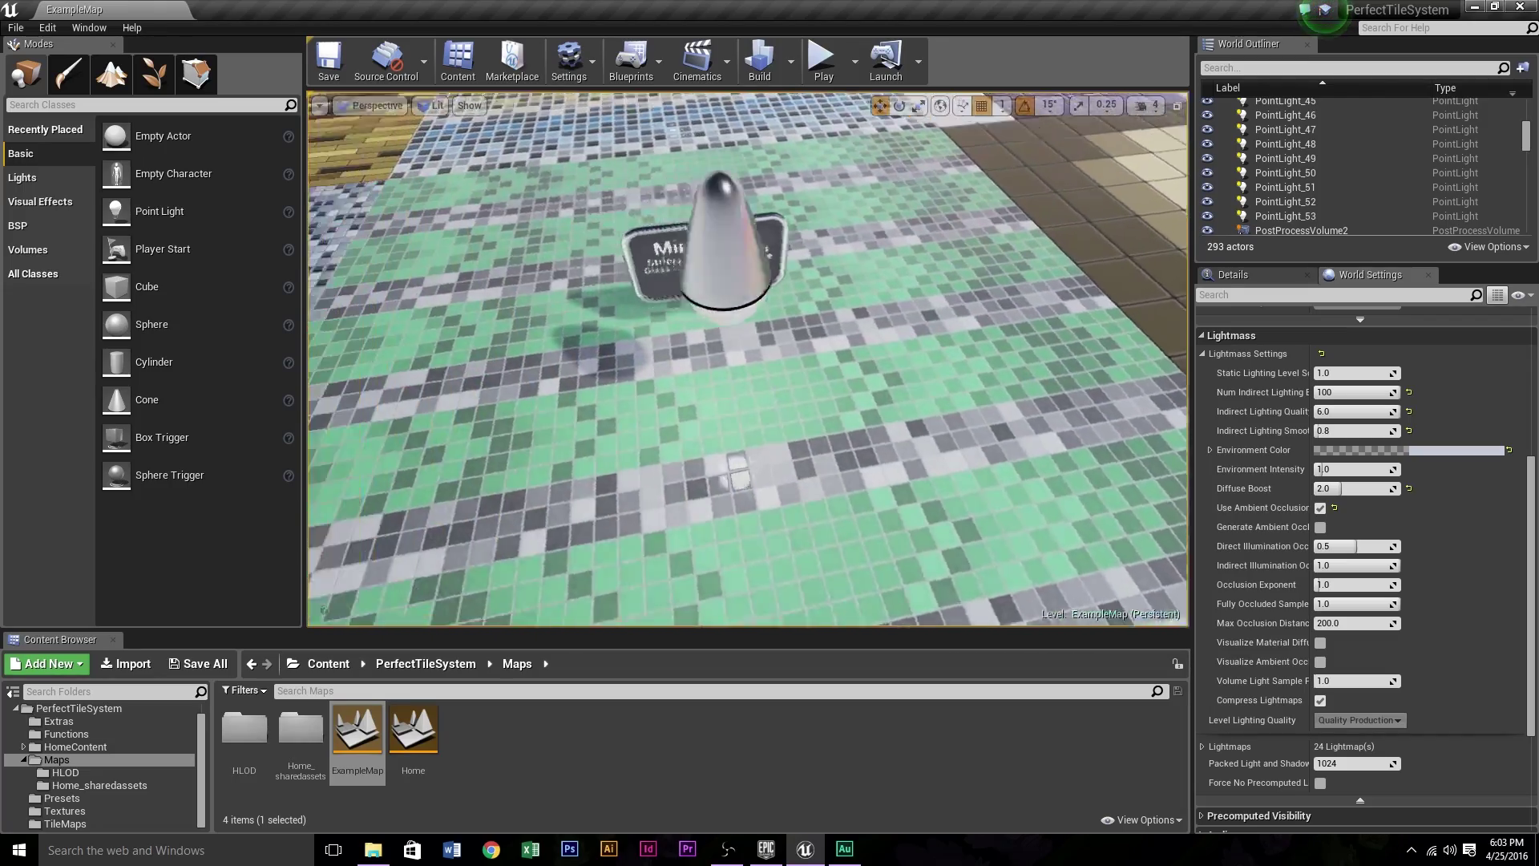
key("w")
key("w")
key("s")
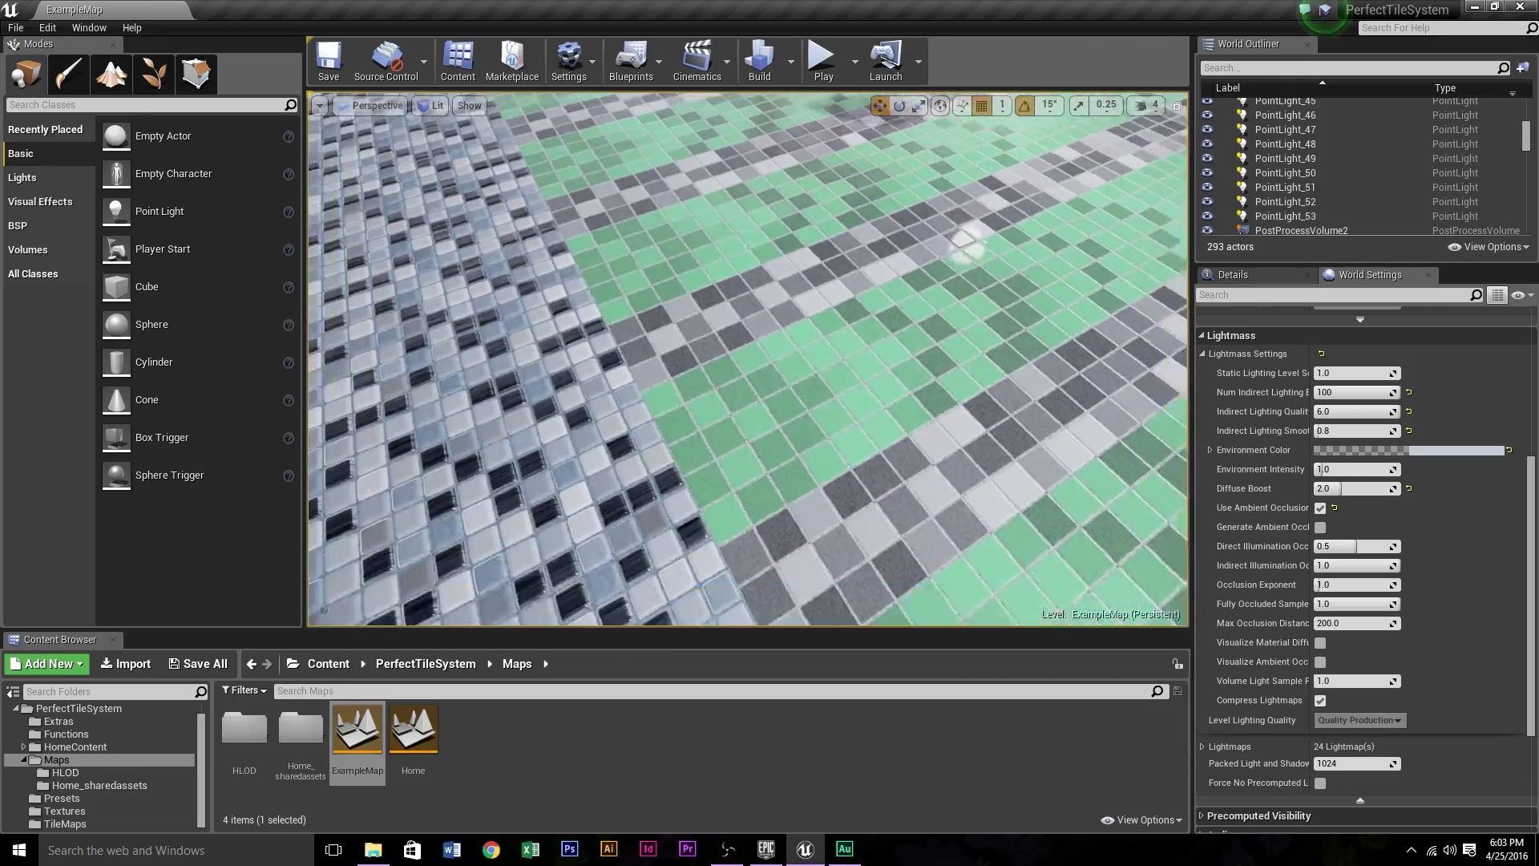
key("a")
key("a")
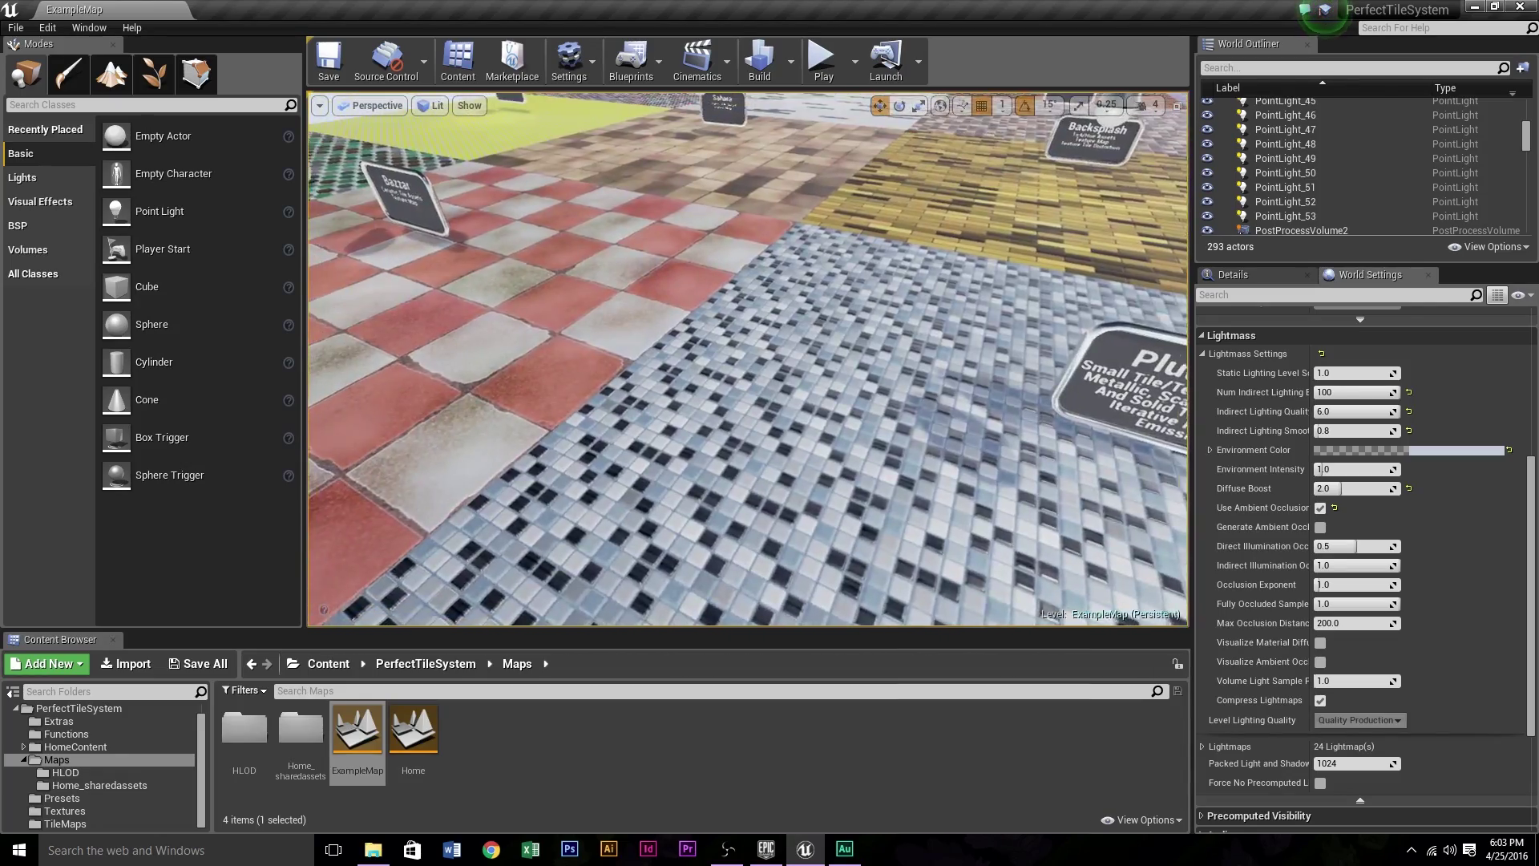
key("a")
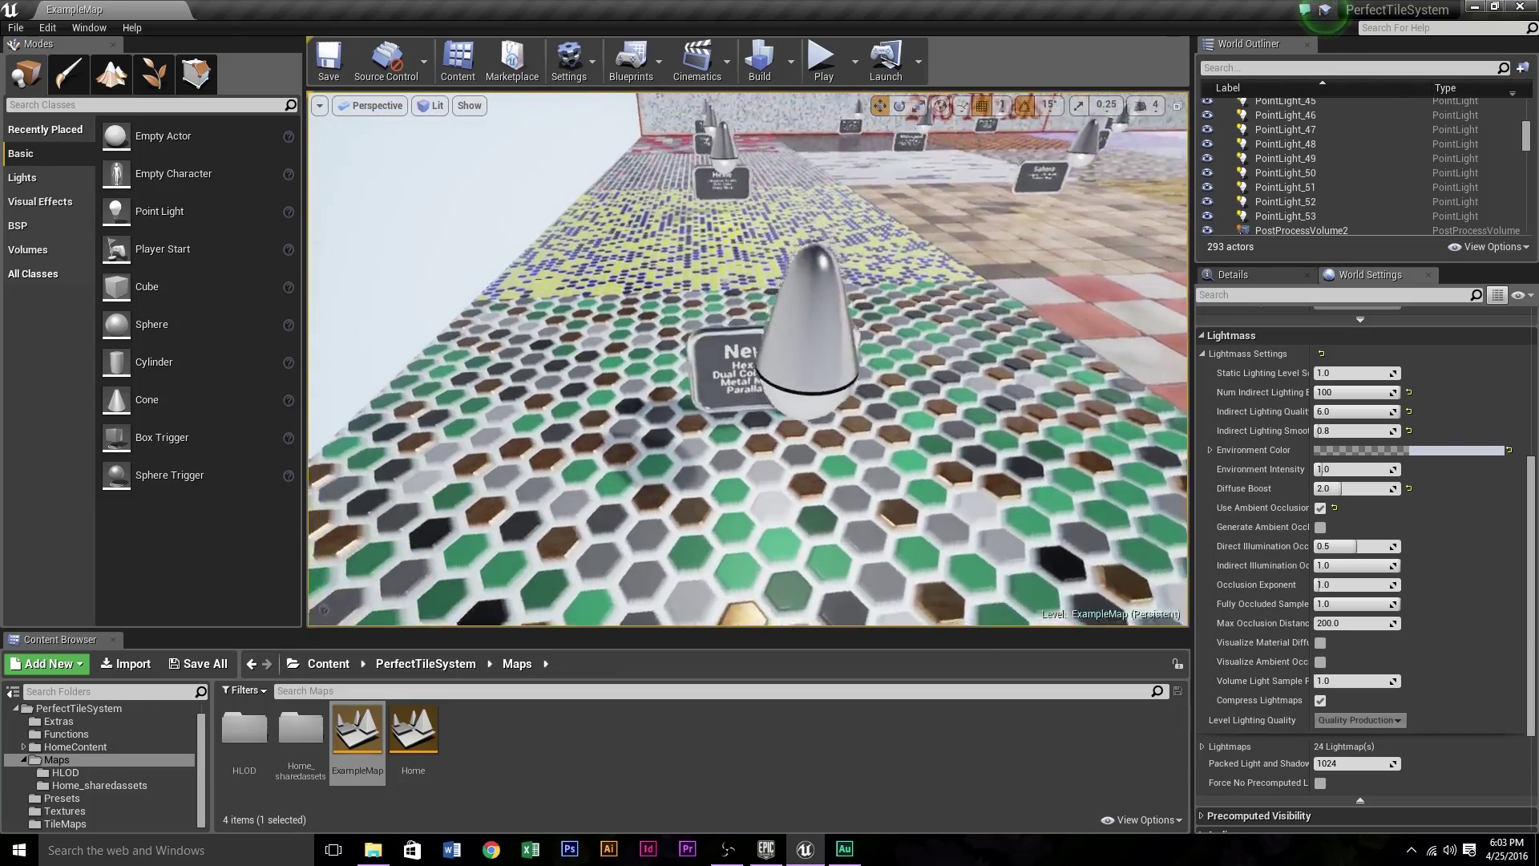
key("w")
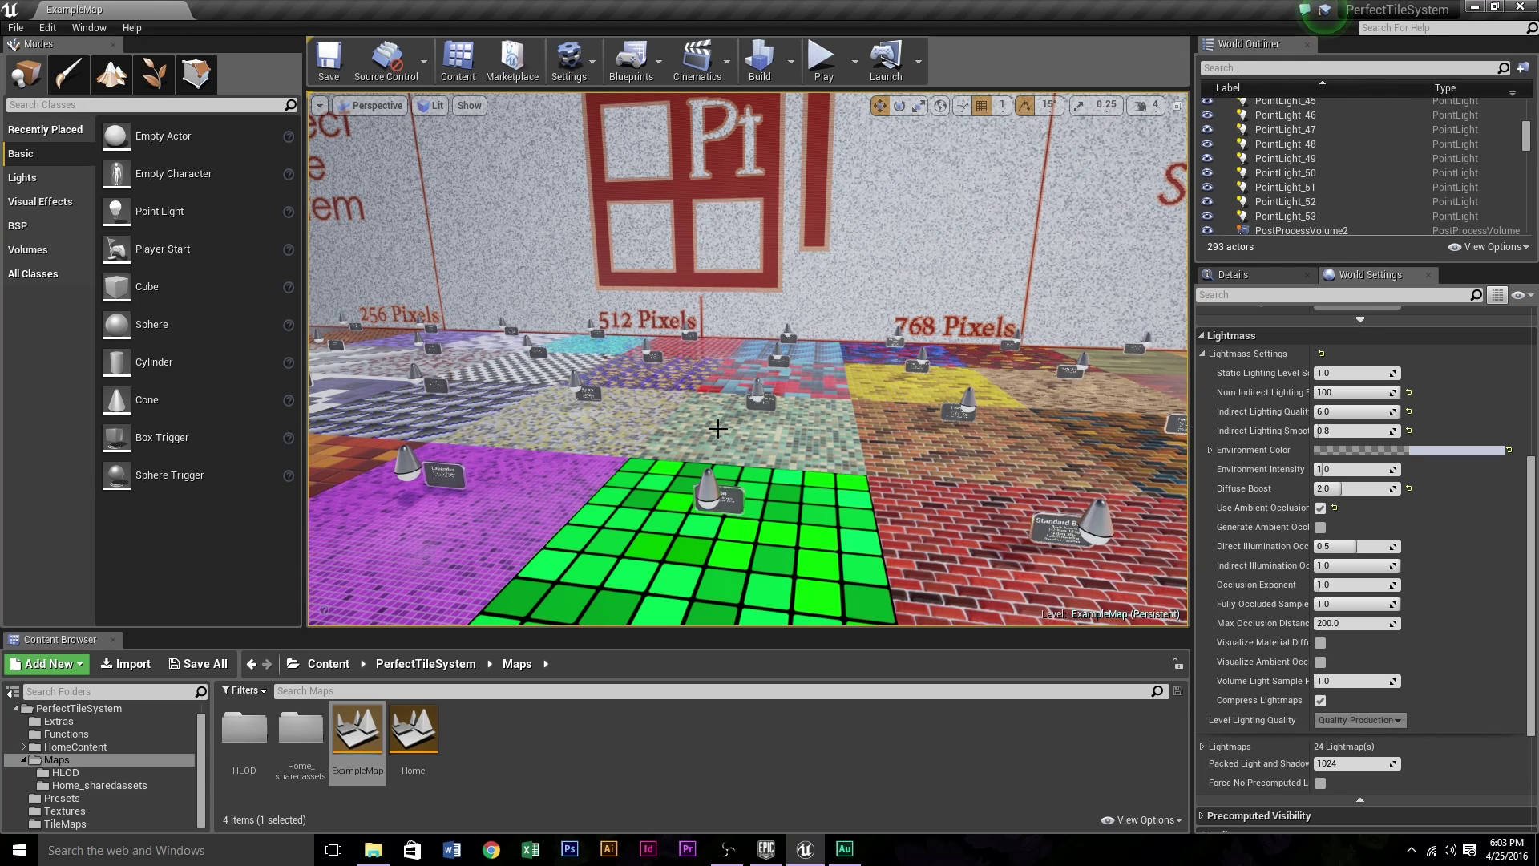
Show the viewport in full screen and frame the whole tile showcase with the Perfect Tile System wall behind it
right_click_drag(766, 406, 742, 314)
key("F11")
right_click_drag(766, 407, 772, 437)
key("s")
key("a")
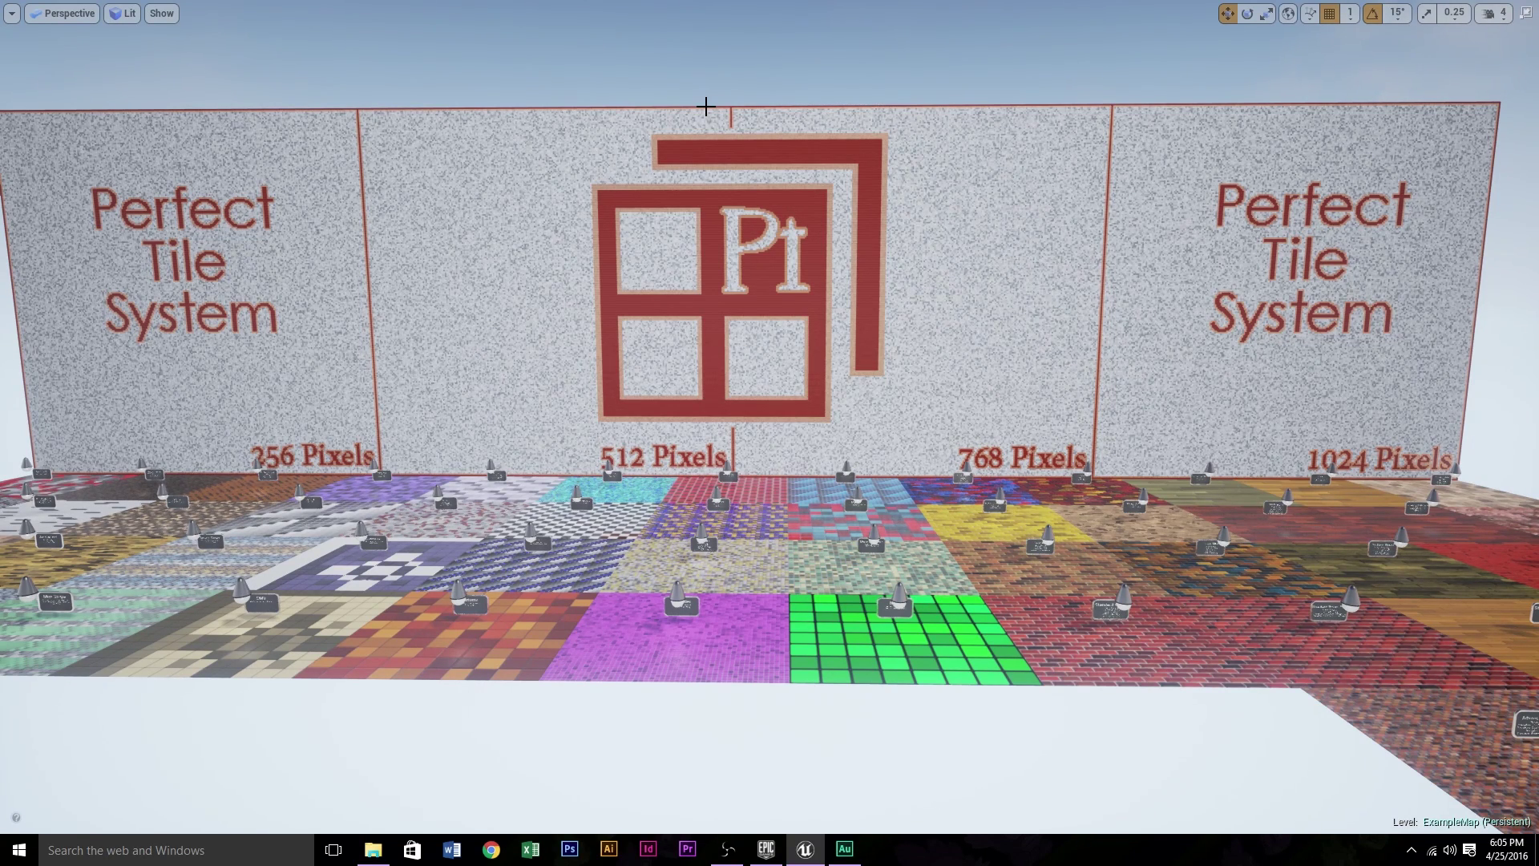
Fly down to the Advanced Bricks sample in front of the Standard Bricks POM floor and examine its surface up close
right_click_drag(760, 126, 970, 646)
key("w")
key("d")
key("w")
key("d")
key("d")
key("q")
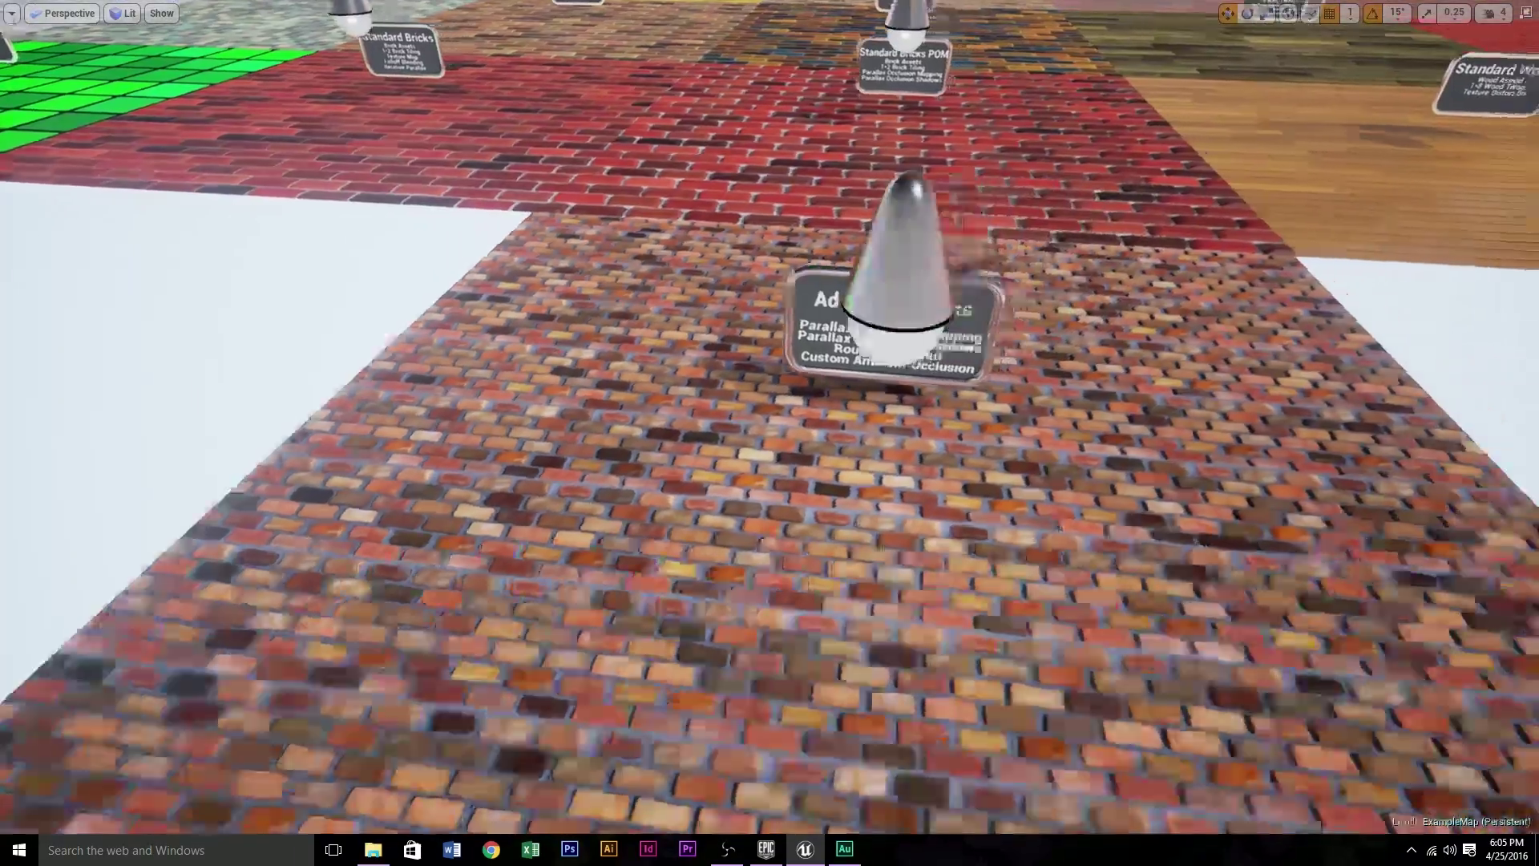
key("d")
right_click_drag(970, 645, 886, 742)
key("w")
key("w")
key("d")
key("a")
Circle the Advanced Bricks sample to examine its parallax relief from other angles, ending in front of its information sign
right_click_drag(721, 346, 416, 341)
key("s")
key("a")
key("a")
key("s")
key("a")
key("s")
key("e")
right_click_drag(647, 383, 583, 187)
key("q")
key("w")
key("q")
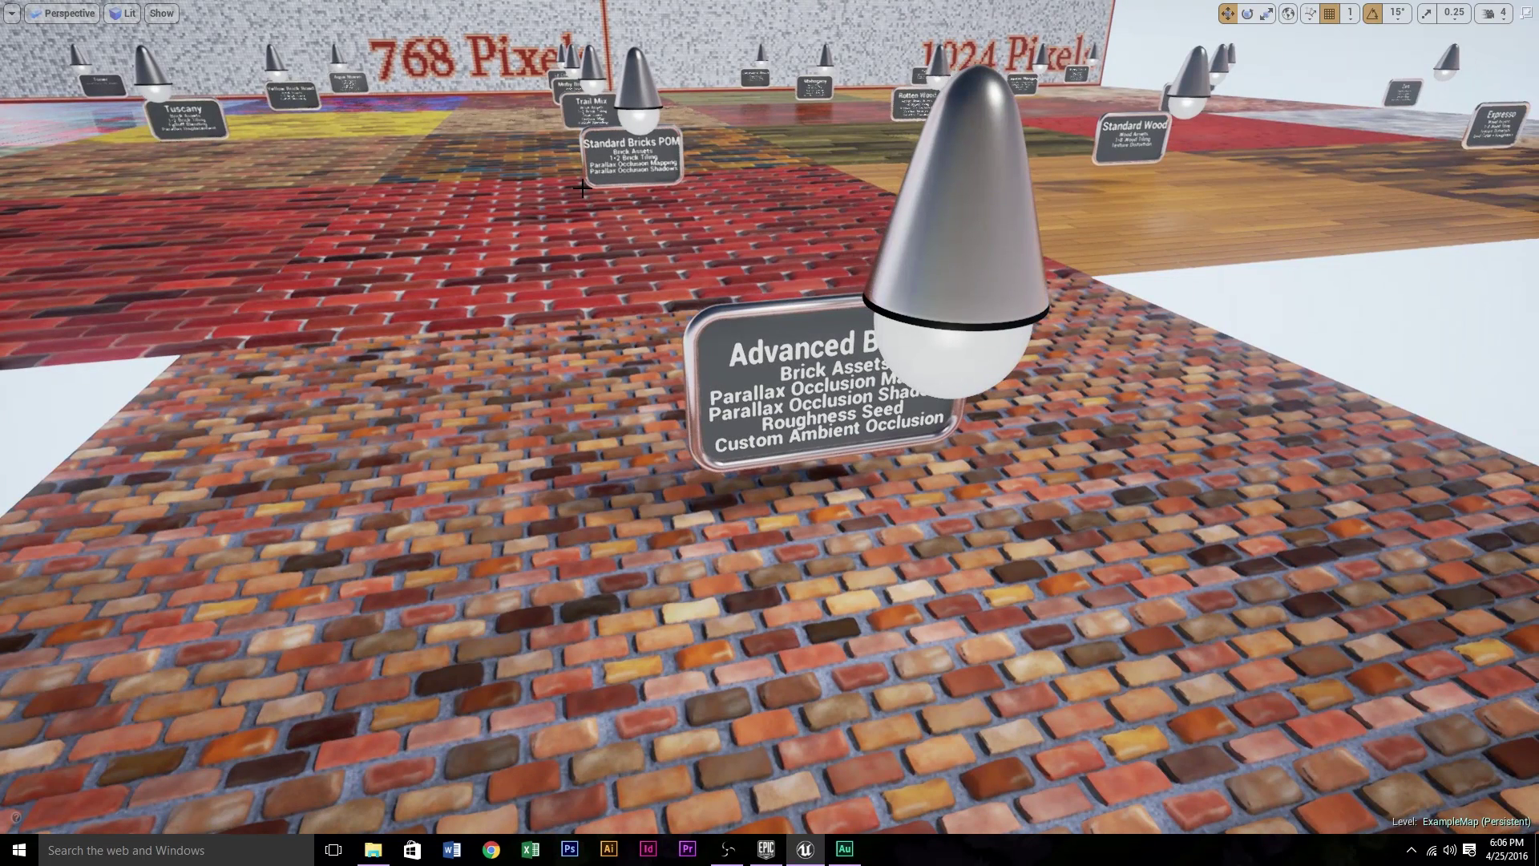